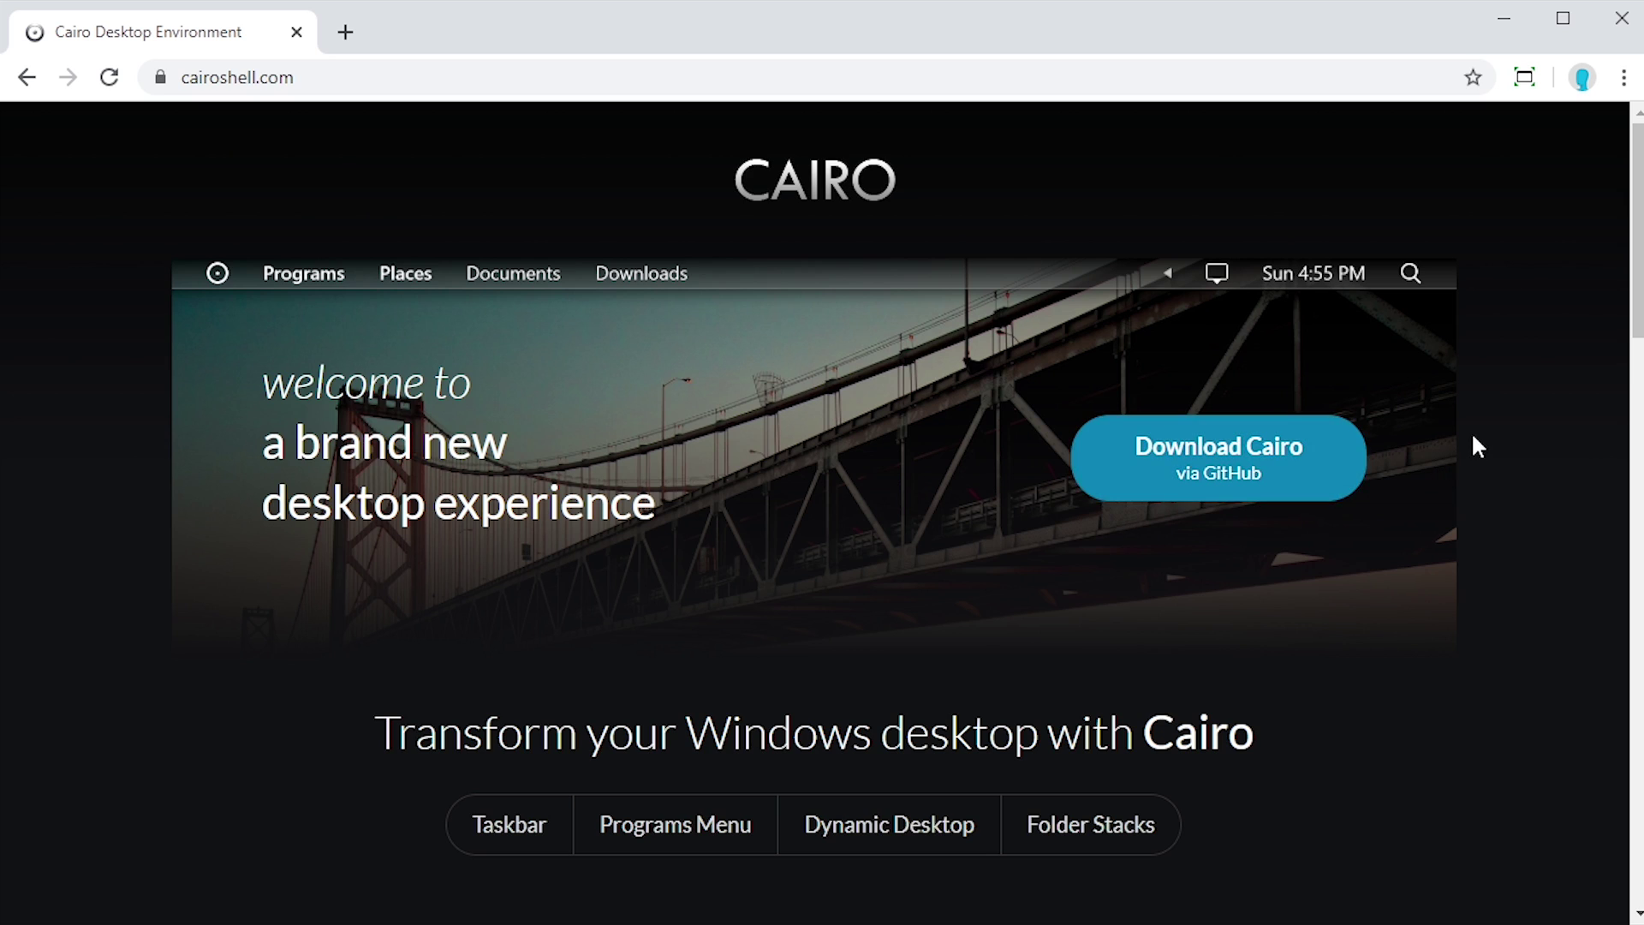
# Open Cairo's GitHub releases page from the website and review the requirements and changes for Cairo Desktop M3.6800.
pyautogui.click(1237, 462)
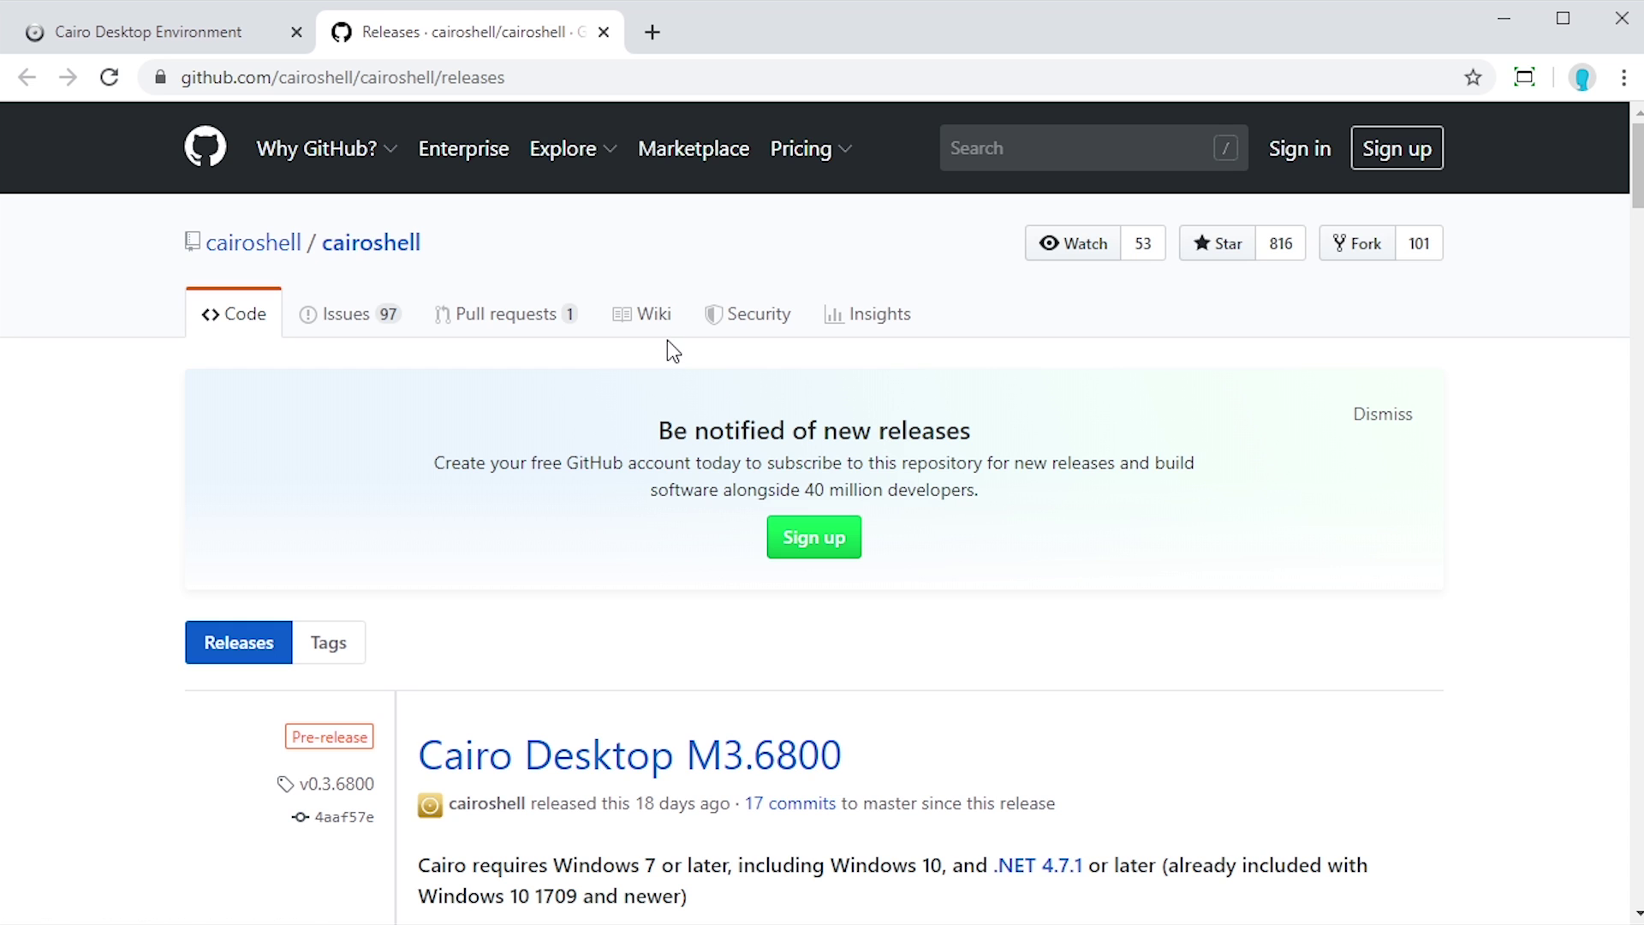
pyautogui.scroll(-3, 800, 403)
pyautogui.scroll(3, 803, 411)
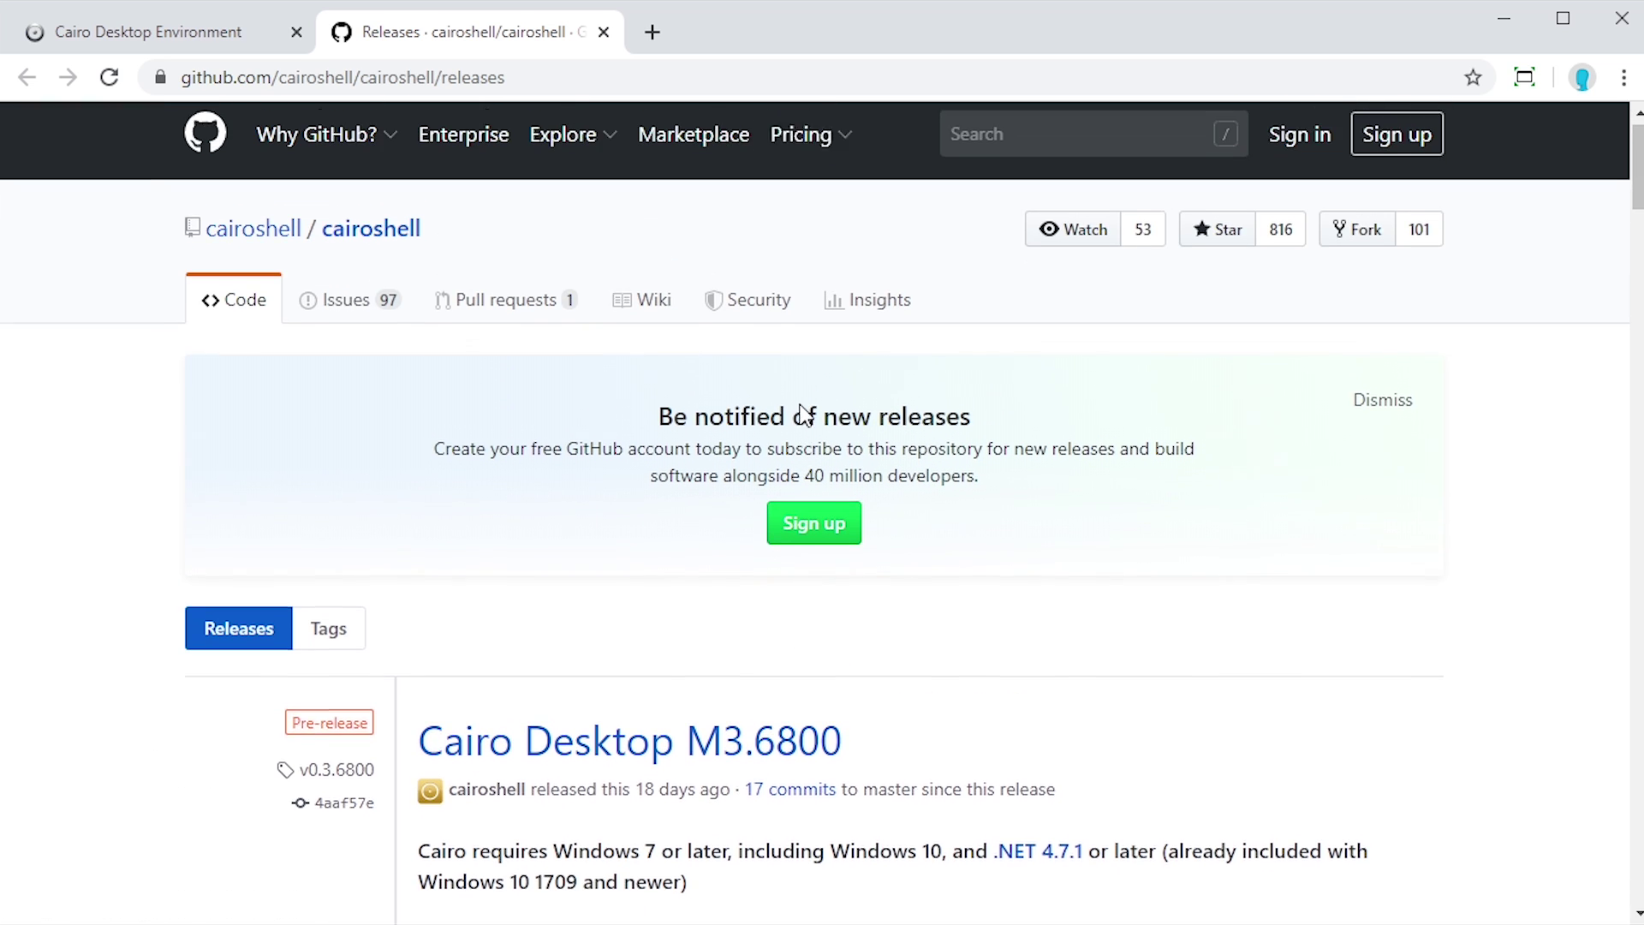
pyautogui.scroll(1, 803, 412)
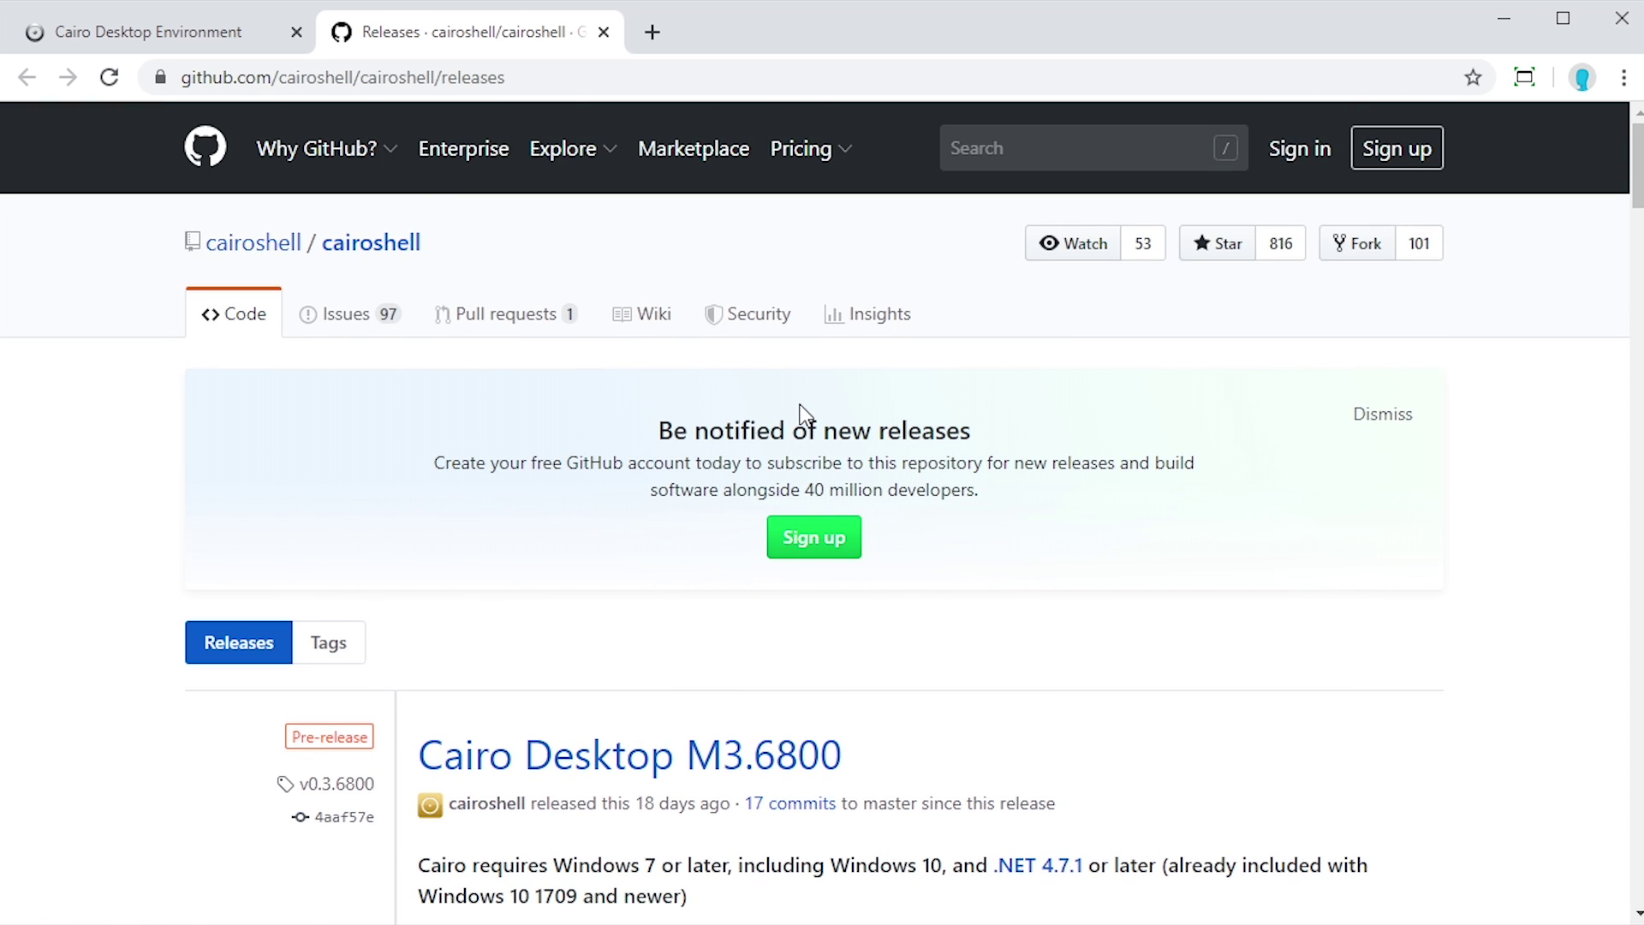
pyautogui.scroll(-5, 803, 412)
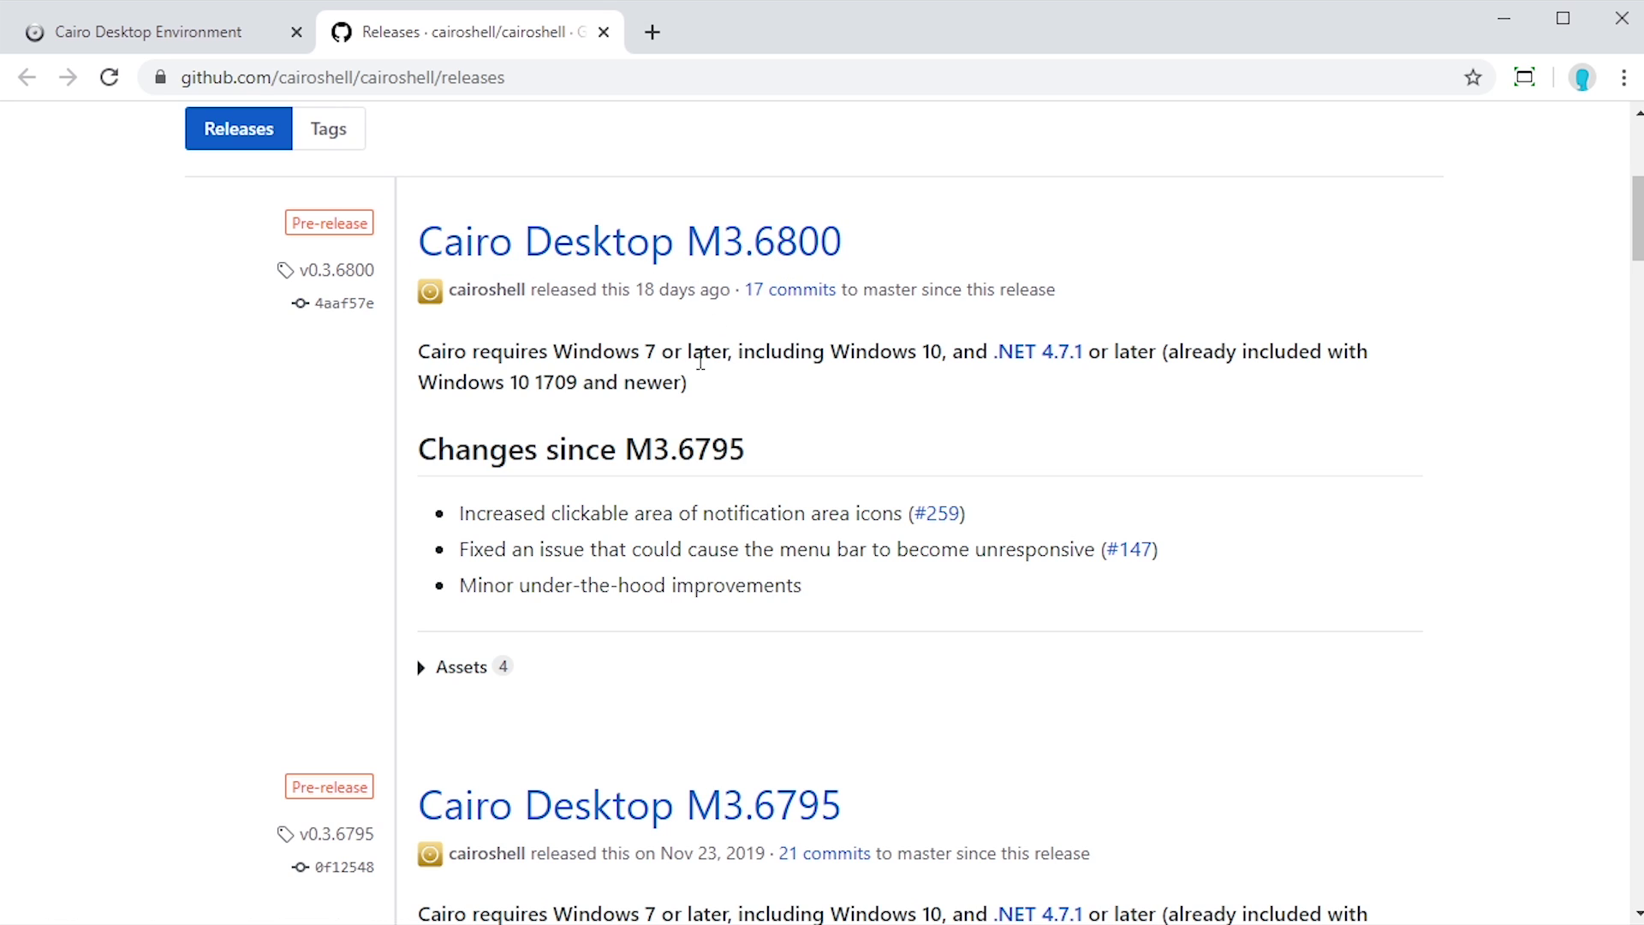
# Return to the Cairo website and look through its feature sections from Taskbar to Folder Stacks.
pyautogui.click(194, 45)
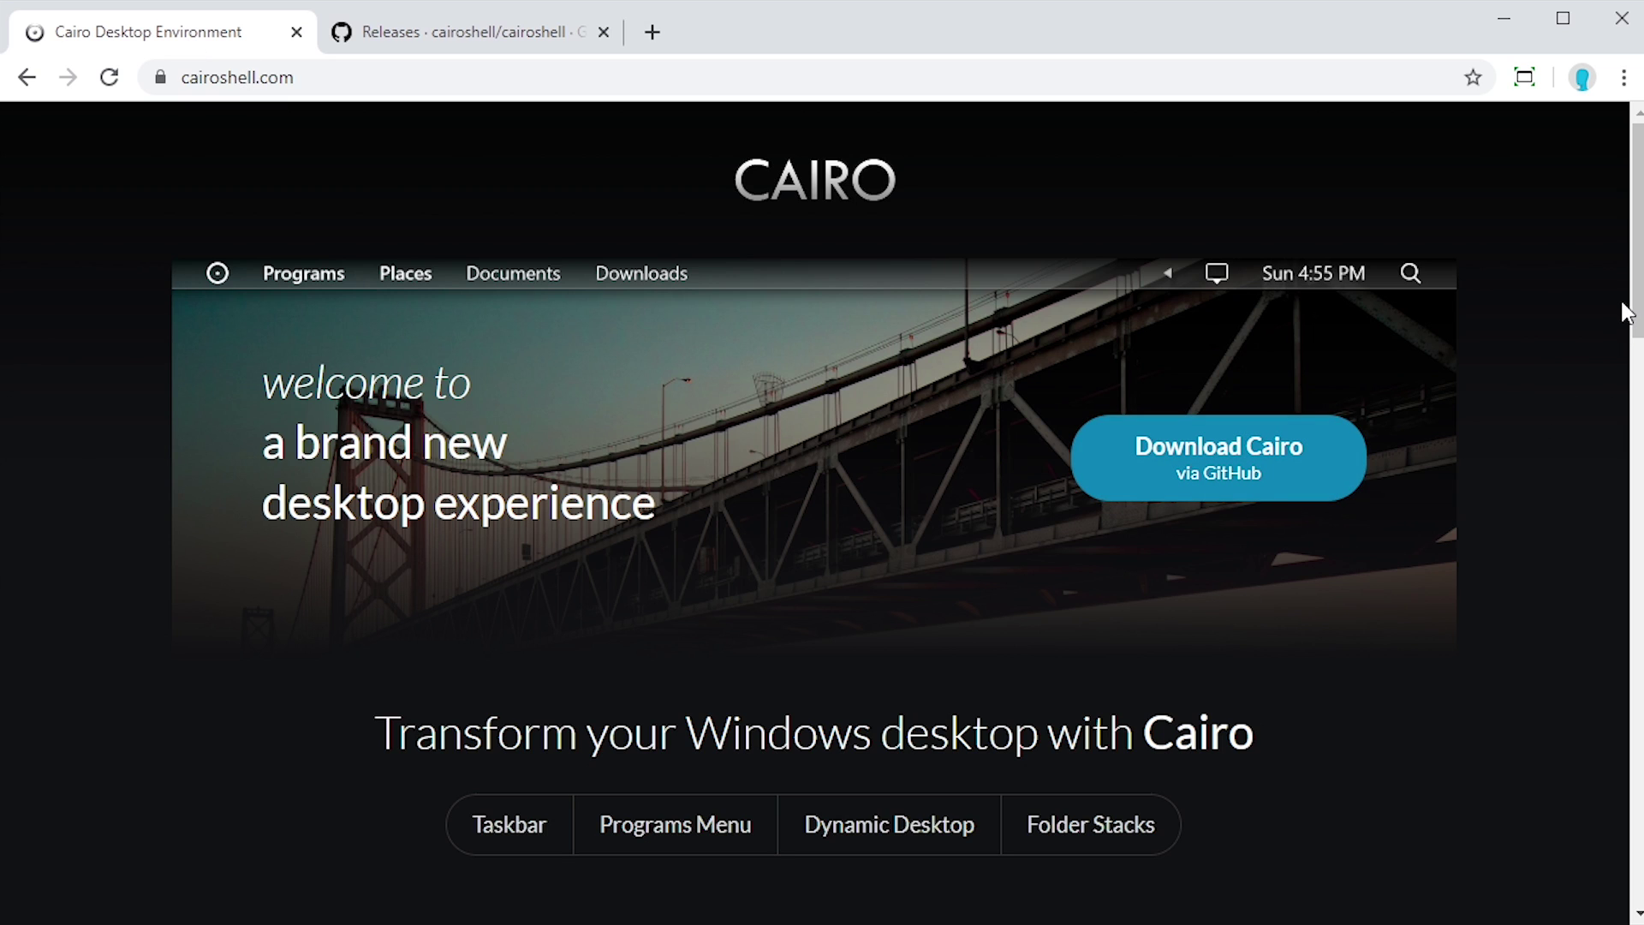
pyautogui.scroll(-6, 721, 512)
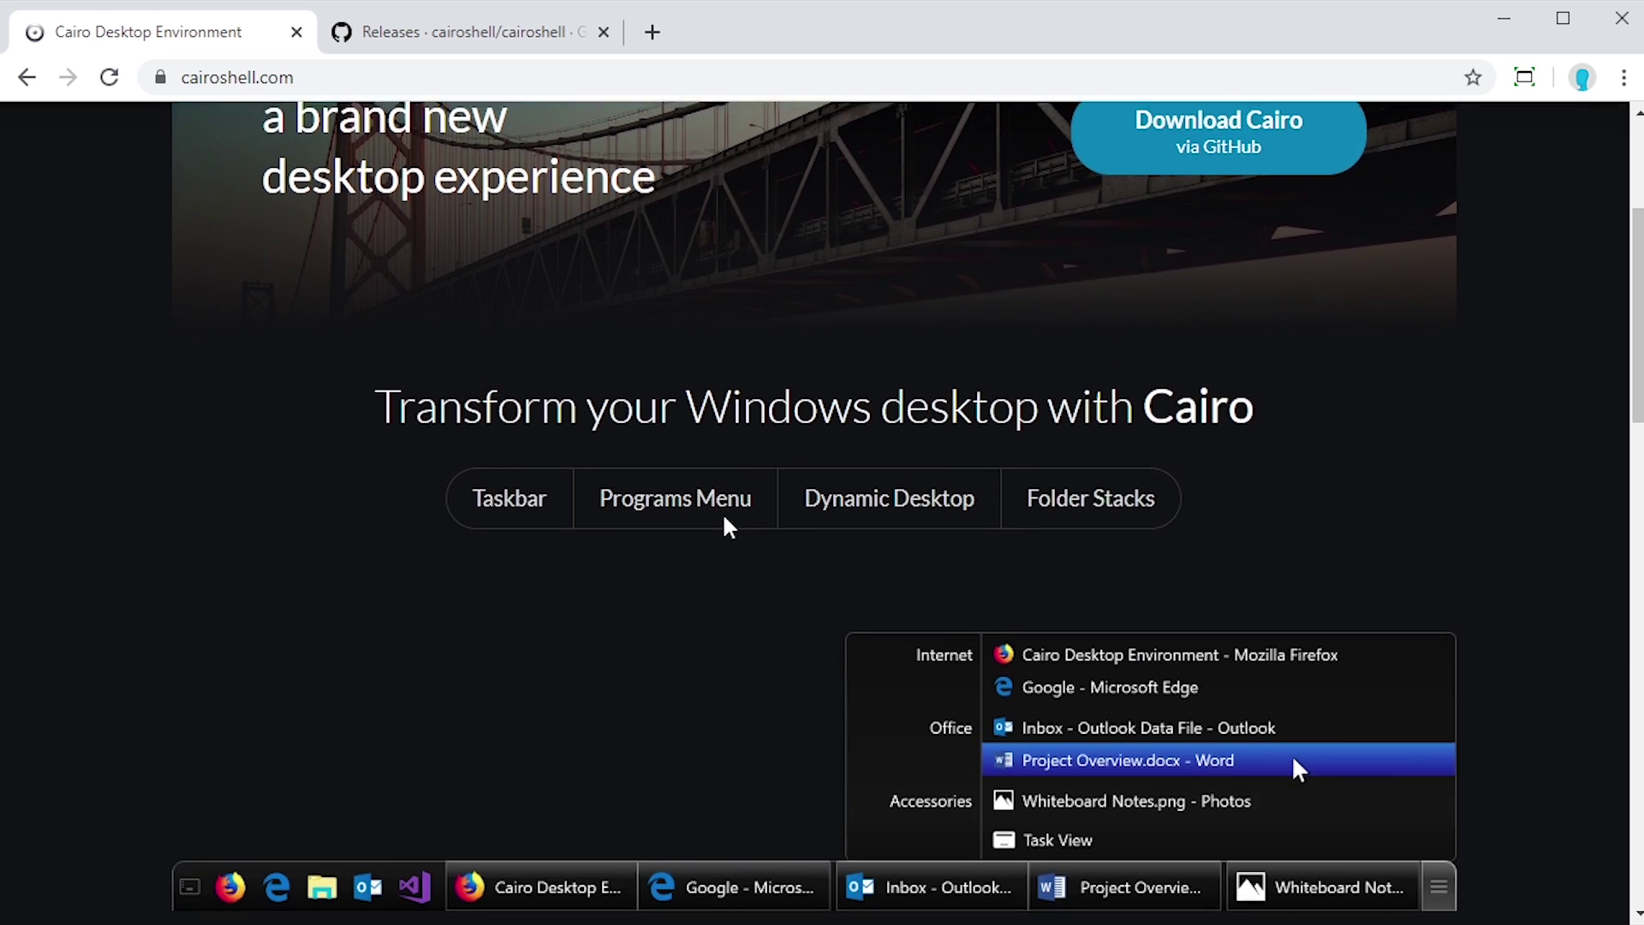
pyautogui.scroll(-14, 598, 485)
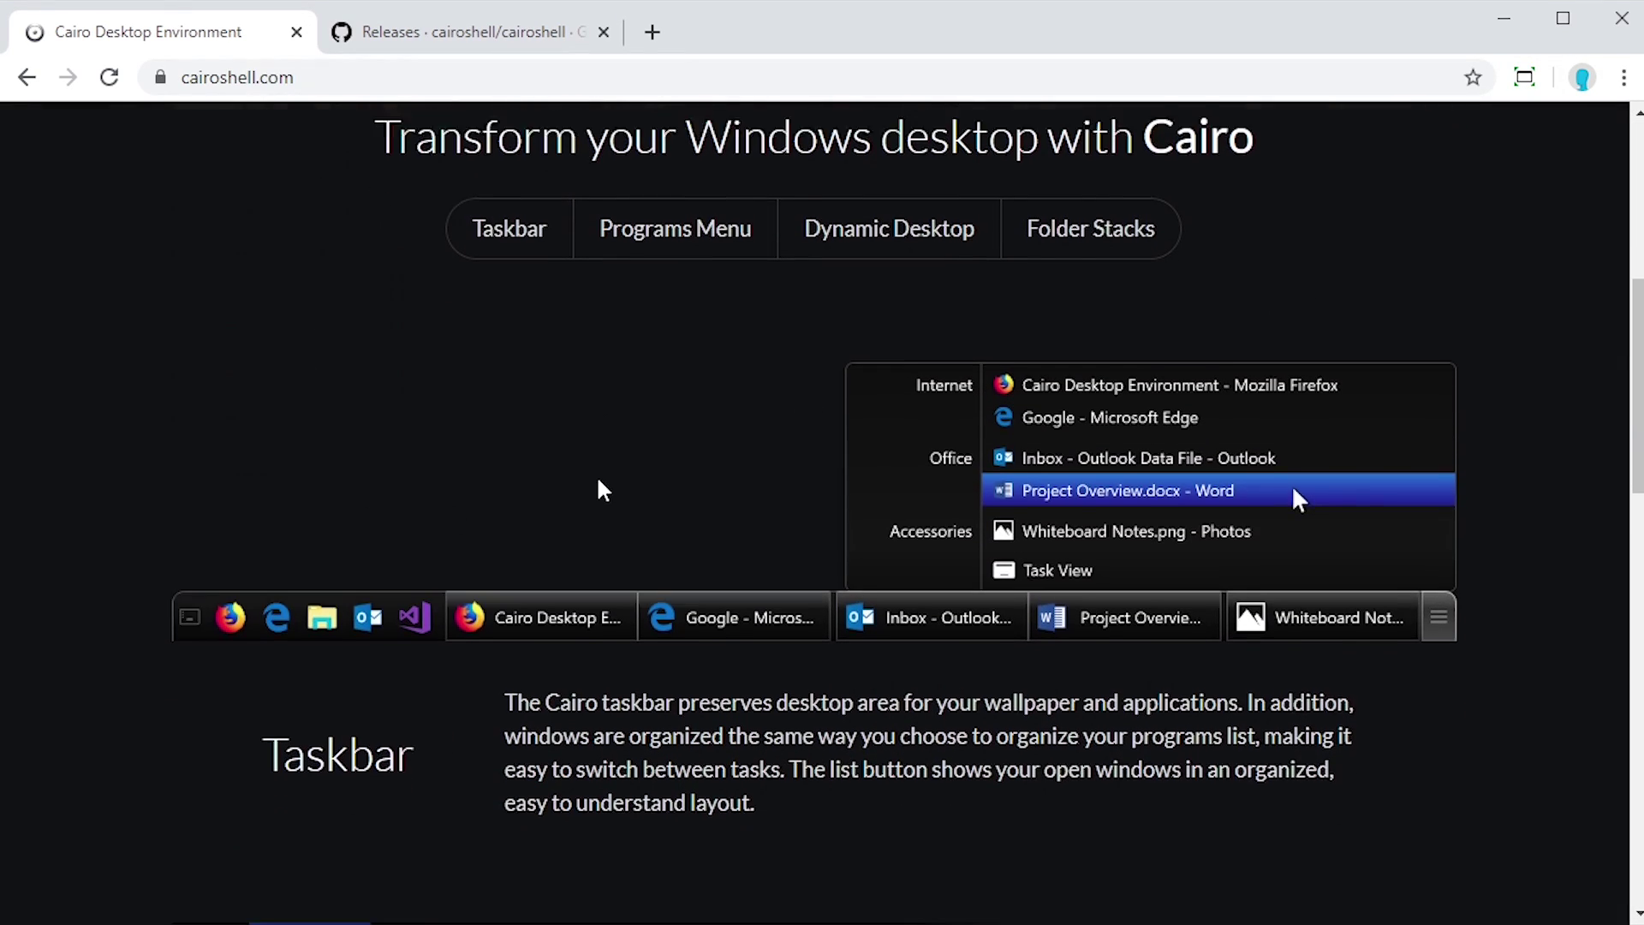
pyautogui.scroll(-6, 598, 484)
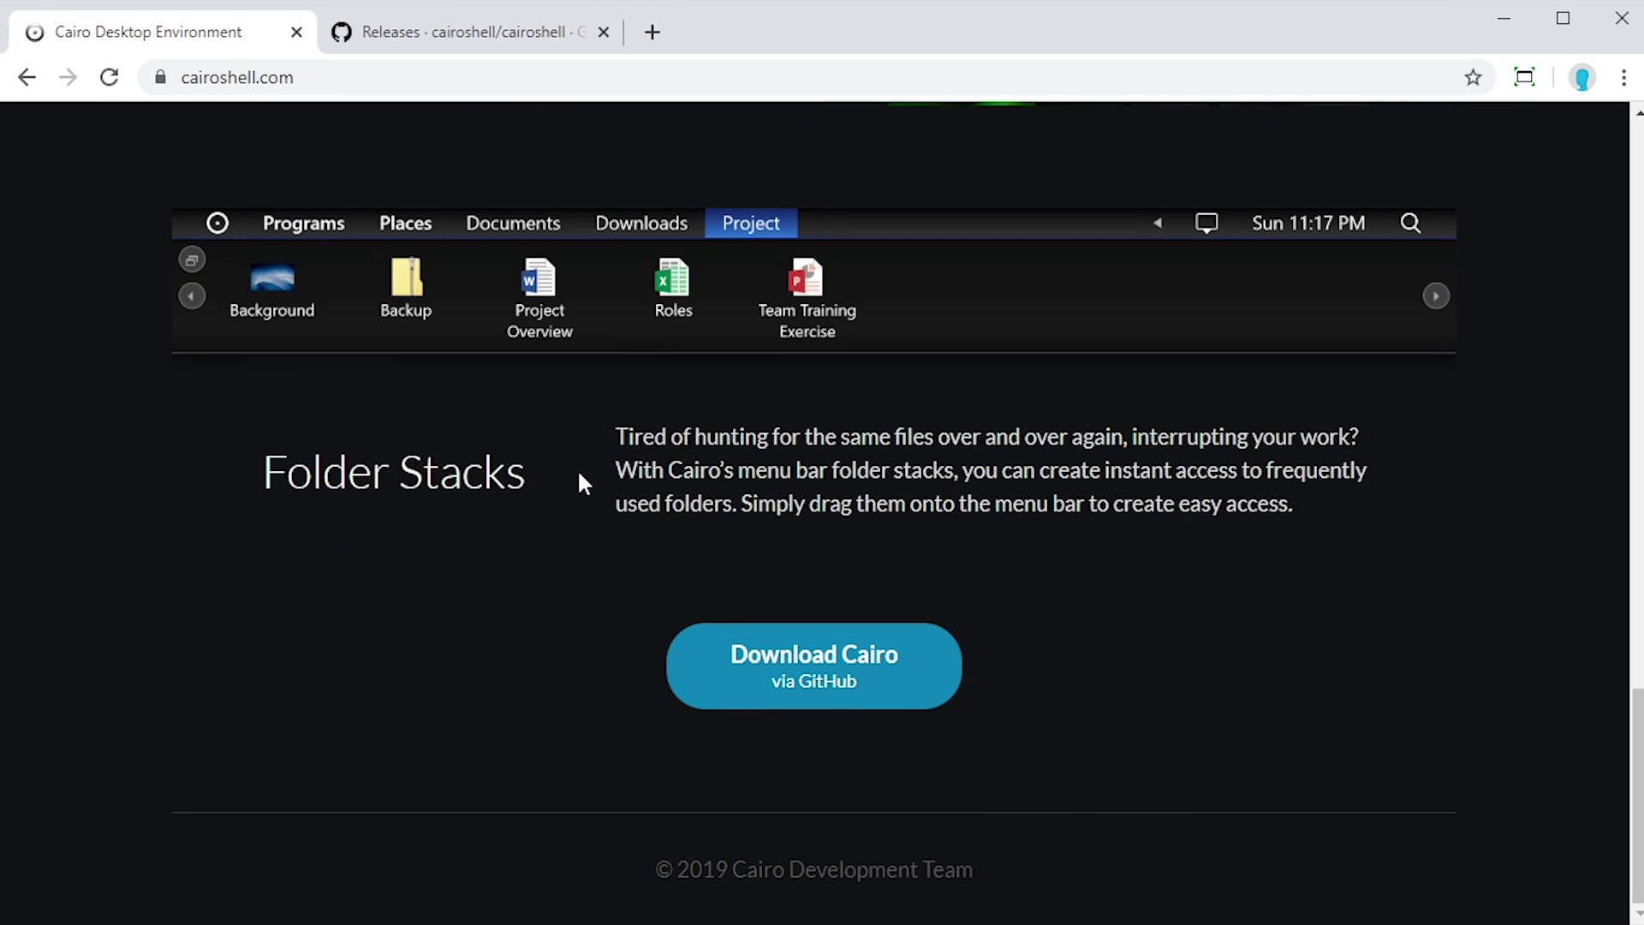
pyautogui.scroll(2, 579, 484)
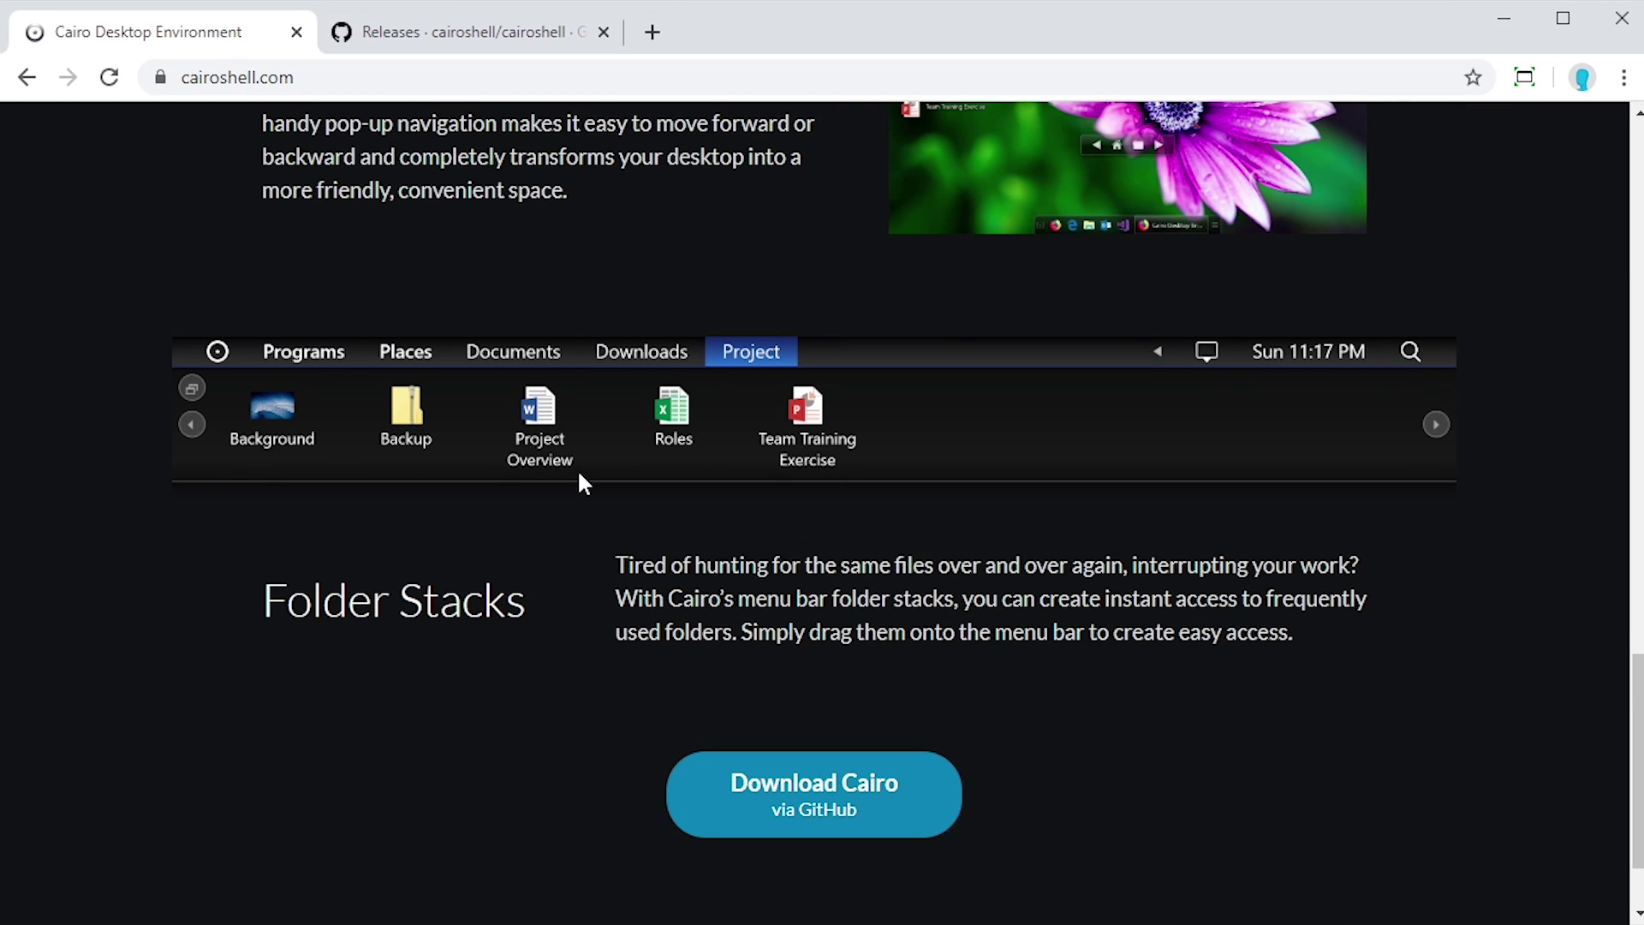
pyautogui.scroll(18, 577, 469)
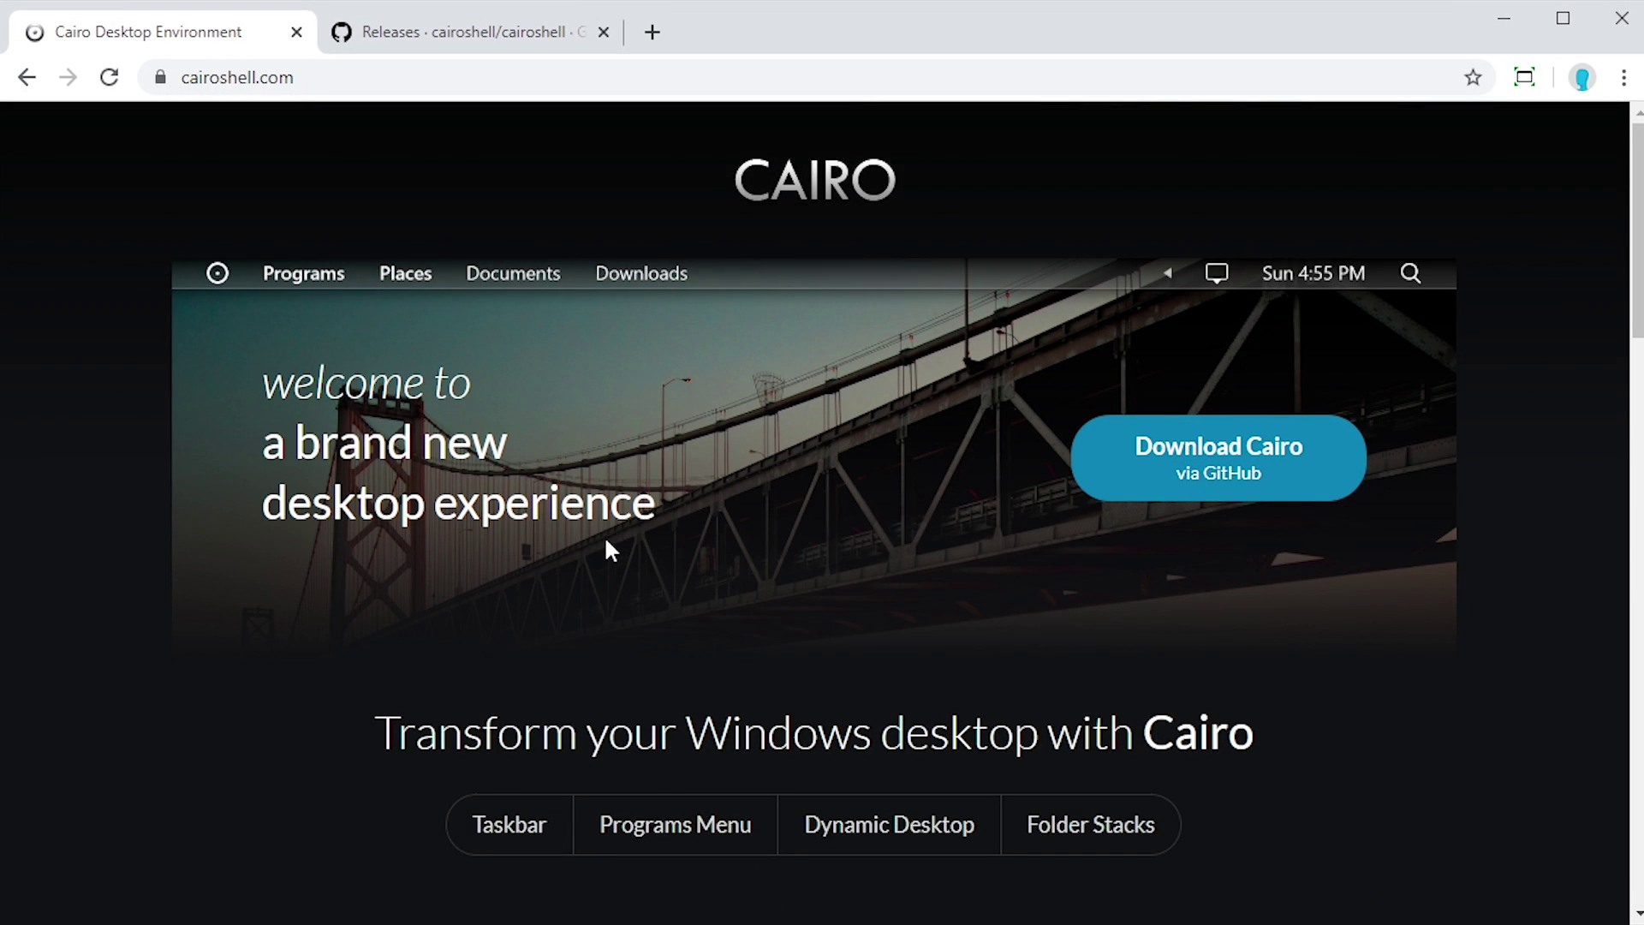
# Clear the browser from the desktop, launch the CairoSetup_64bit installer and accept its license agreement.
pyautogui.click(1504, 19)
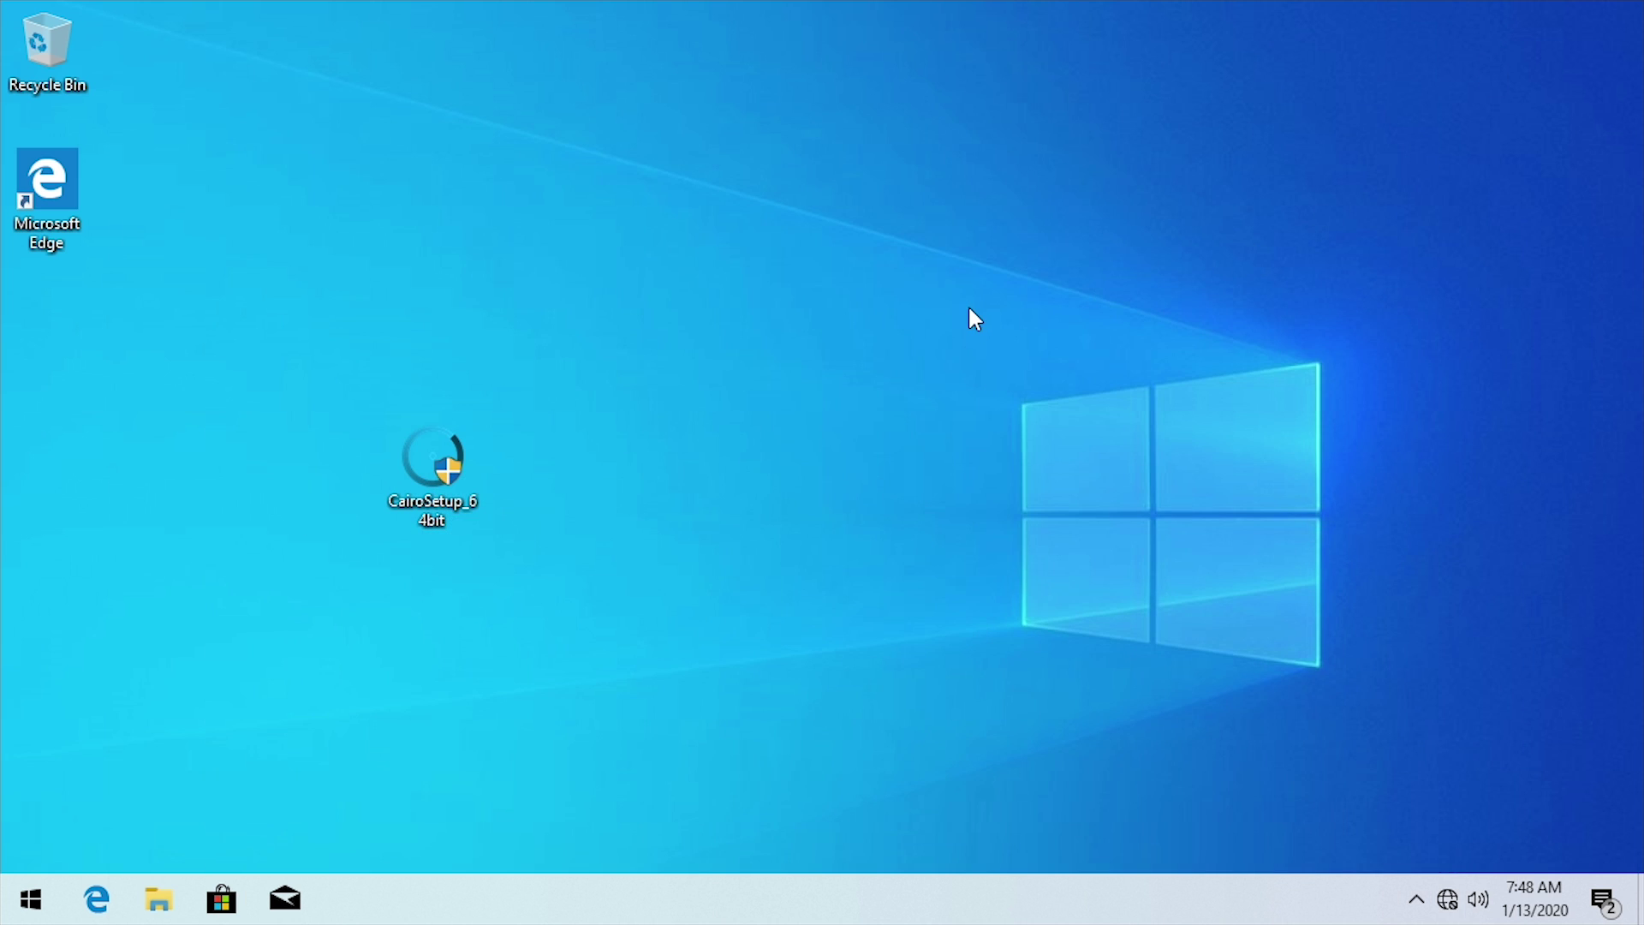
pyautogui.doubleClick(420, 438)
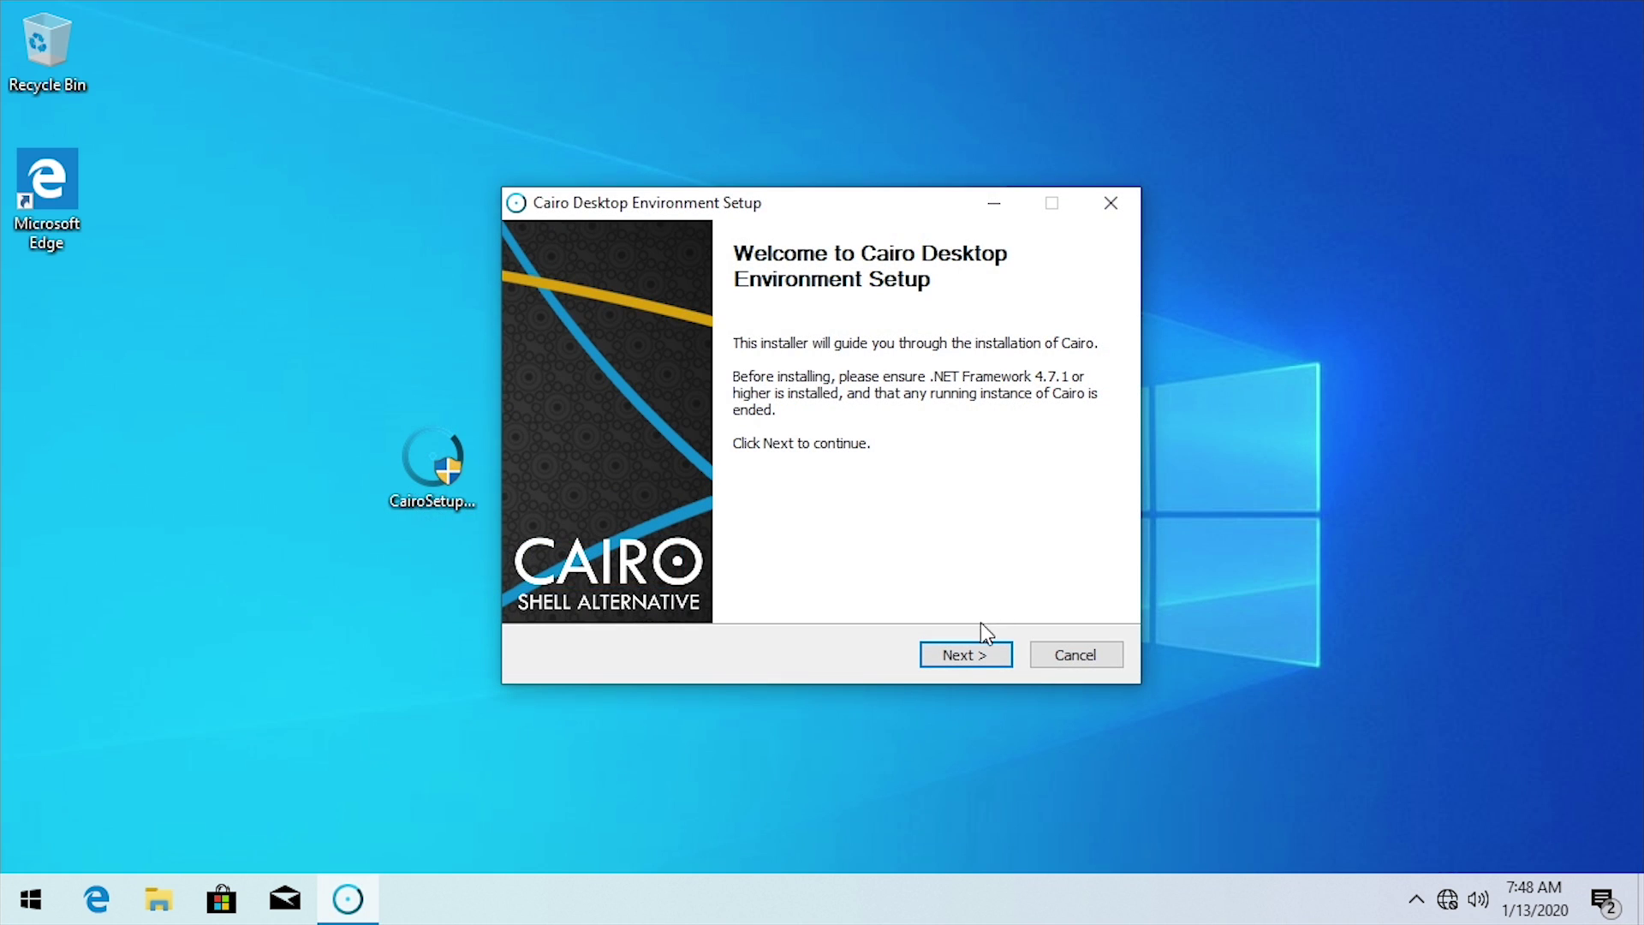
pyautogui.click(963, 654)
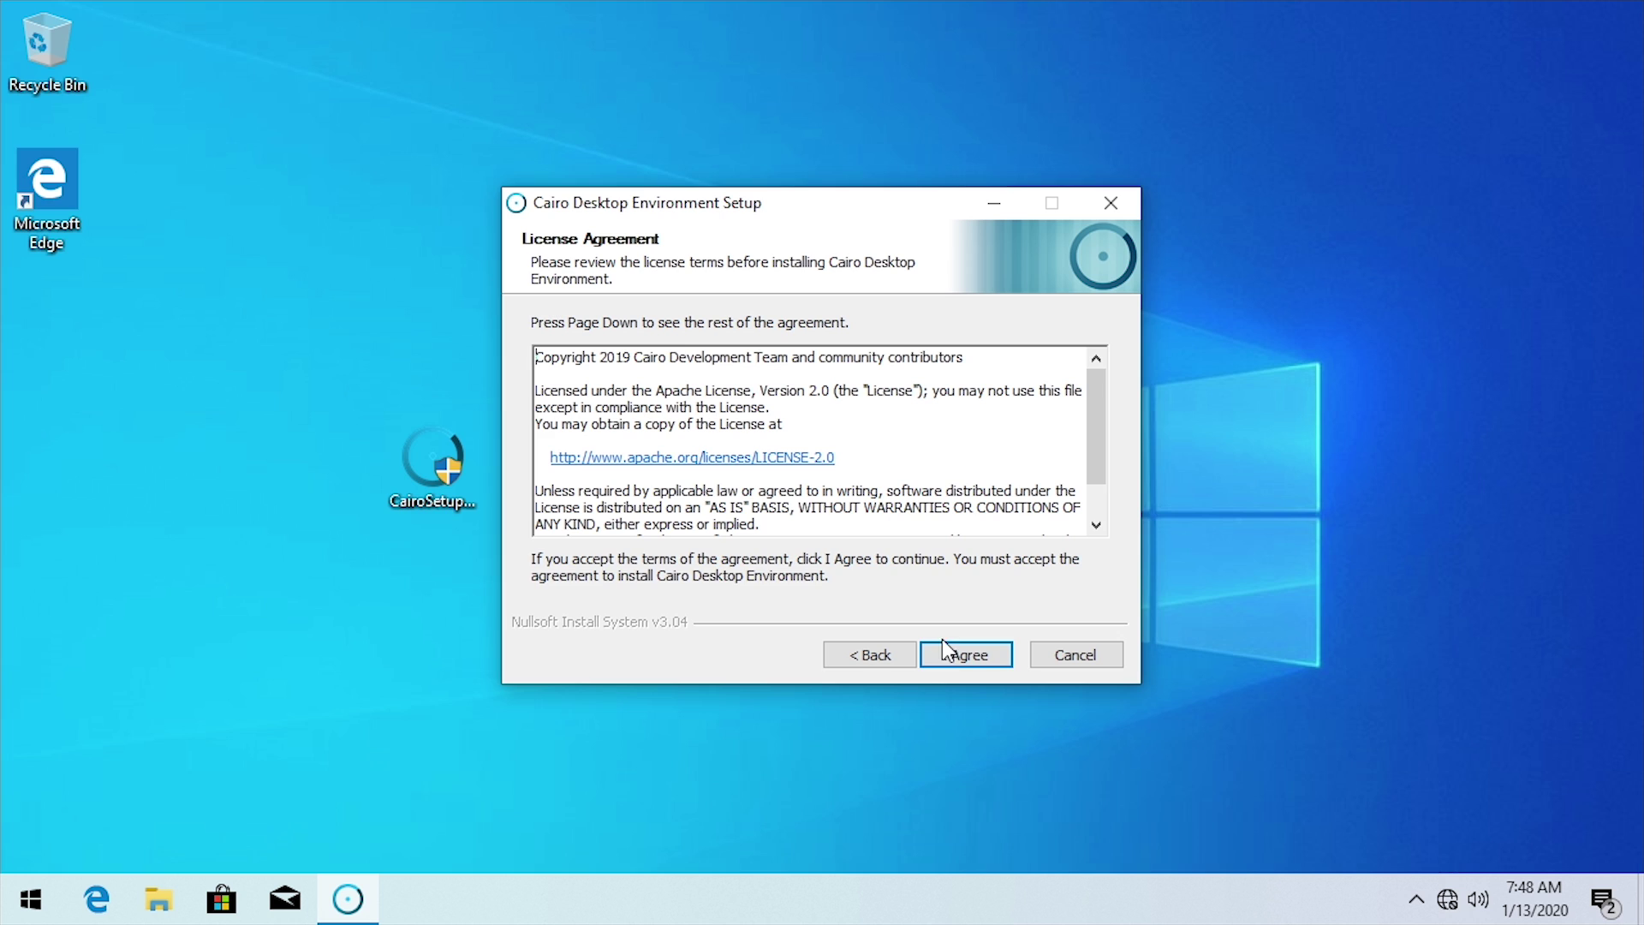
pyautogui.click(957, 654)
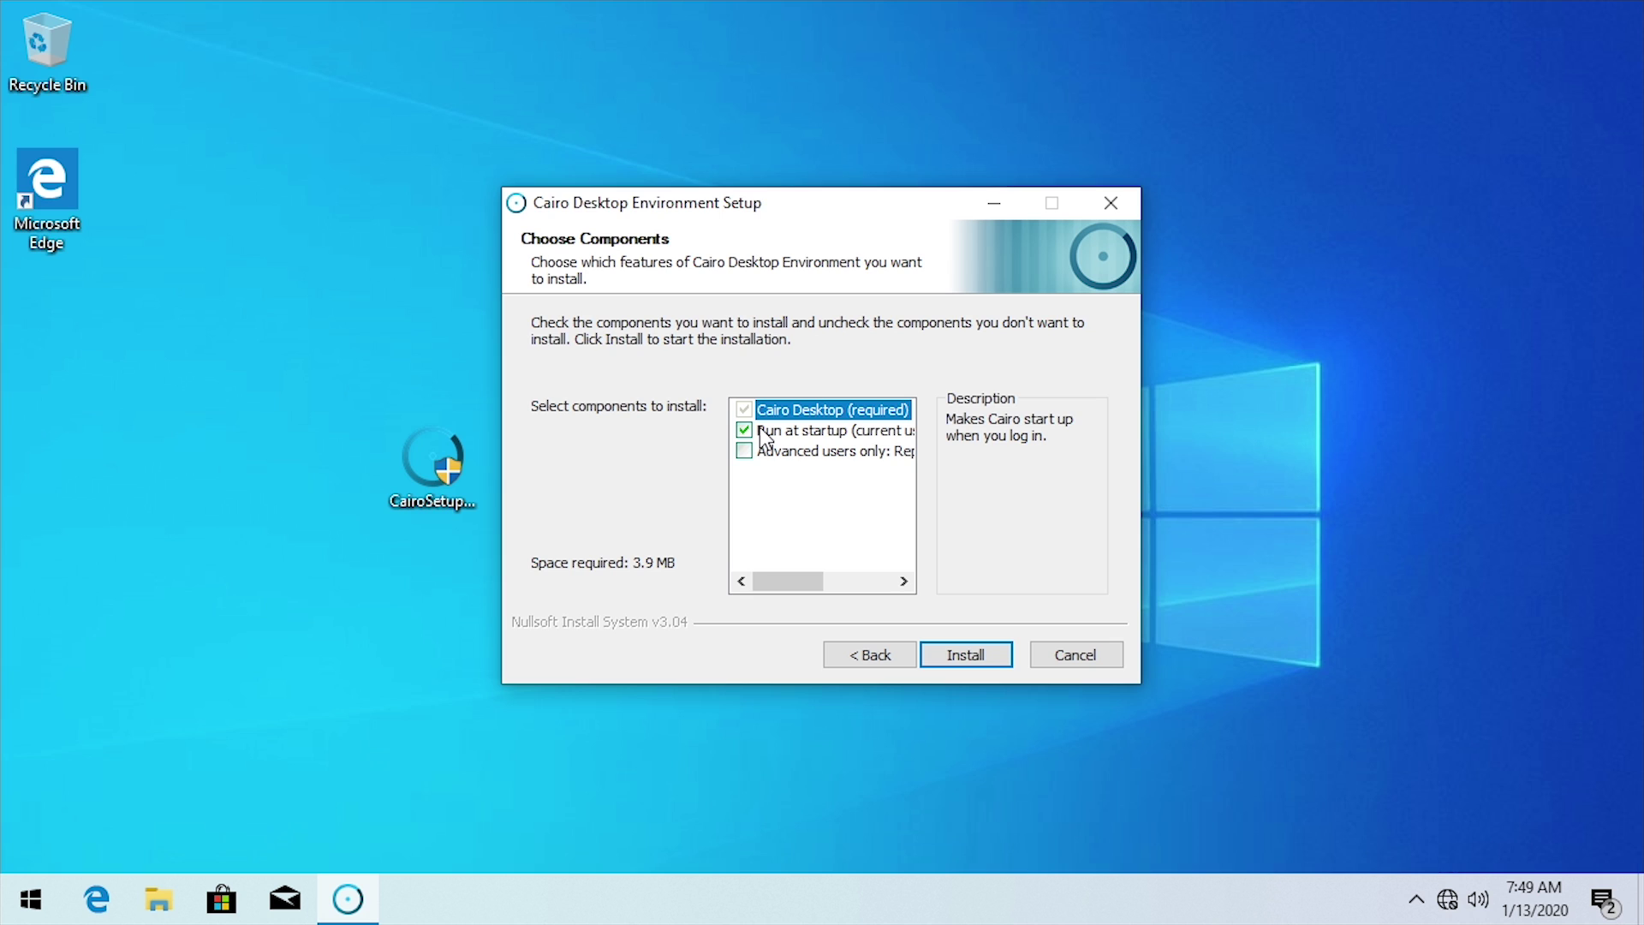
# Install Cairo Desktop with Run at startup enabled and the advanced users option disabled, and finish setup with Cairo set to start.
pyautogui.moveTo(745, 462)
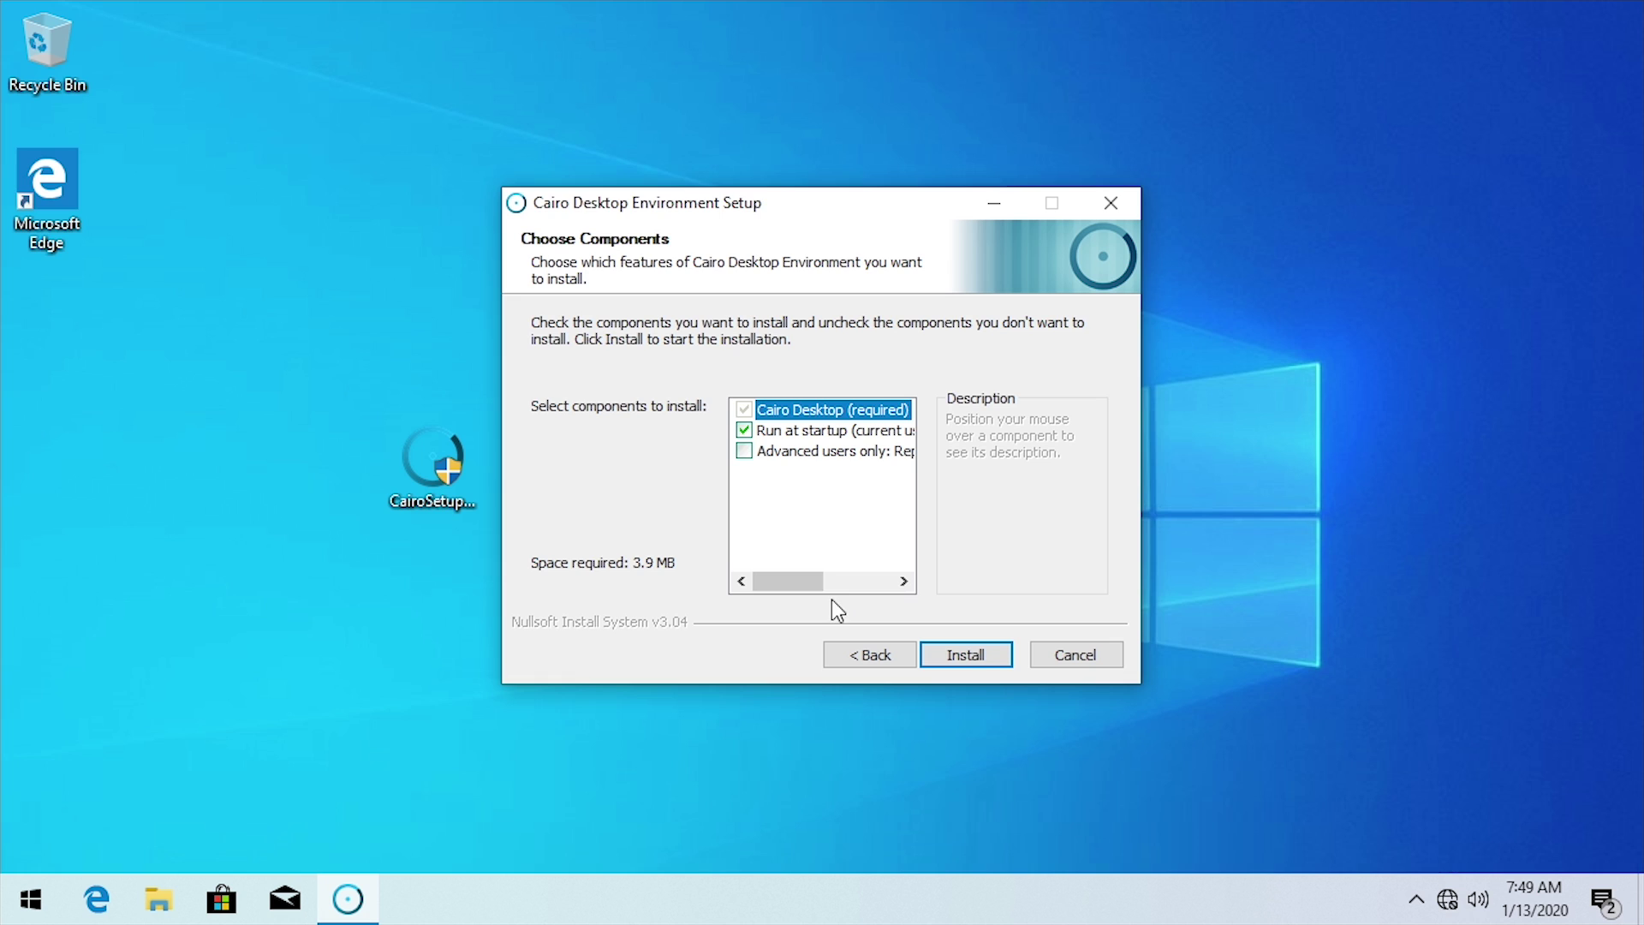
pyautogui.moveTo(810, 580); pyautogui.dragTo(929, 546)
pyautogui.moveTo(849, 586); pyautogui.dragTo(785, 524)
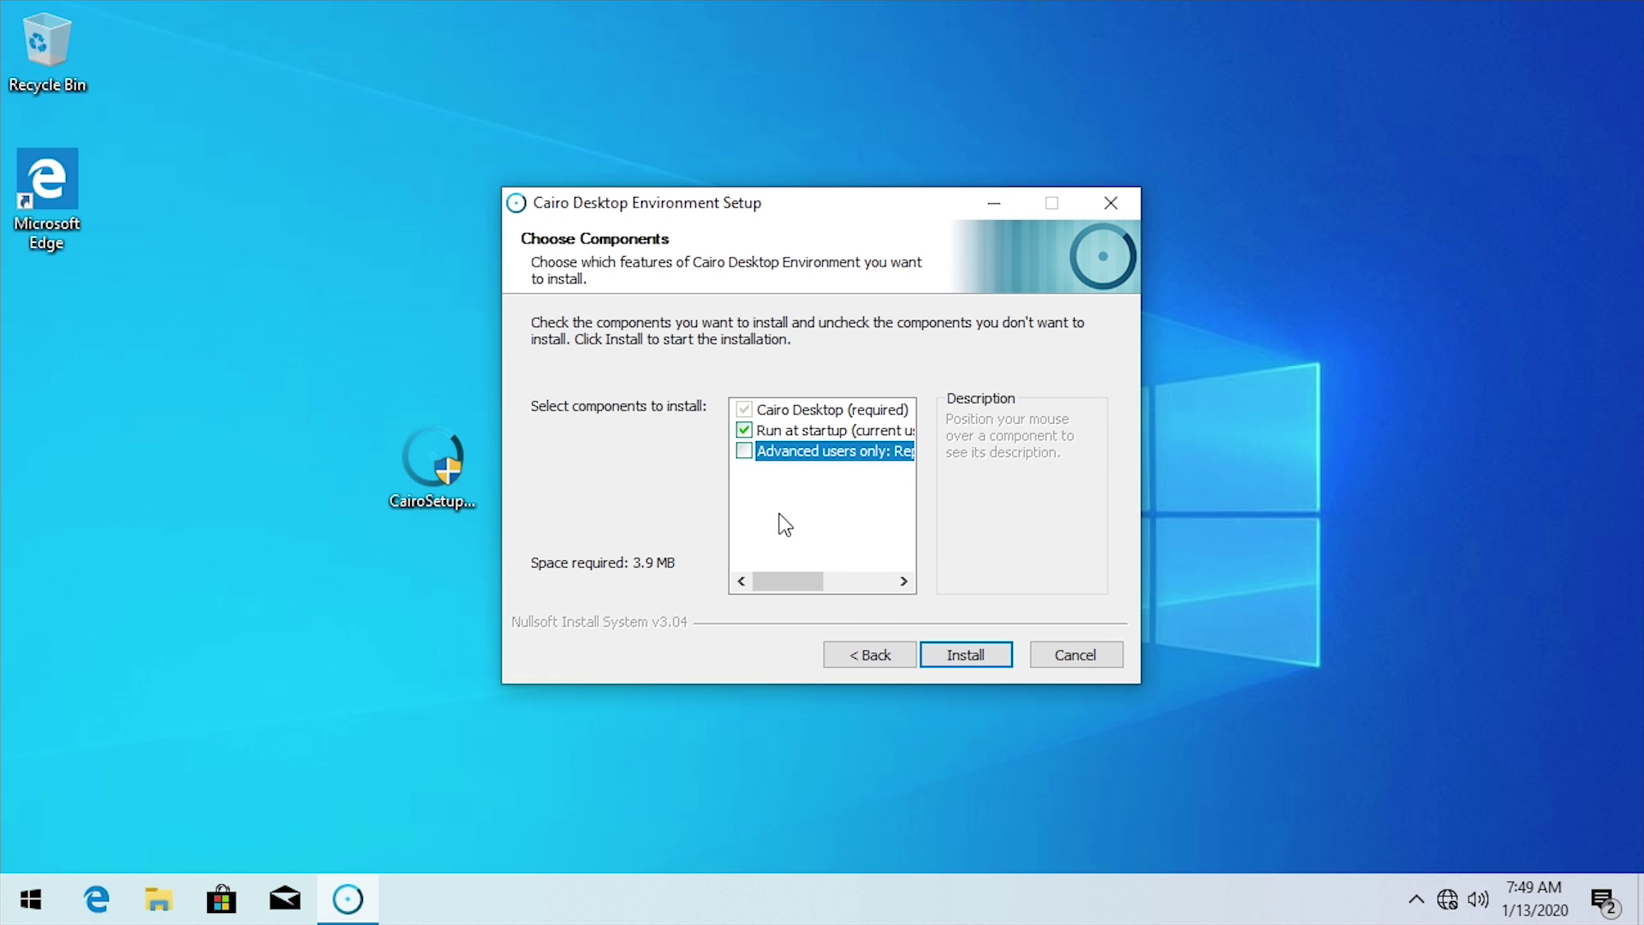
pyautogui.moveTo(752, 454)
pyautogui.click(961, 653)
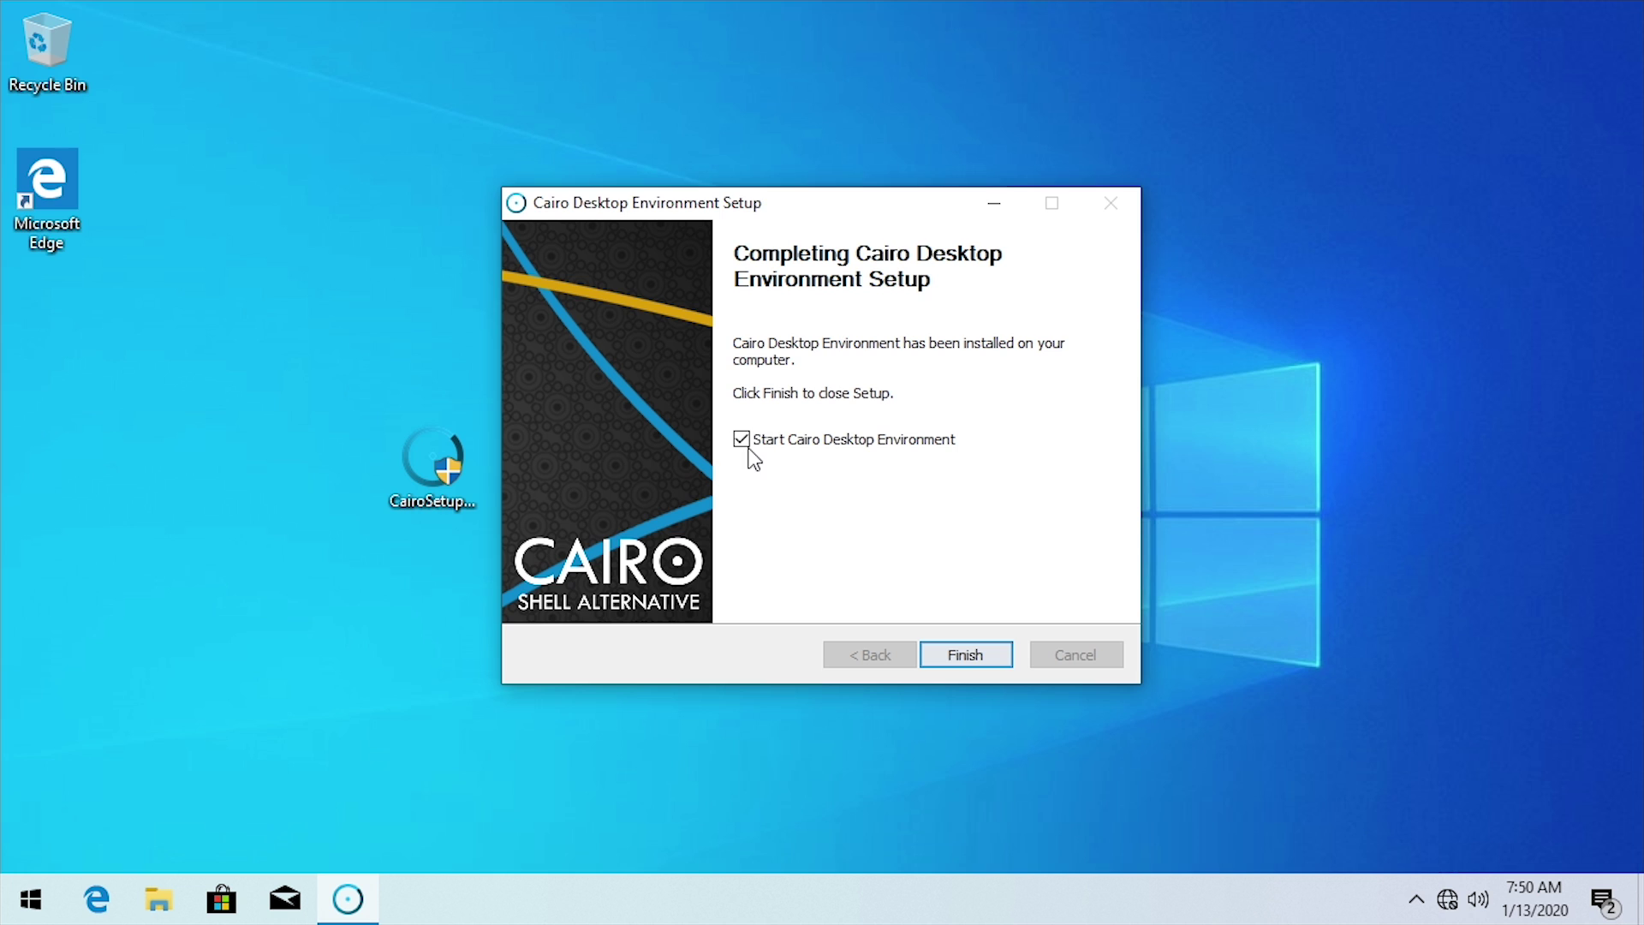
pyautogui.click(960, 661)
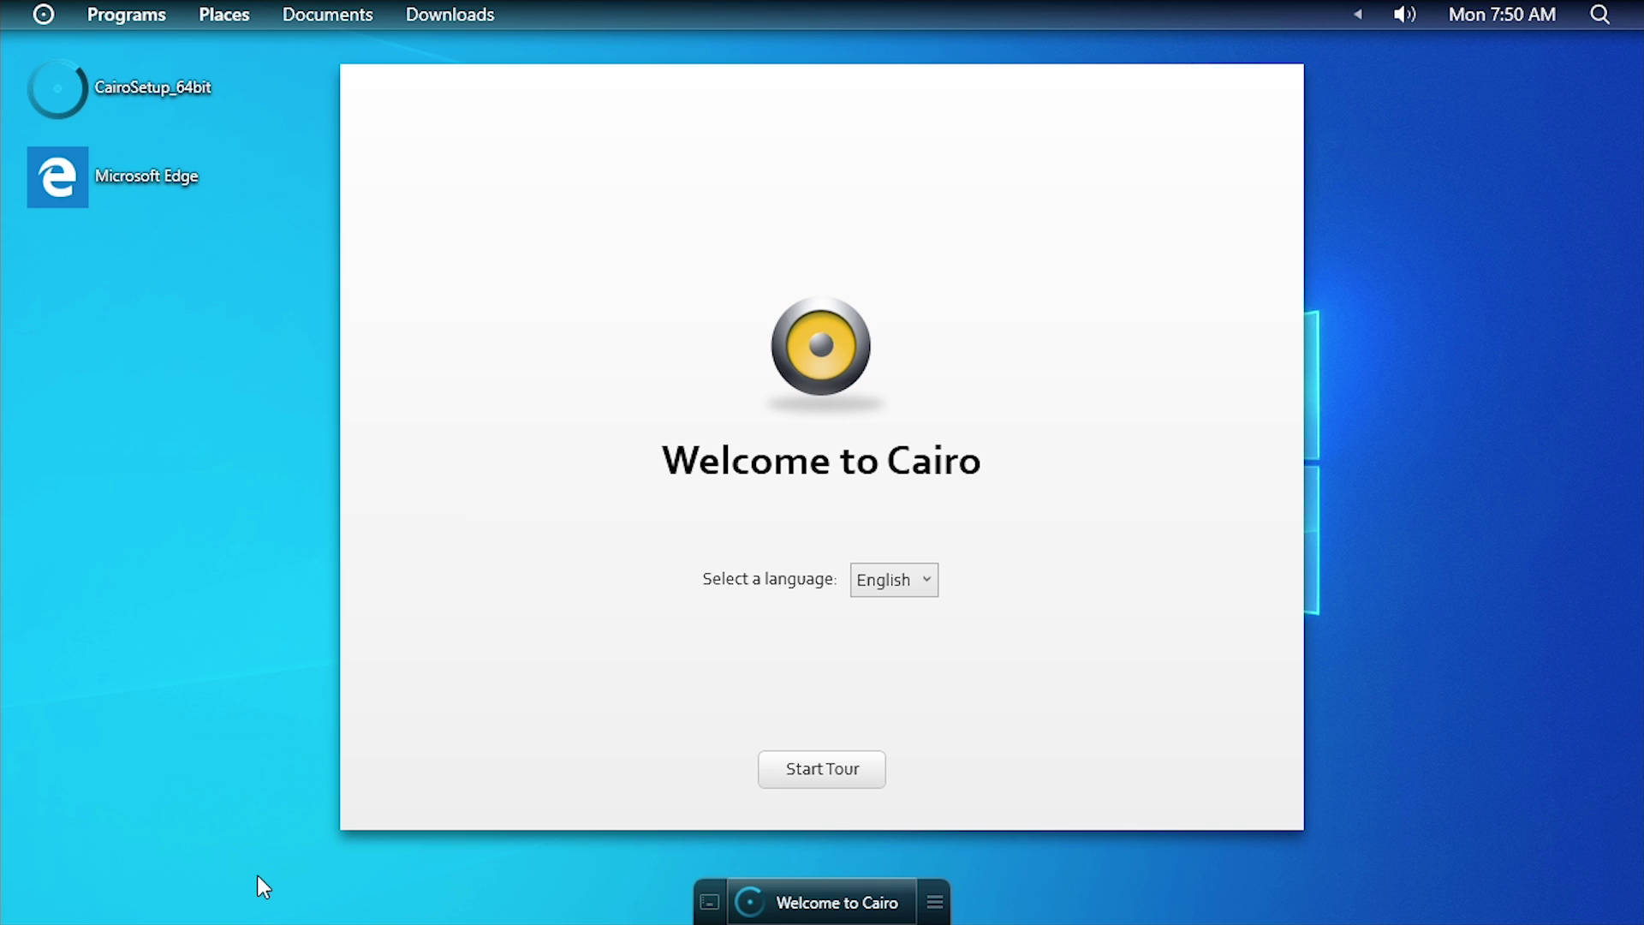
# Check the Windows Start menu and Cairo's Programs menu, and examine the clock and search area of the menu bar.
pyautogui.press('super')
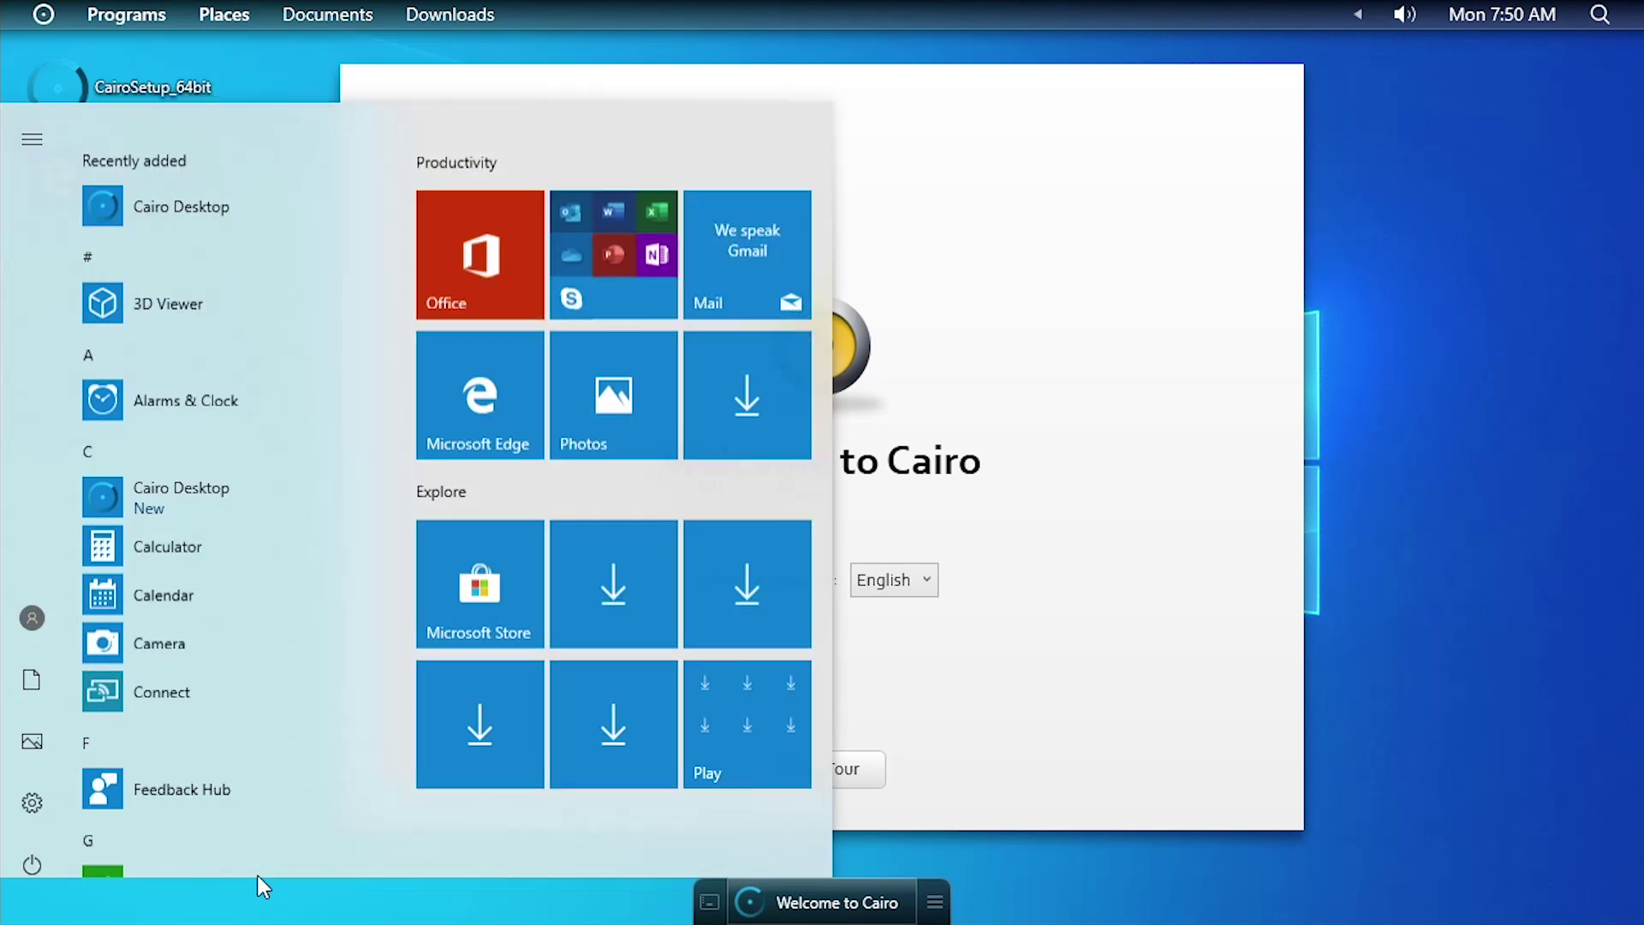
pyautogui.press('super')
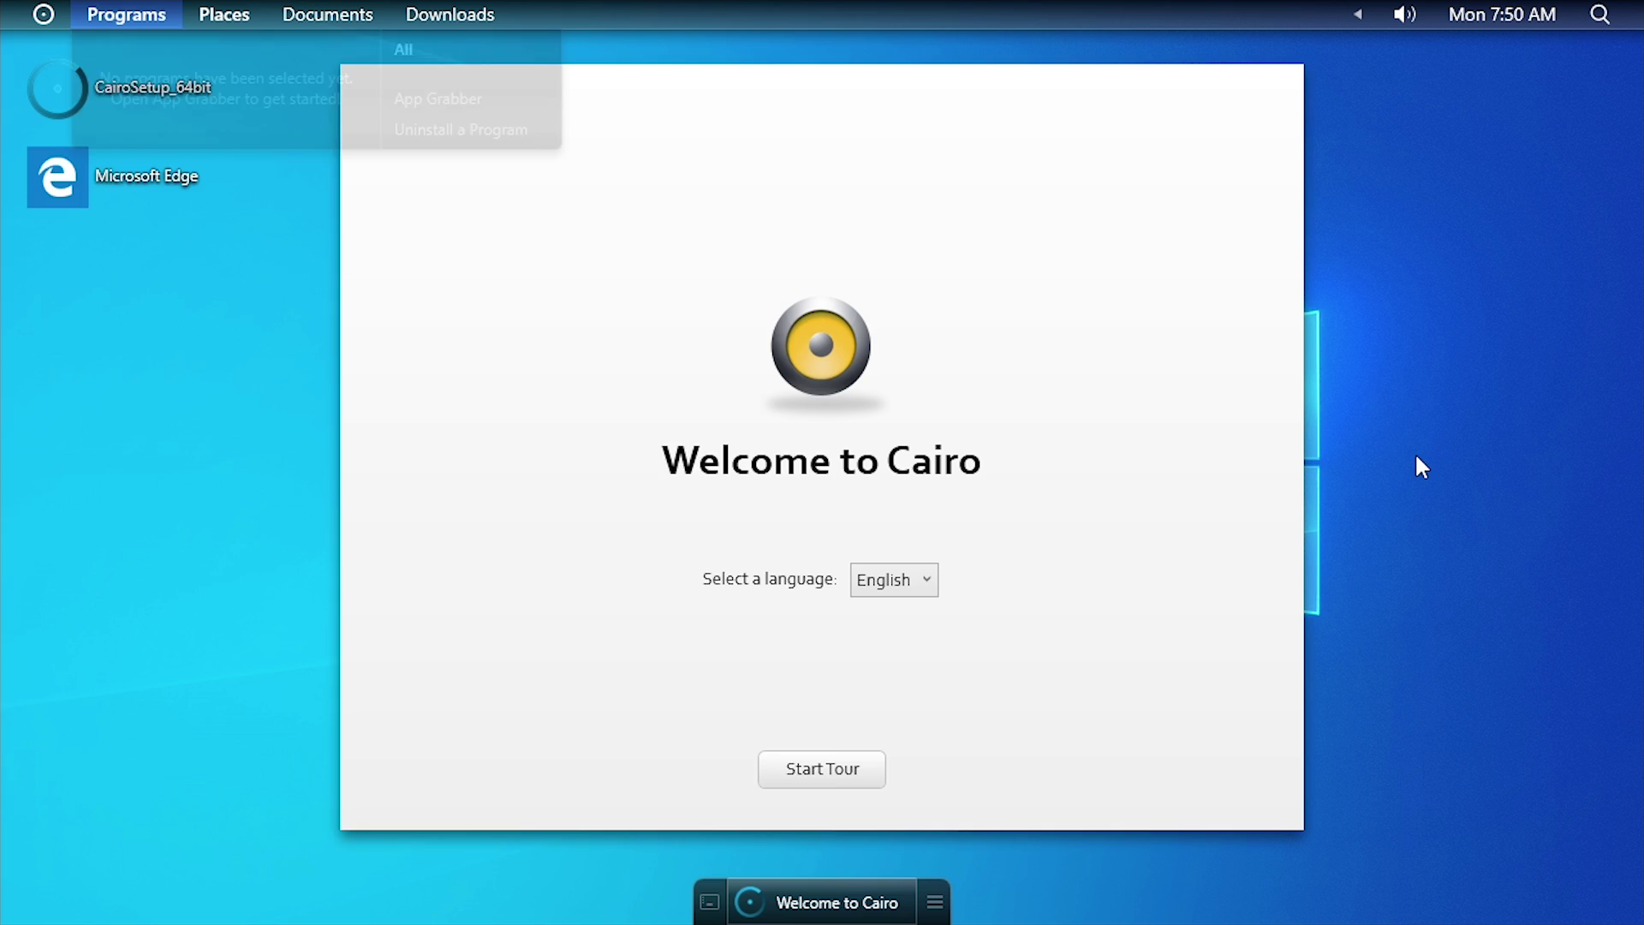
pyautogui.press('super')
pyautogui.press('super')
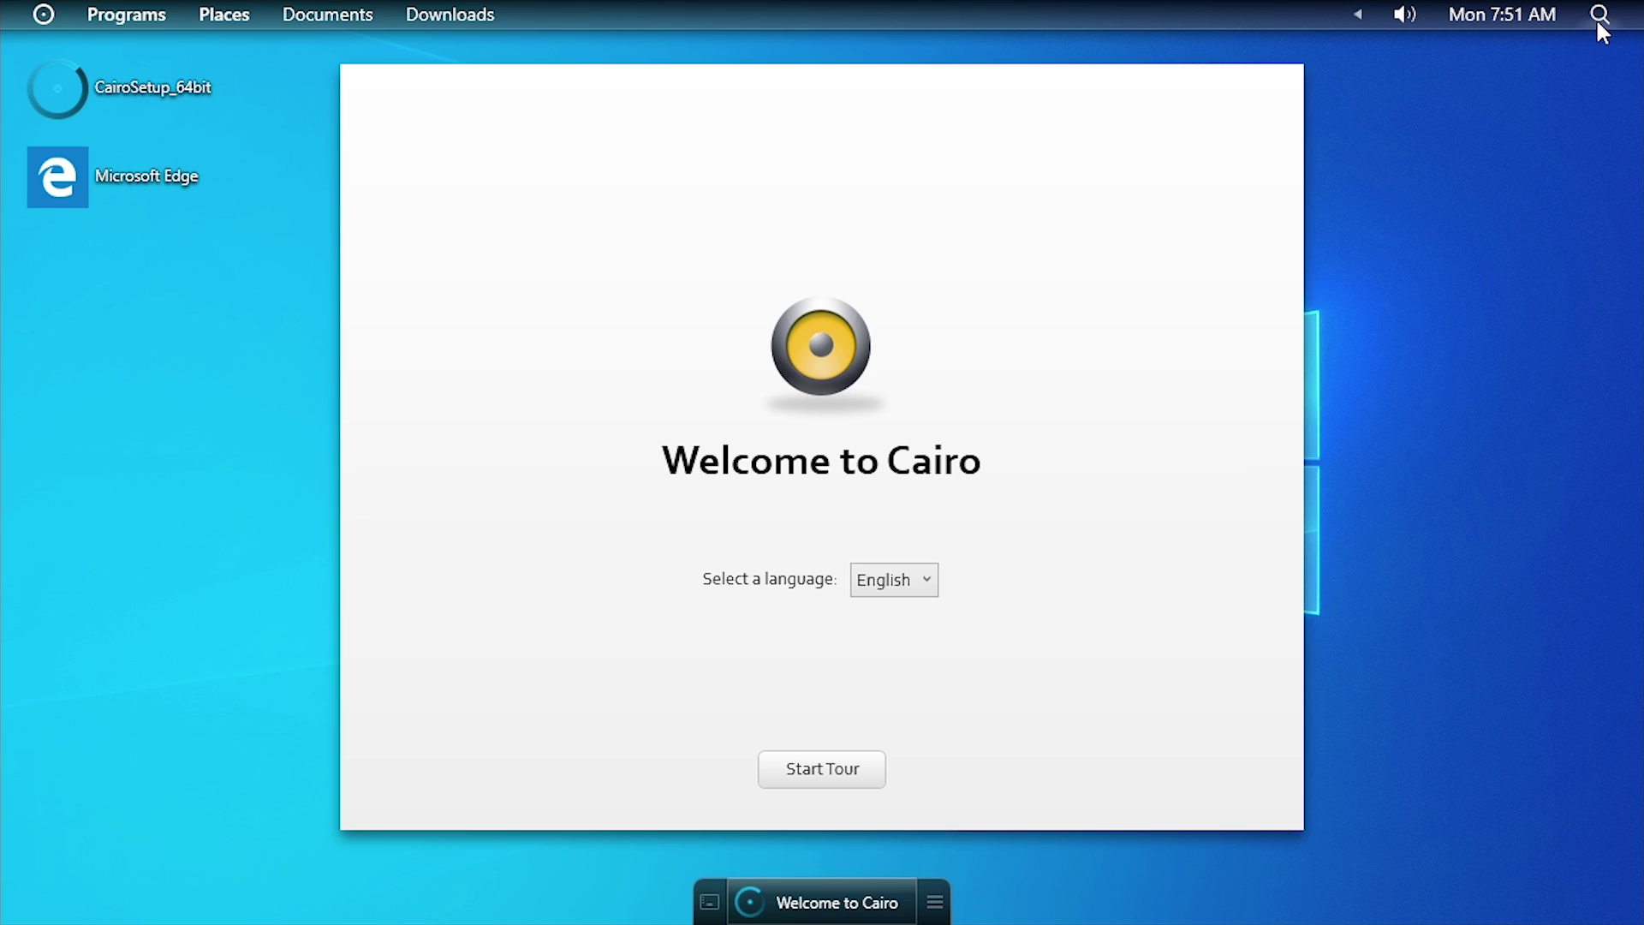
pyautogui.moveTo(1506, 23)
# Start the Cairo tour in English and review its Menu Bar page alongside the actual Programs menu.
pyautogui.click(818, 770)
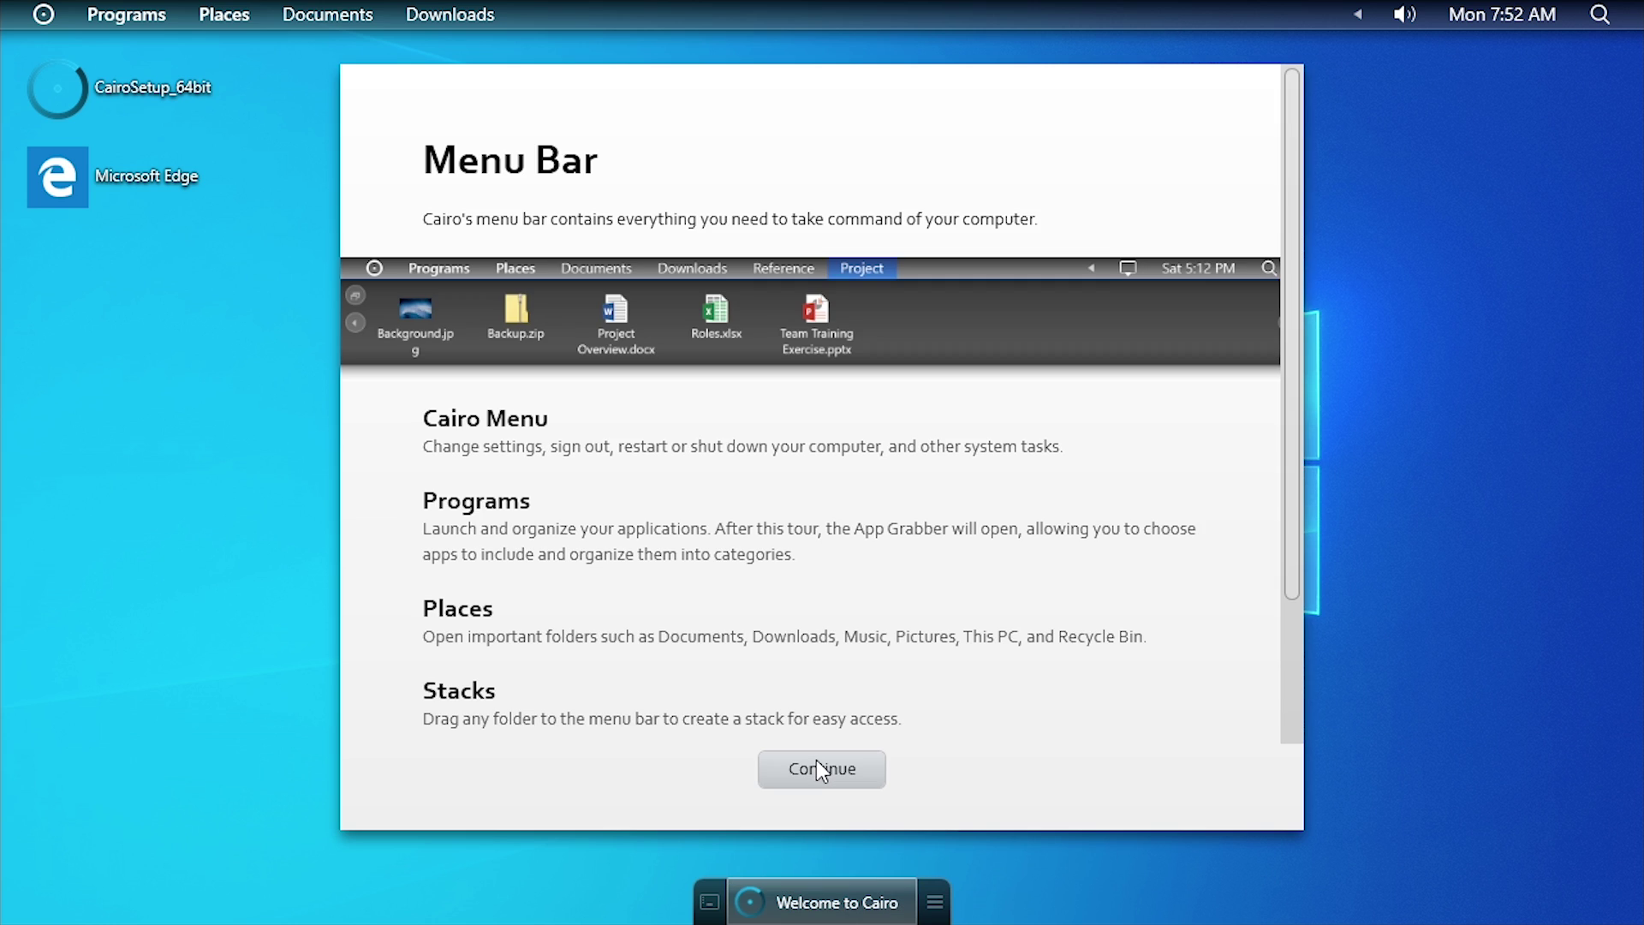
pyautogui.click(137, 18)
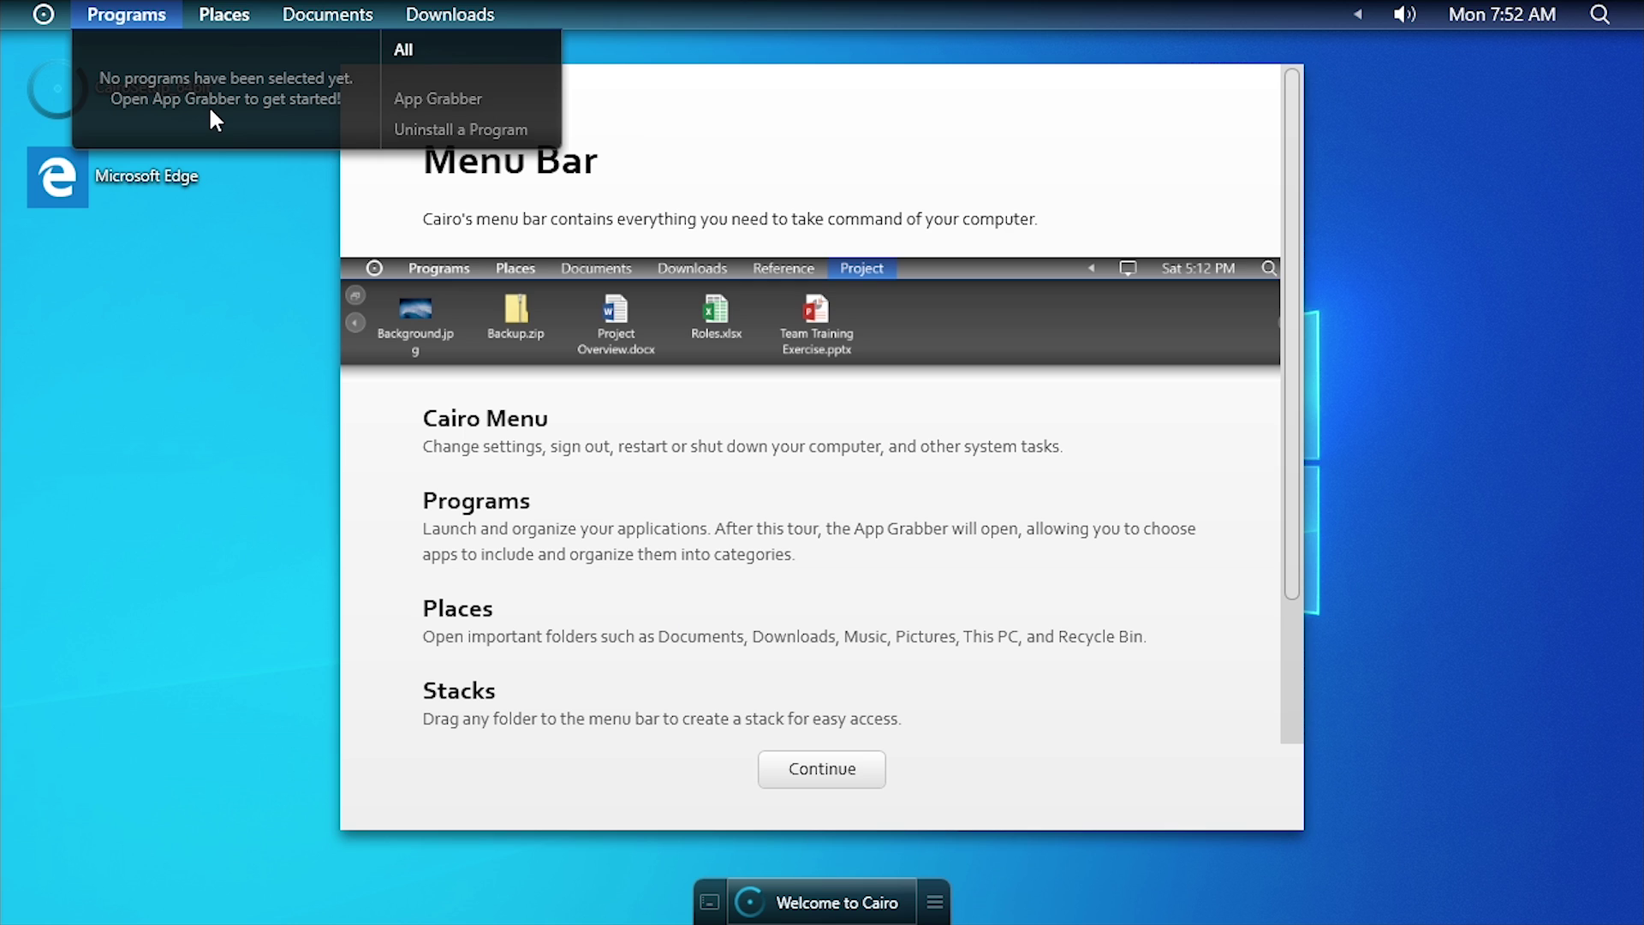
pyautogui.click(599, 525)
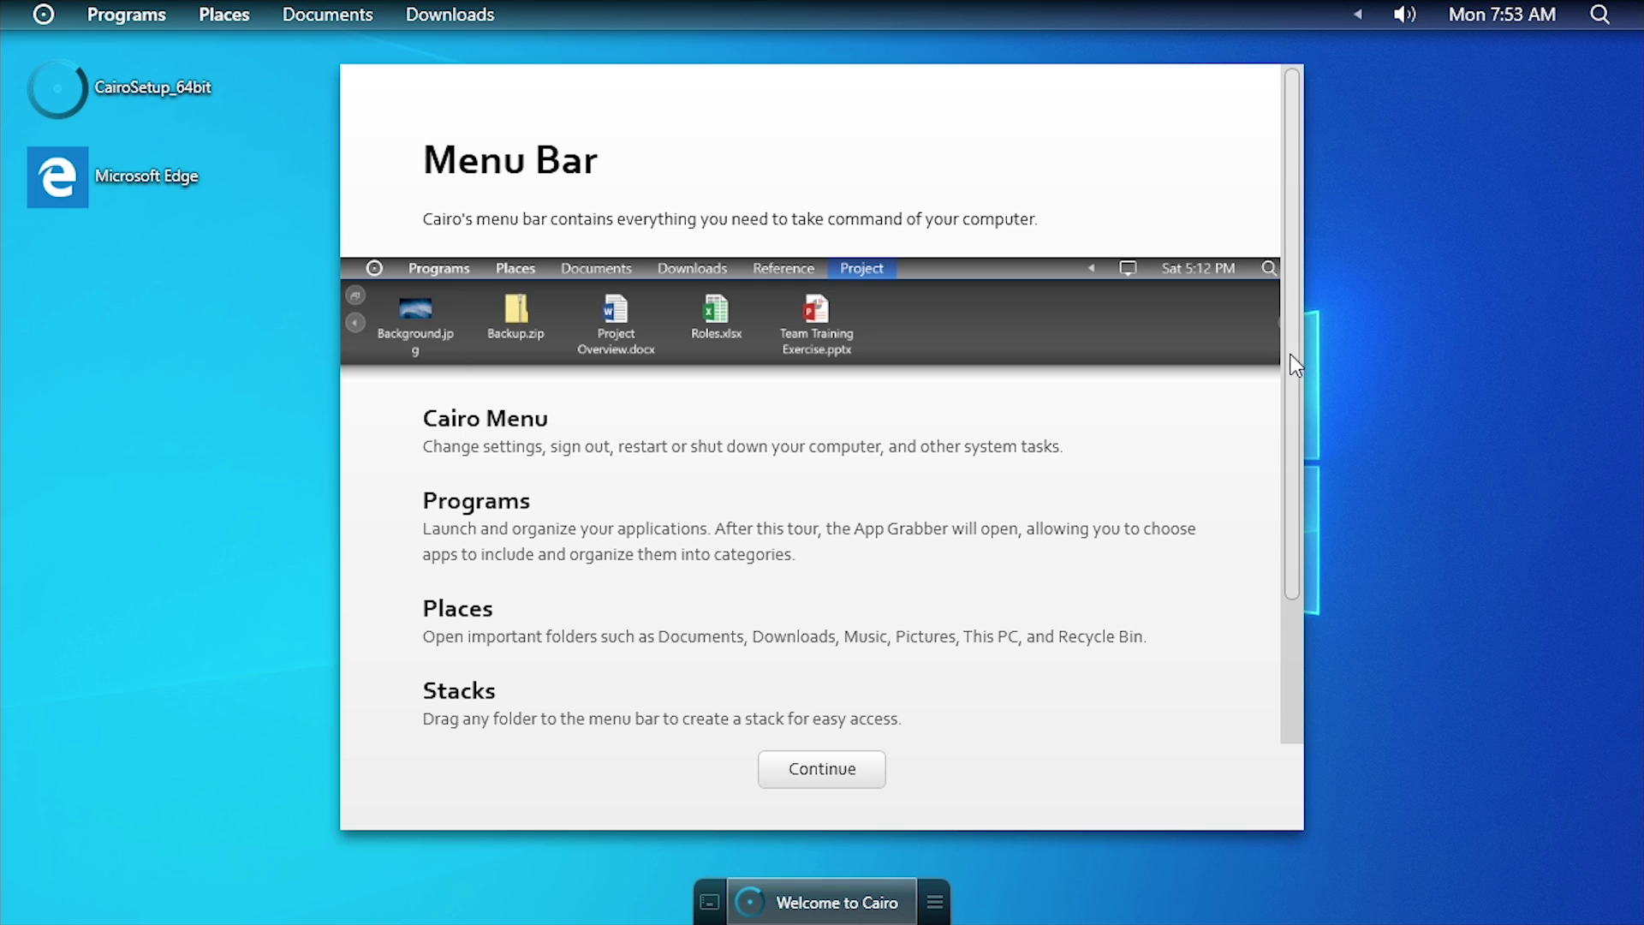
pyautogui.scroll(-4, 565, 467)
pyautogui.scroll(4, 555, 472)
# Continue through the Dynamic Desktop and Taskbar pages and finish the Cairo tour.
pyautogui.click(809, 769)
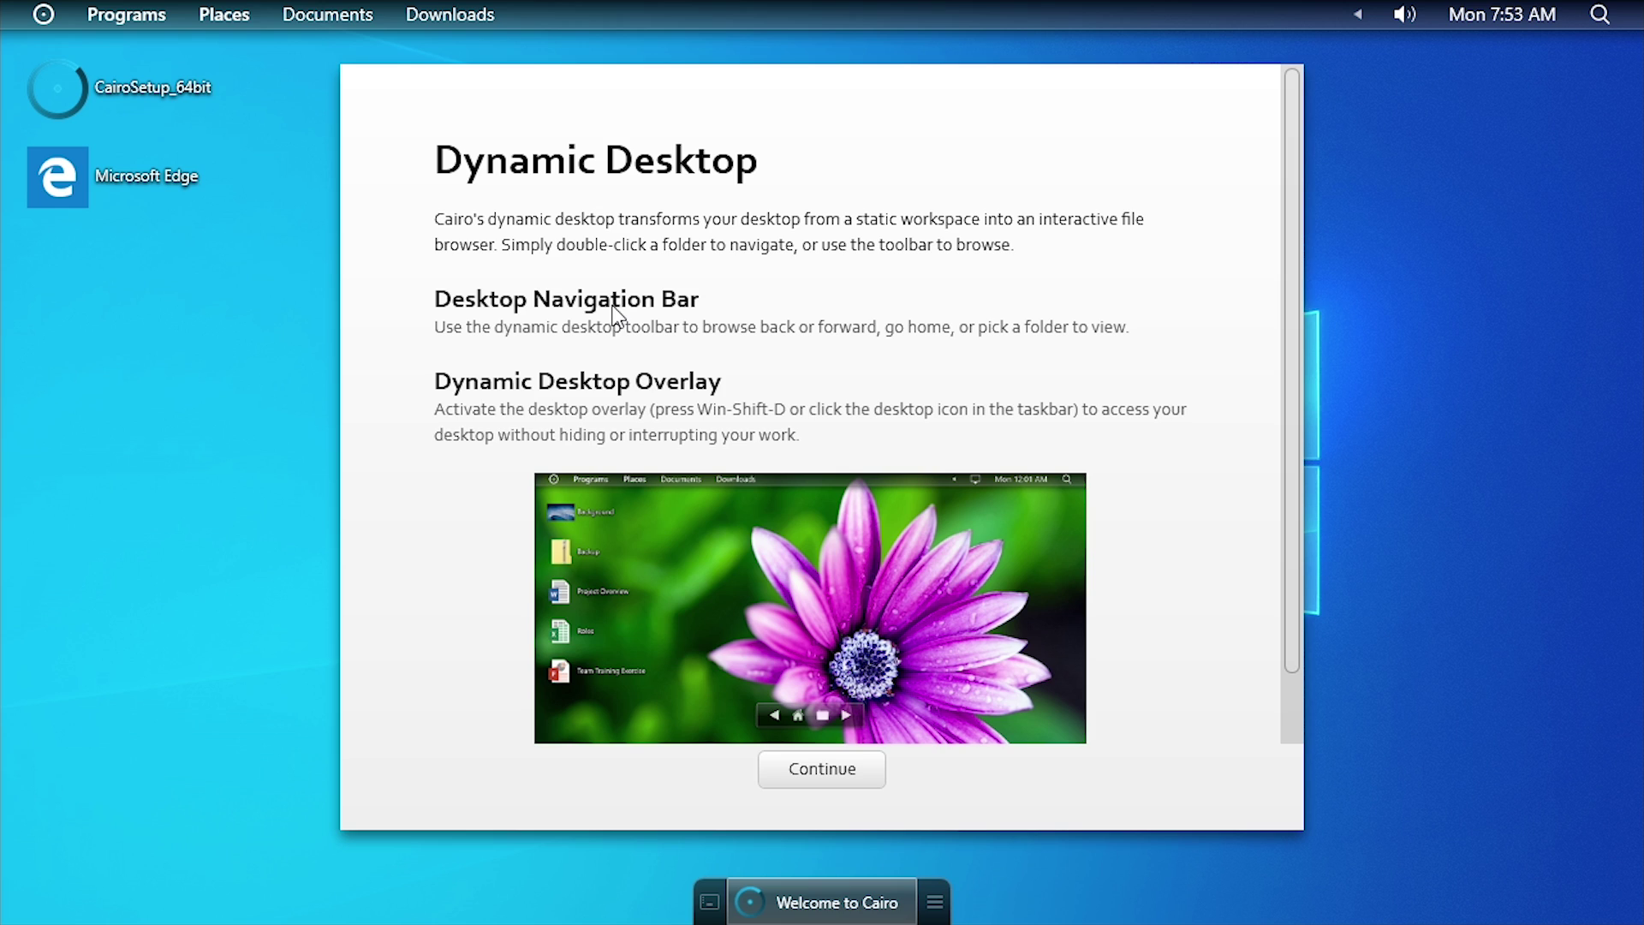
pyautogui.click(829, 771)
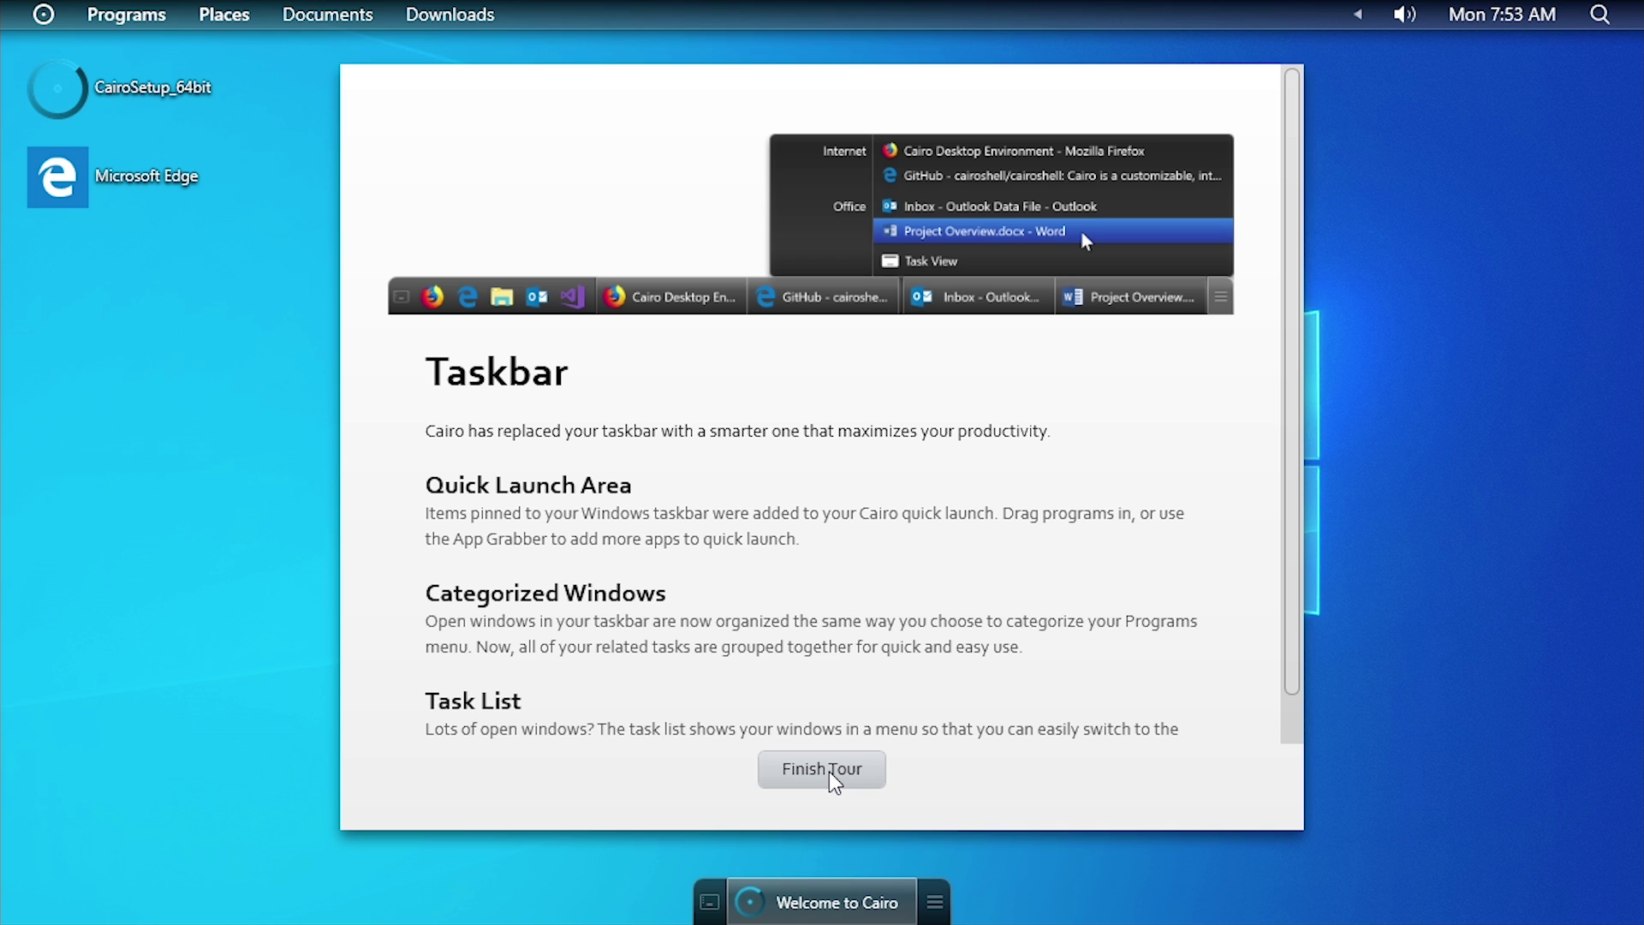
pyautogui.click(829, 771)
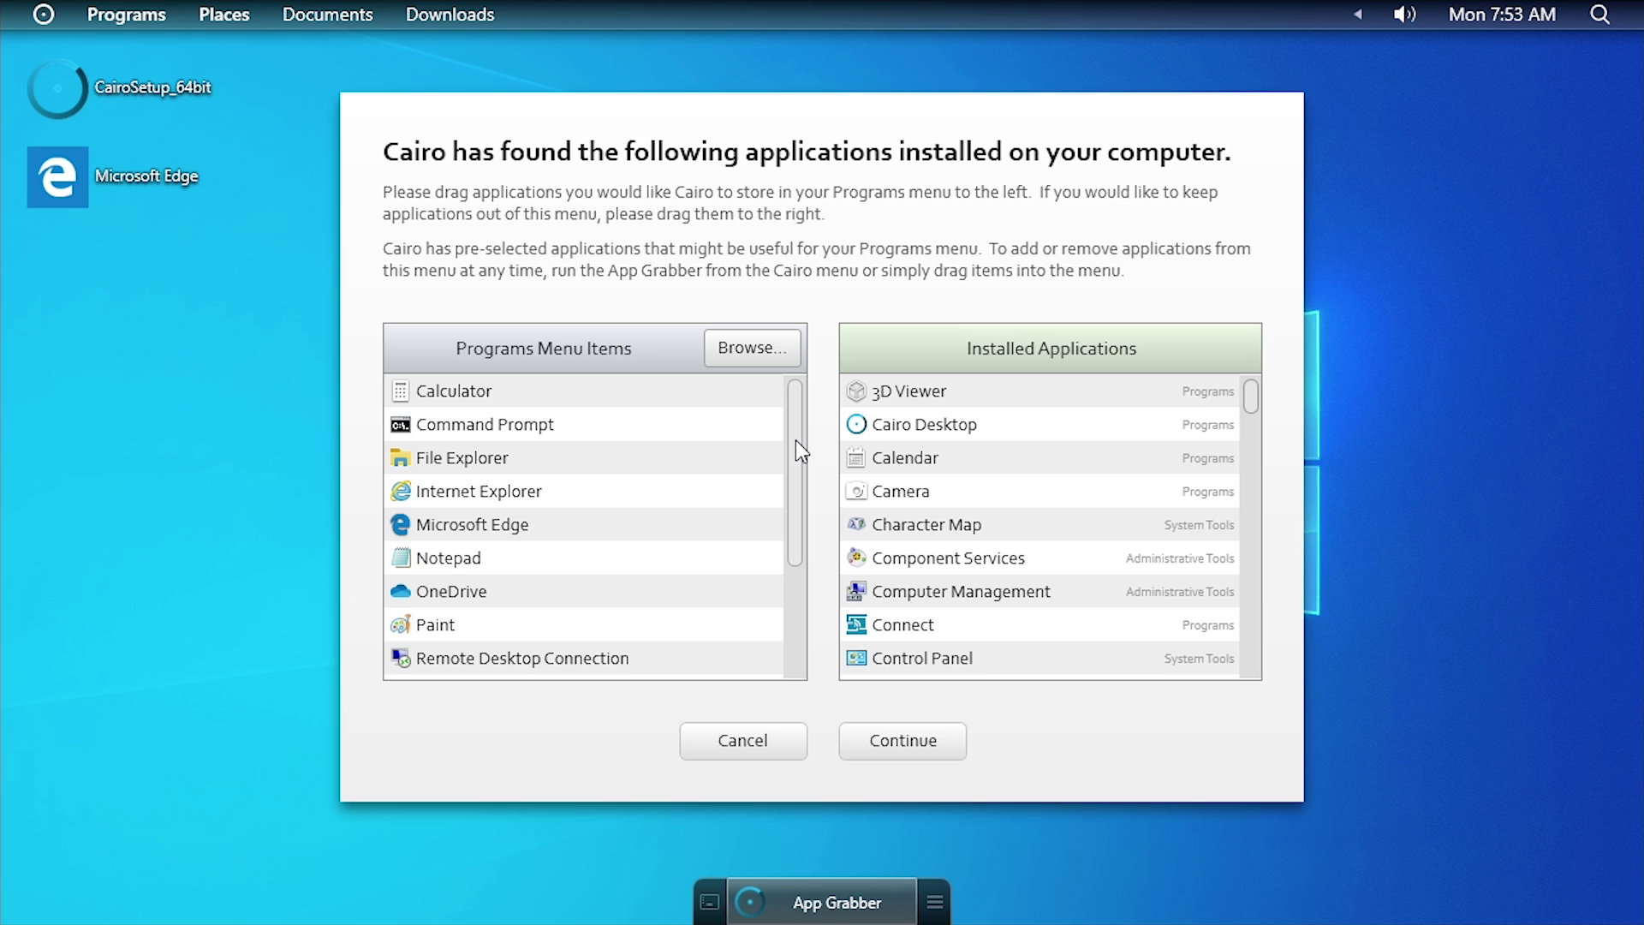
# Examine the App Grabber's Programs Menu Items and Installed Applications lists and compare them with the current Programs menu.
pyautogui.scroll(-2, 782, 588)
pyautogui.scroll(2, 778, 480)
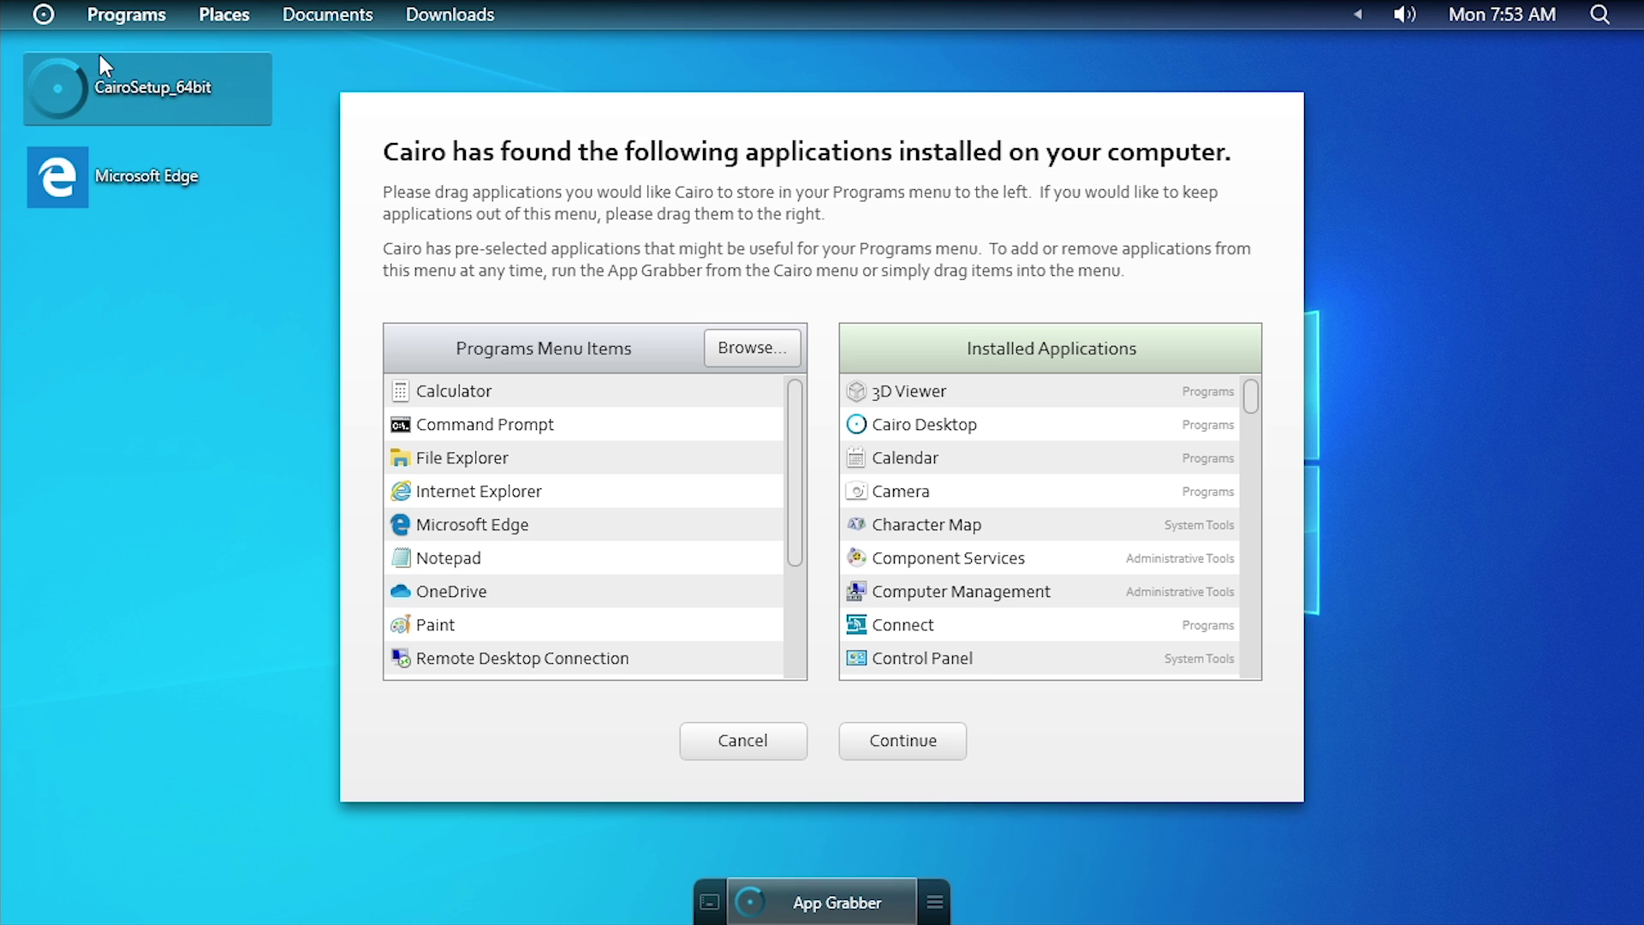
pyautogui.click(120, 17)
pyautogui.click(672, 326)
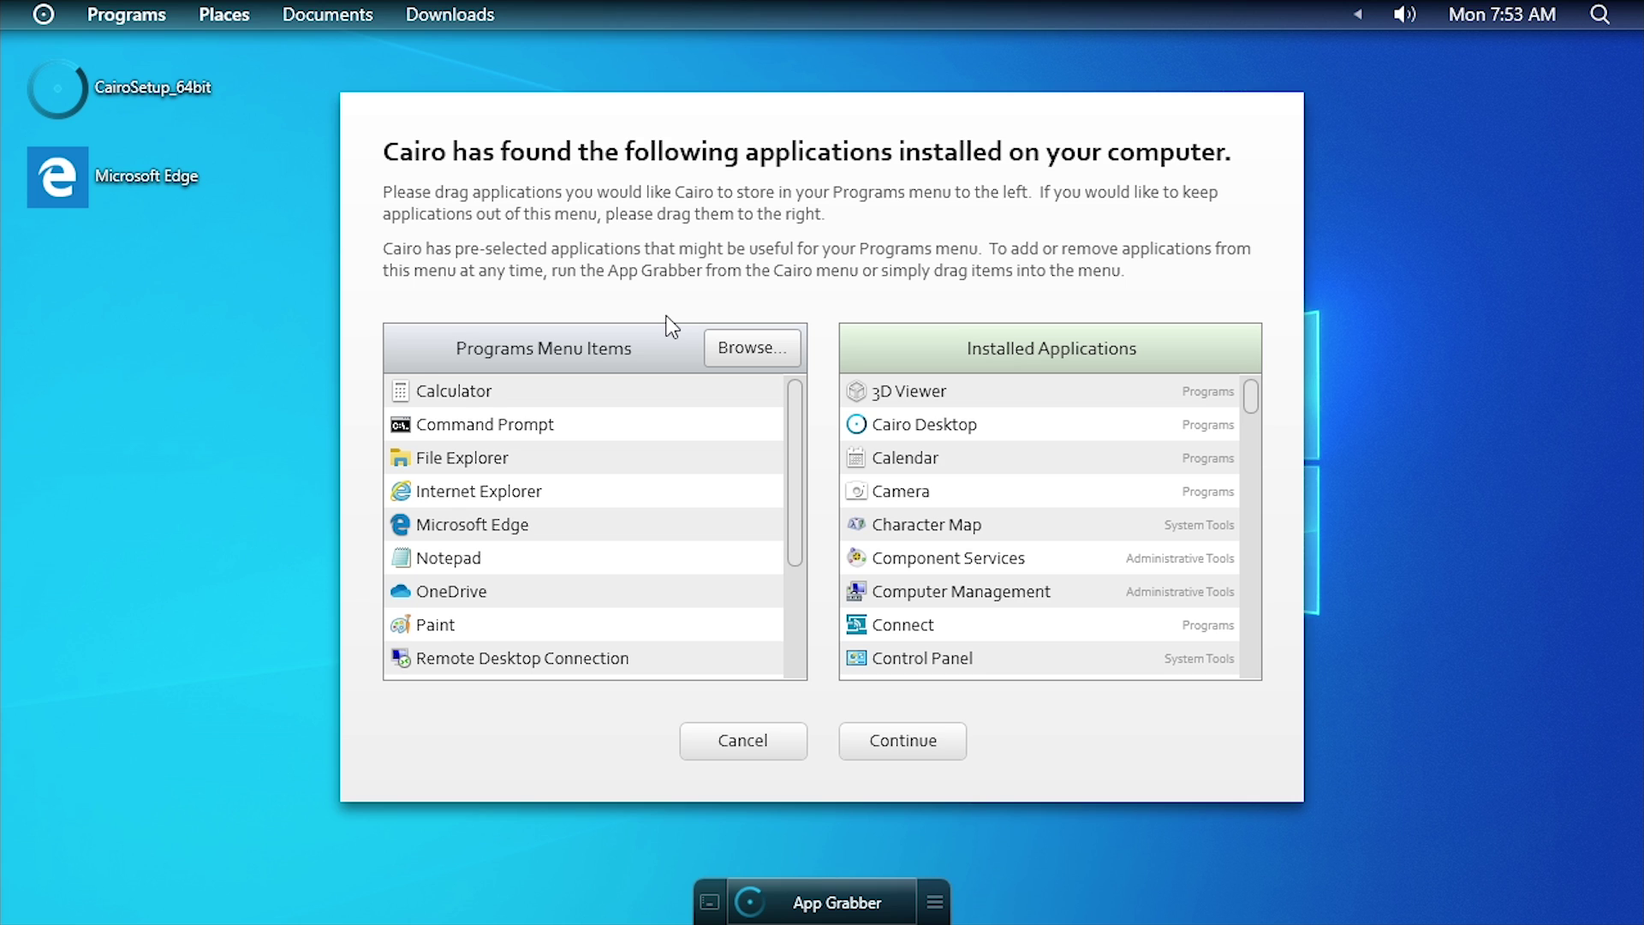
pyautogui.scroll(-2, 570, 514)
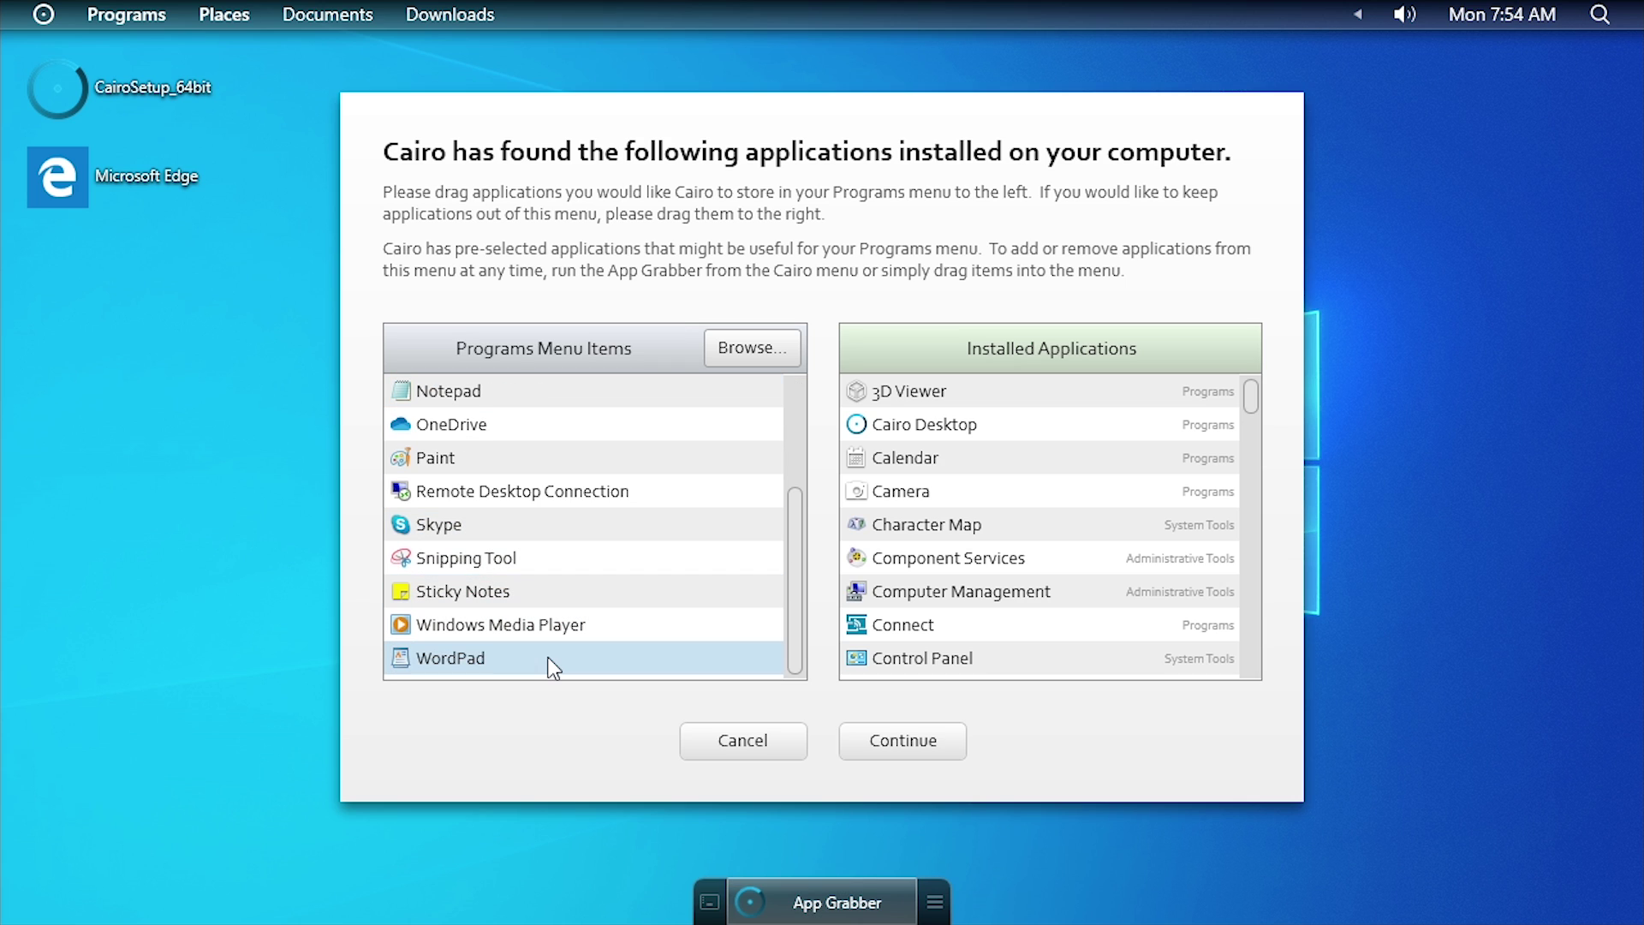
pyautogui.scroll(2, 548, 667)
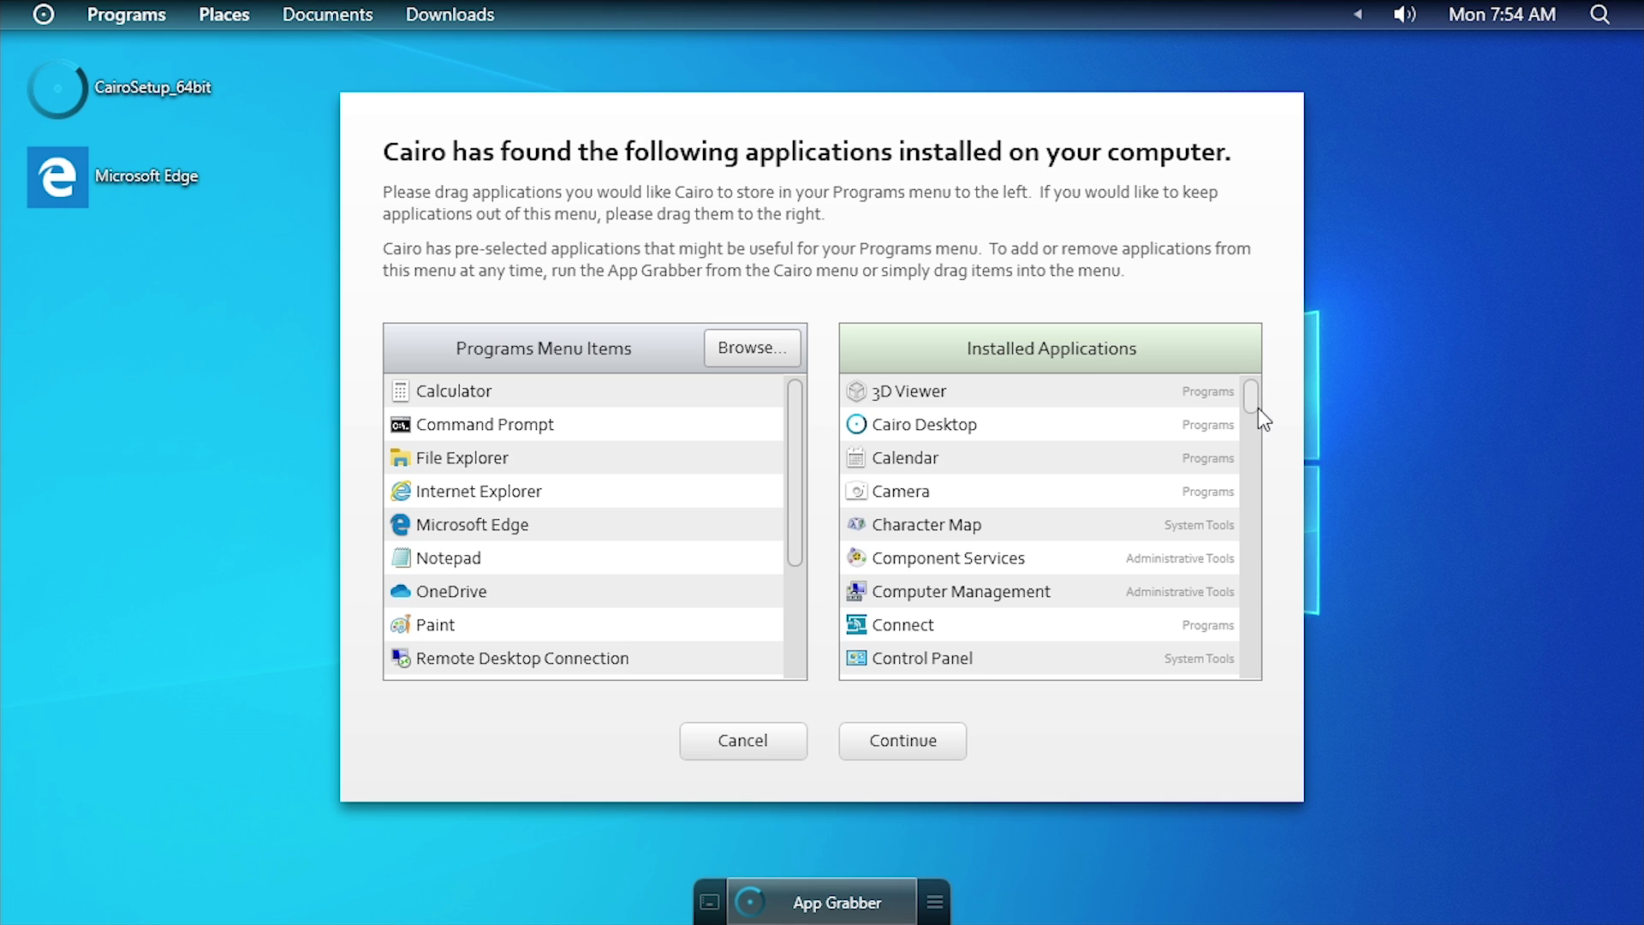
pyautogui.moveTo(1257, 403); pyautogui.dragTo(1229, 685)
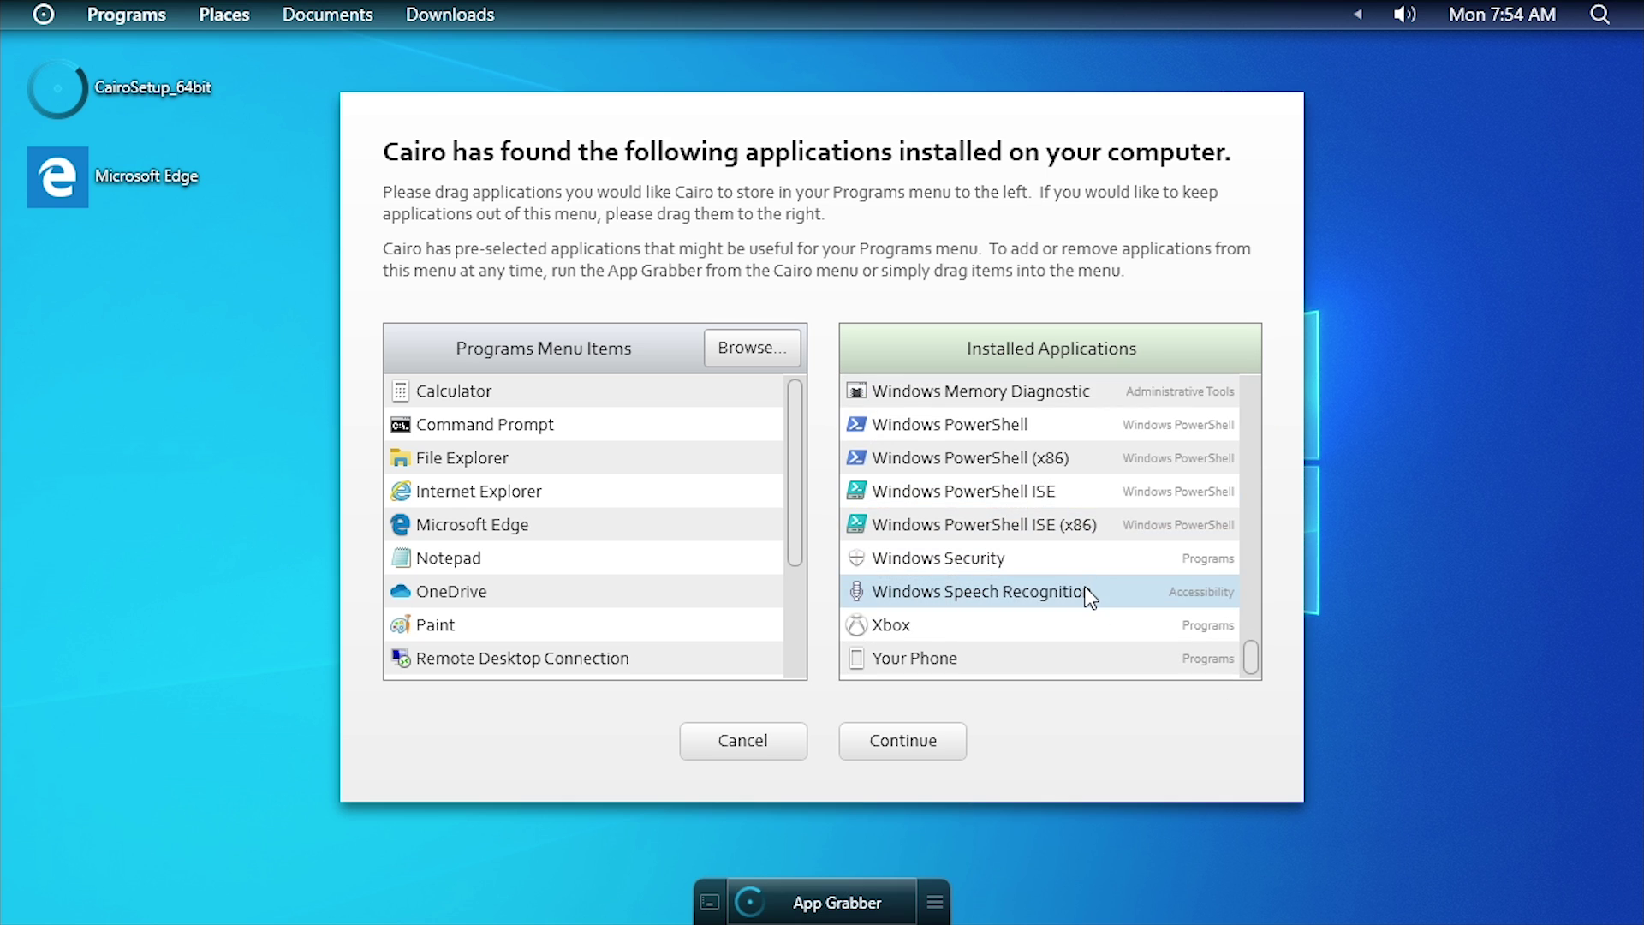
pyautogui.click(126, 15)
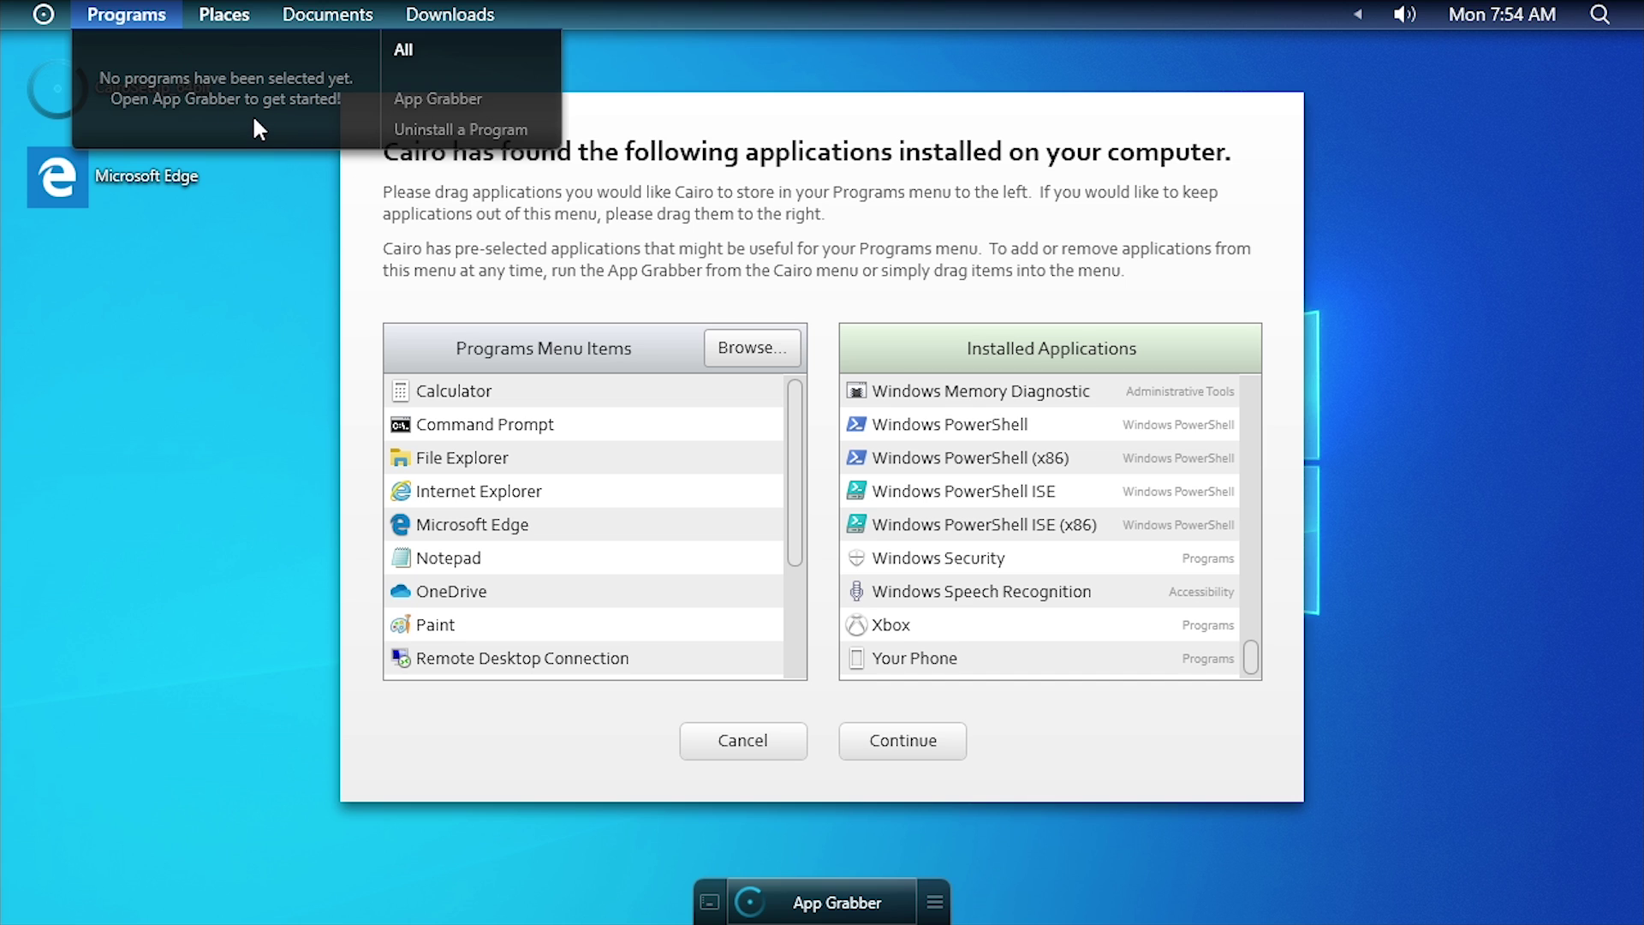
pyautogui.click(644, 261)
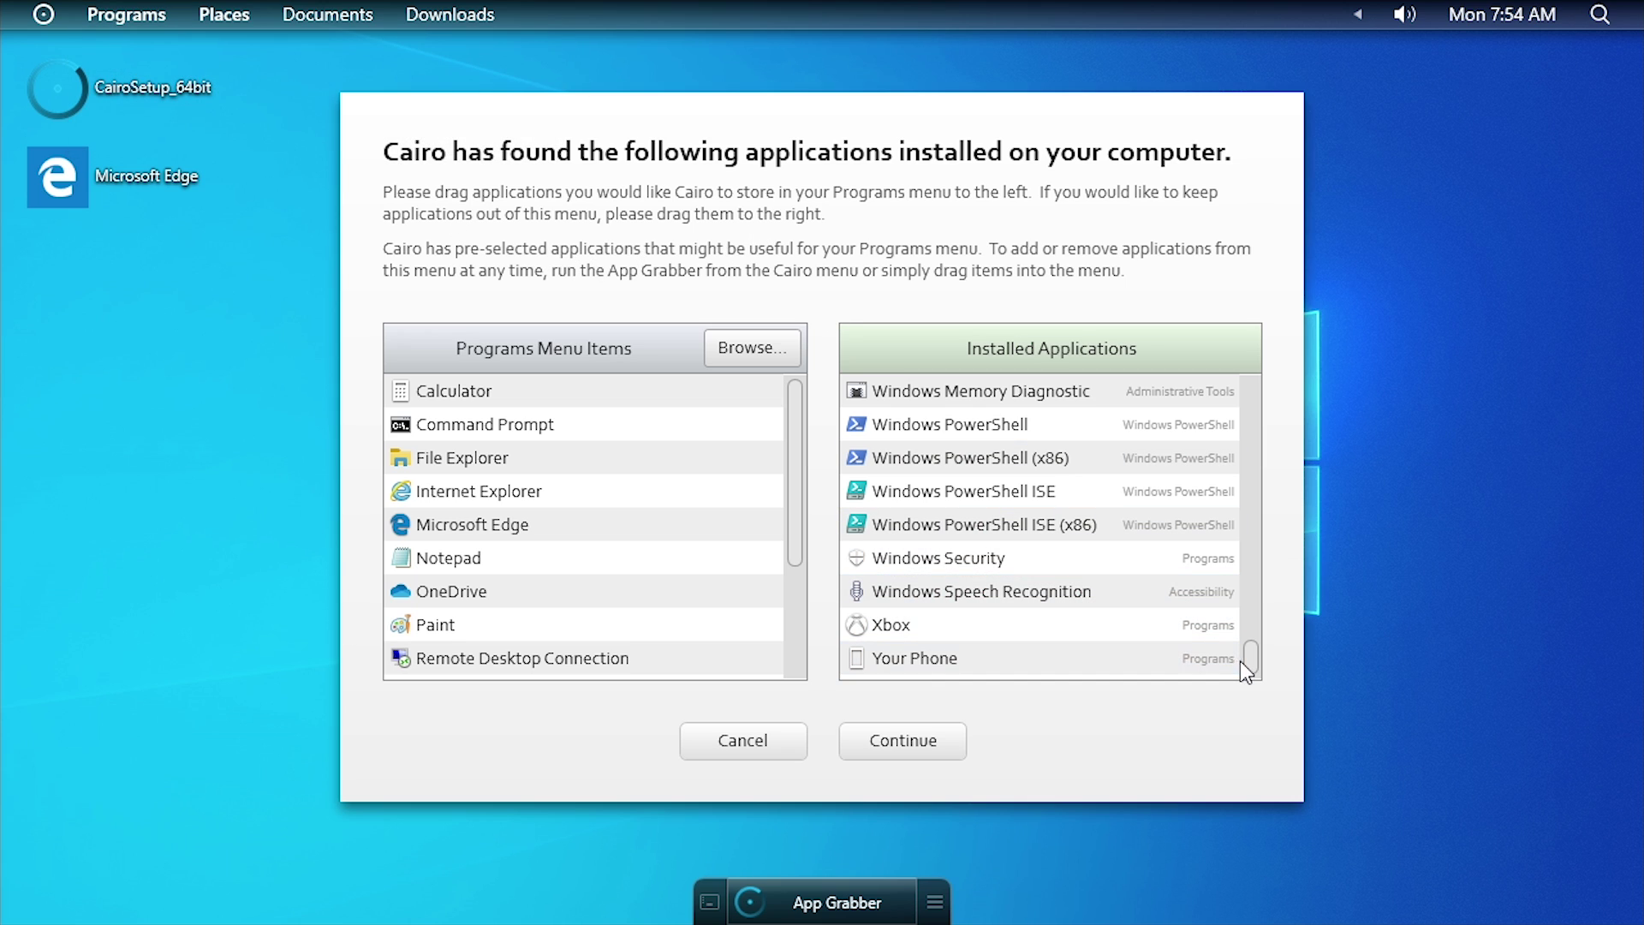
pyautogui.moveTo(1255, 659); pyautogui.dragTo(1241, 396)
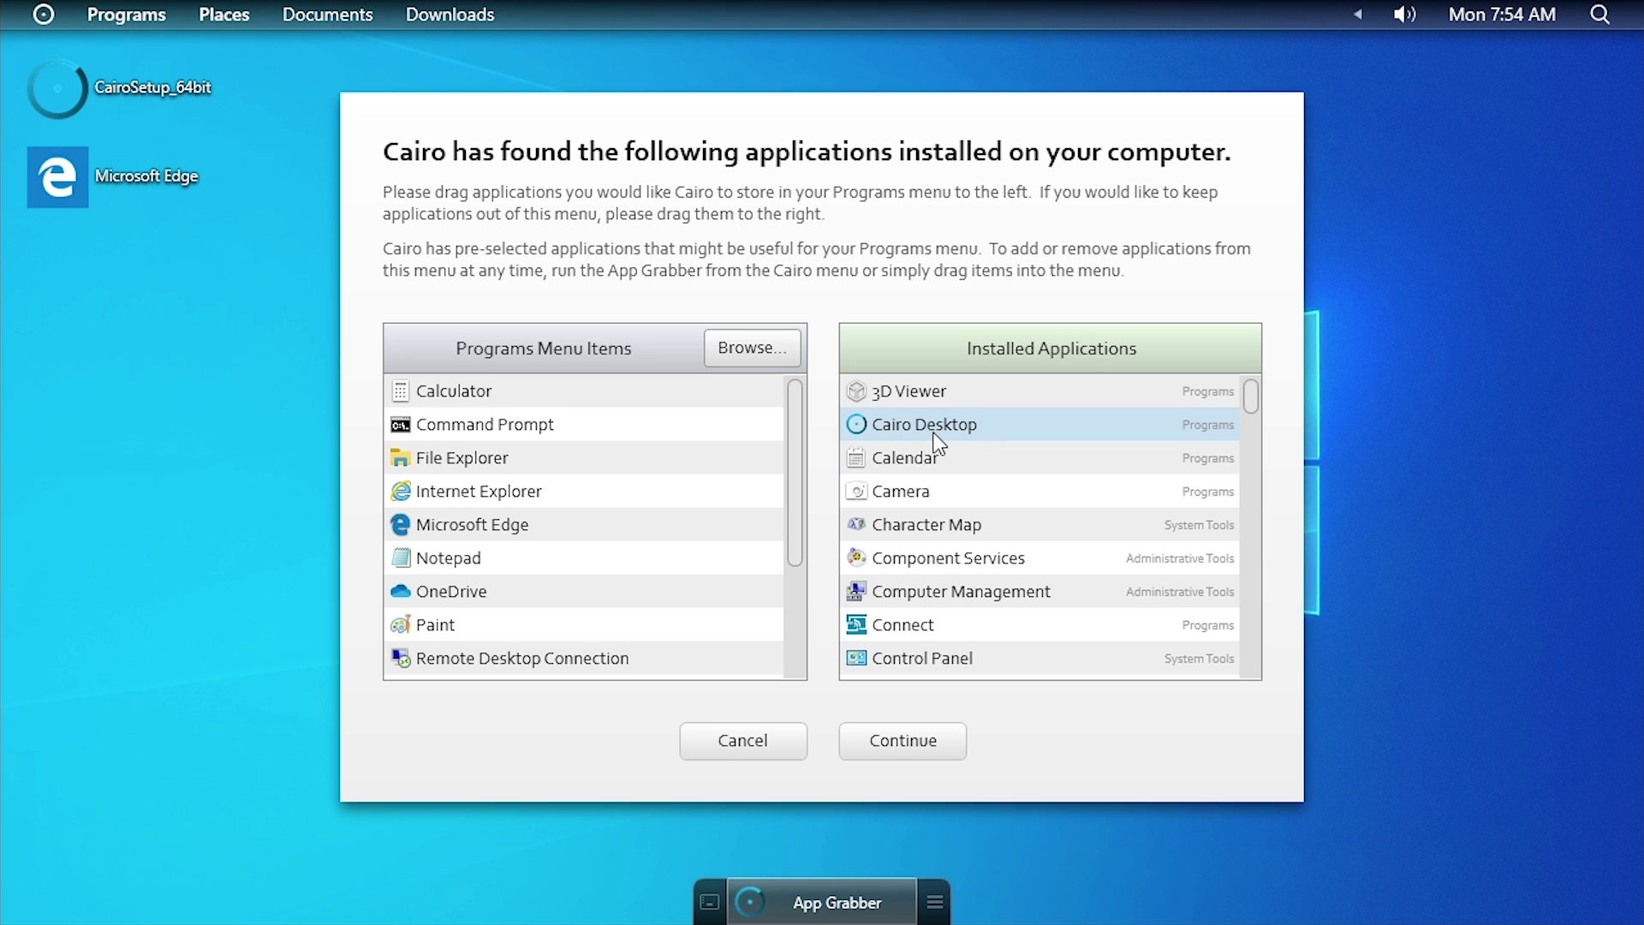
# Add Cairo Desktop, Control Panel and Disk Cleanup from the Installed Applications to the Programs Menu Items.
pyautogui.moveTo(938, 441); pyautogui.dragTo(593, 399)
pyautogui.moveTo(479, 399); pyautogui.dragTo(492, 400)
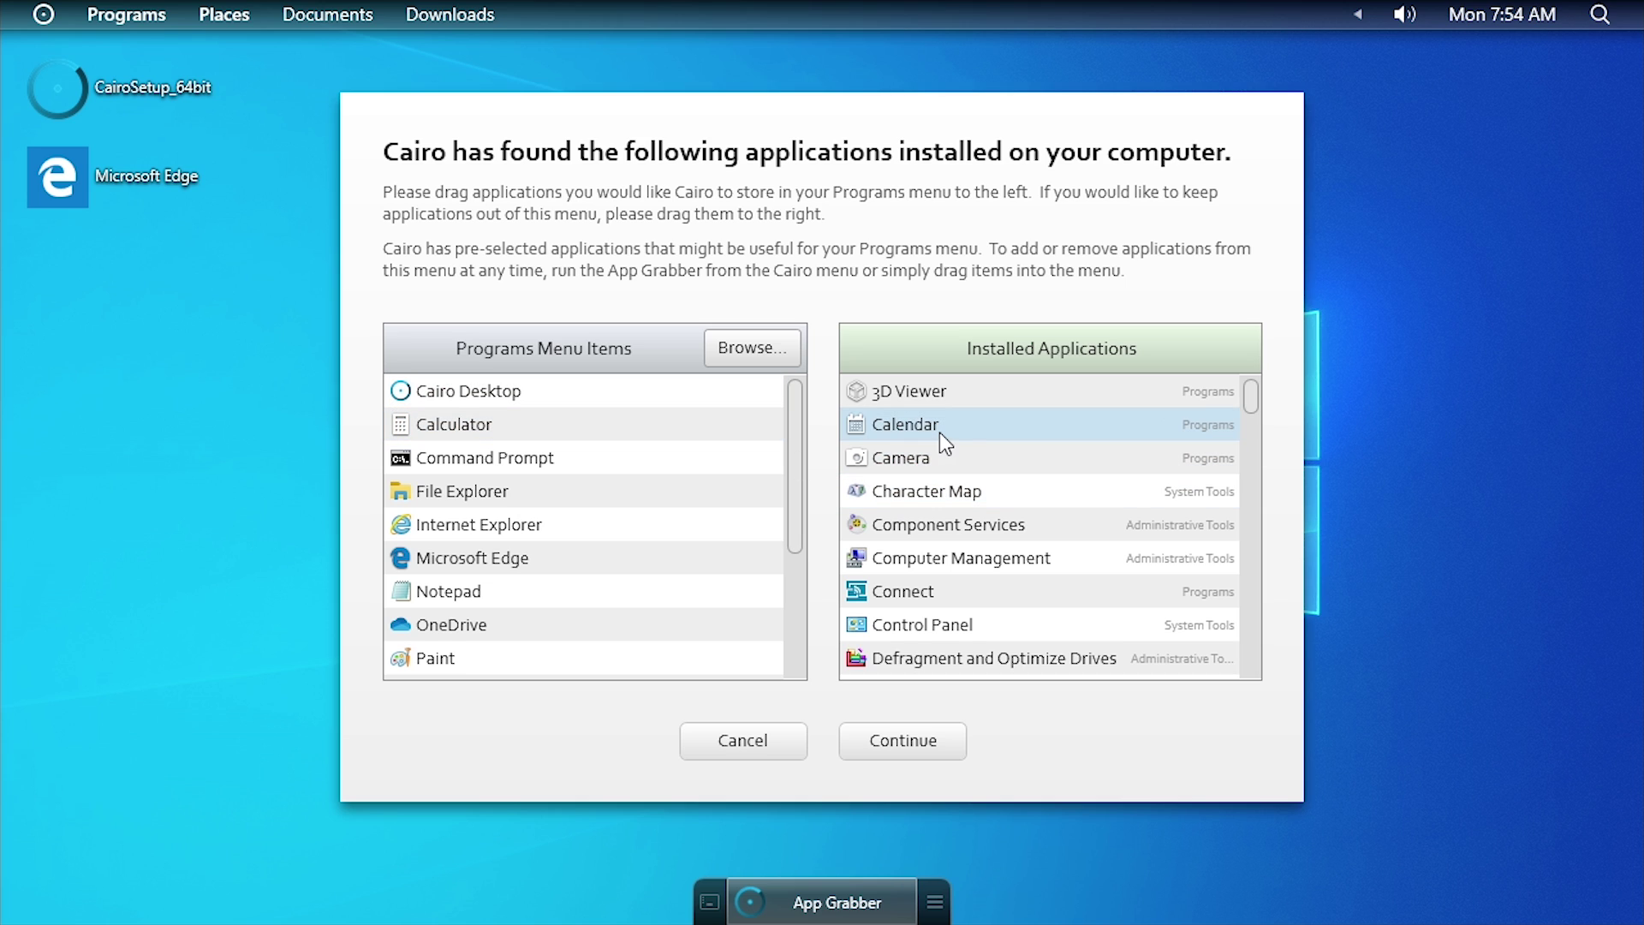
pyautogui.scroll(-1, 897, 532)
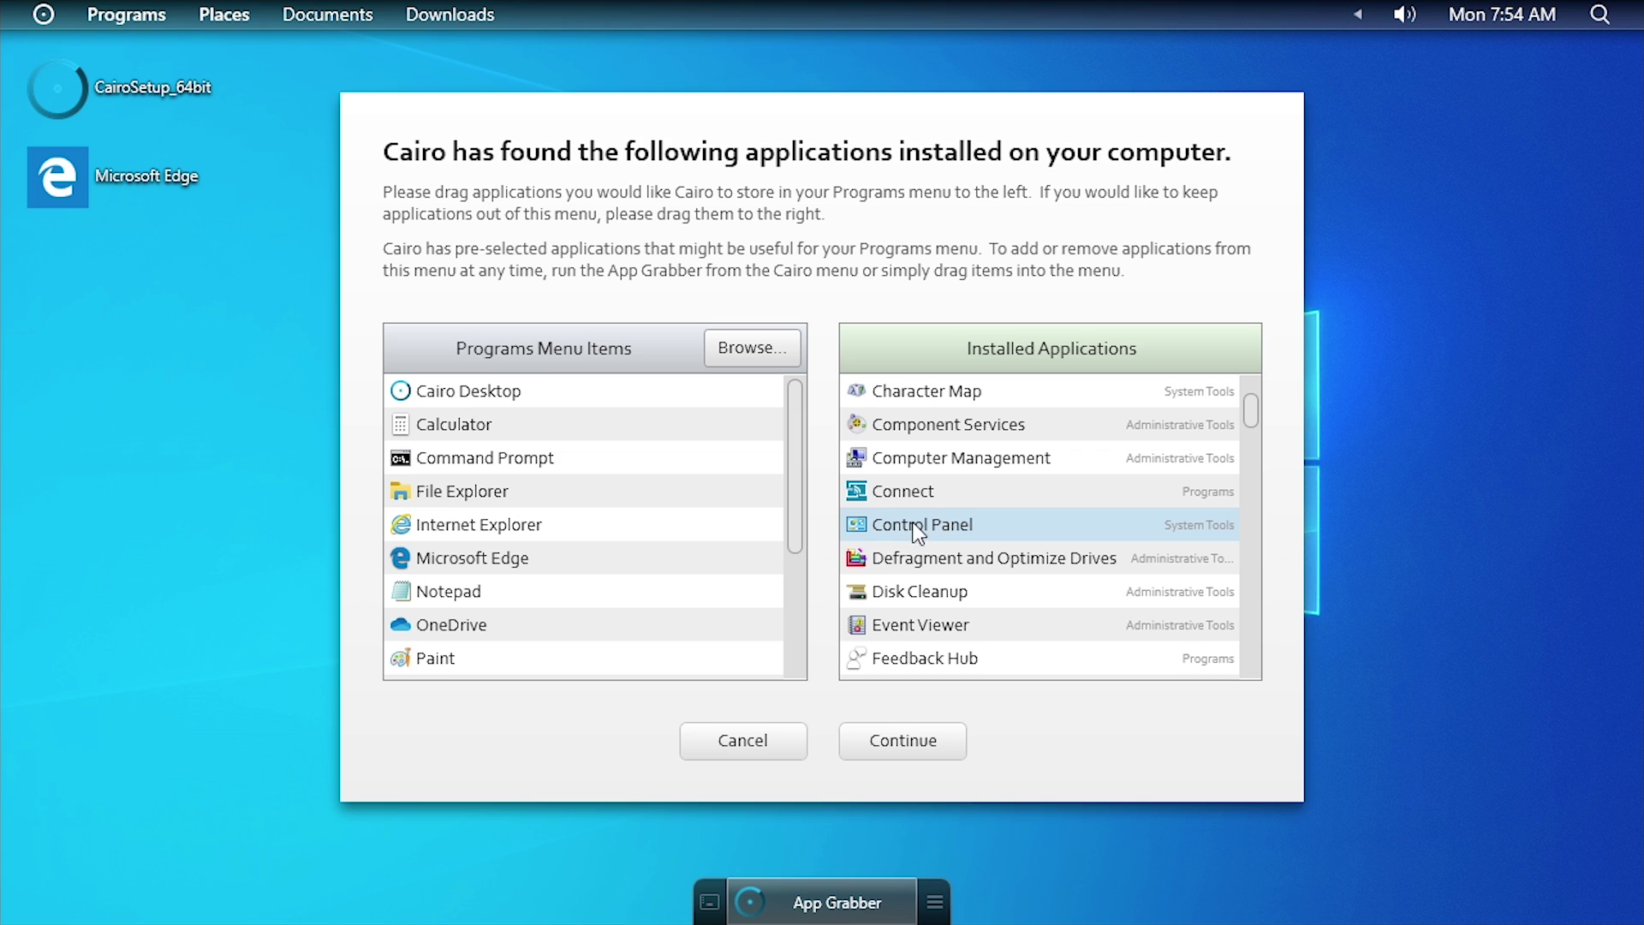
pyautogui.moveTo(941, 536); pyautogui.dragTo(567, 512)
pyautogui.scroll(-1, 896, 507)
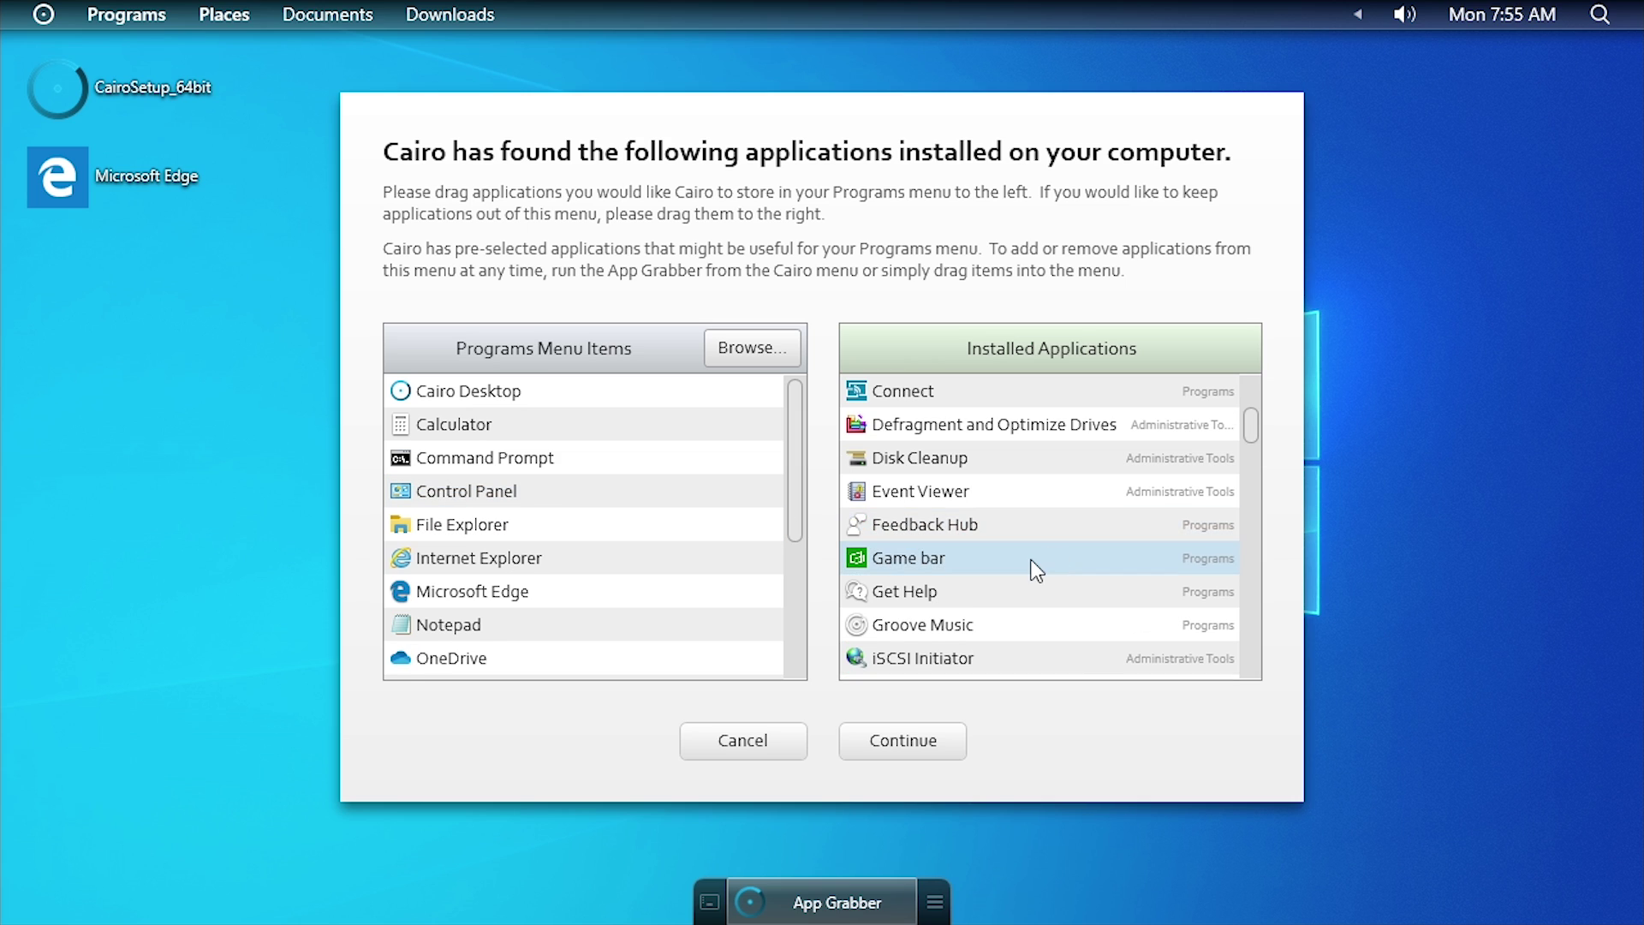
pyautogui.moveTo(946, 463); pyautogui.dragTo(638, 481)
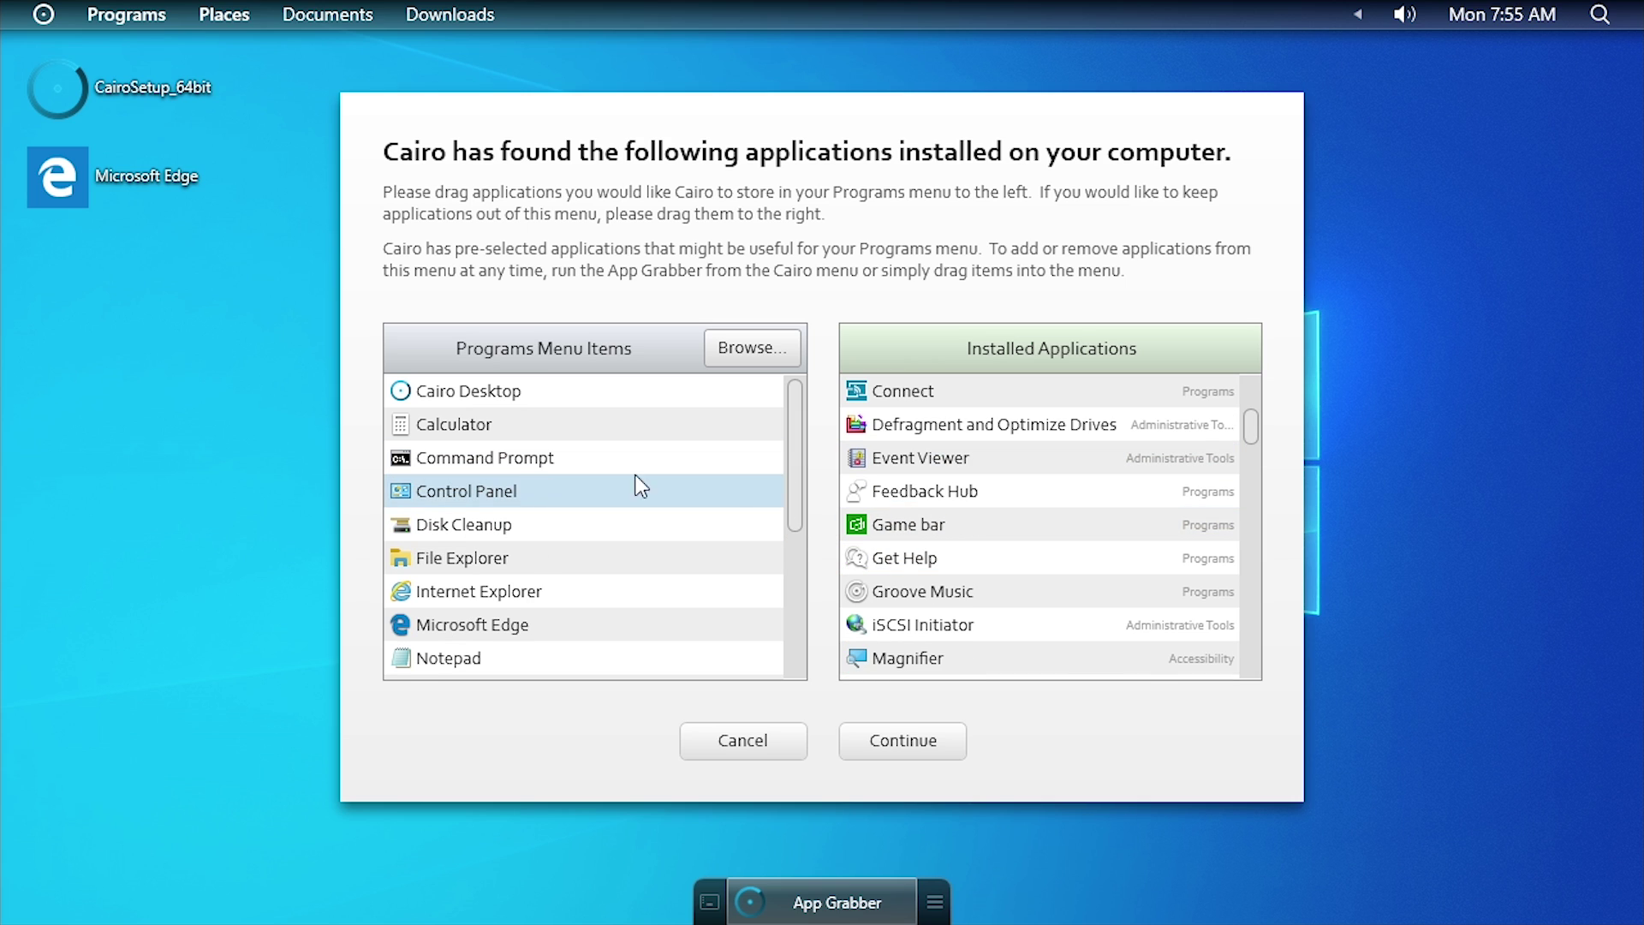
# Add Paint 3D to the Programs Menu Items, check the list and continue to the Categories page.
pyautogui.scroll(-1, 995, 606)
pyautogui.scroll(-3, 959, 557)
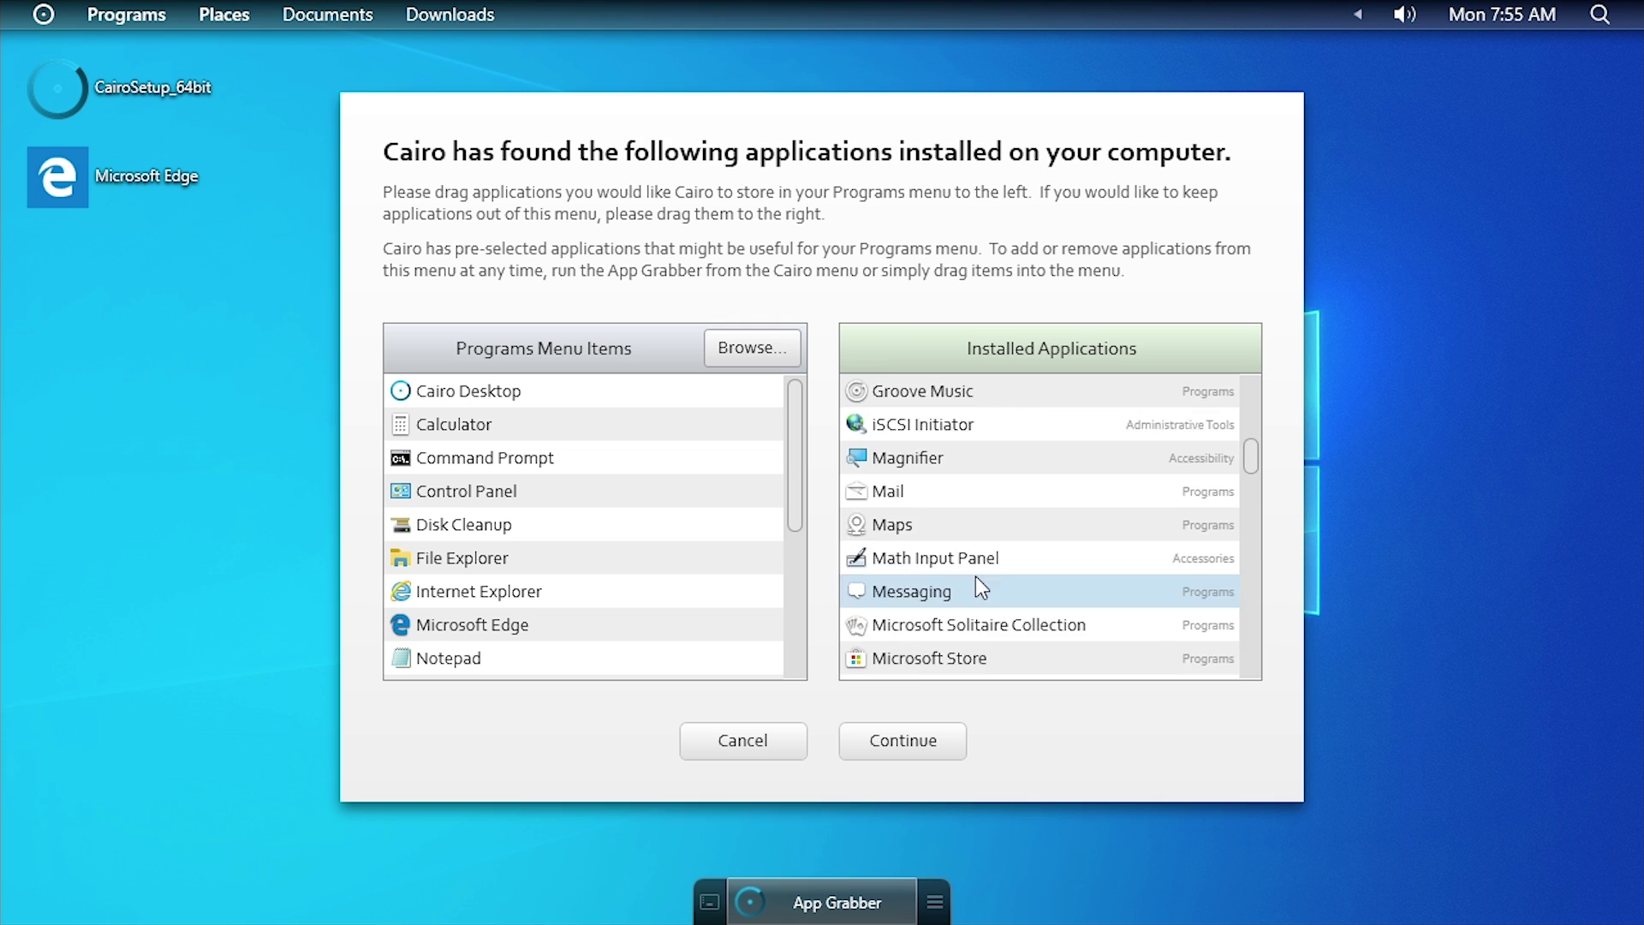
pyautogui.scroll(-1, 942, 563)
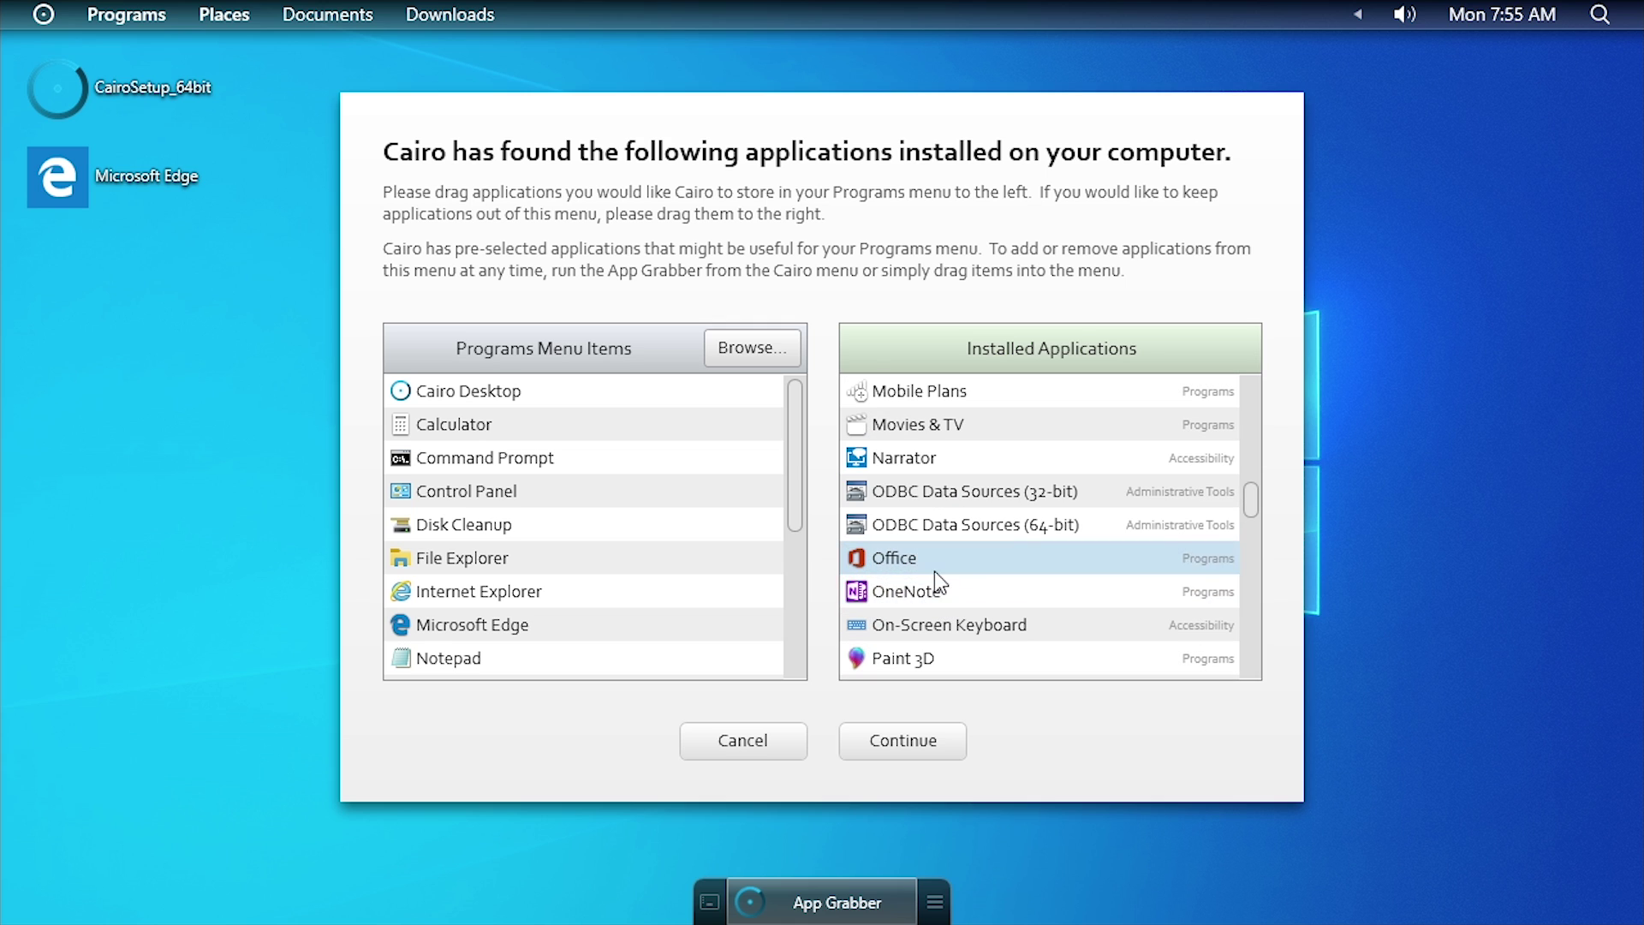
pyautogui.scroll(-1, 933, 572)
pyautogui.moveTo(886, 559); pyautogui.dragTo(553, 559)
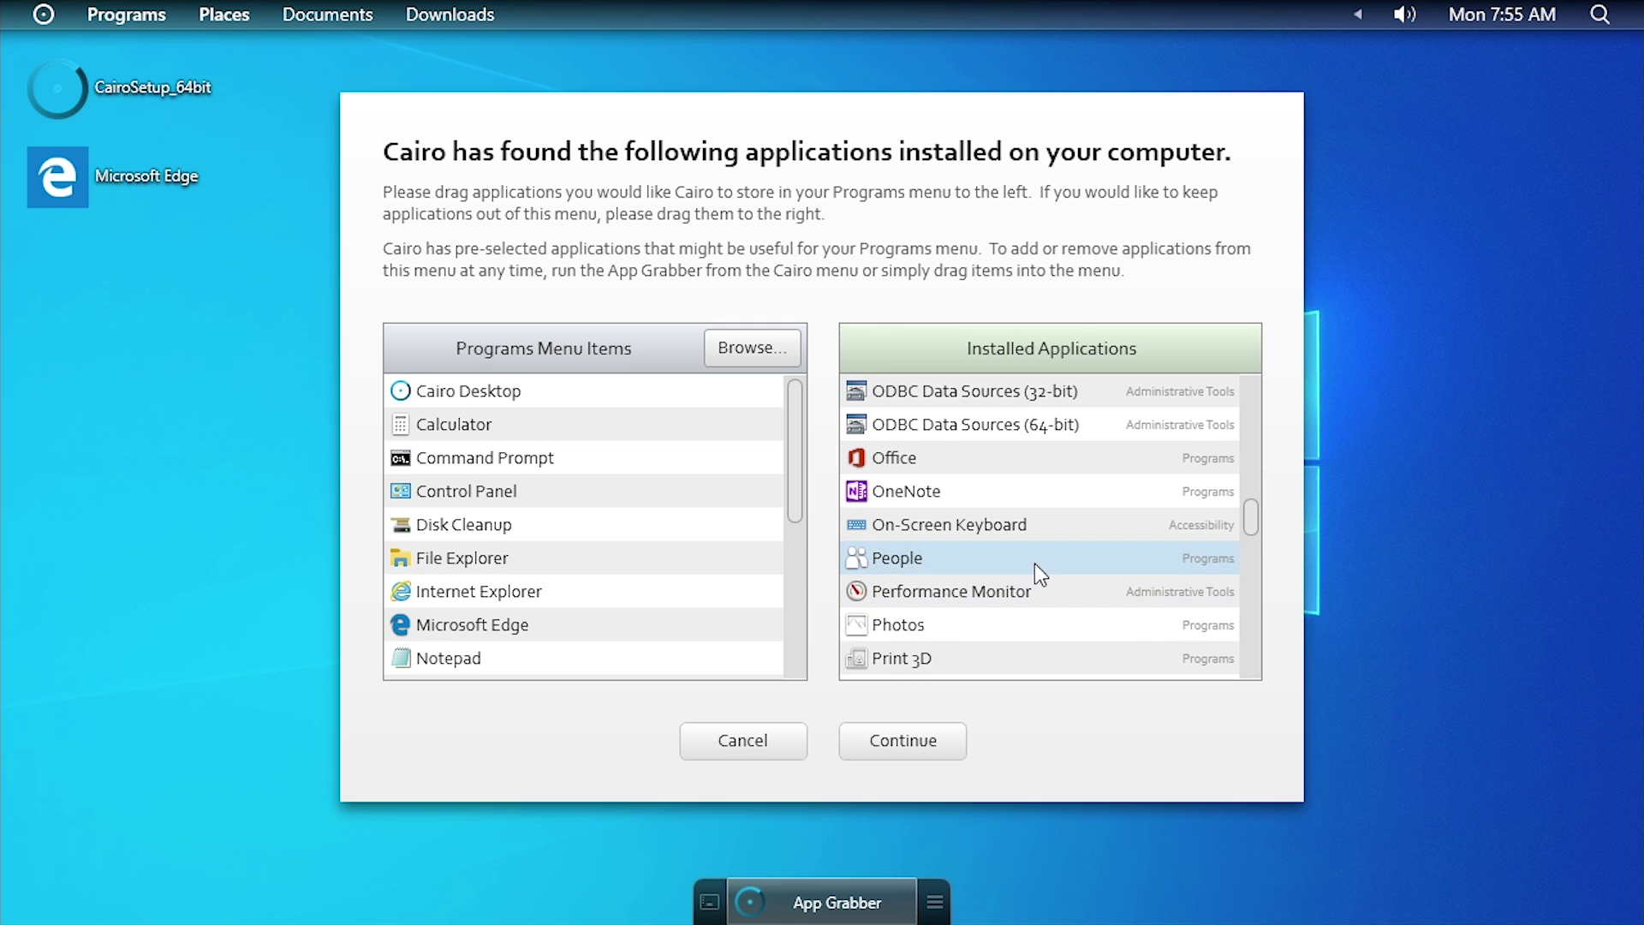
pyautogui.scroll(-6, 1034, 563)
pyautogui.scroll(3, 1045, 556)
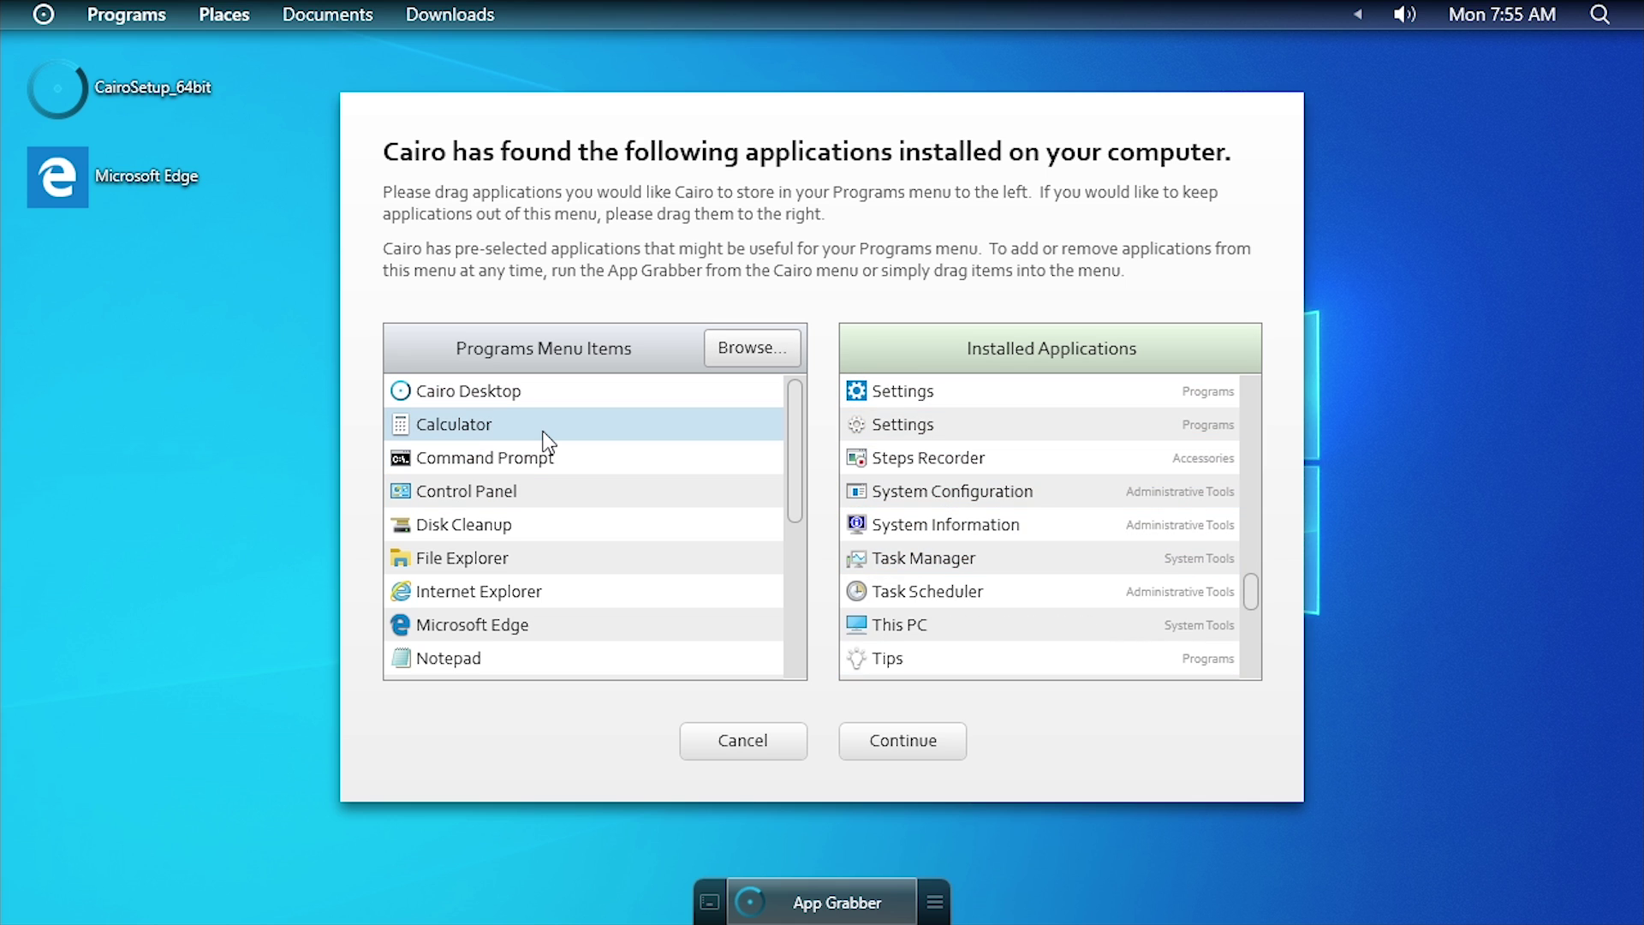
pyautogui.scroll(-3, 549, 441)
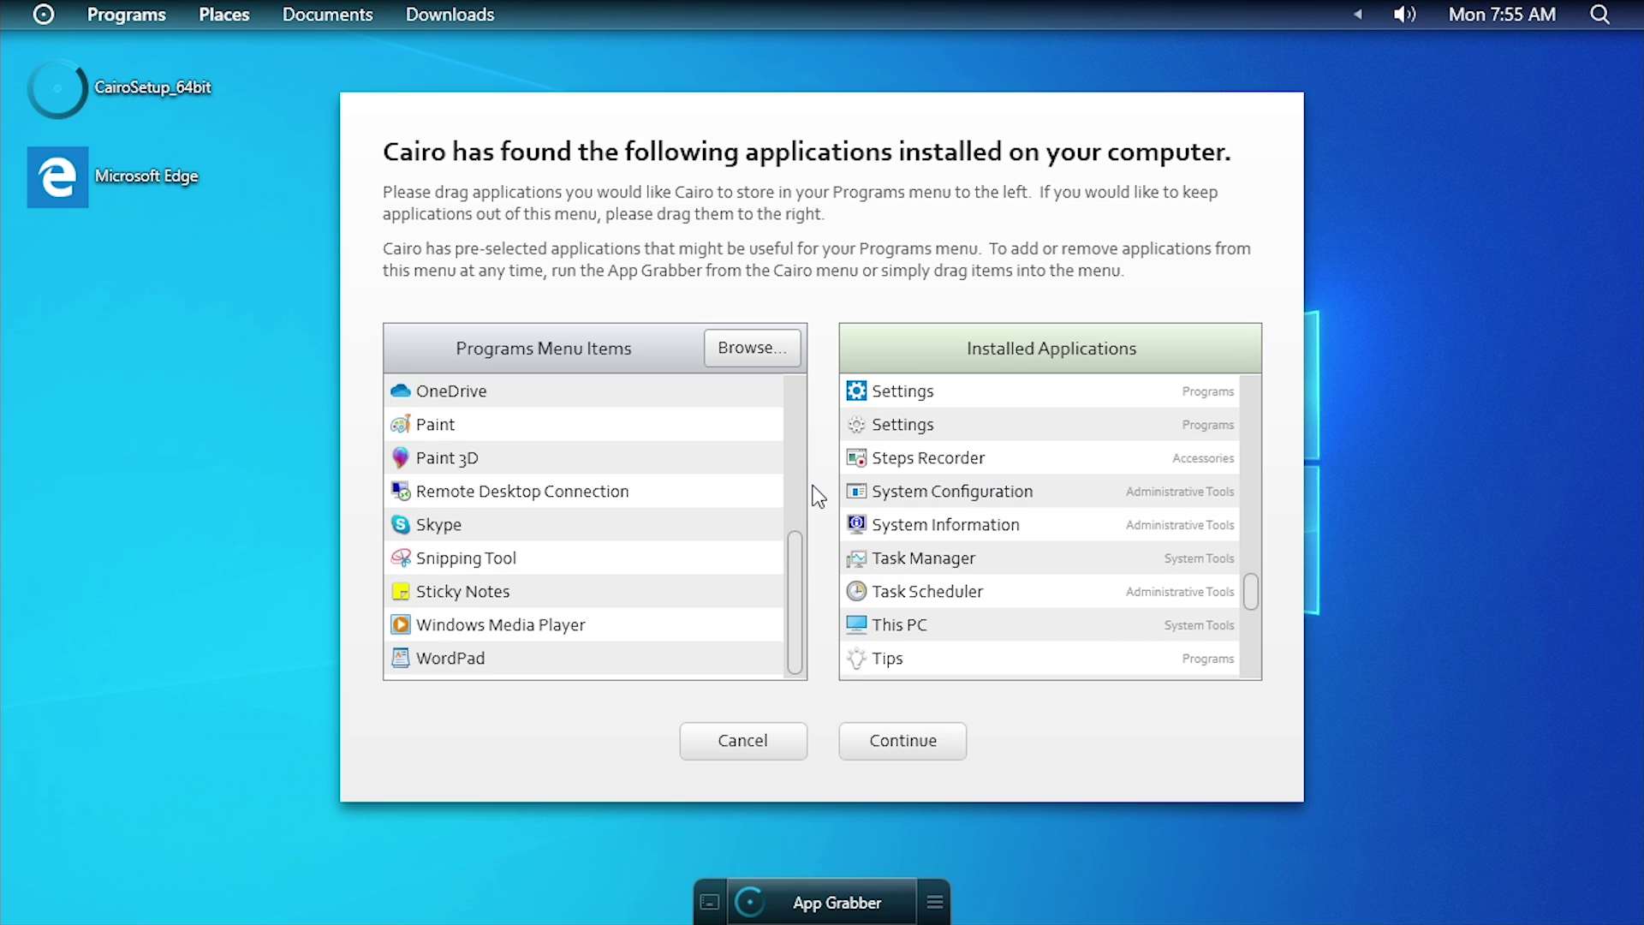
pyautogui.click(918, 755)
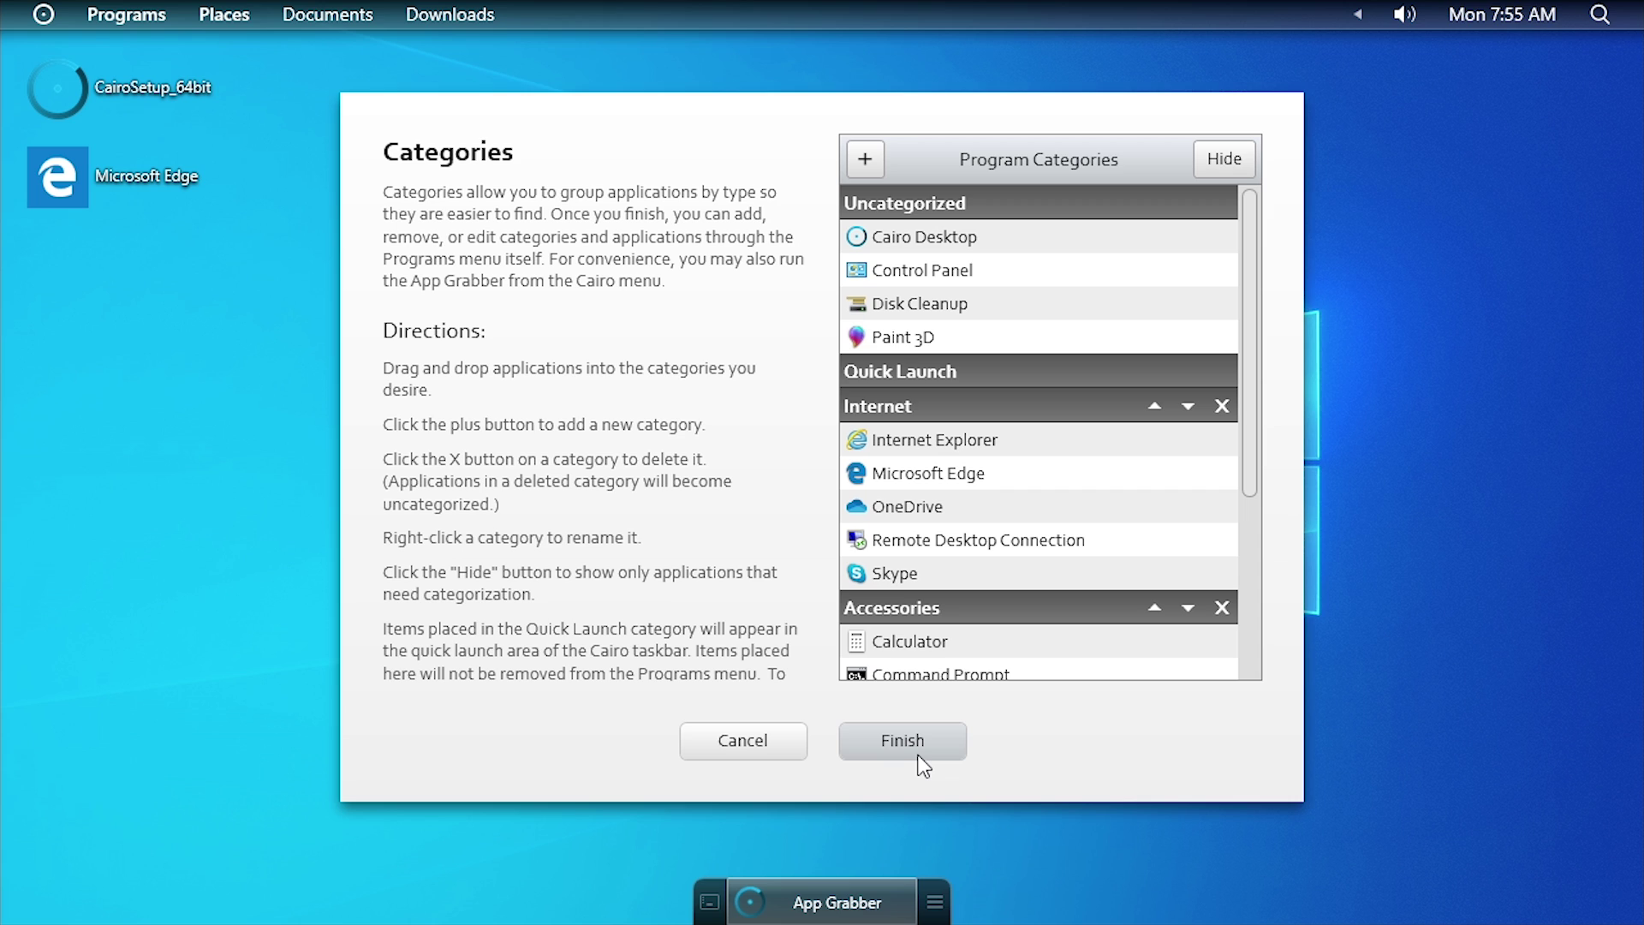
# Review the program categories and move Paint 3D from Uncategorized to Accessories.
pyautogui.moveTo(1249, 315); pyautogui.dragTo(1237, 551)
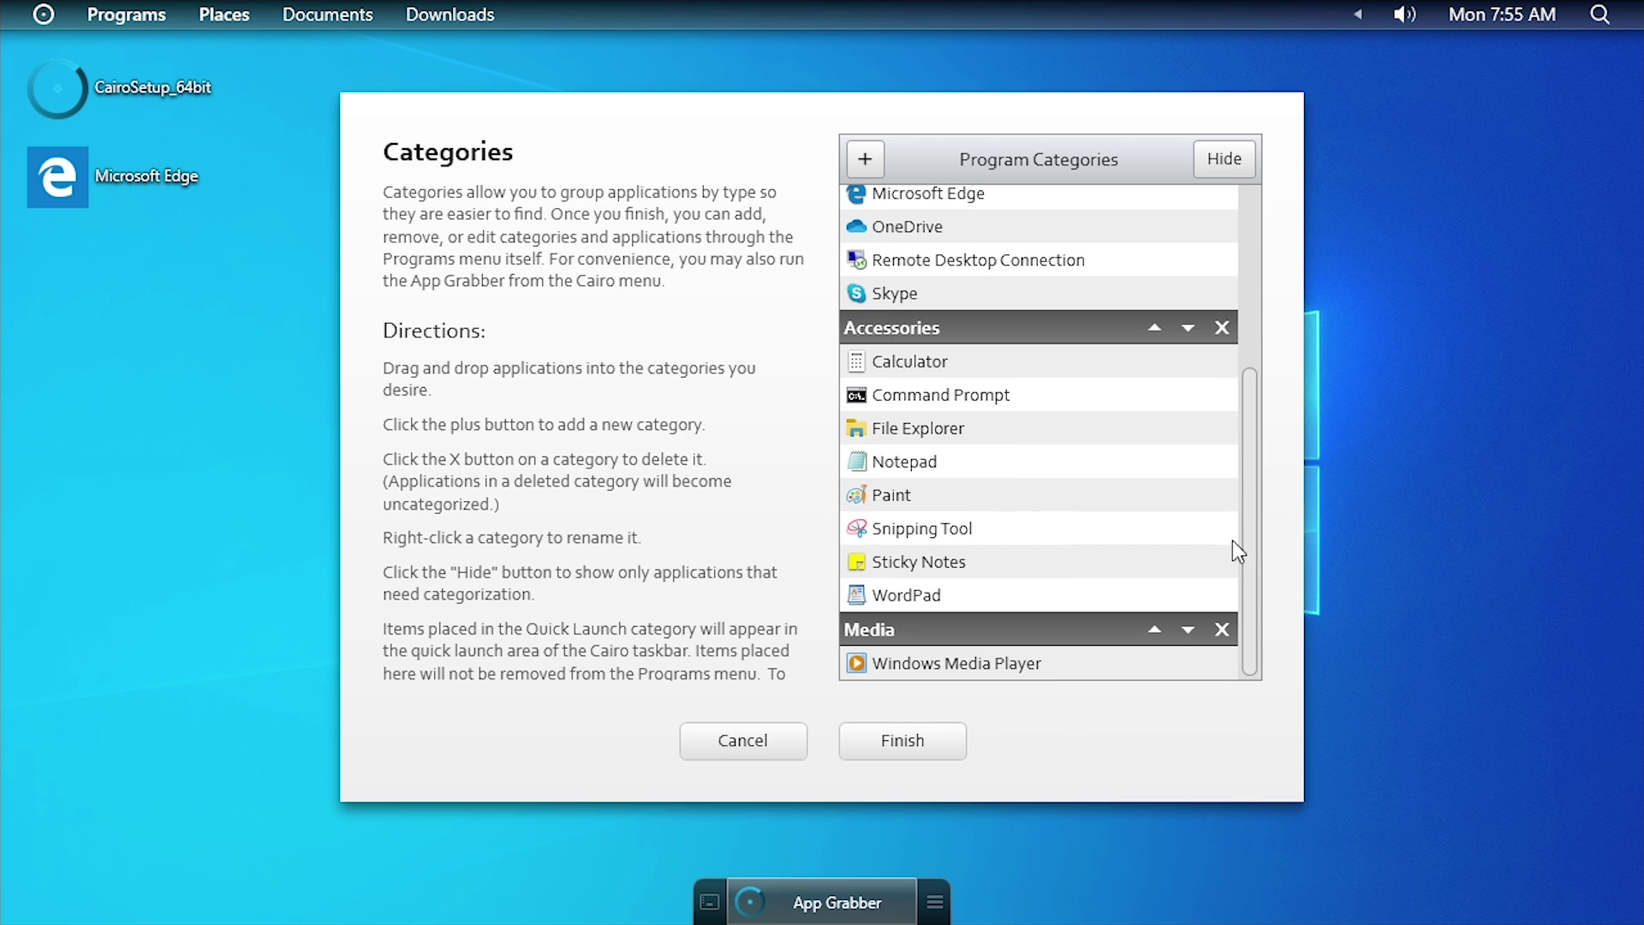
pyautogui.scroll(5, 1220, 484)
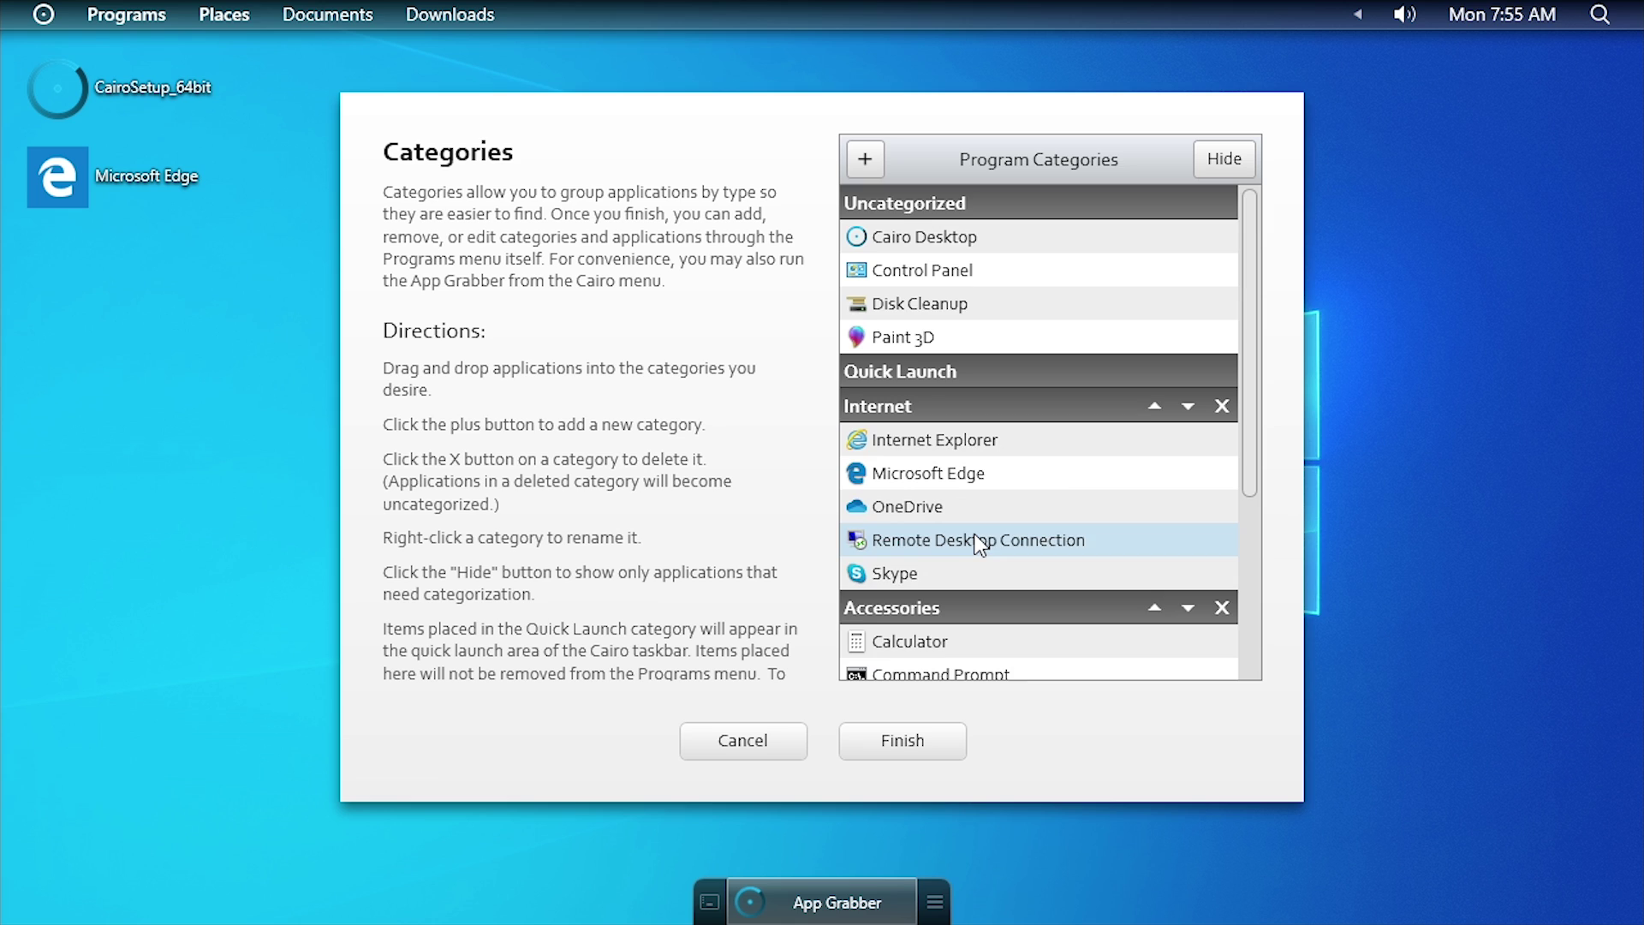
pyautogui.scroll(-3, 978, 545)
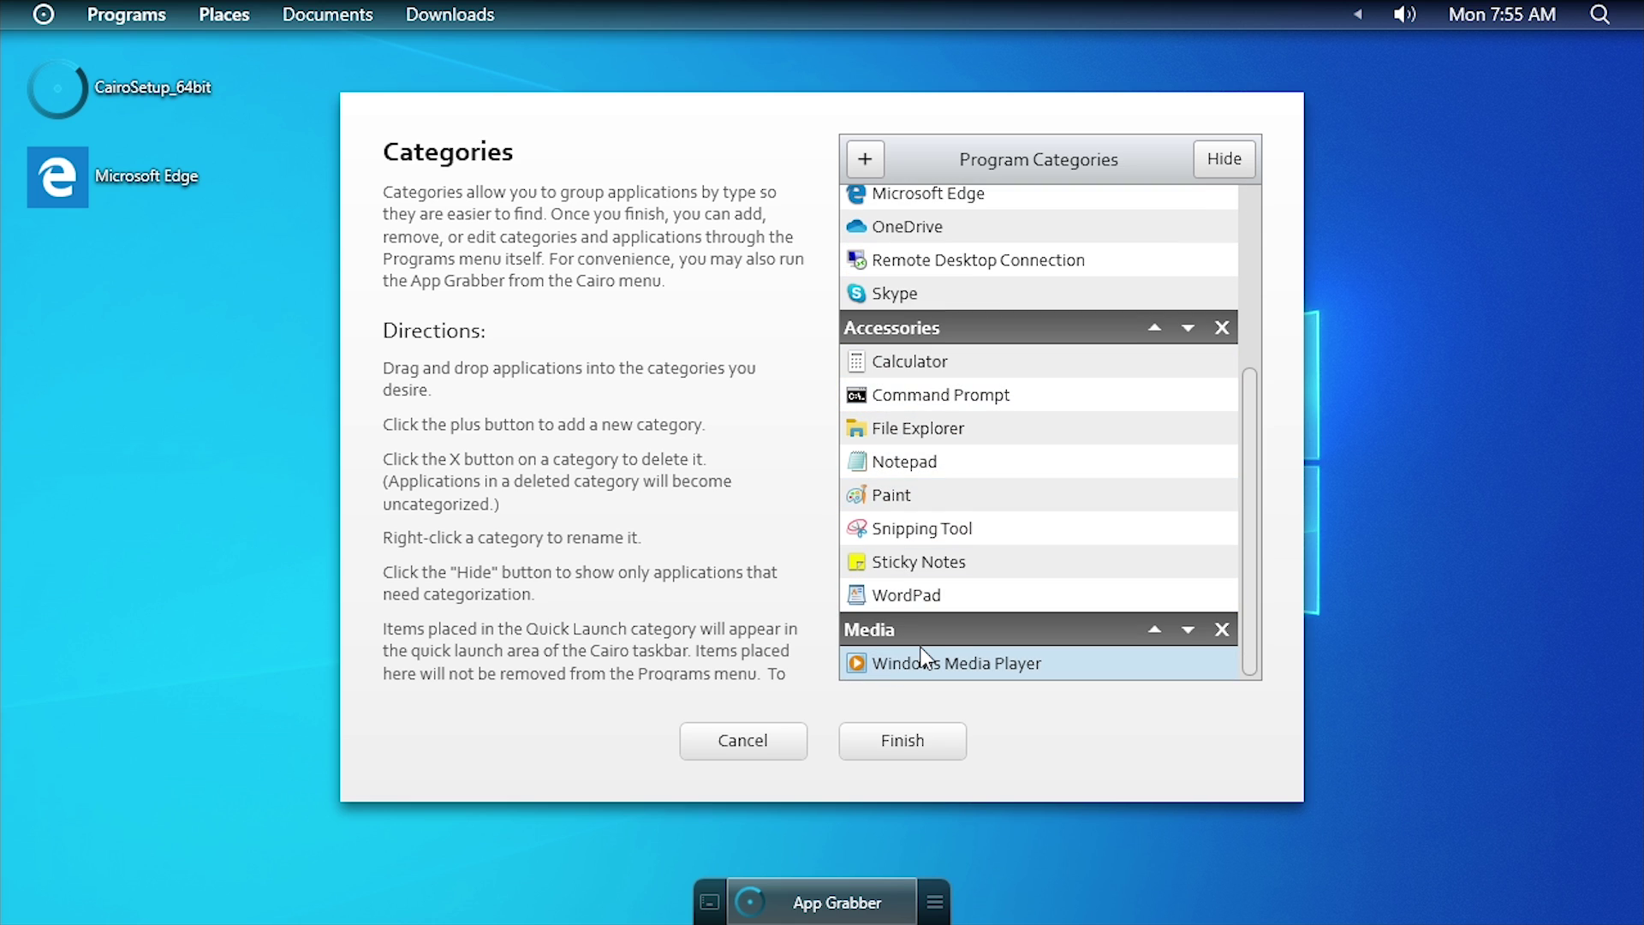
pyautogui.scroll(3, 985, 484)
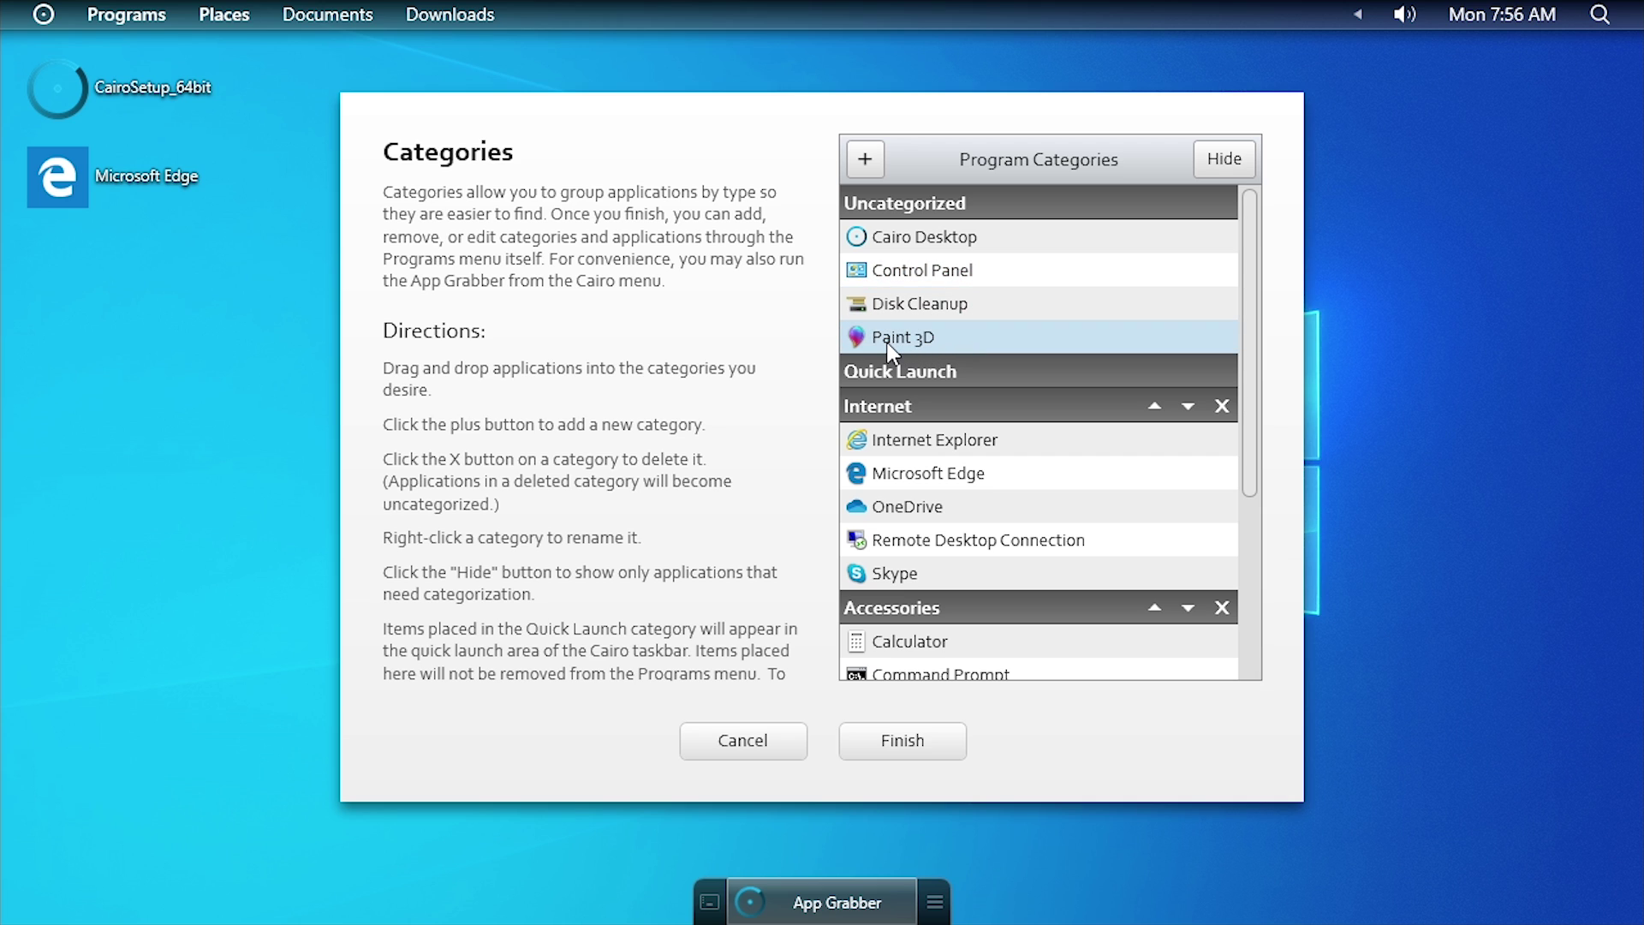
pyautogui.moveTo(890, 351)
pyautogui.mouseDown()
pyautogui.moveTo(1009, 547)
pyautogui.moveTo(980, 655)
pyautogui.mouseUp()
pyautogui.scroll(-3, 976, 513)
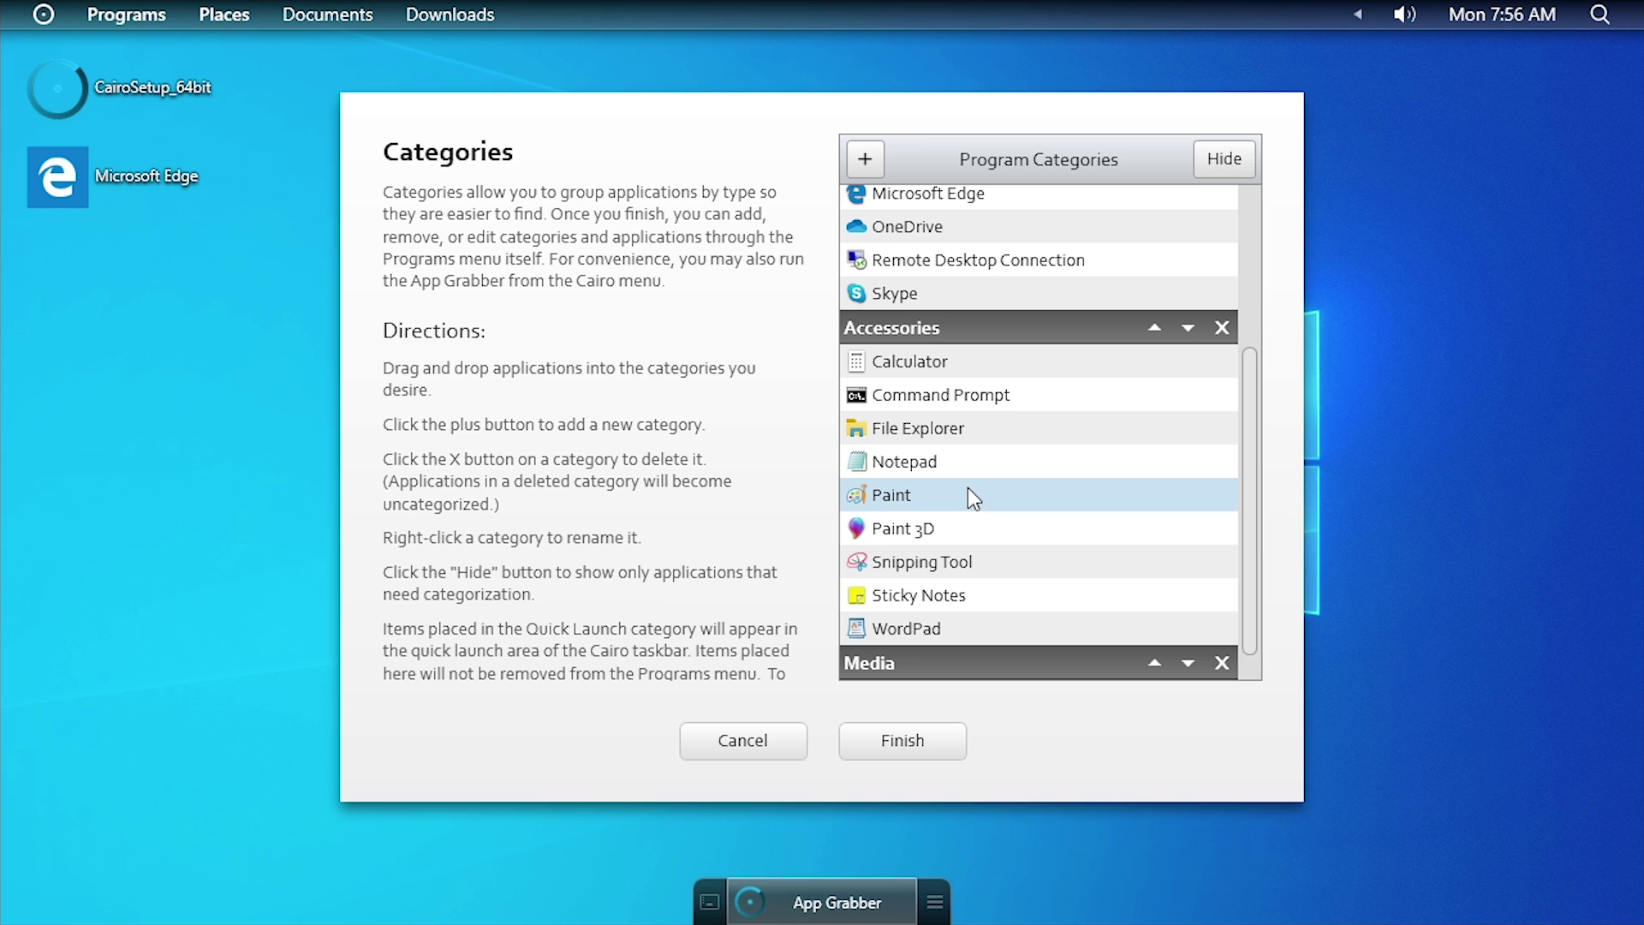
# Add a new program category named Settings.
pyautogui.scroll(3, 923, 415)
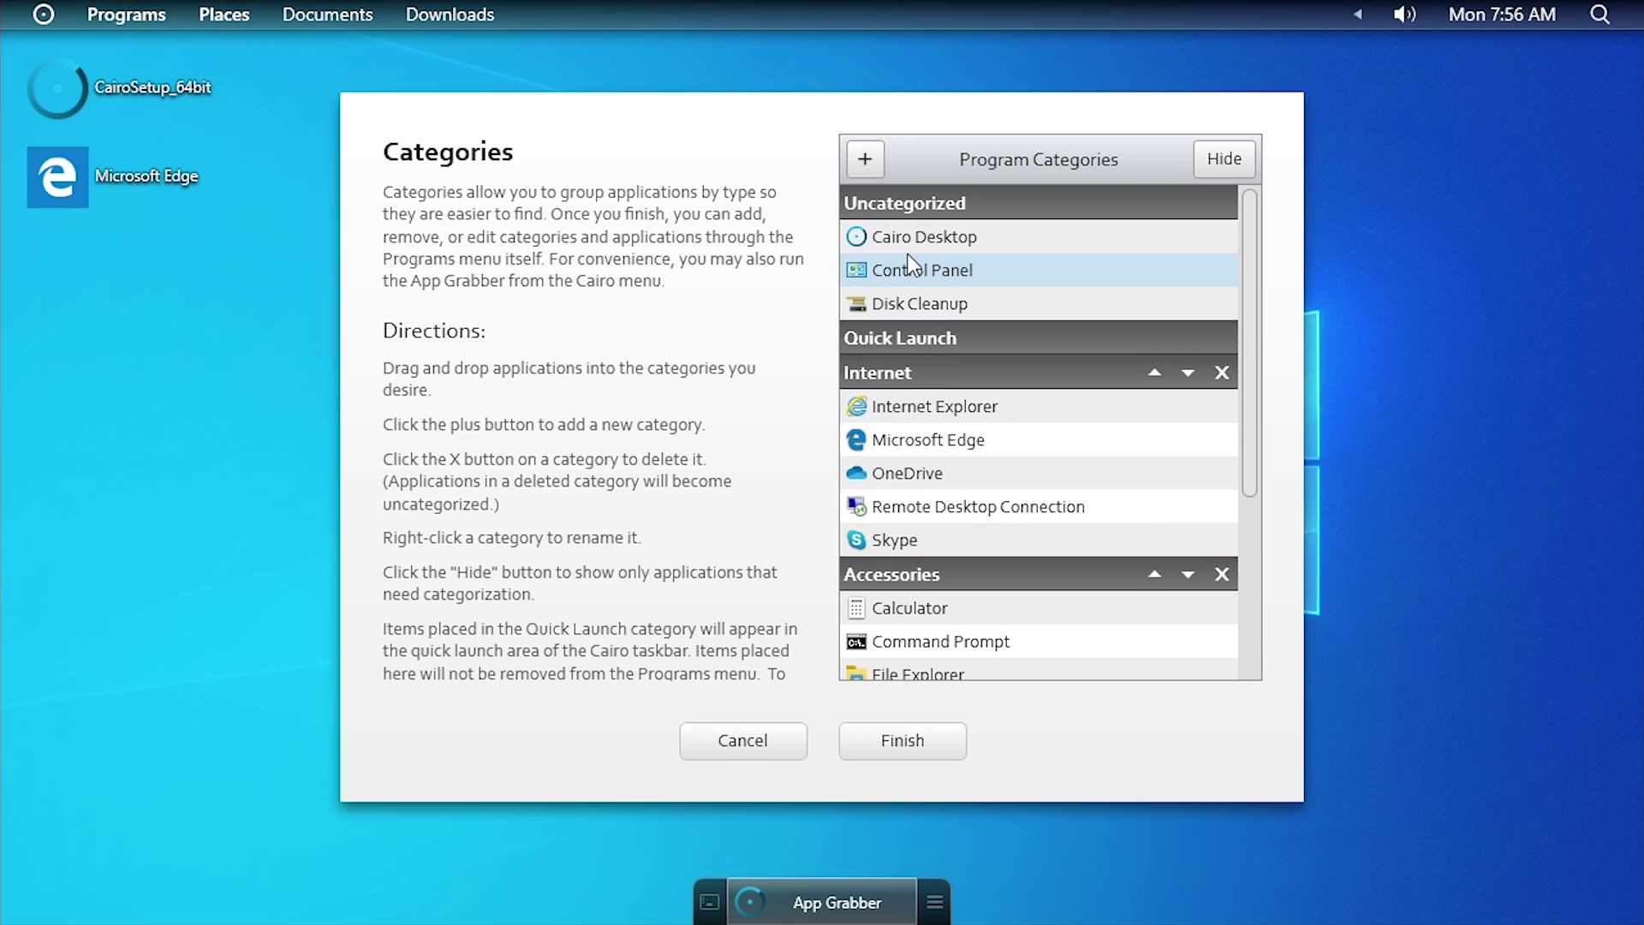
pyautogui.click(867, 160)
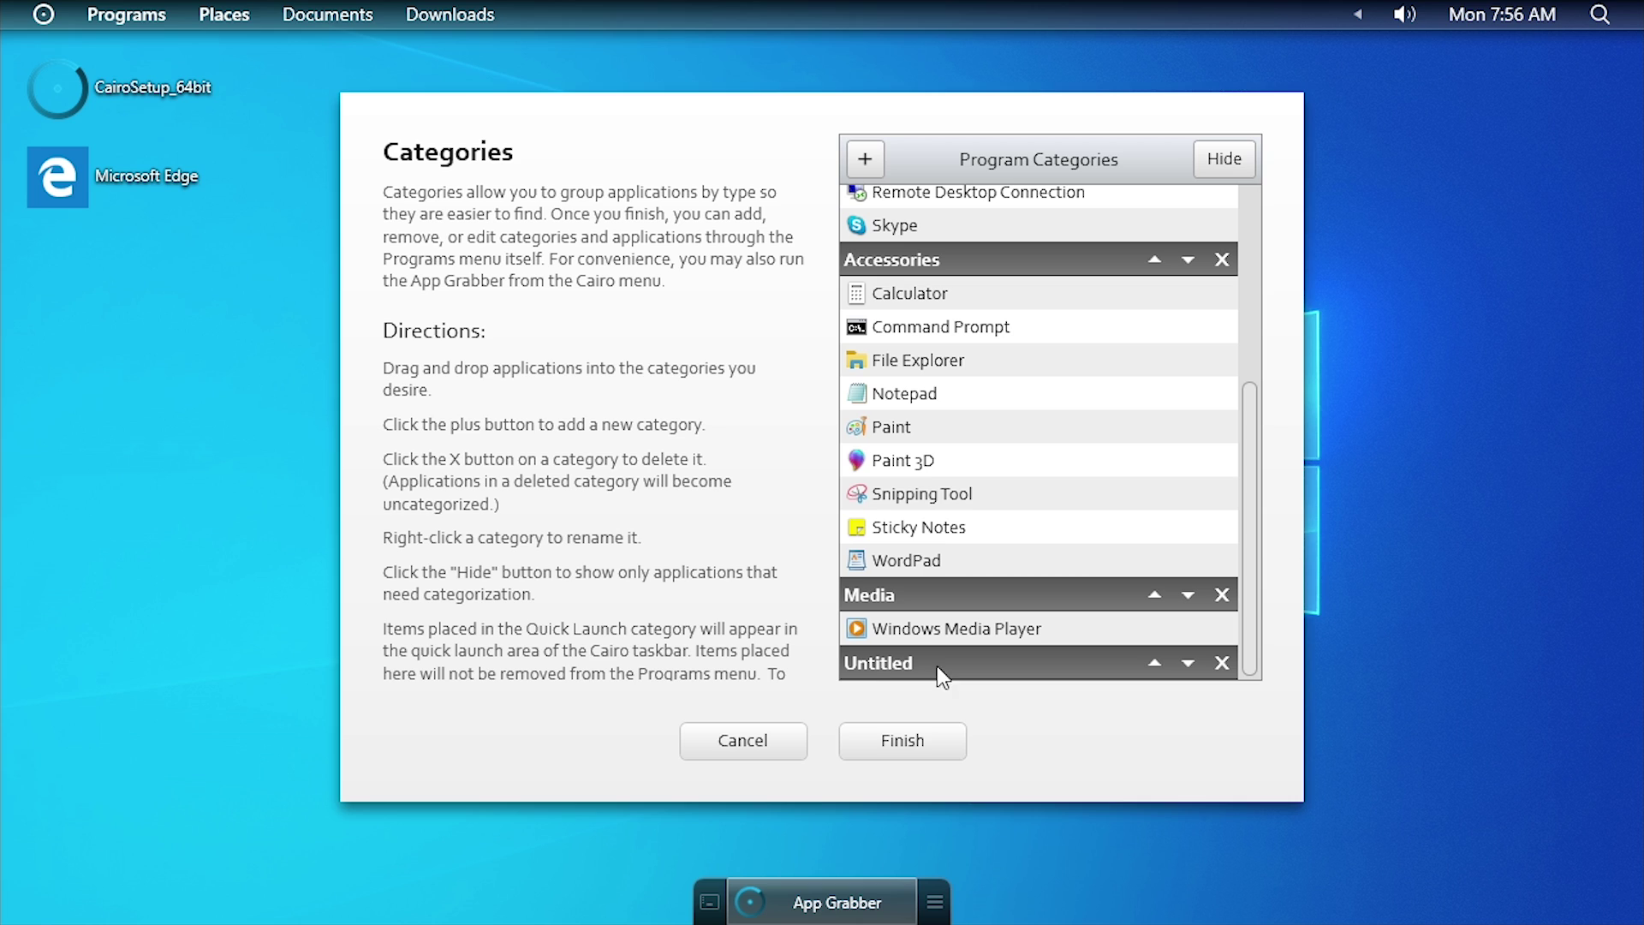
pyautogui.rightClick(882, 664)
pyautogui.write('Settings')
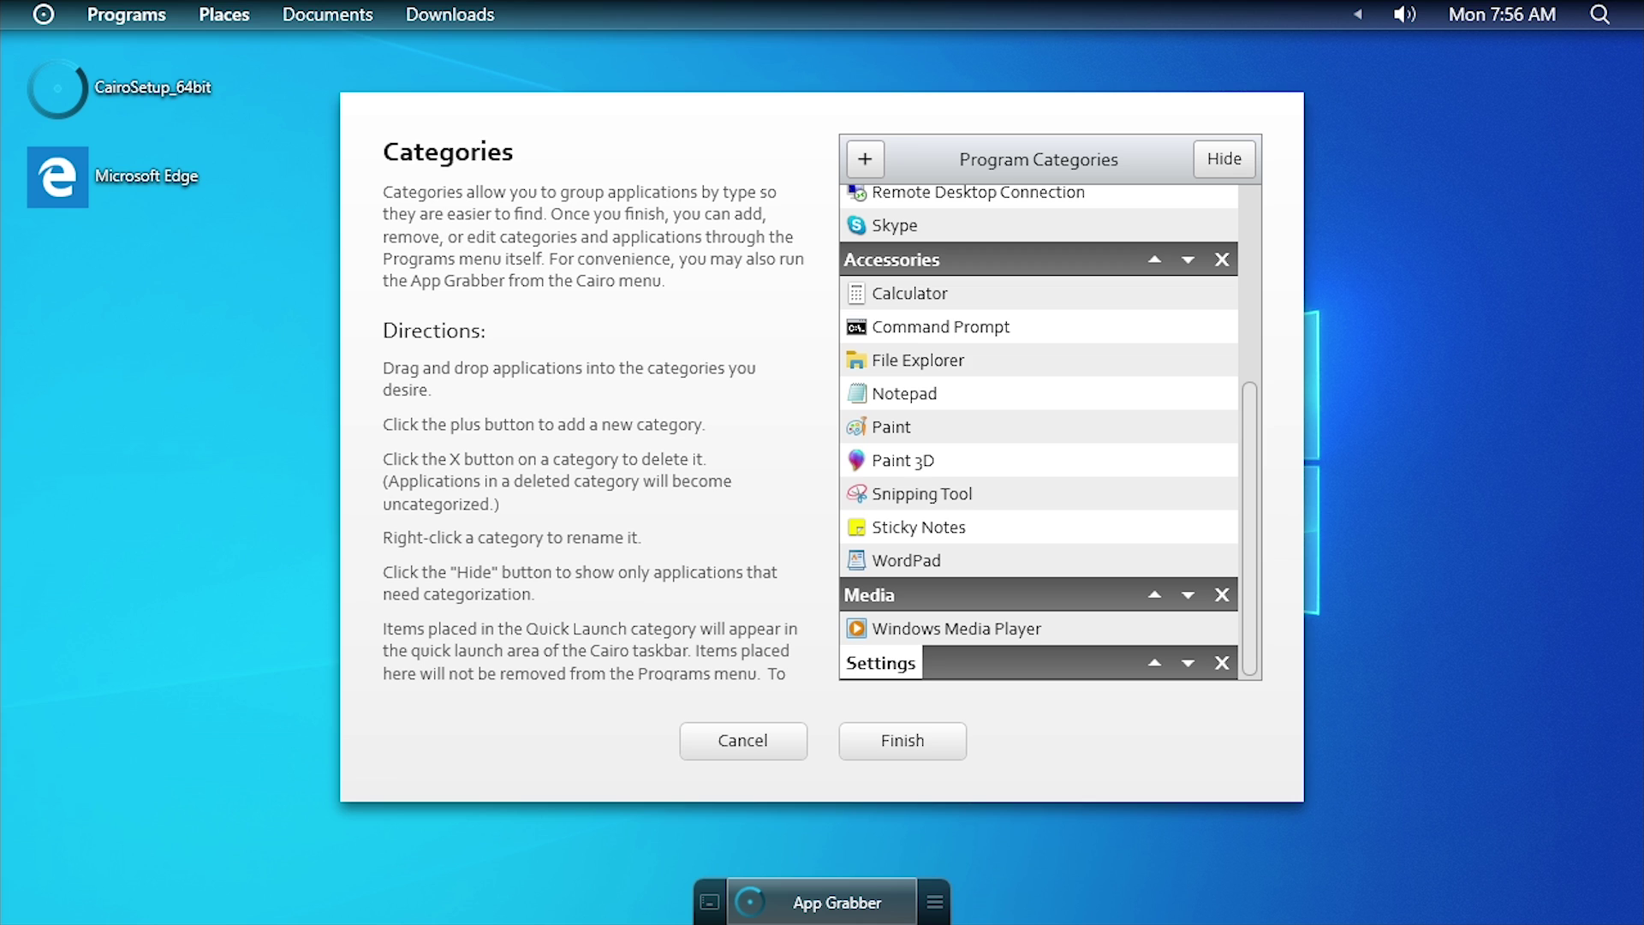
pyautogui.press('Return')
# Move Cairo Desktop, Control Panel and Disk Cleanup into the Settings category, and finish the App Grabber with categorized applications hidden.
pyautogui.scroll(3, 1057, 506)
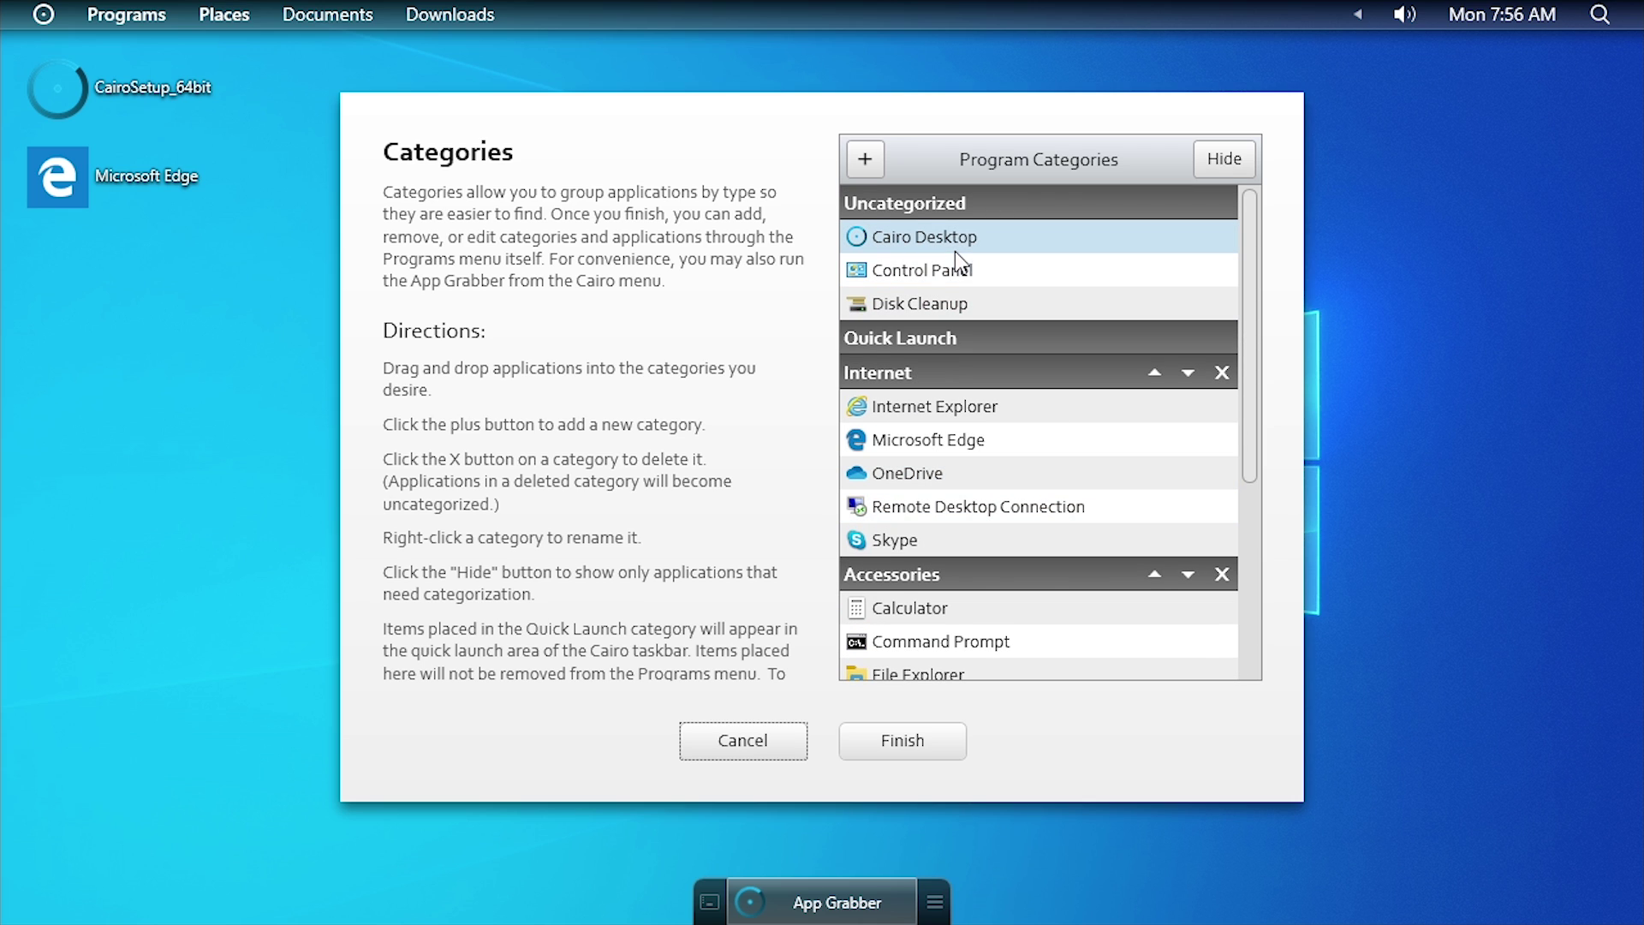
pyautogui.moveTo(942, 240); pyautogui.dragTo(928, 651)
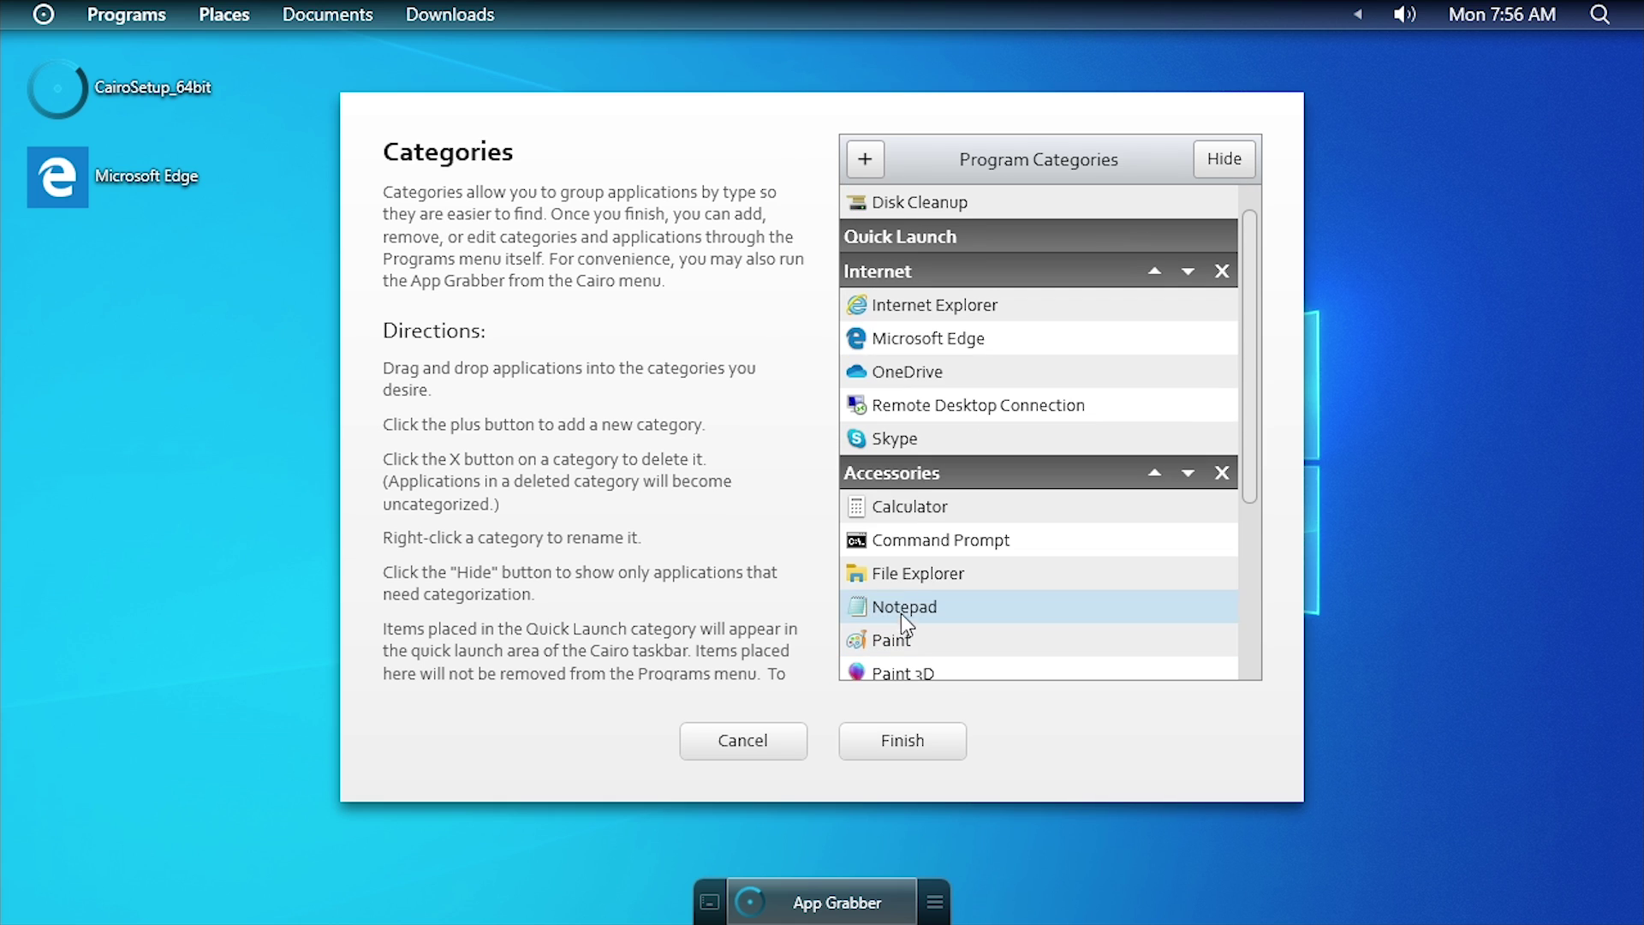
pyautogui.moveTo(919, 216); pyautogui.dragTo(902, 614)
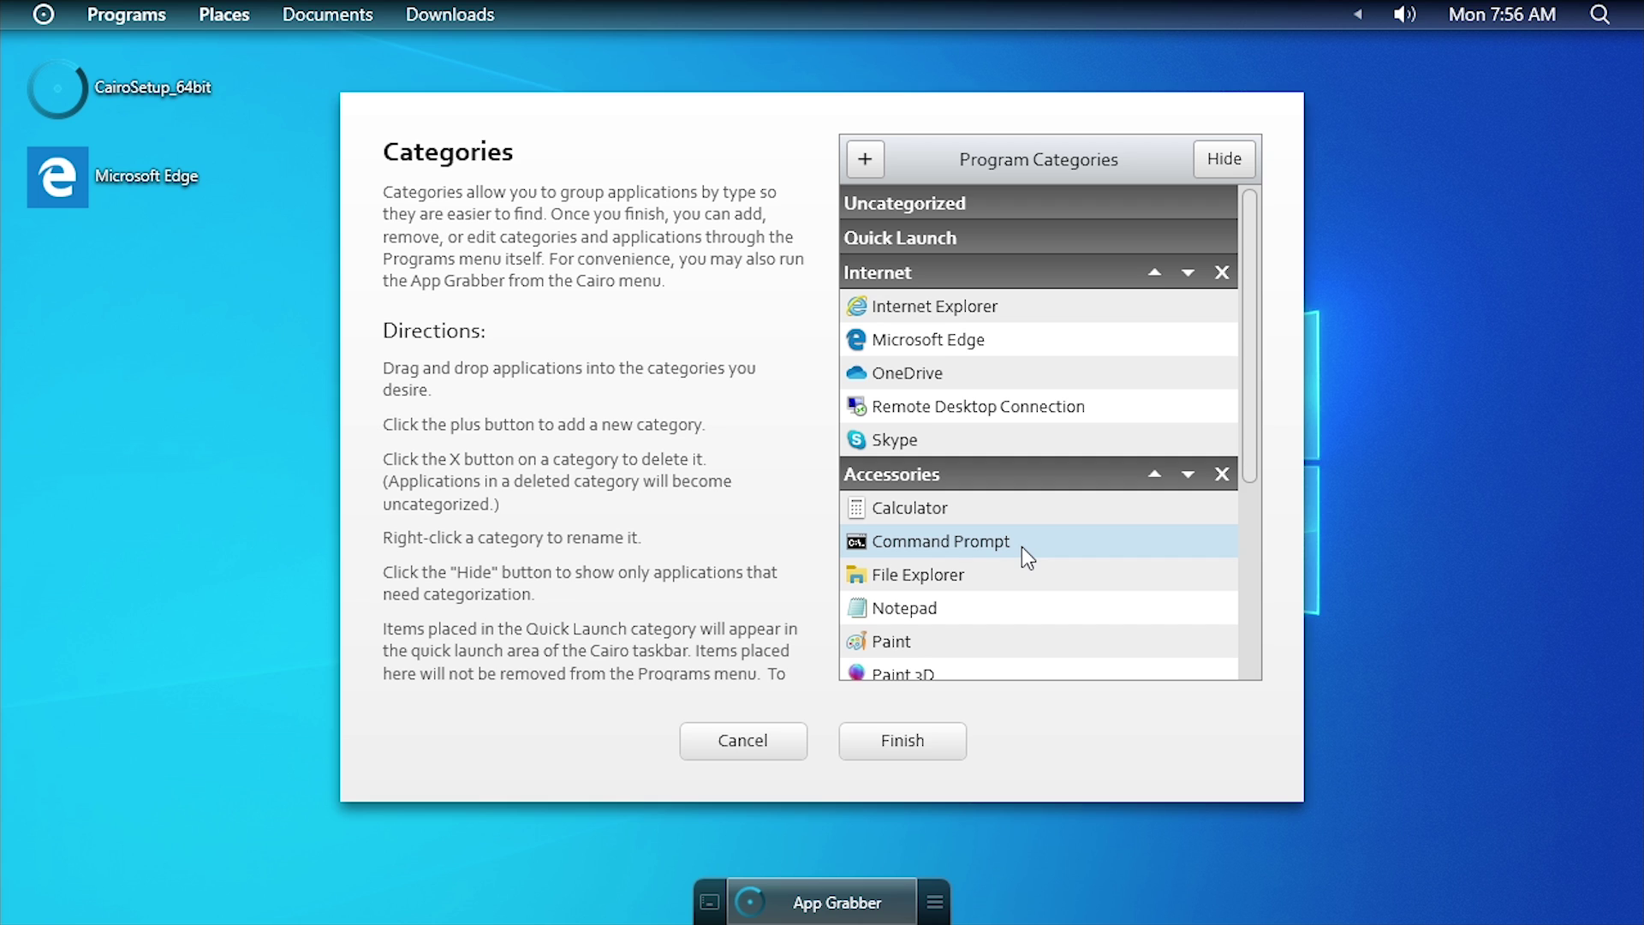
pyautogui.click(1225, 161)
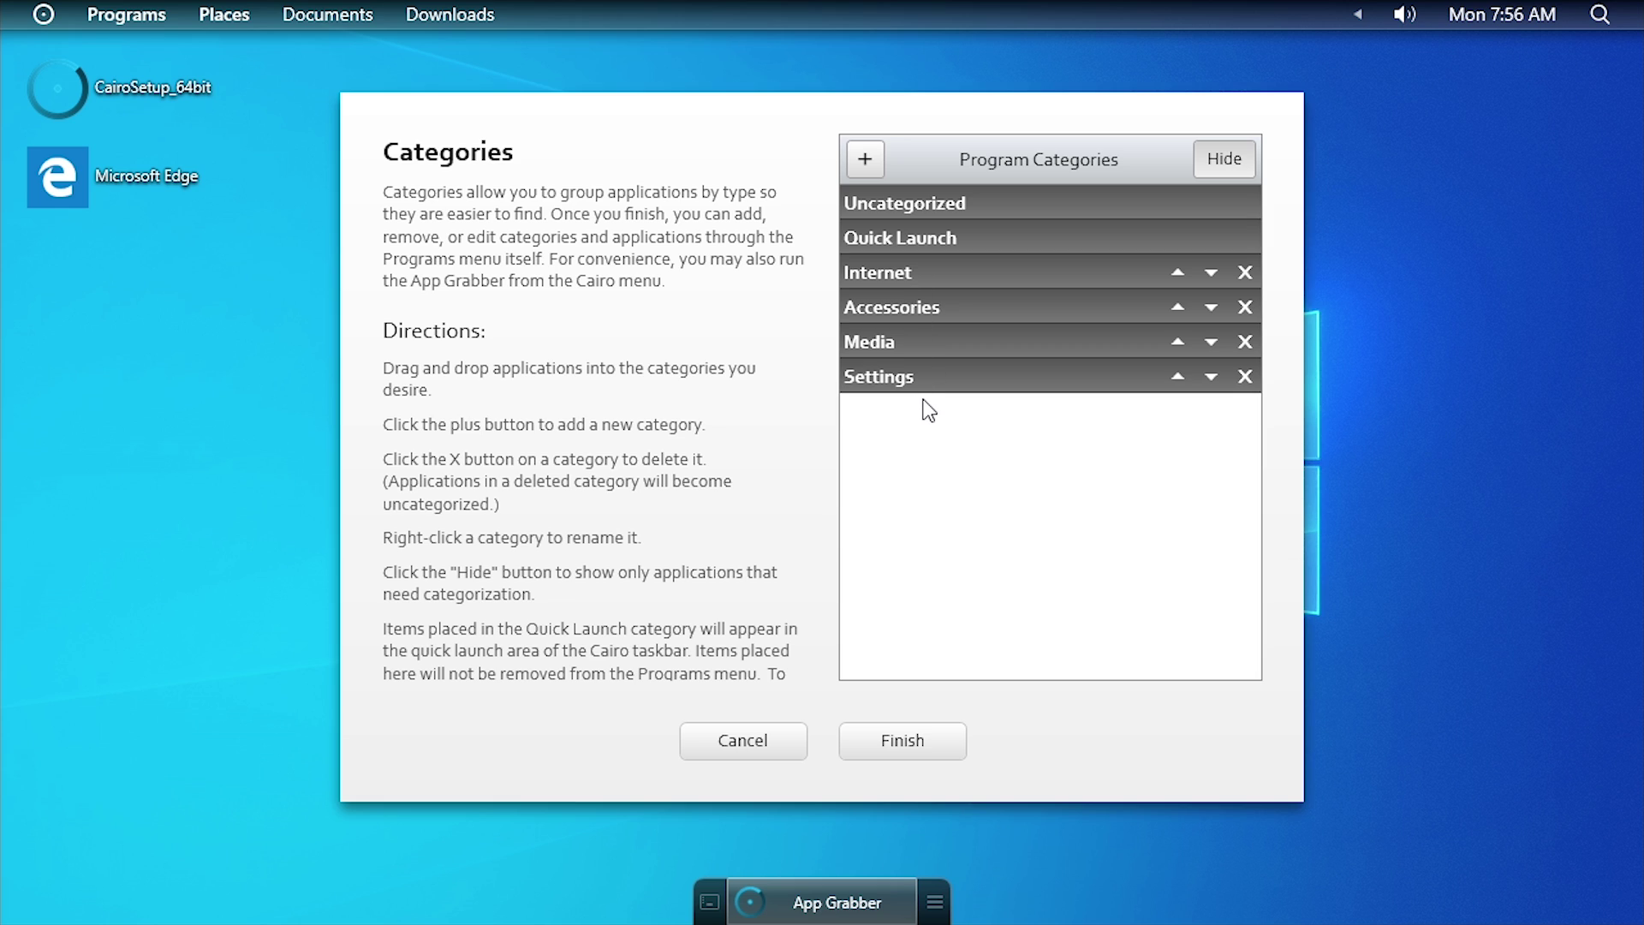
pyautogui.click(940, 734)
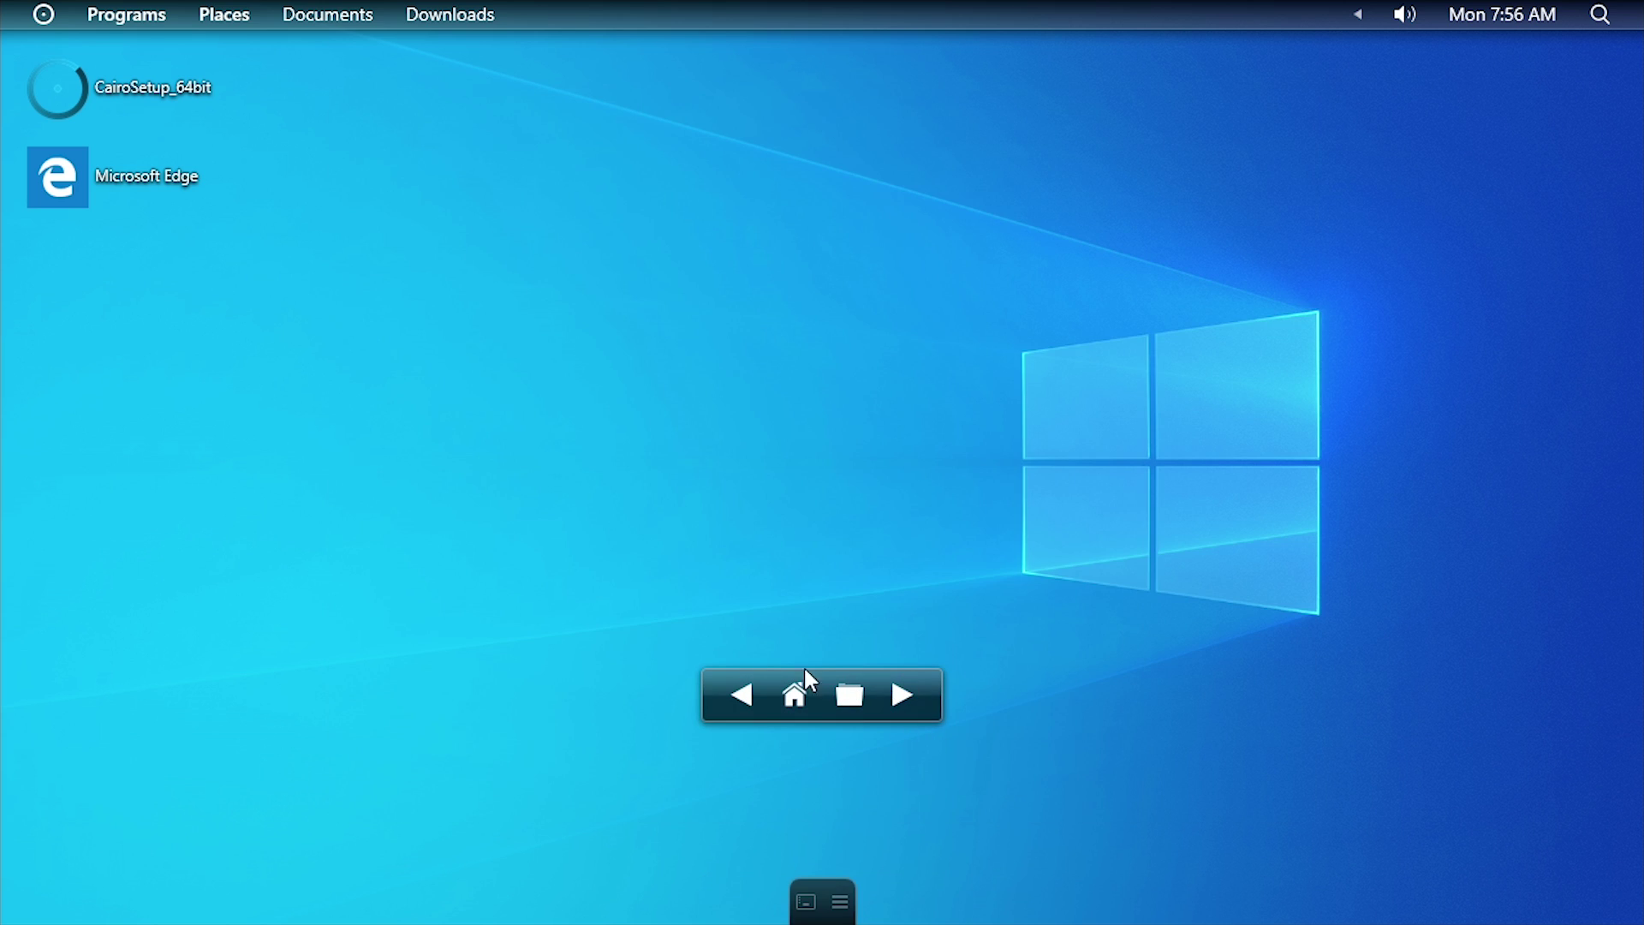
# Check the Settings category in the Programs menu, and open the App Grabber from there and cancel it.
pyautogui.click(104, 27)
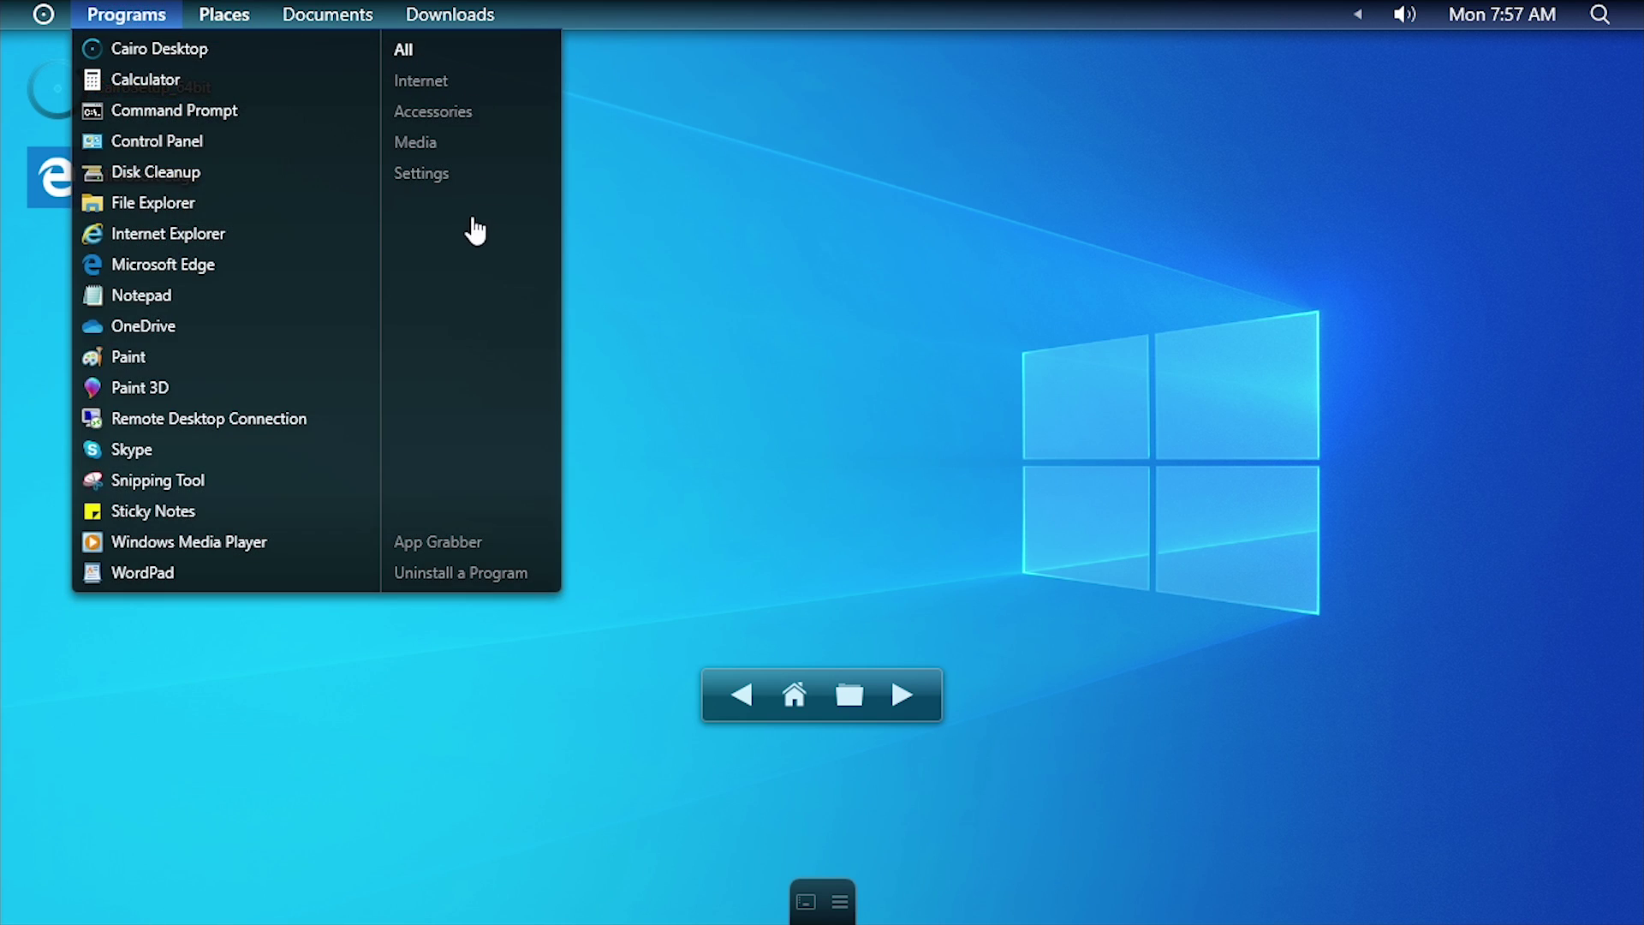
pyautogui.click(434, 171)
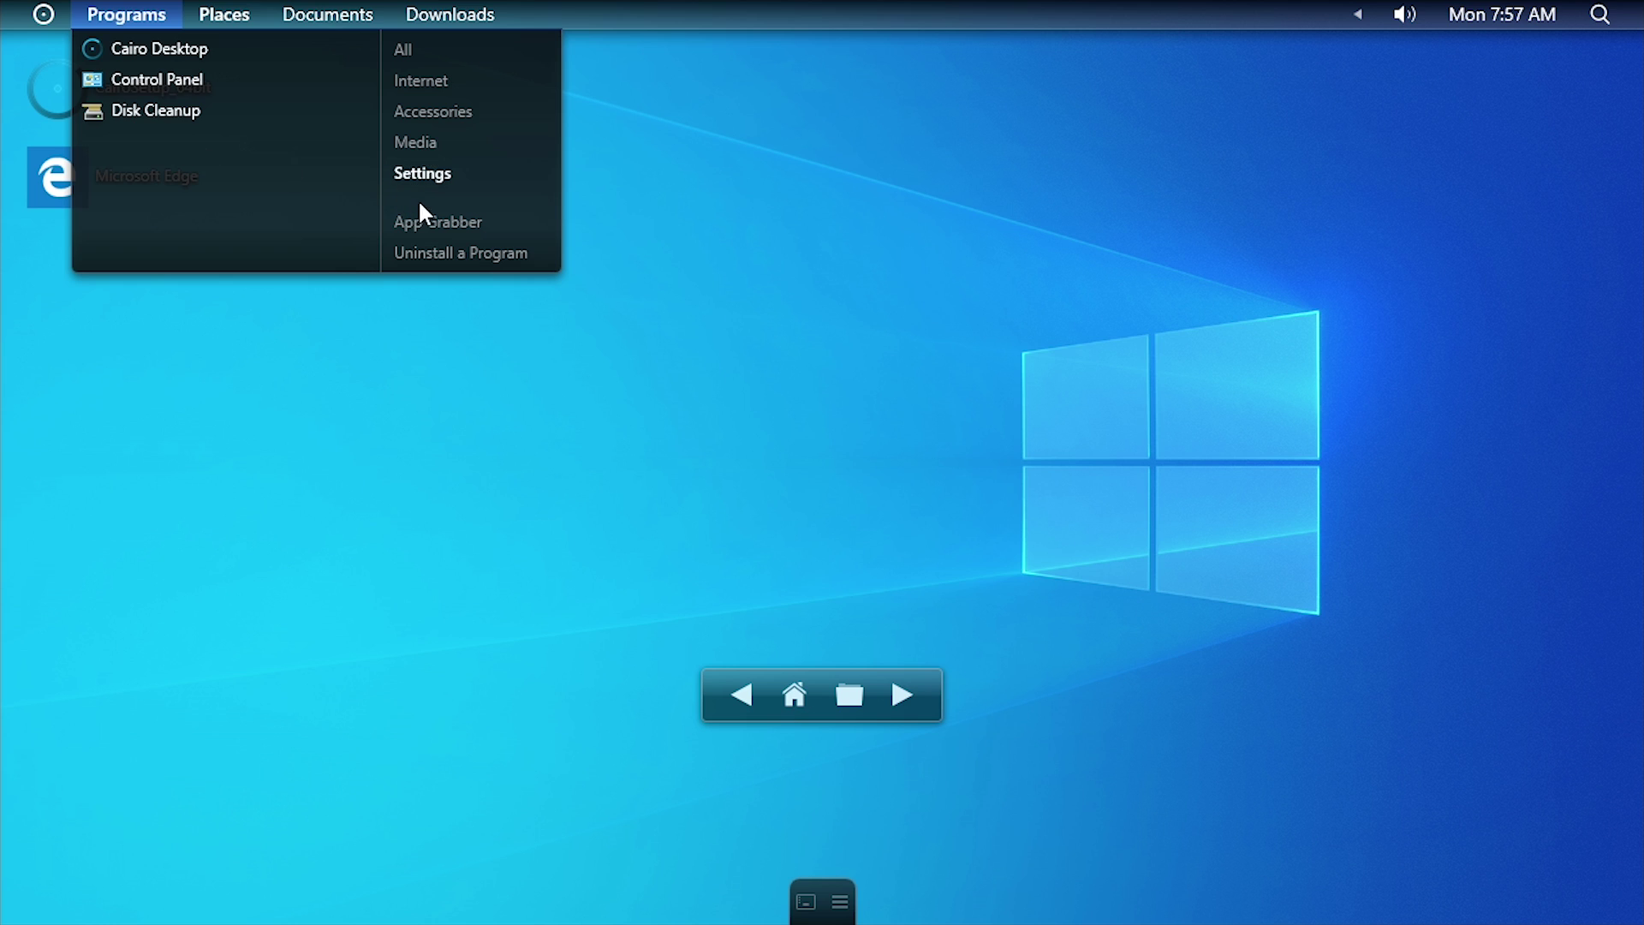
pyautogui.click(422, 223)
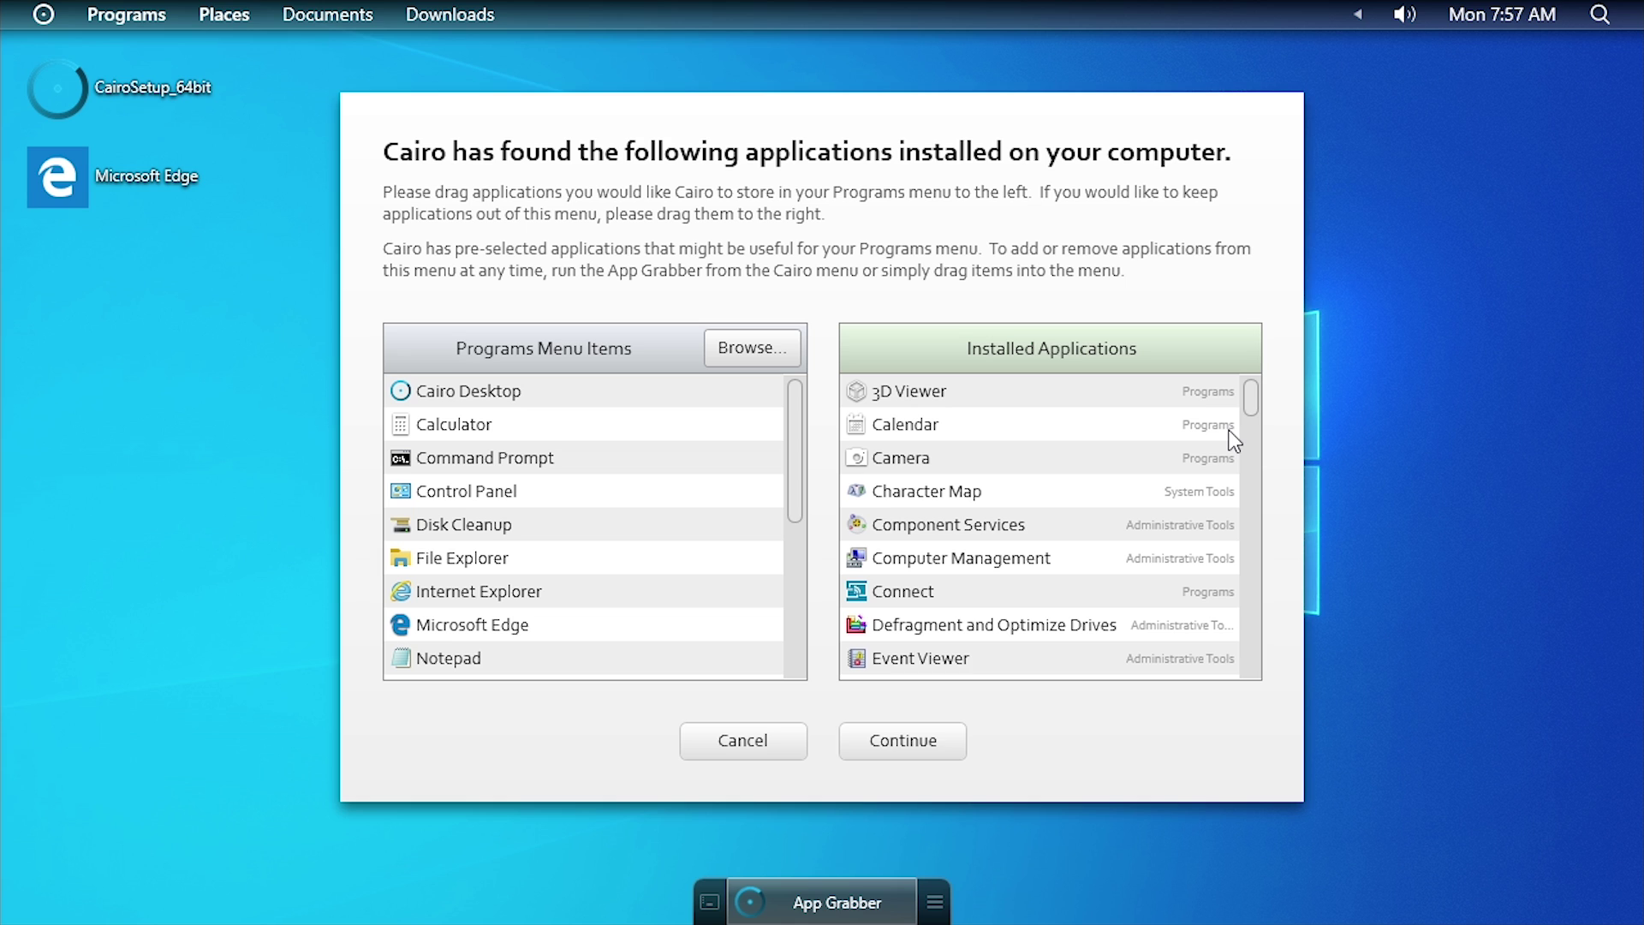
pyautogui.click(739, 757)
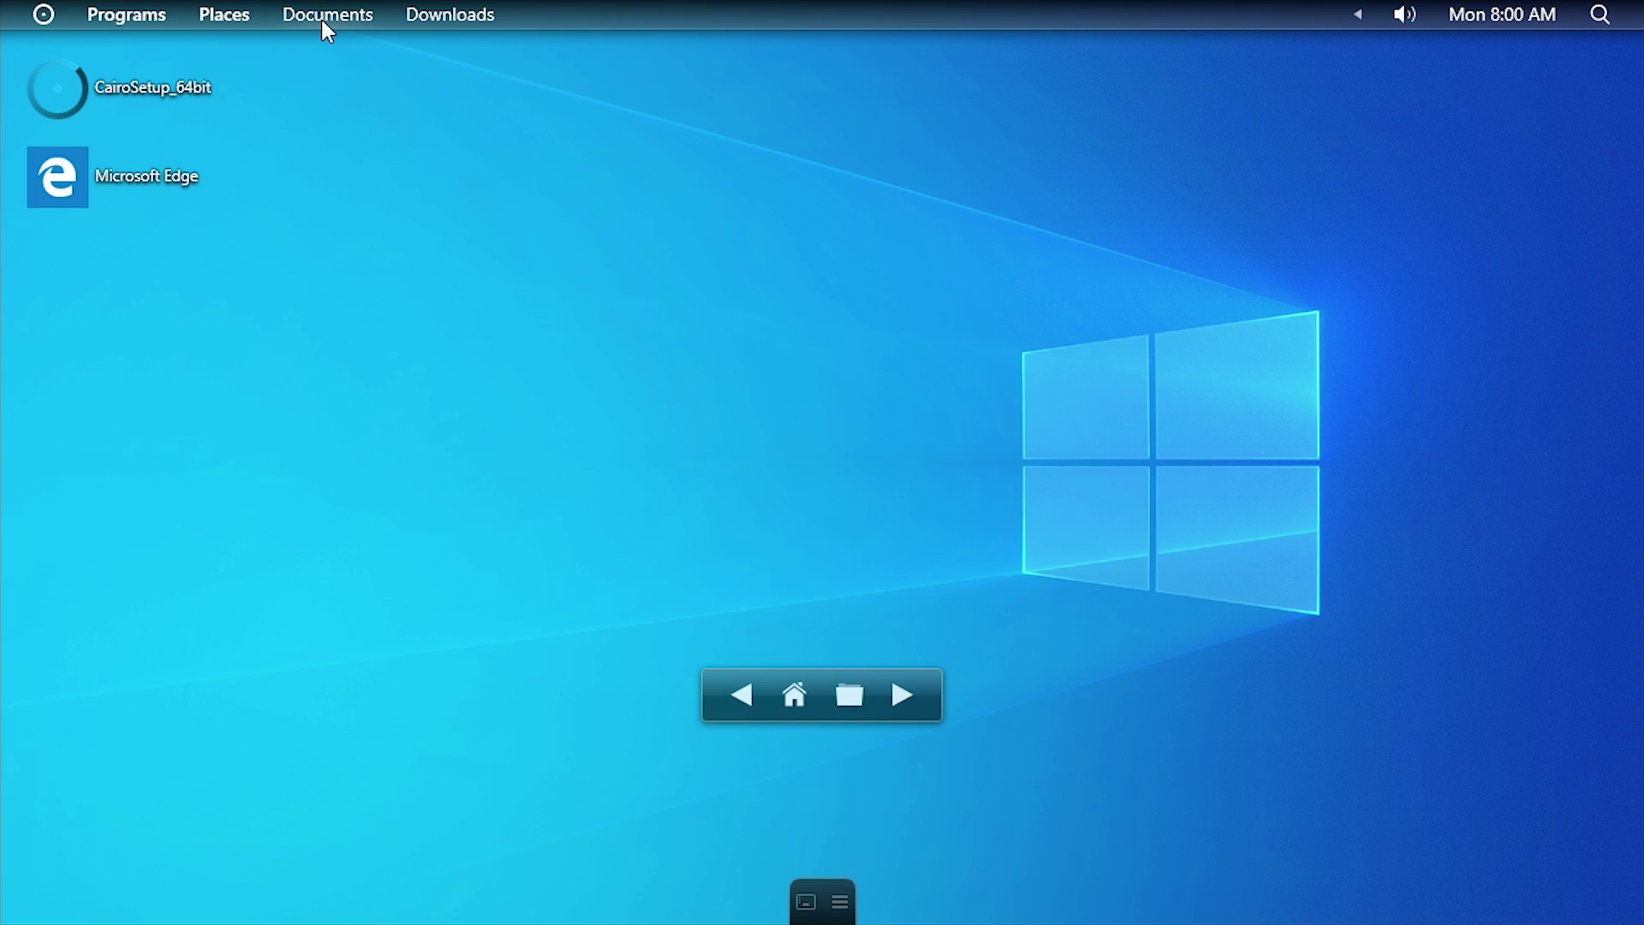
# Examine the version information in About Cairo and close it.
pyautogui.click(45, 17)
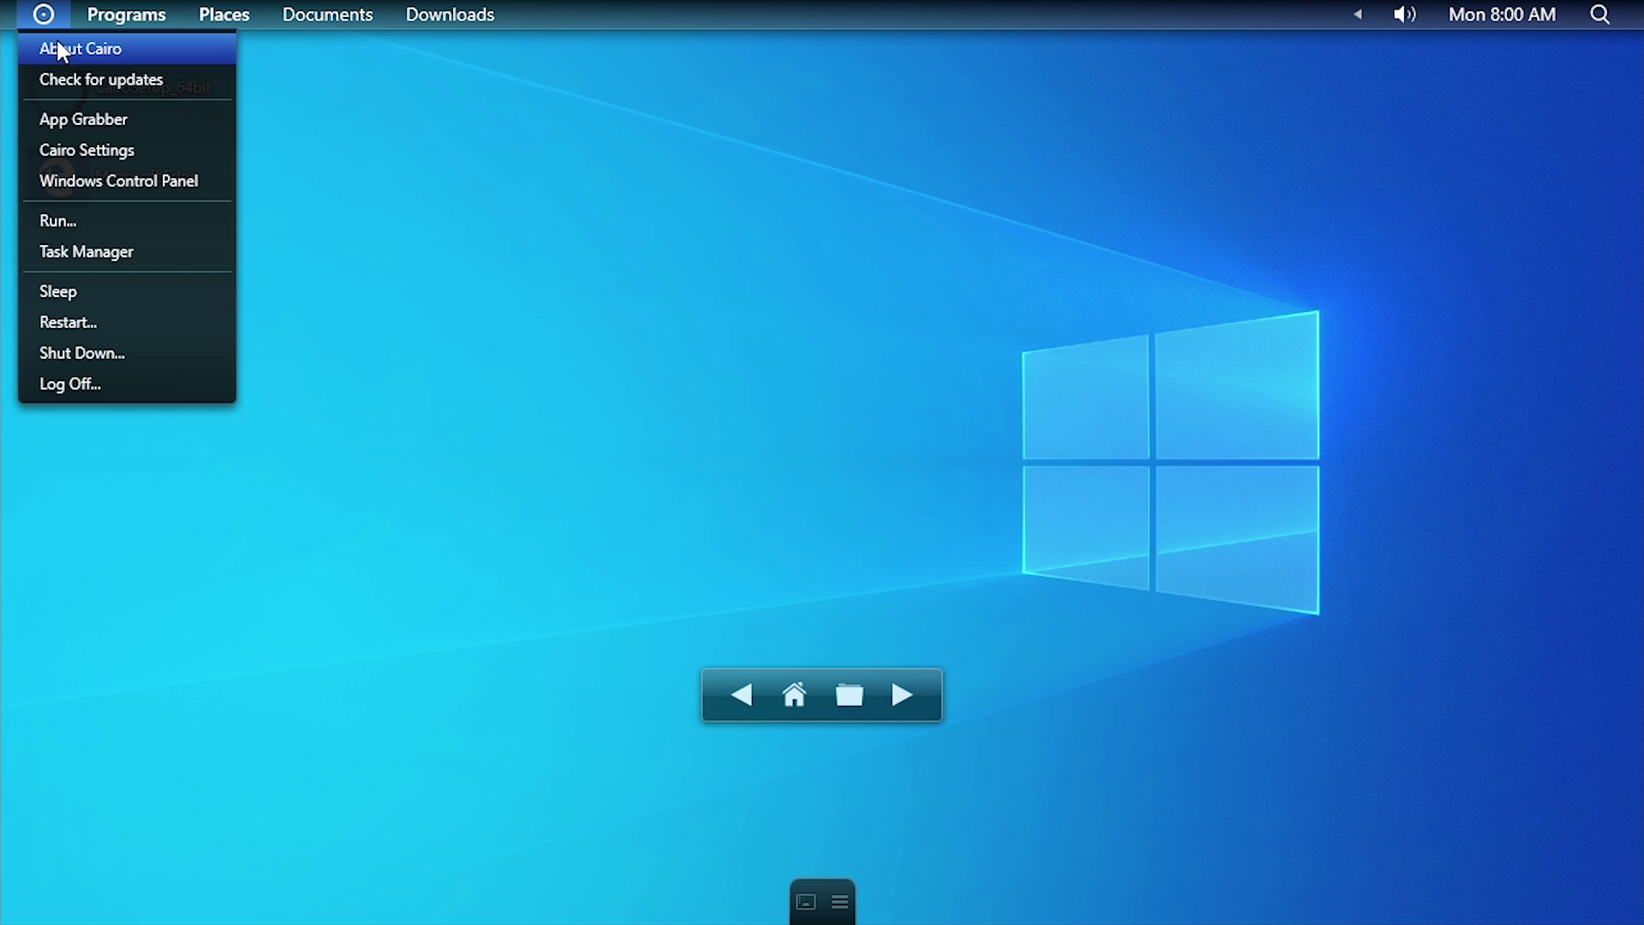
pyautogui.click(102, 49)
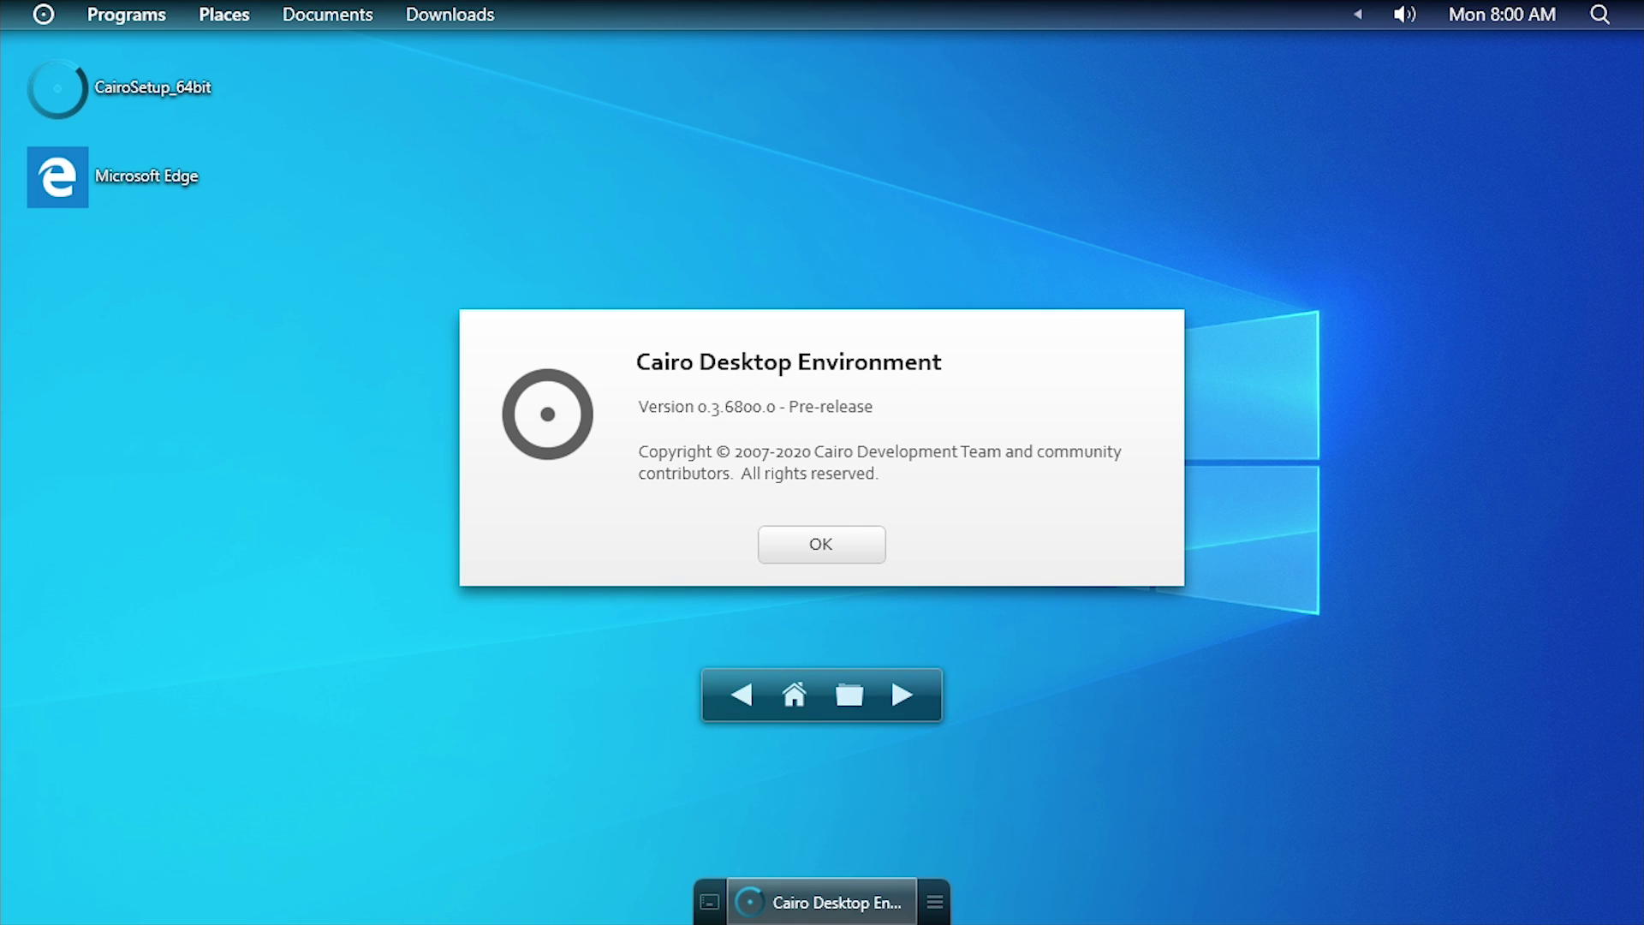
pyautogui.moveTo(788, 408); pyautogui.dragTo(870, 407)
pyautogui.click(812, 416)
pyautogui.click(843, 547)
# Open the App Grabber from the Cairo menu and cancel it without changes.
pyautogui.click(34, 19)
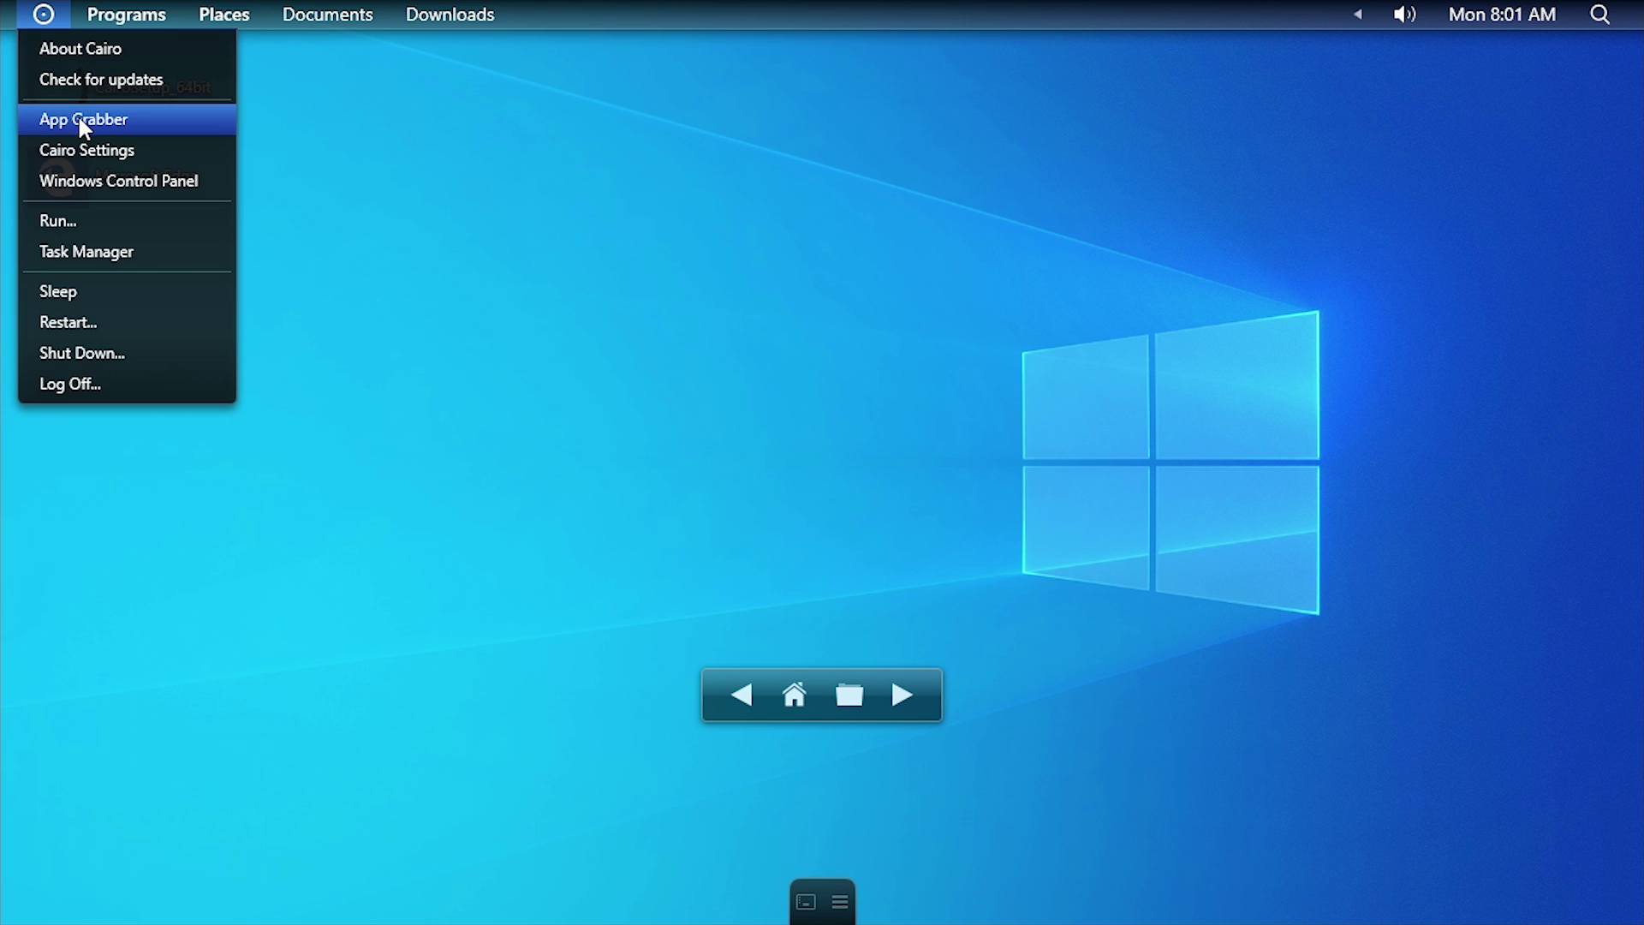
pyautogui.click(101, 120)
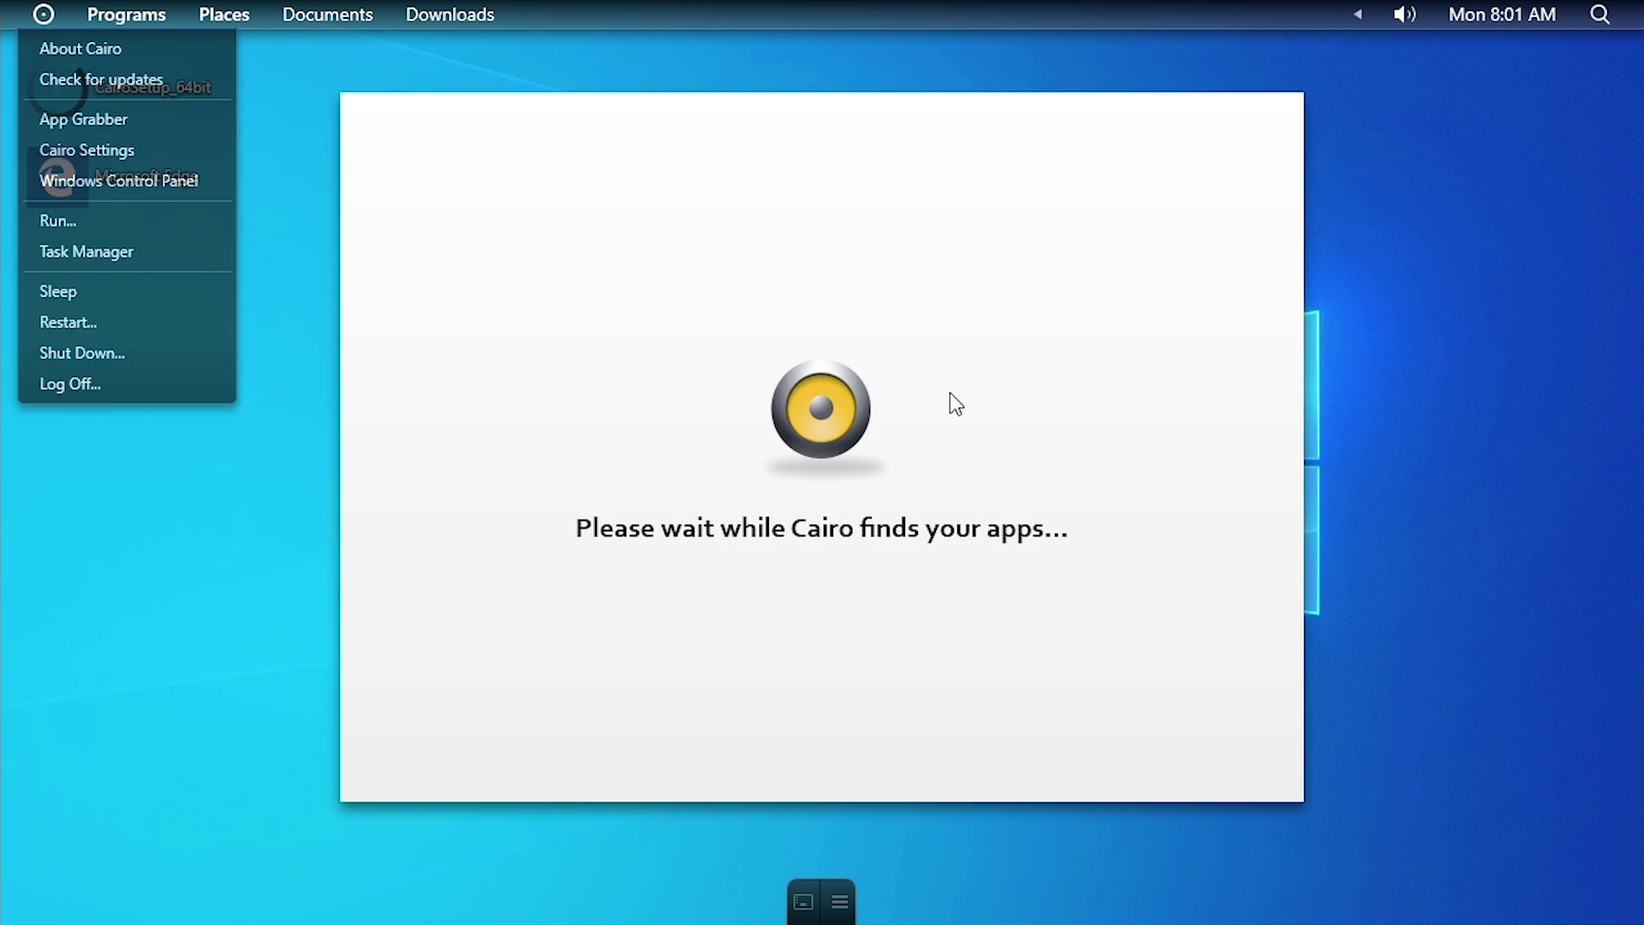
pyautogui.click(745, 738)
# Switch the appearance theme in Cairo Settings from Default to a light one and check the menu bar with it.
pyautogui.click(43, 13)
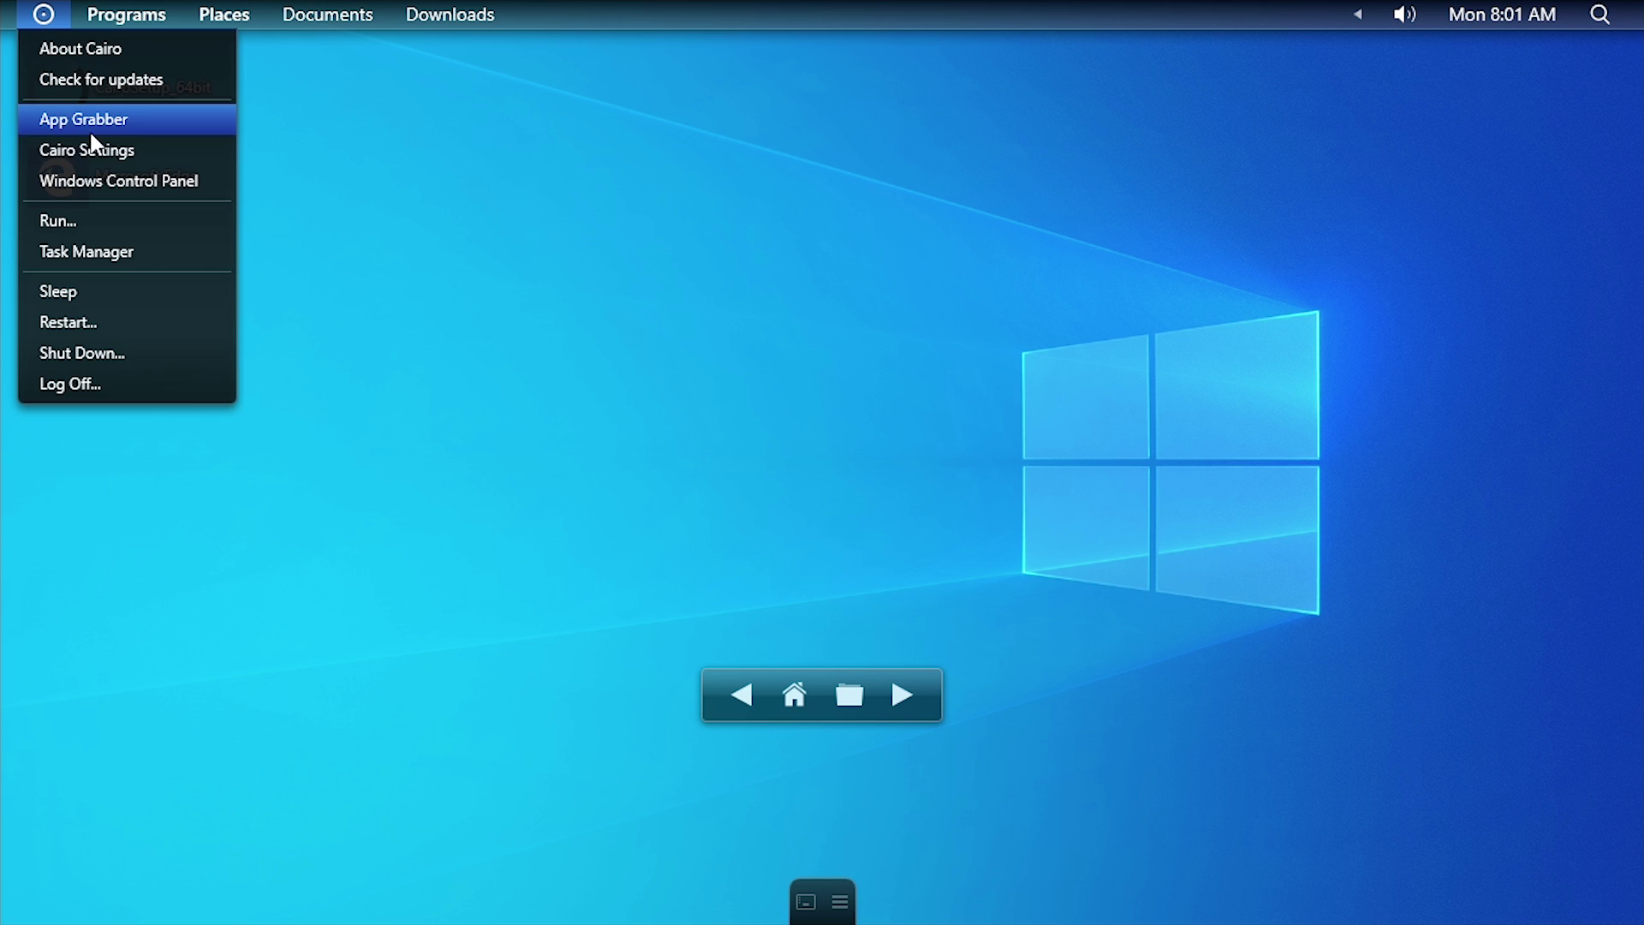
pyautogui.click(89, 150)
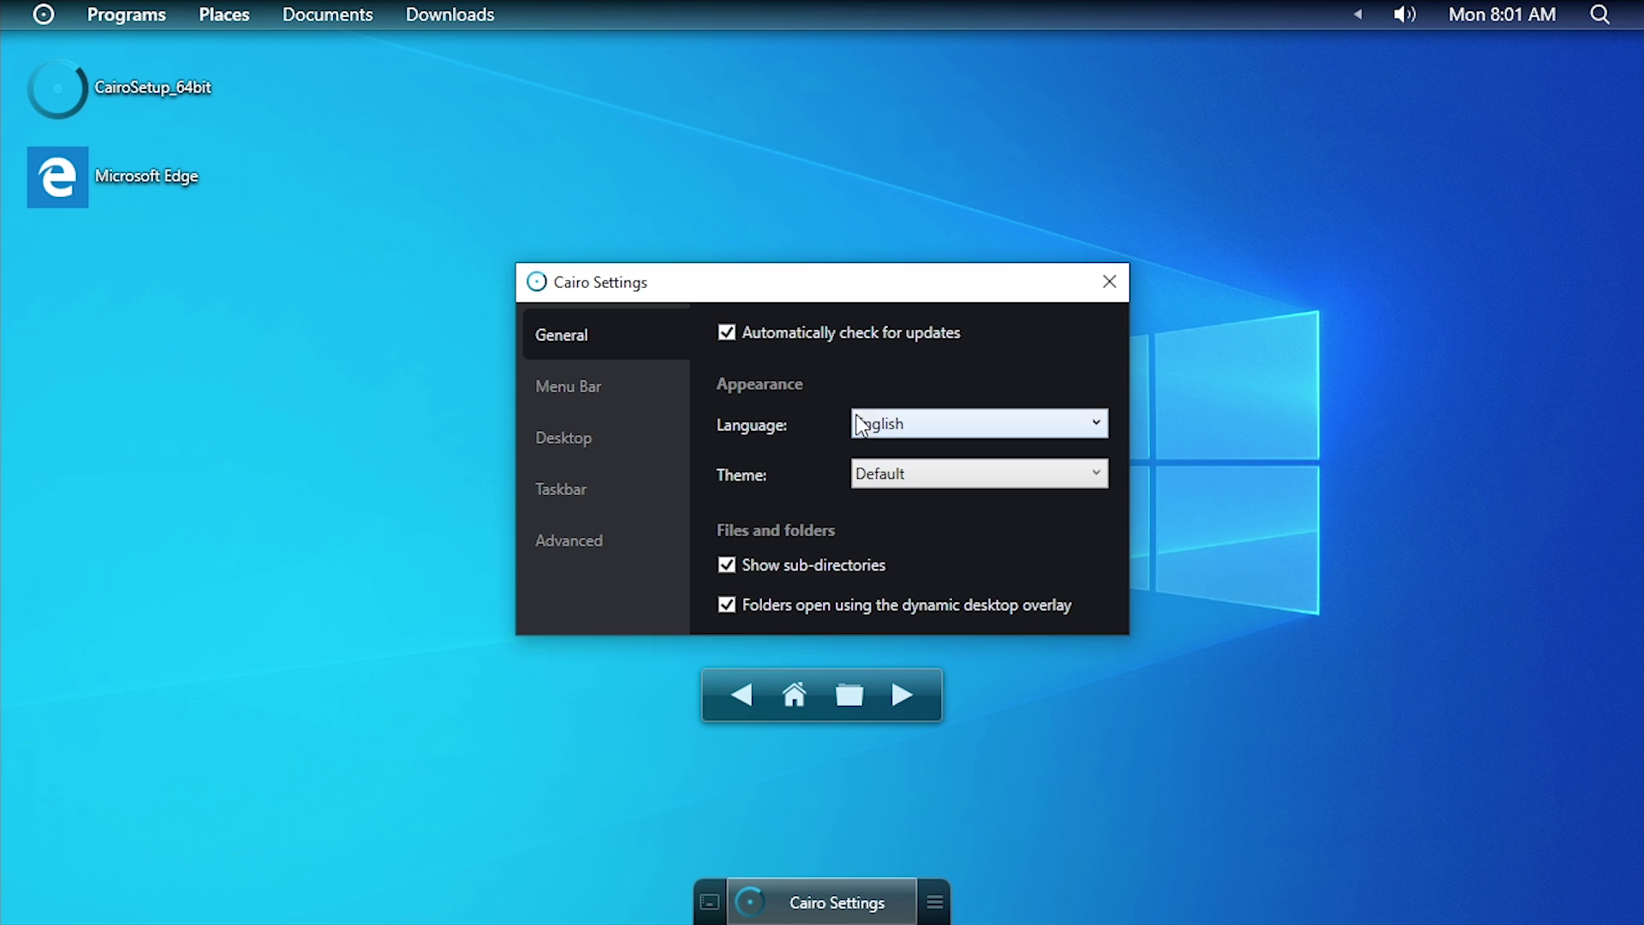
pyautogui.click(903, 482)
pyautogui.click(942, 528)
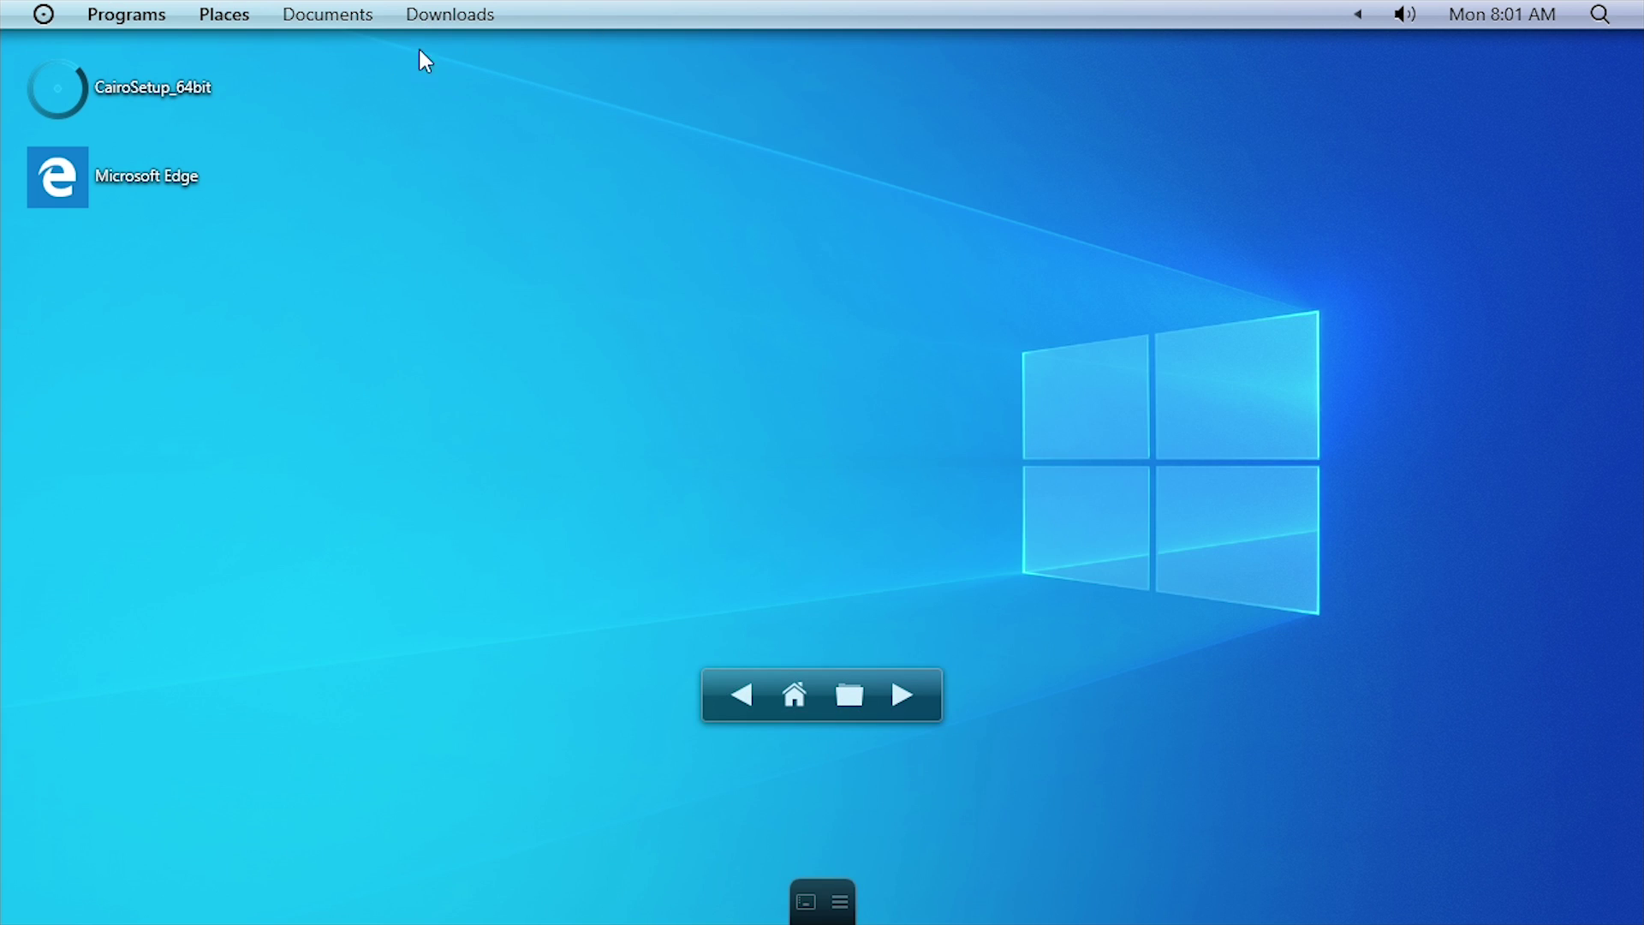
pyautogui.click(36, 12)
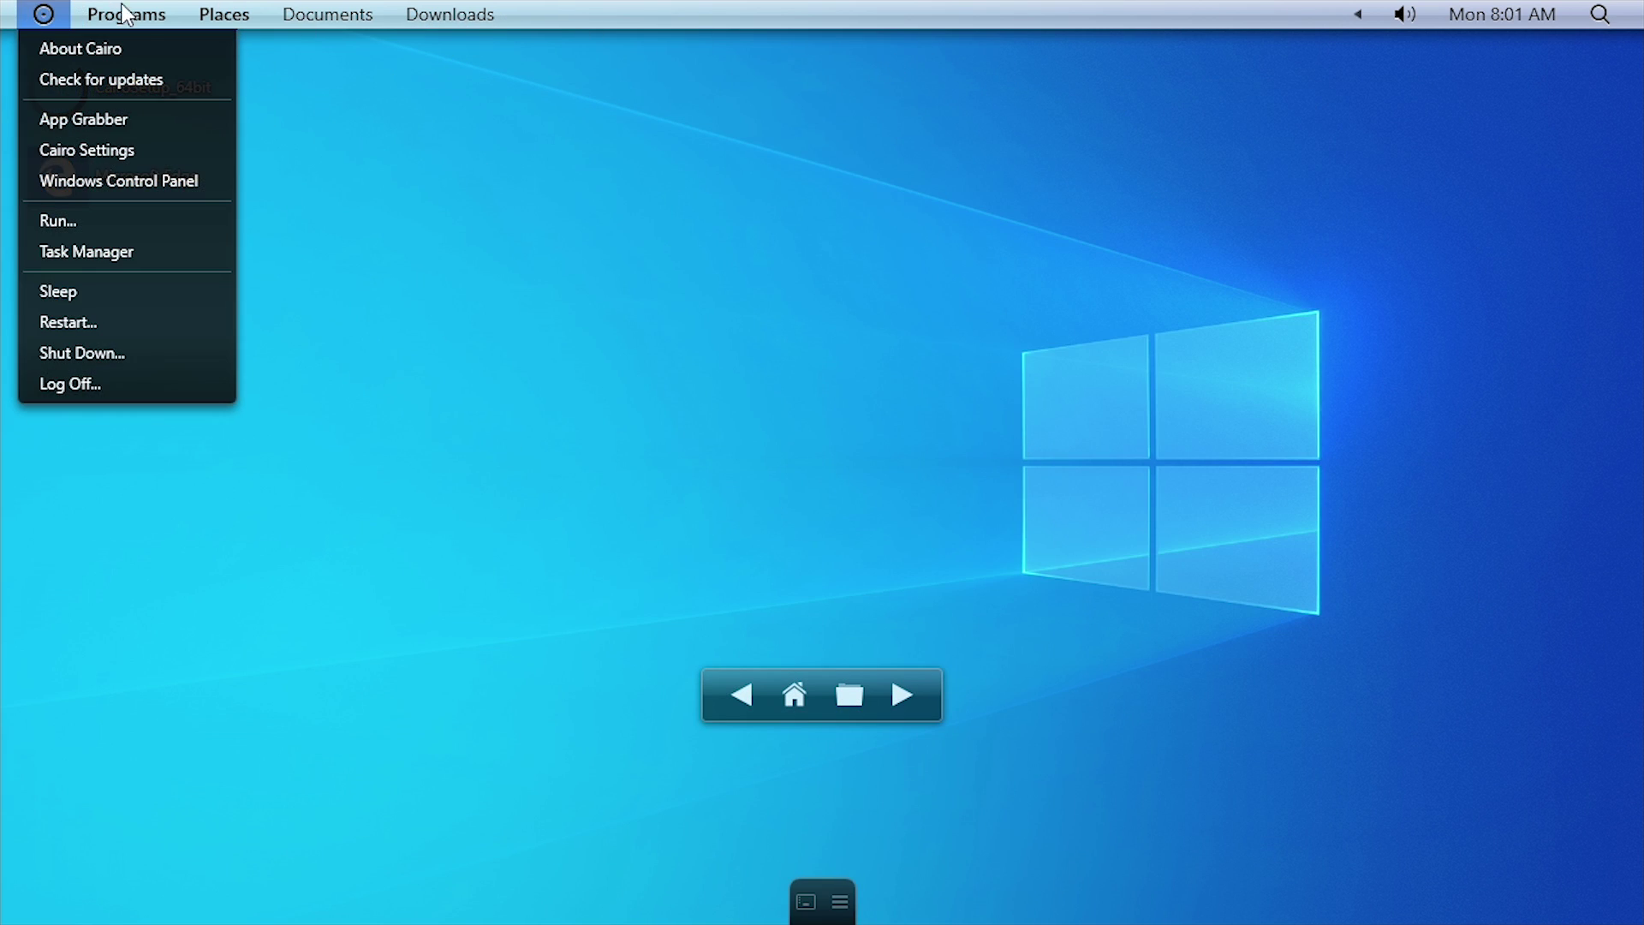
# Check how the Programs, Places and Cairo menus look with the light theme applied.
pyautogui.click(129, 15)
pyautogui.click(130, 14)
pyautogui.click(218, 15)
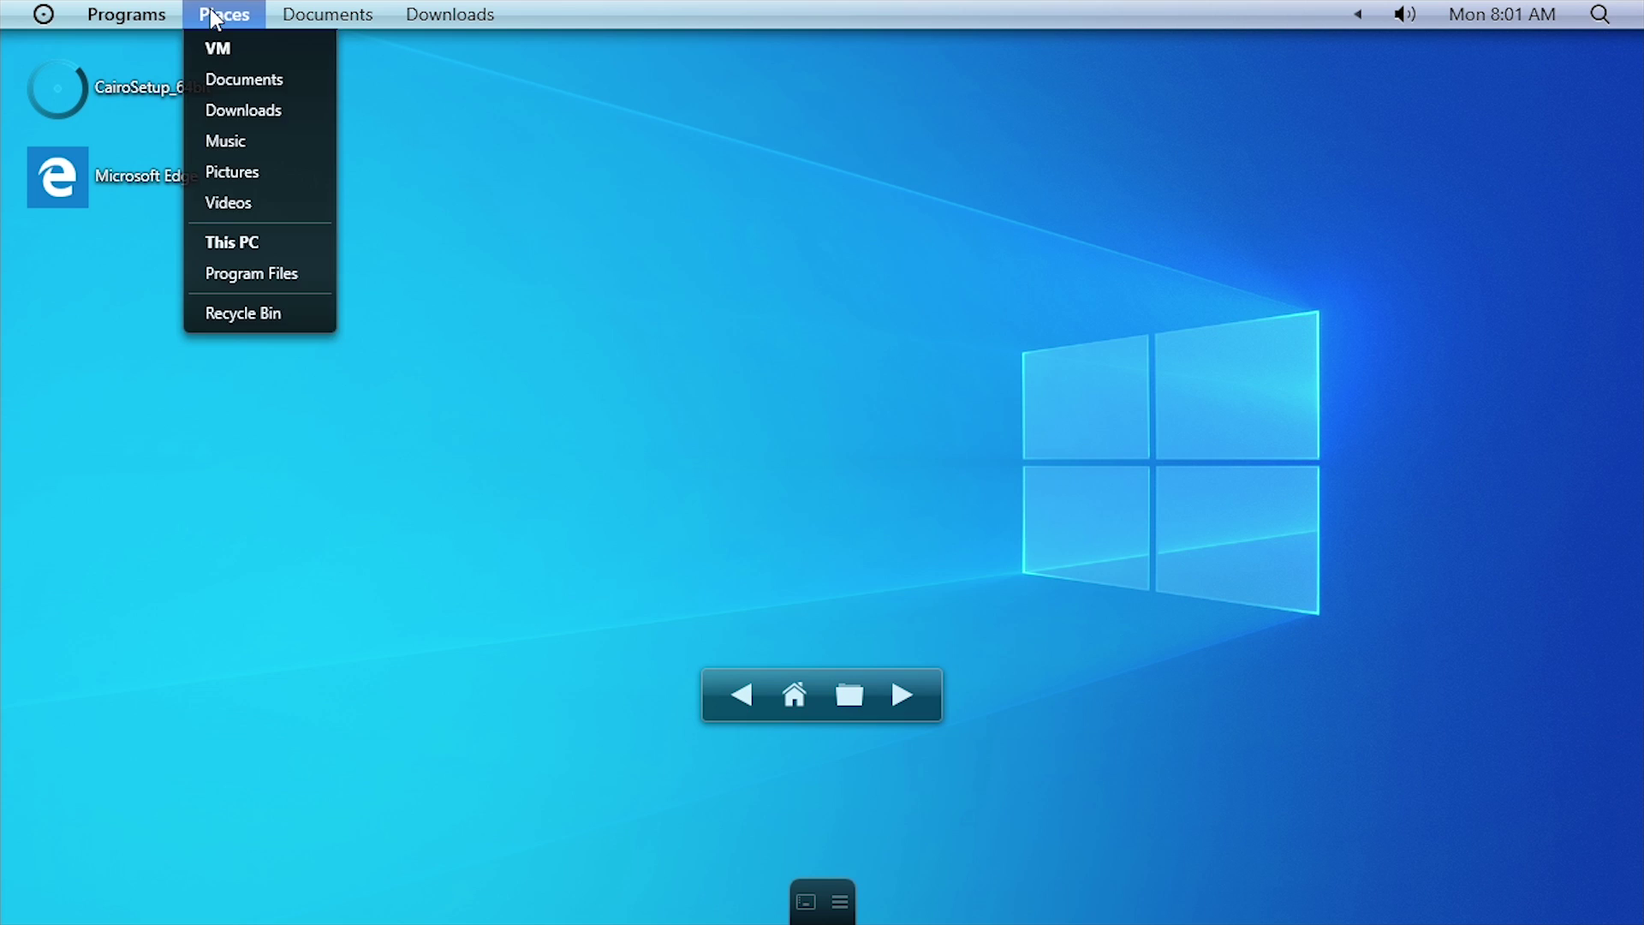
pyautogui.click(221, 18)
pyautogui.click(236, 24)
pyautogui.click(42, 14)
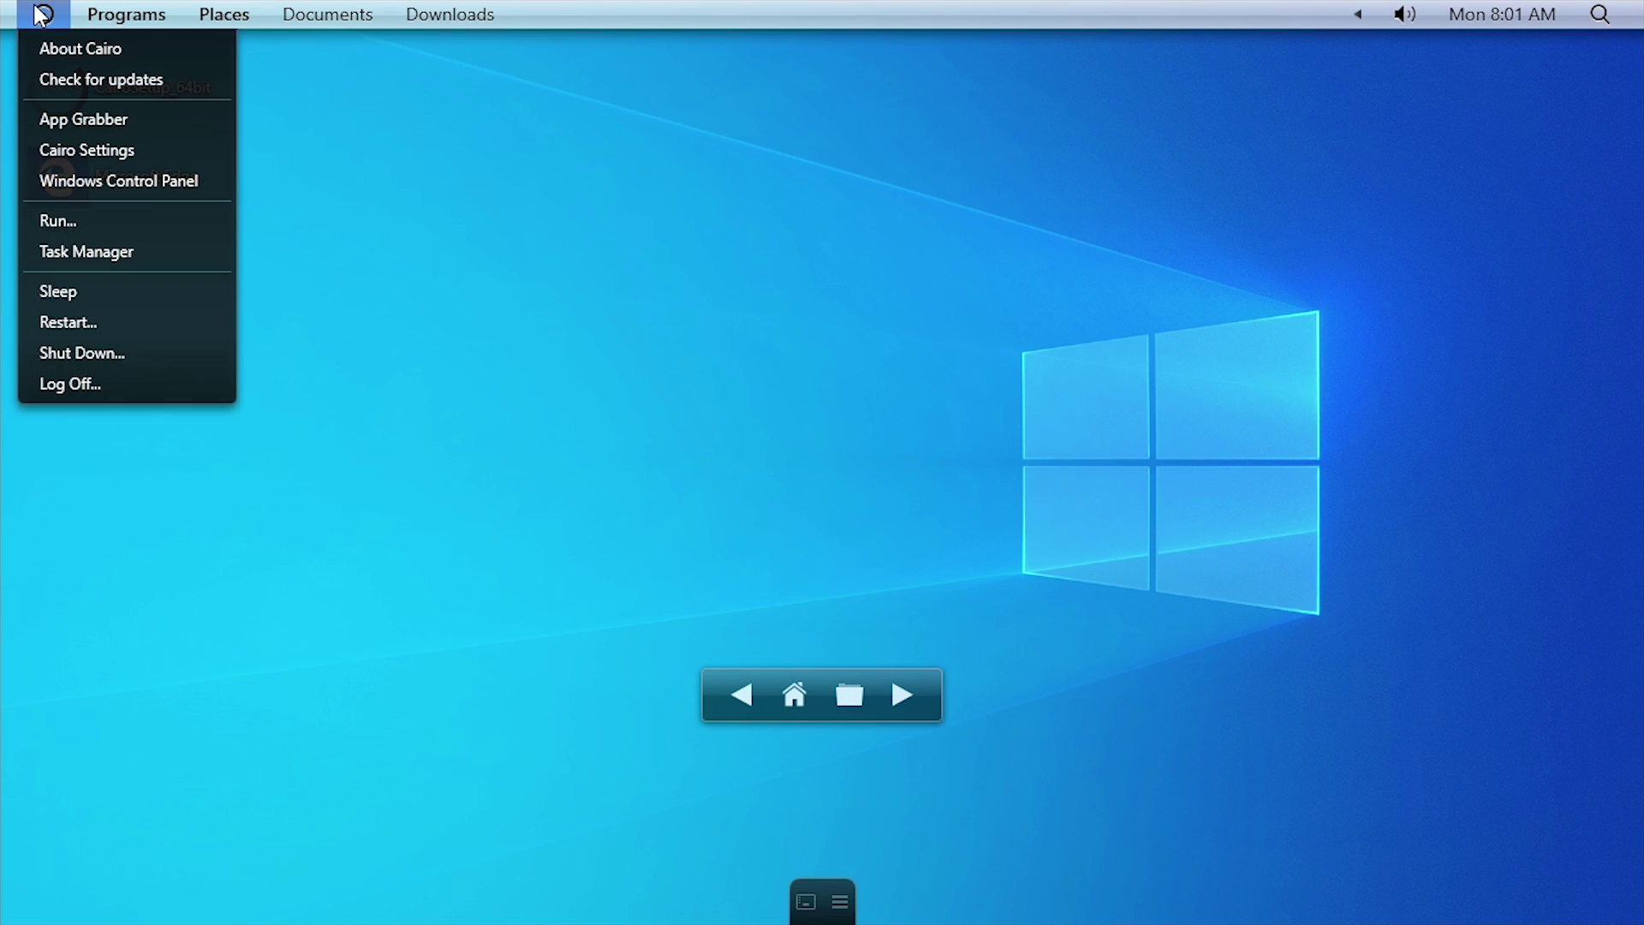
pyautogui.click(789, 54)
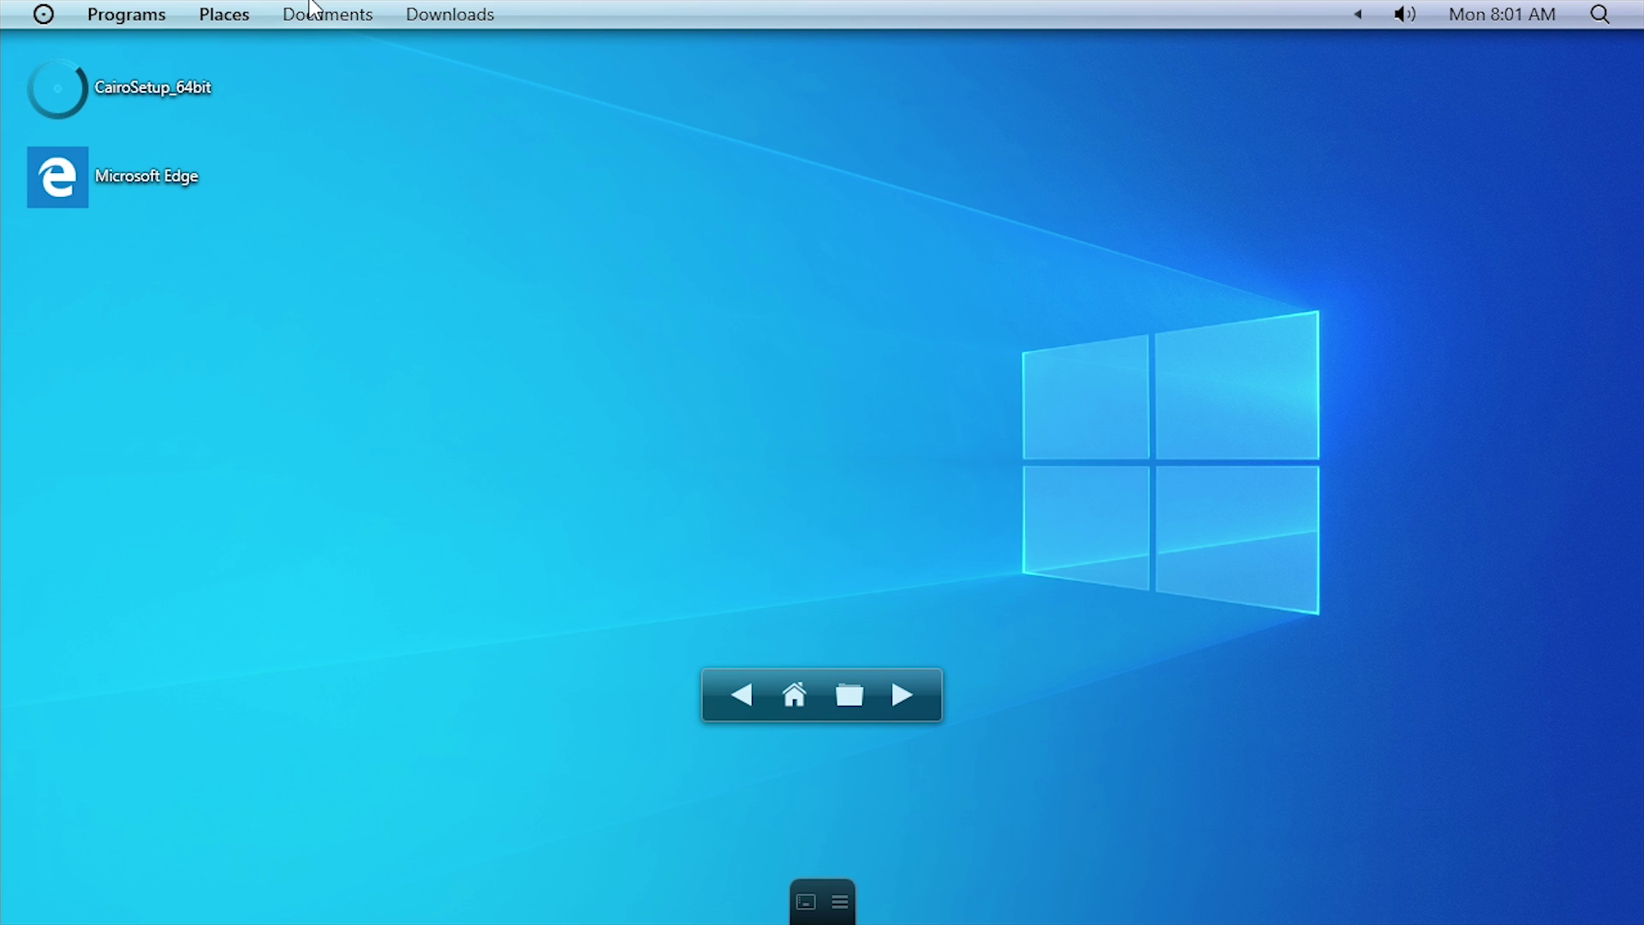
# Review the power options in the Cairo menu and the list of all apps in the Programs menu.
pyautogui.click(43, 15)
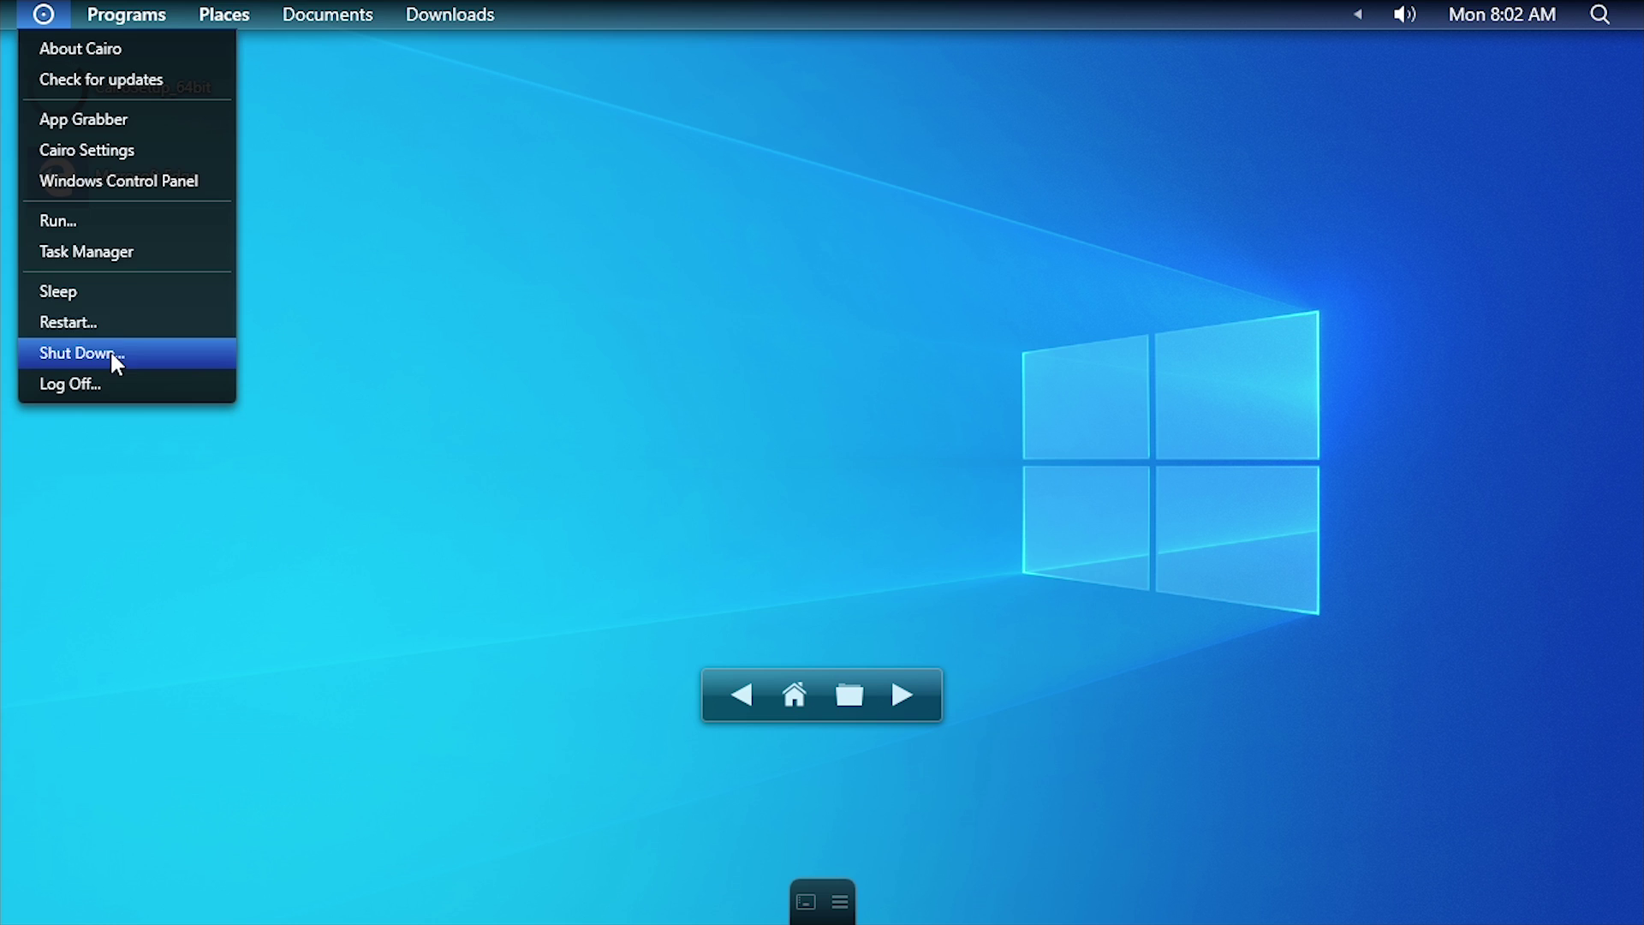
pyautogui.click(117, 17)
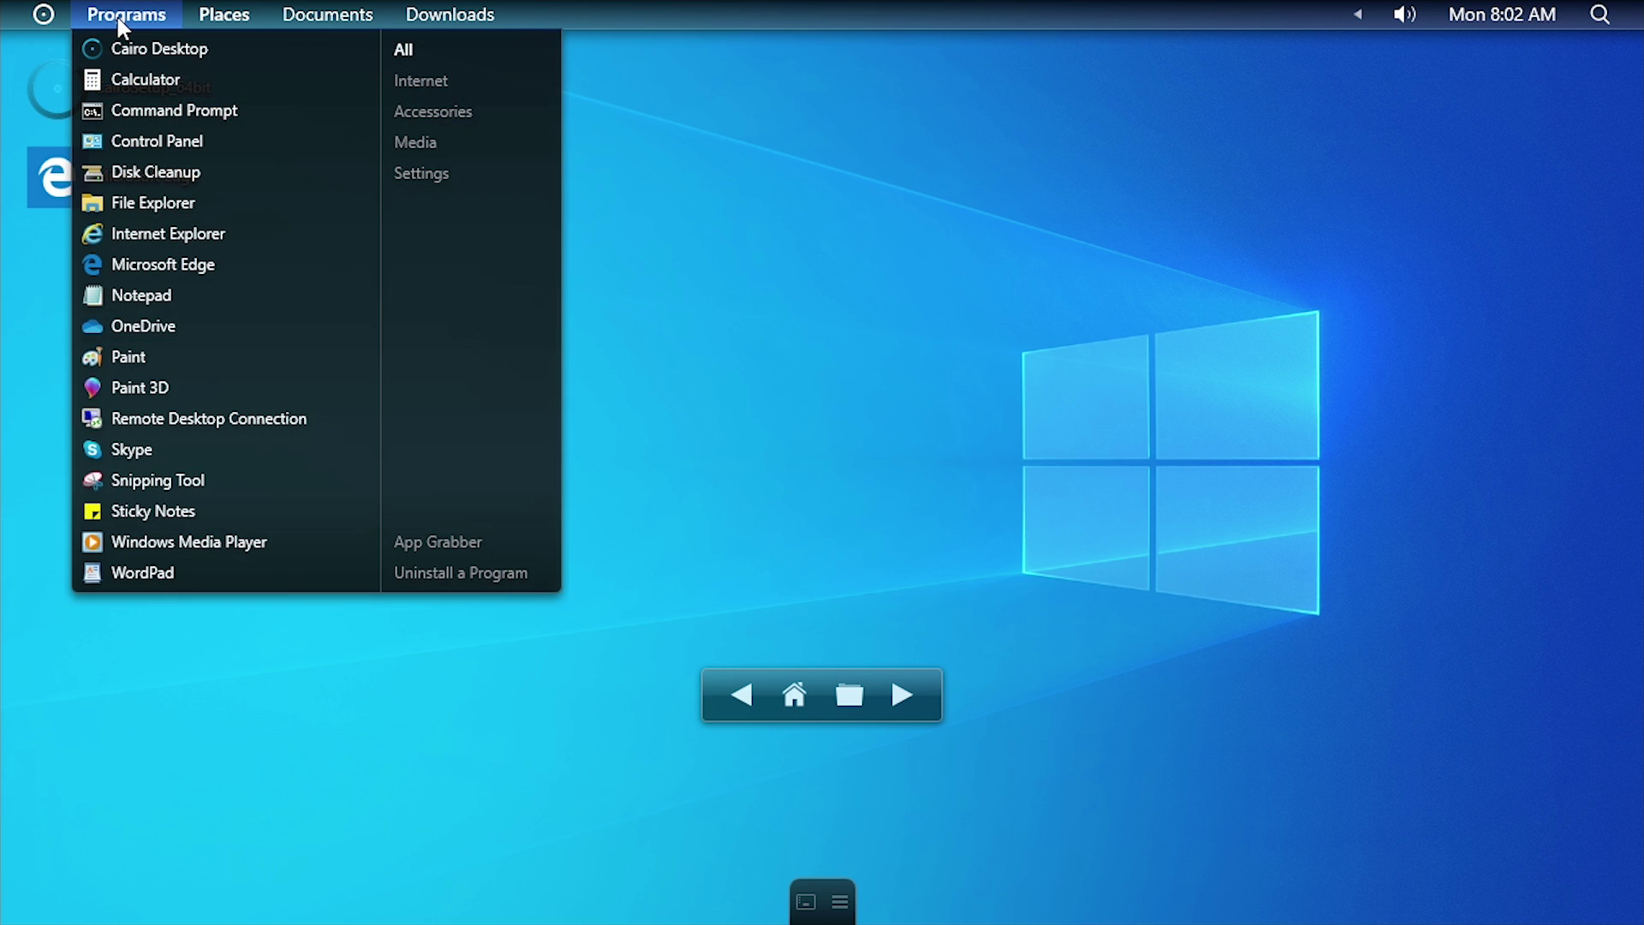
pyautogui.click(147, 18)
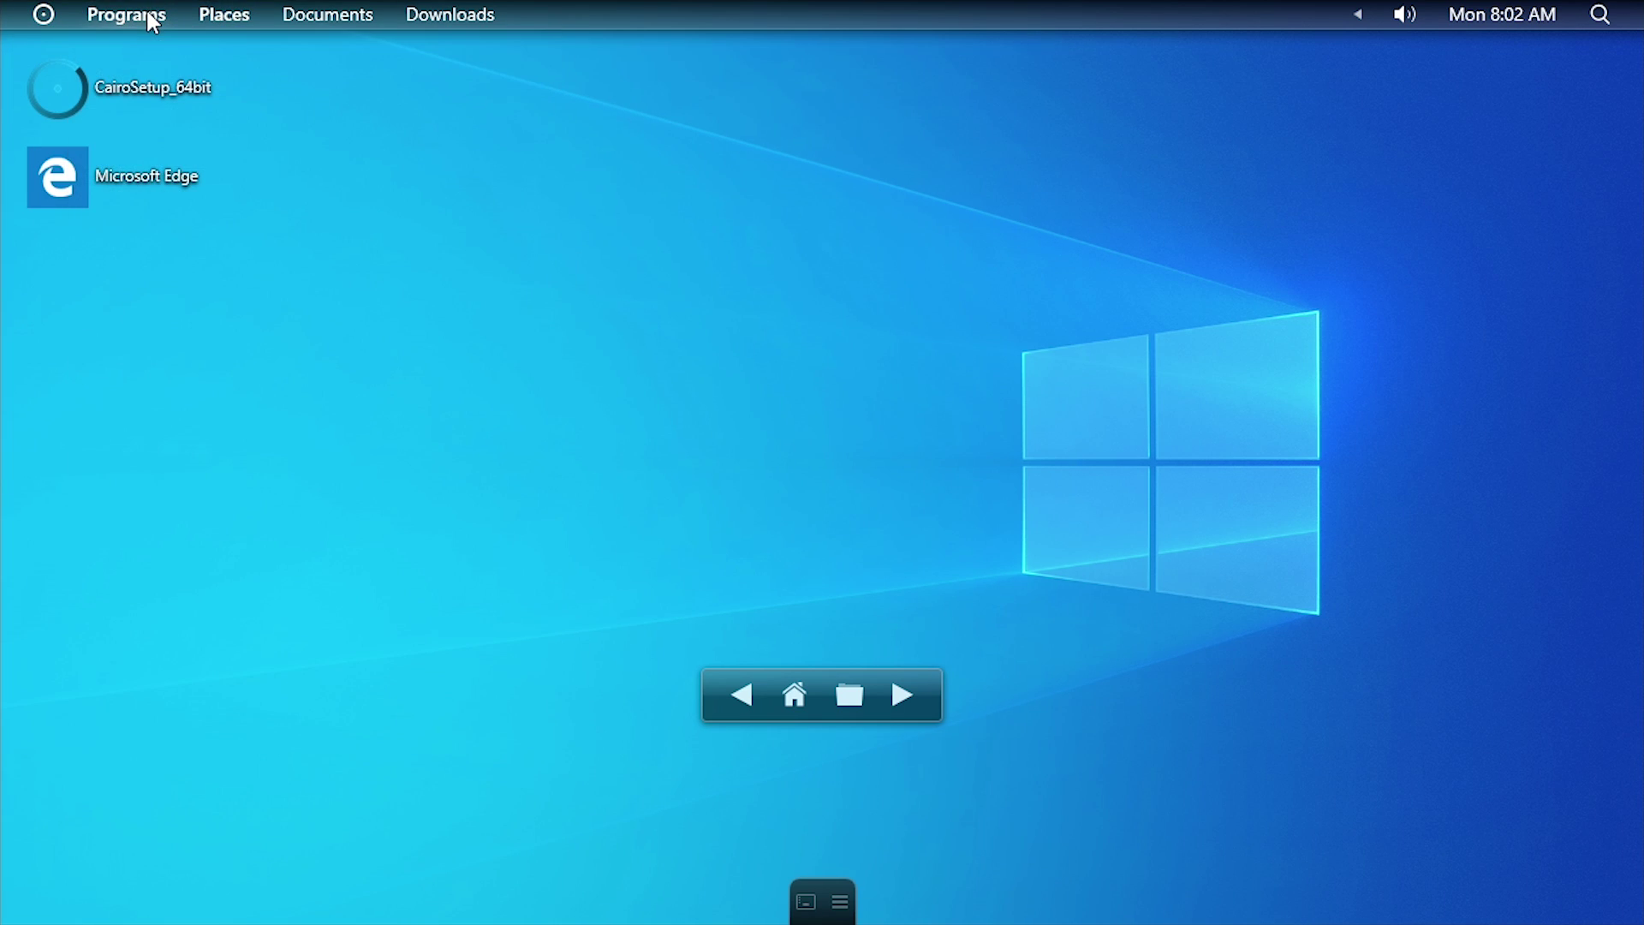
pyautogui.click(151, 21)
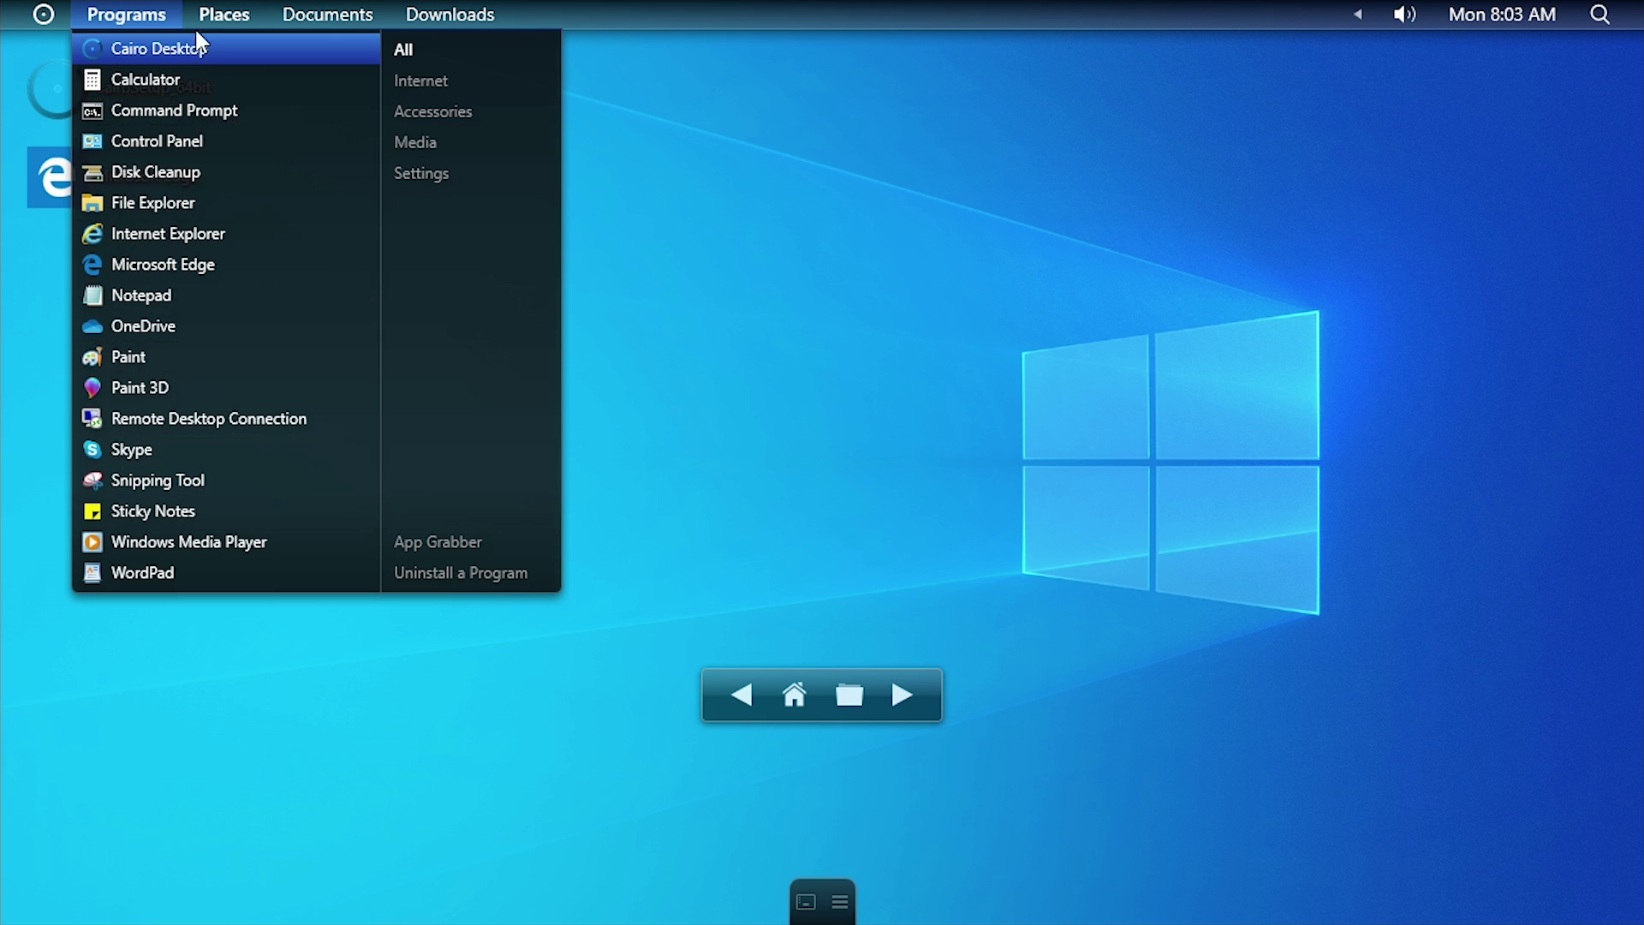
# Review the Places menu, and open This PC from it and close the window.
pyautogui.click(228, 19)
pyautogui.click(228, 18)
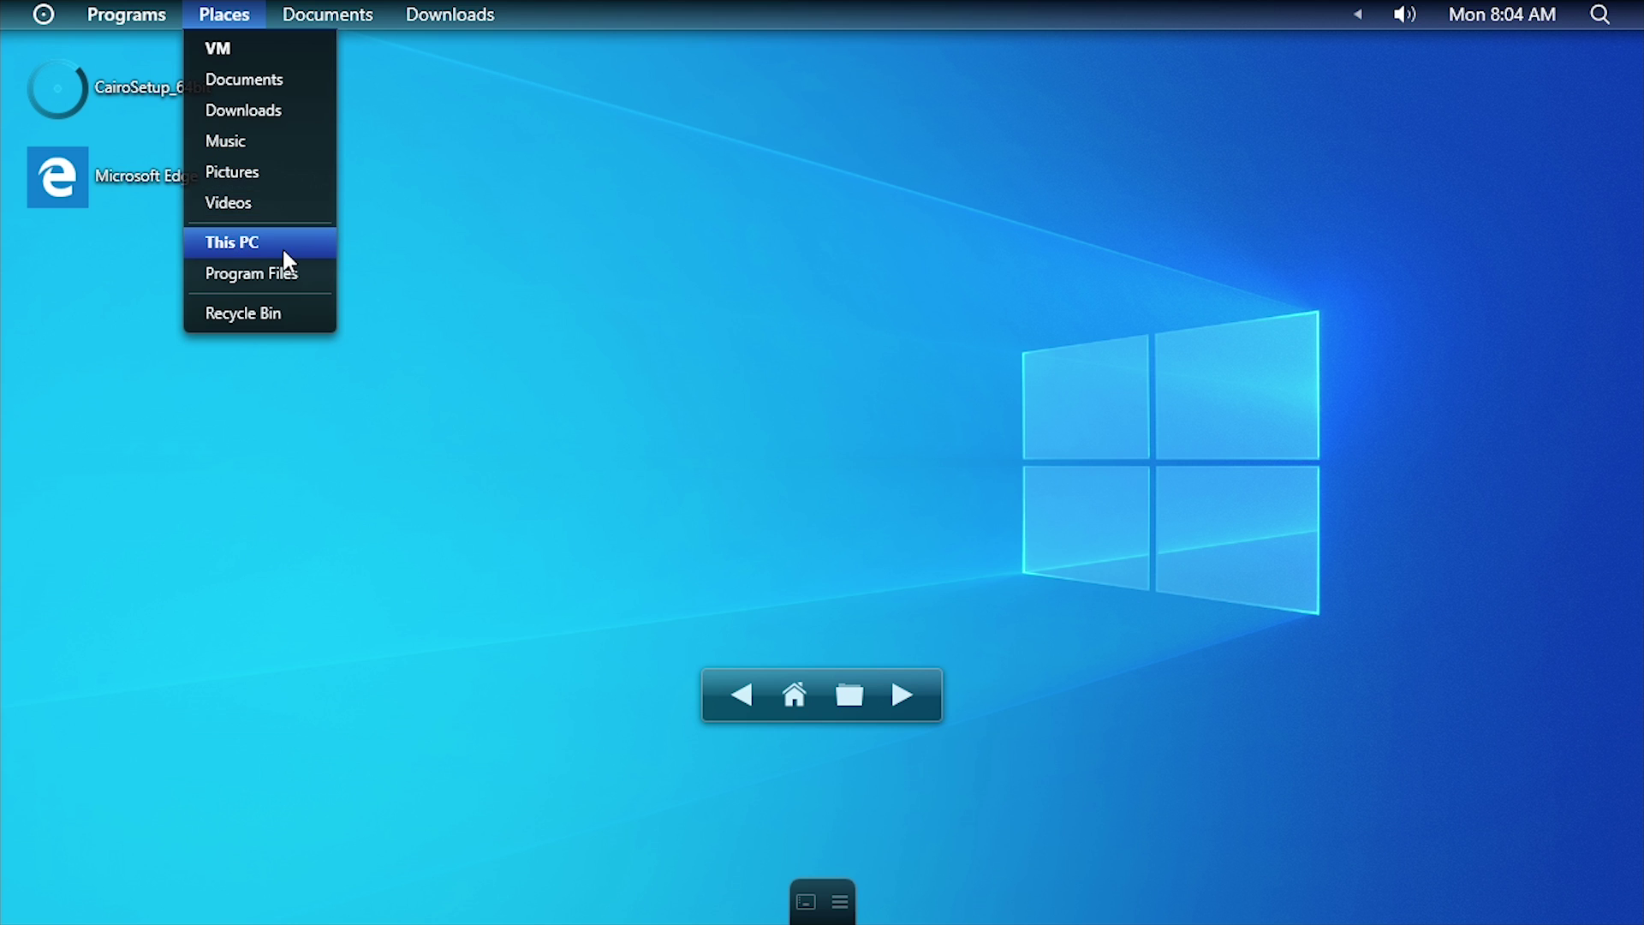
pyautogui.click(220, 242)
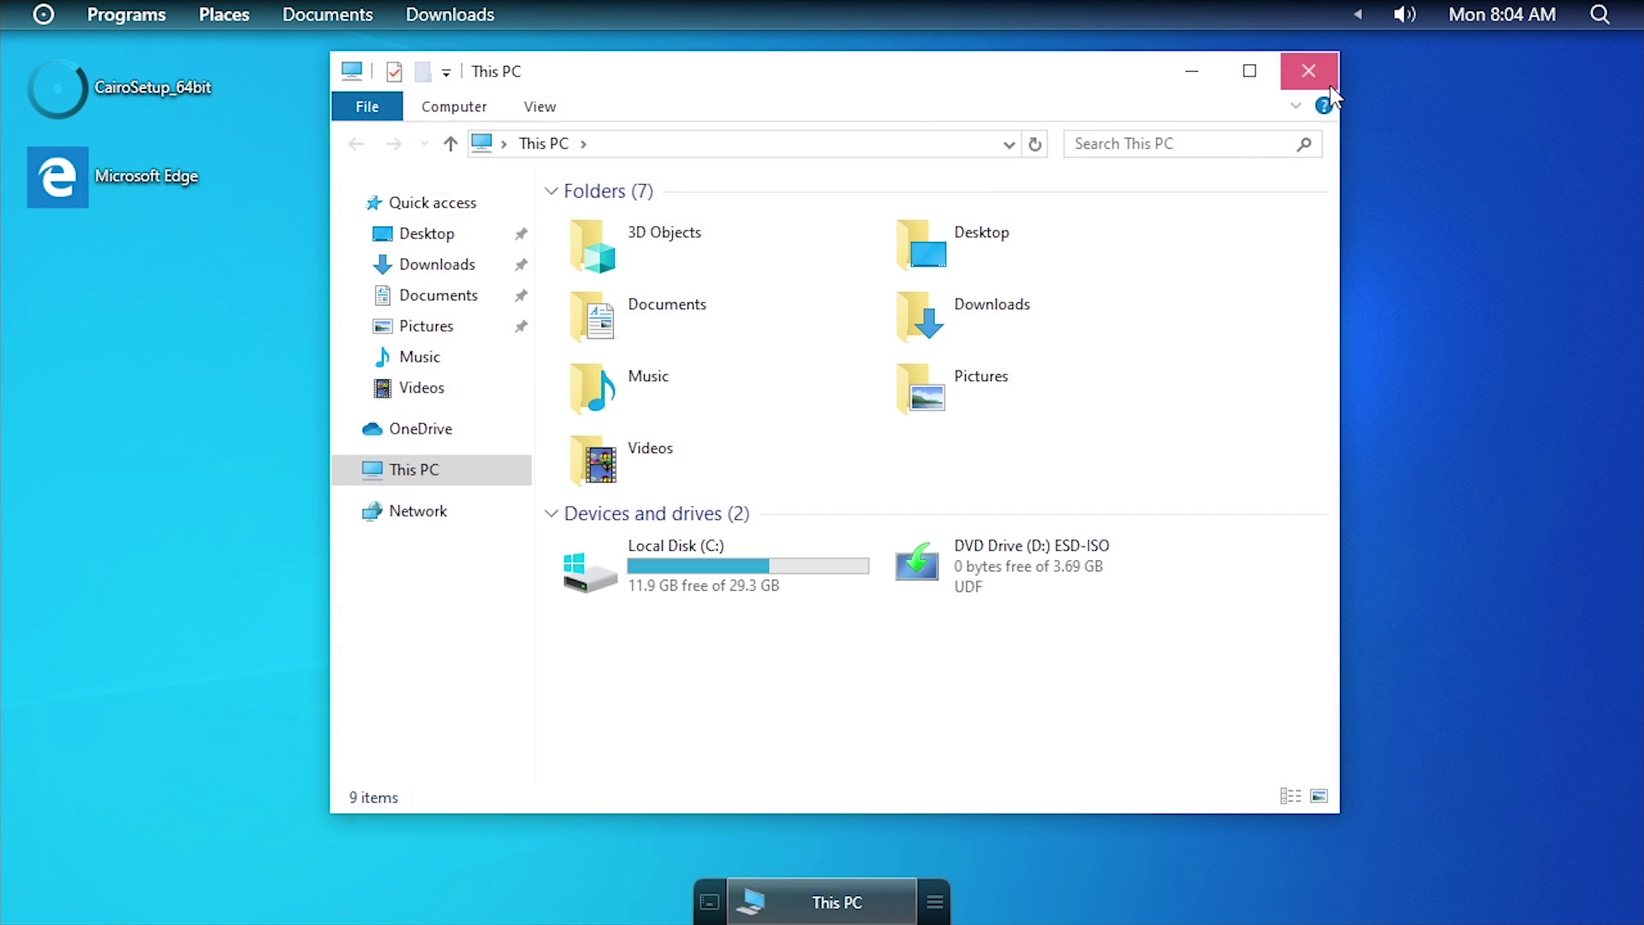
pyautogui.click(1316, 66)
# Show the Downloads folder on the desktop from Places and return to the home desktop.
pyautogui.click(225, 16)
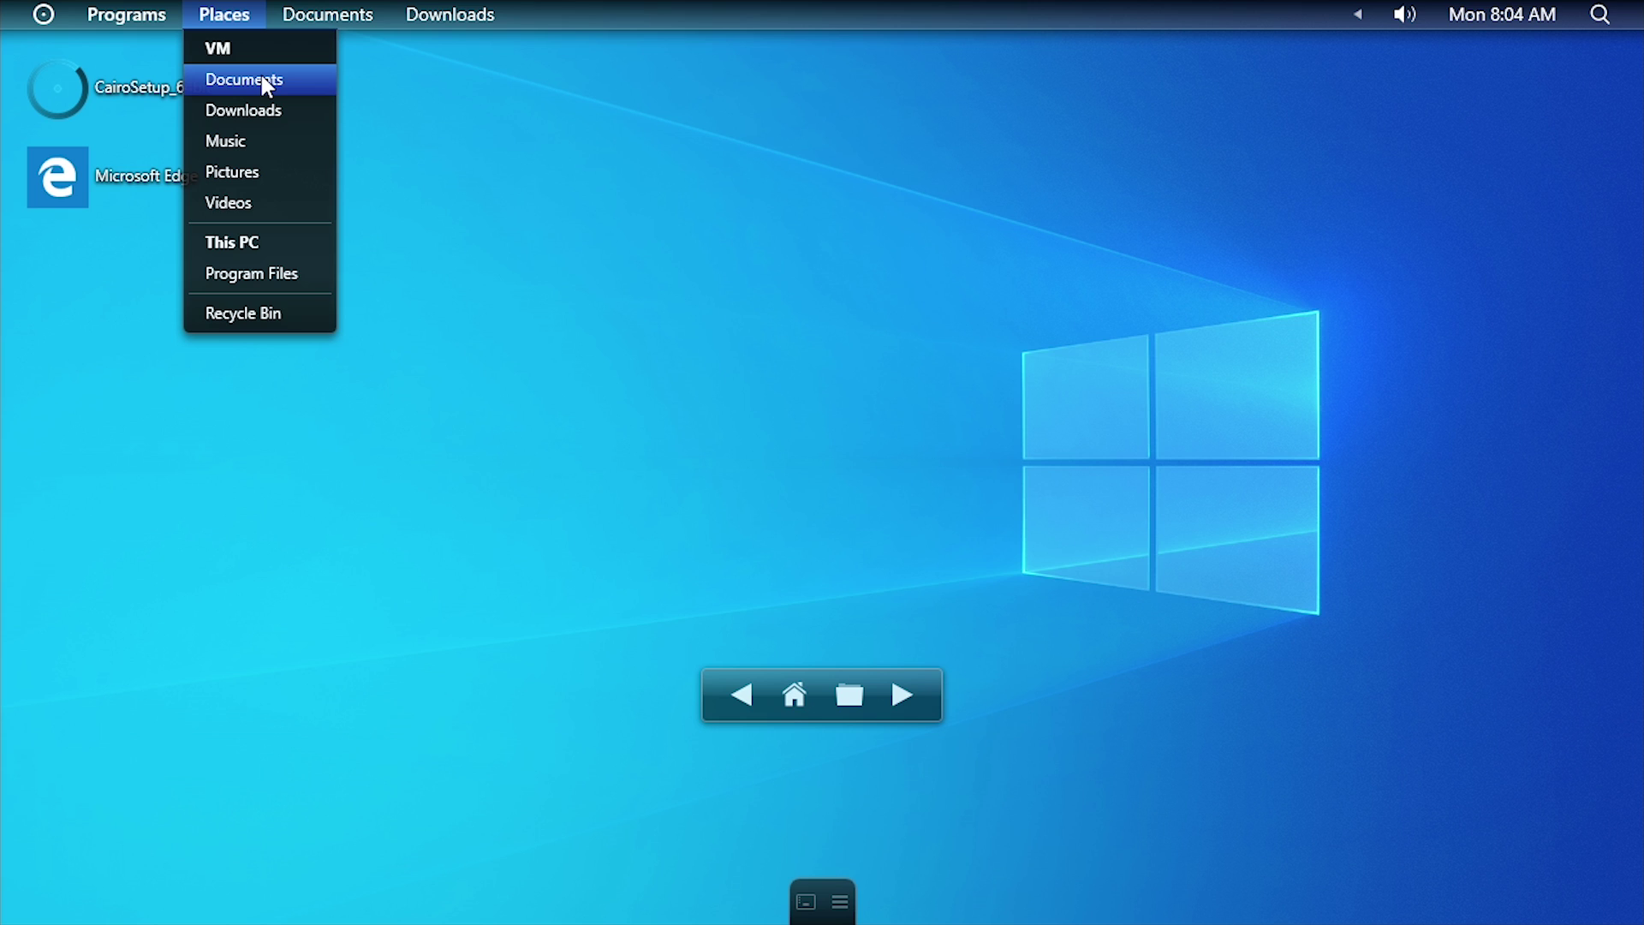
pyautogui.click(276, 110)
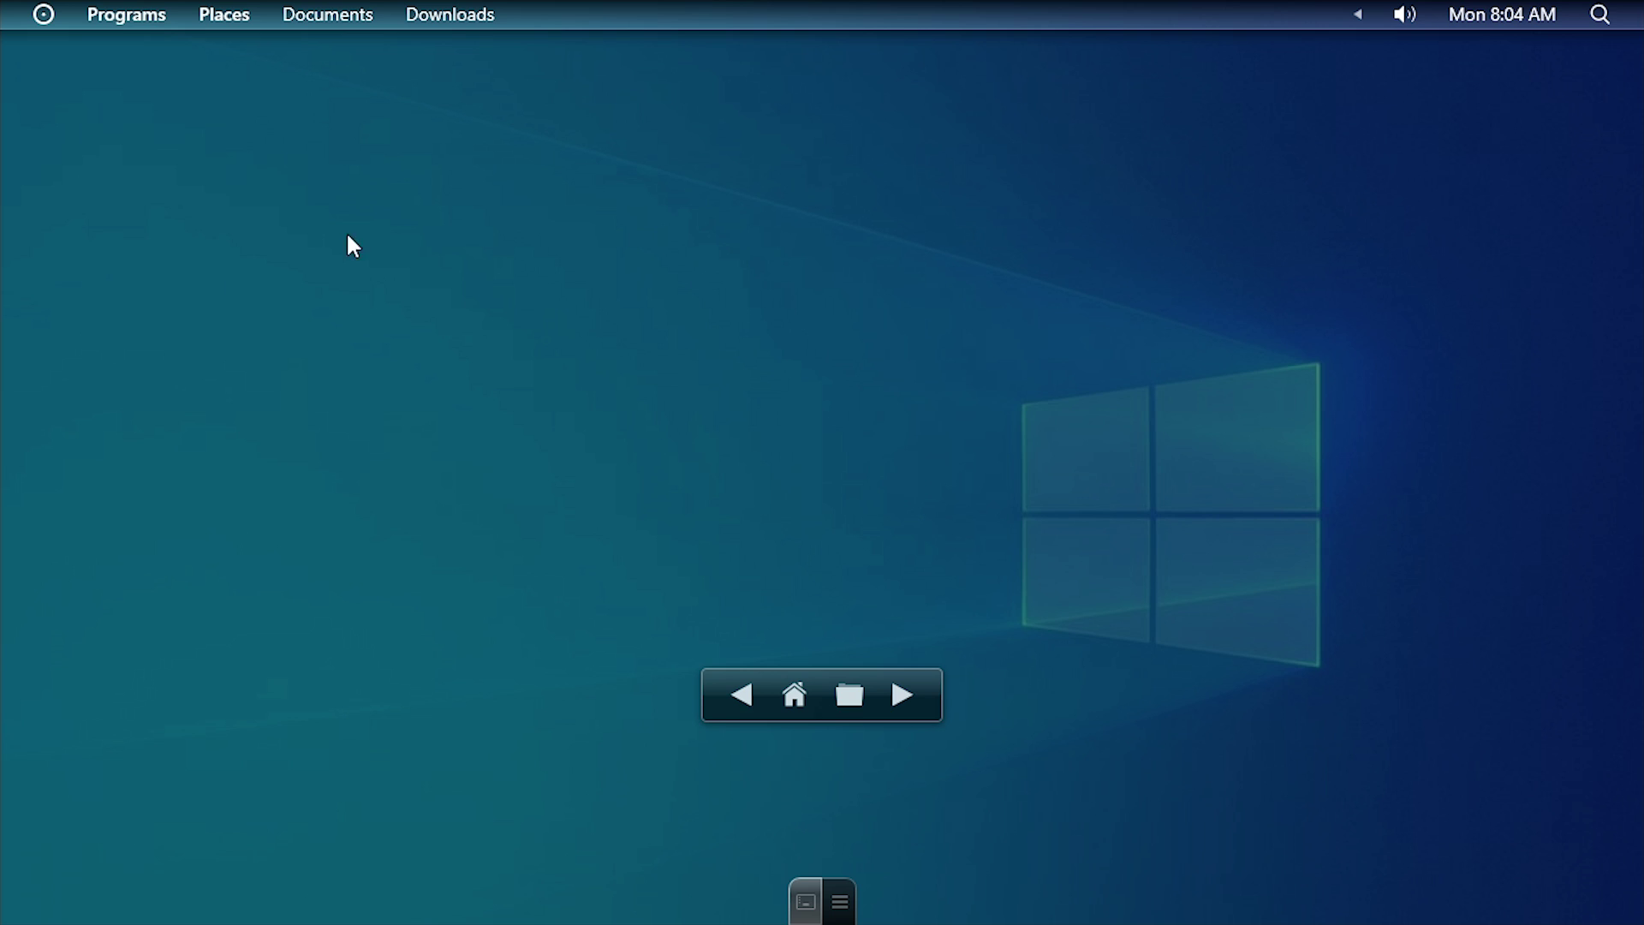
pyautogui.click(802, 699)
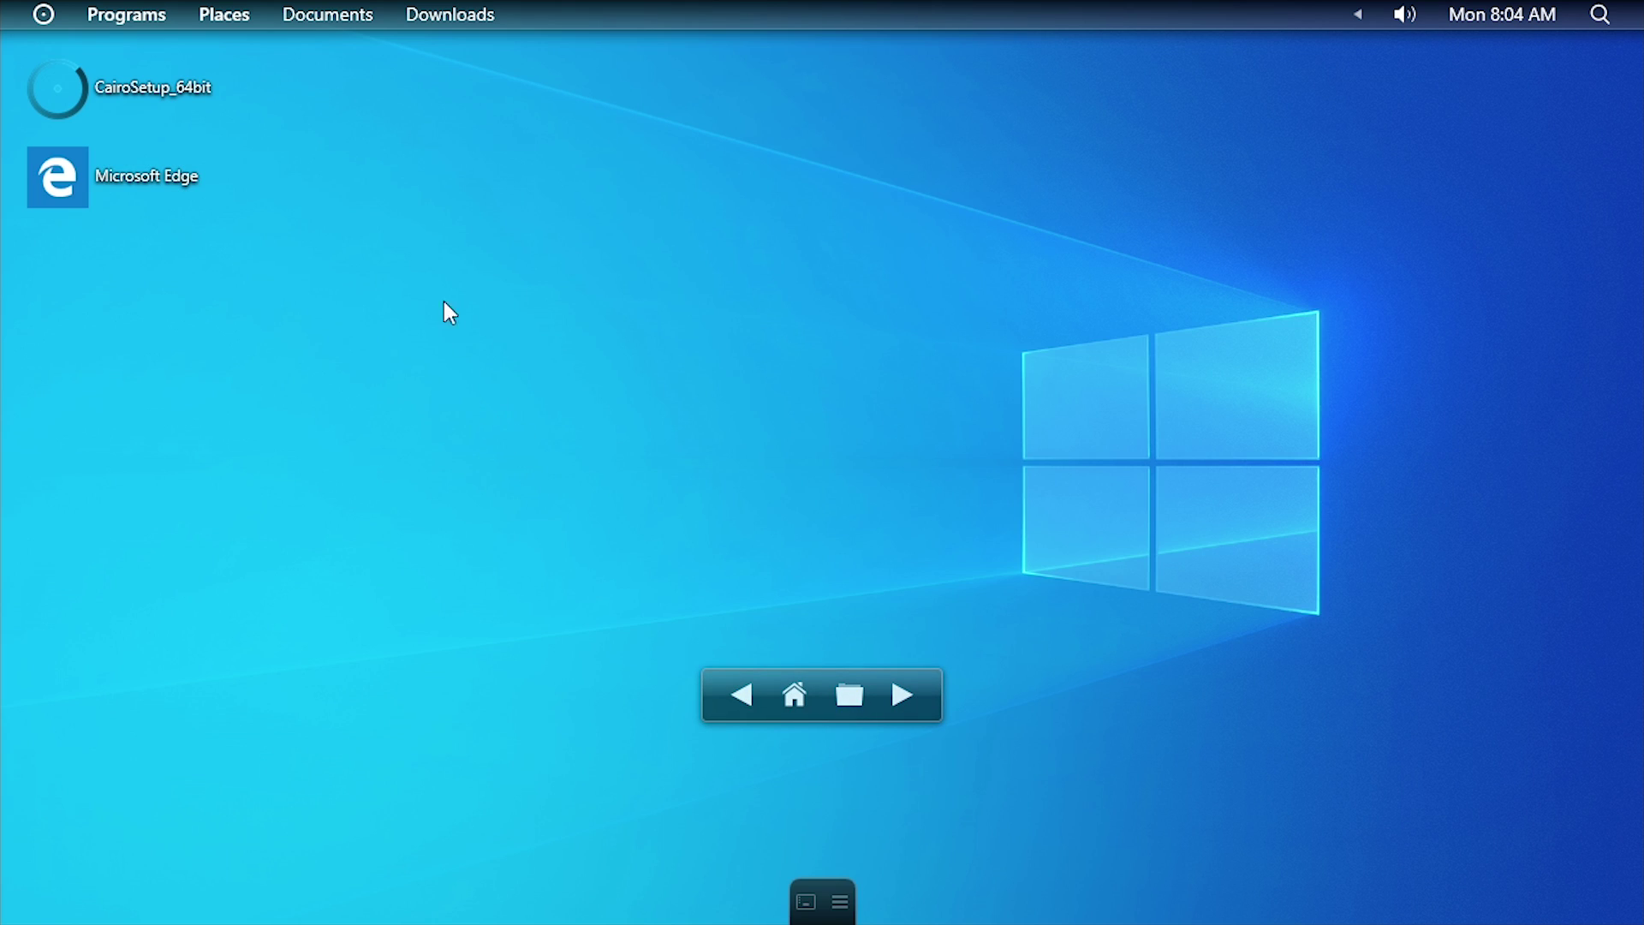
# View the contents of the Documents and Downloads stacks in the menu bar and close them.
pyautogui.click(319, 25)
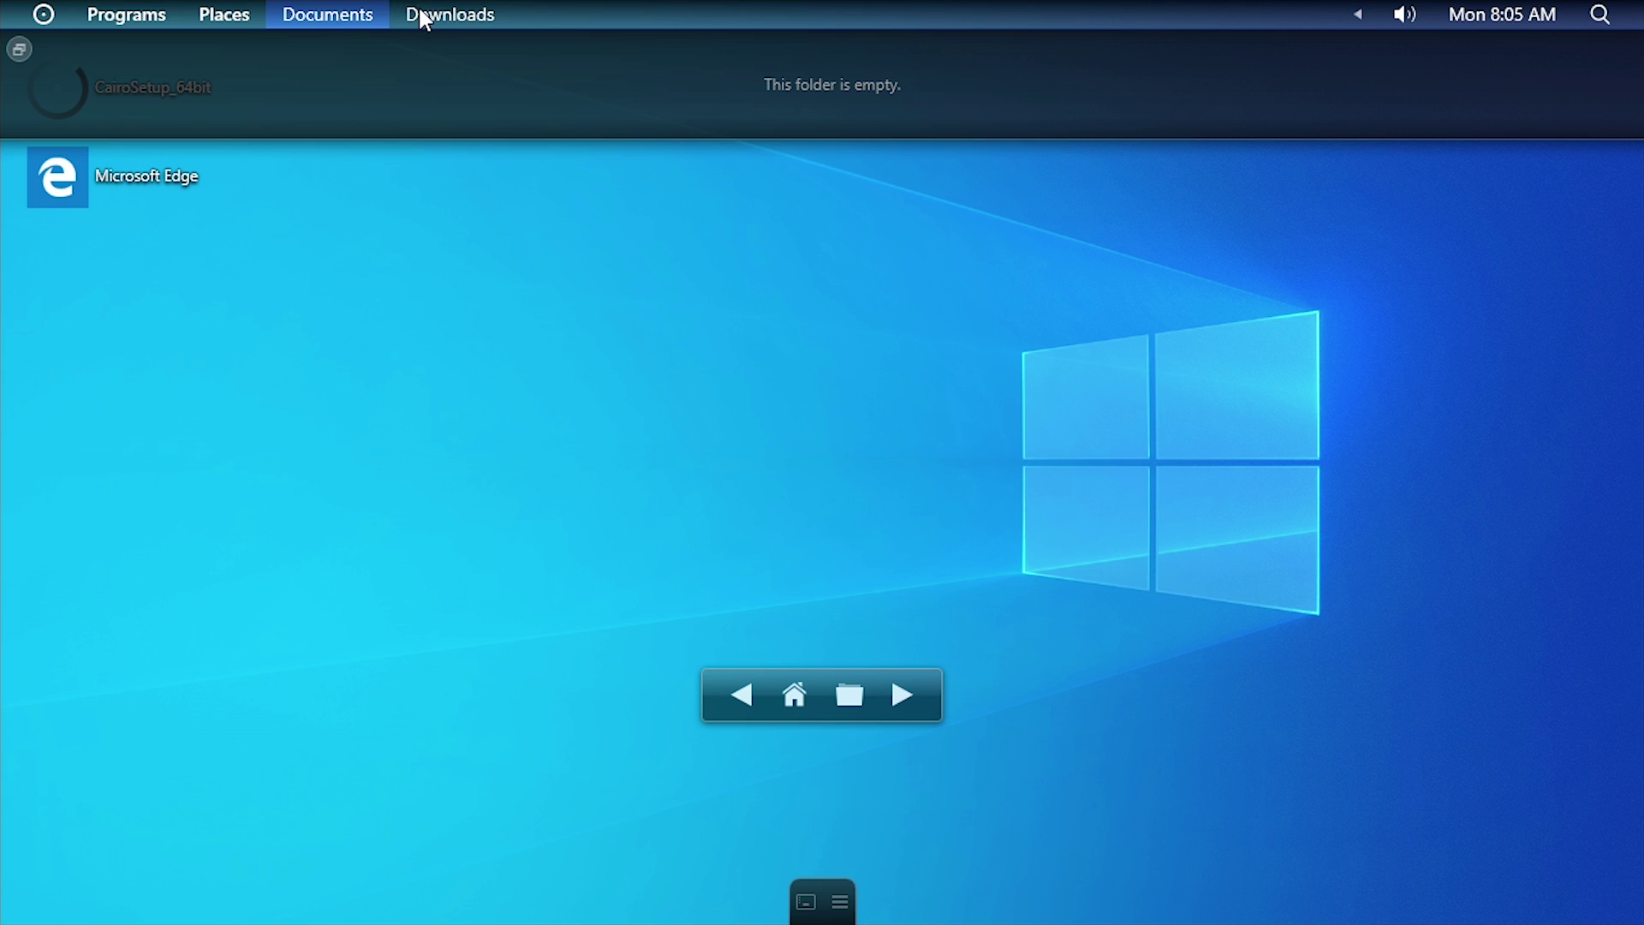
pyautogui.click(425, 22)
pyautogui.click(356, 20)
pyautogui.click(572, 180)
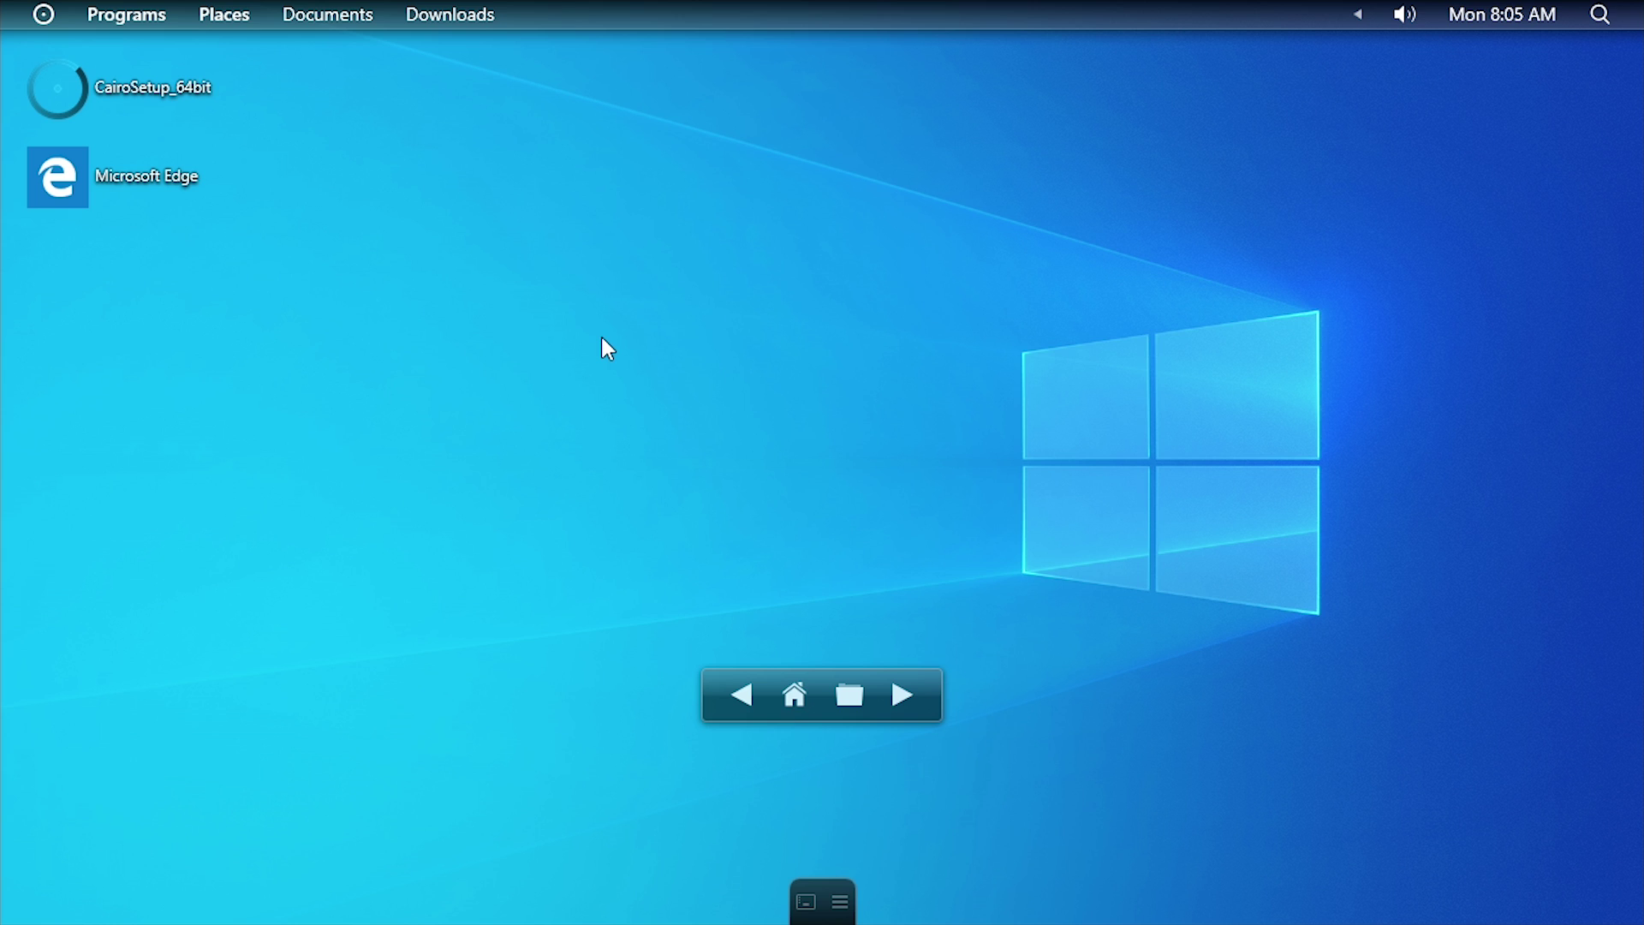
pyautogui.click(314, 17)
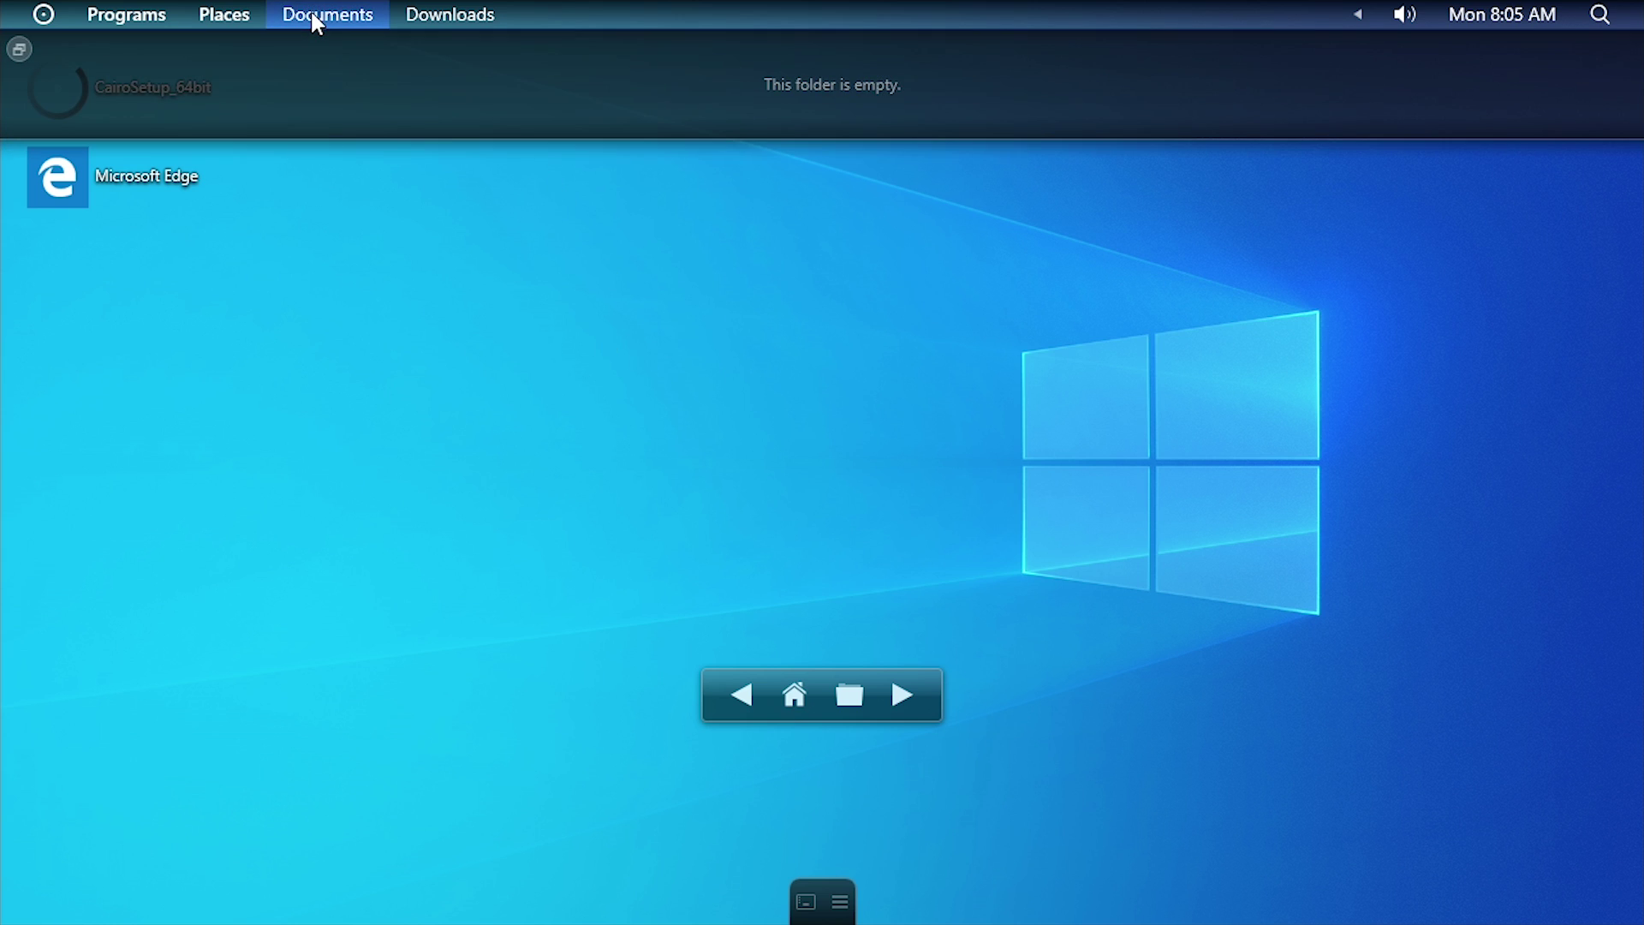
pyautogui.click(586, 245)
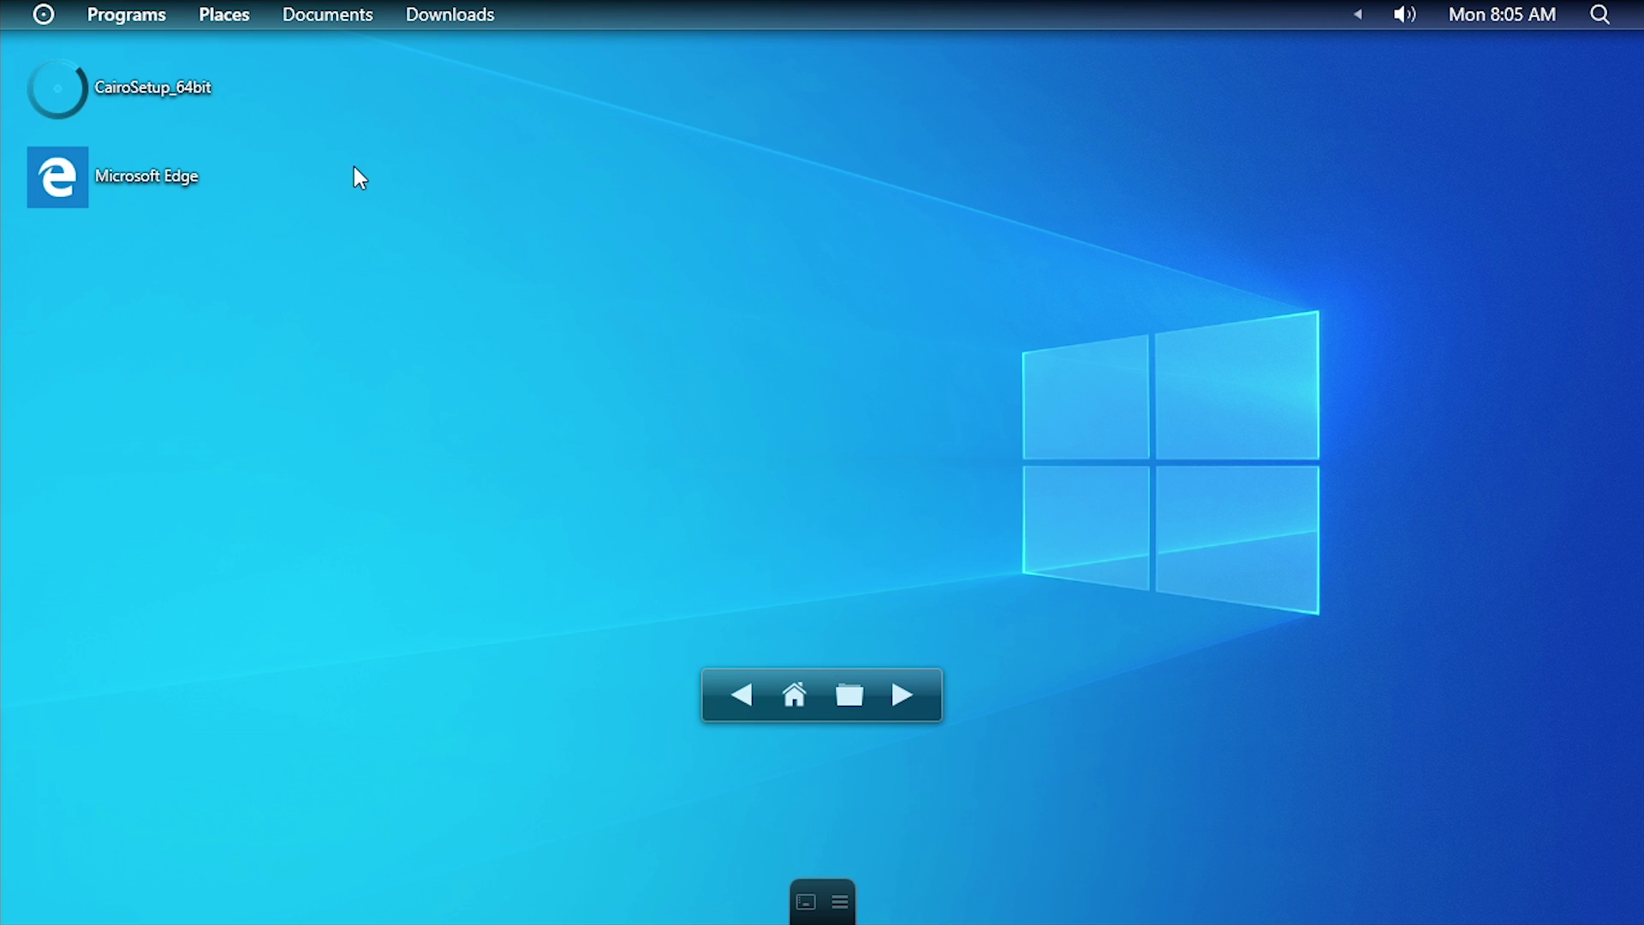
# Add the Windows folder from Local Disk (C:) to the menu bar as a stack and browse its contents.
pyautogui.click(223, 24)
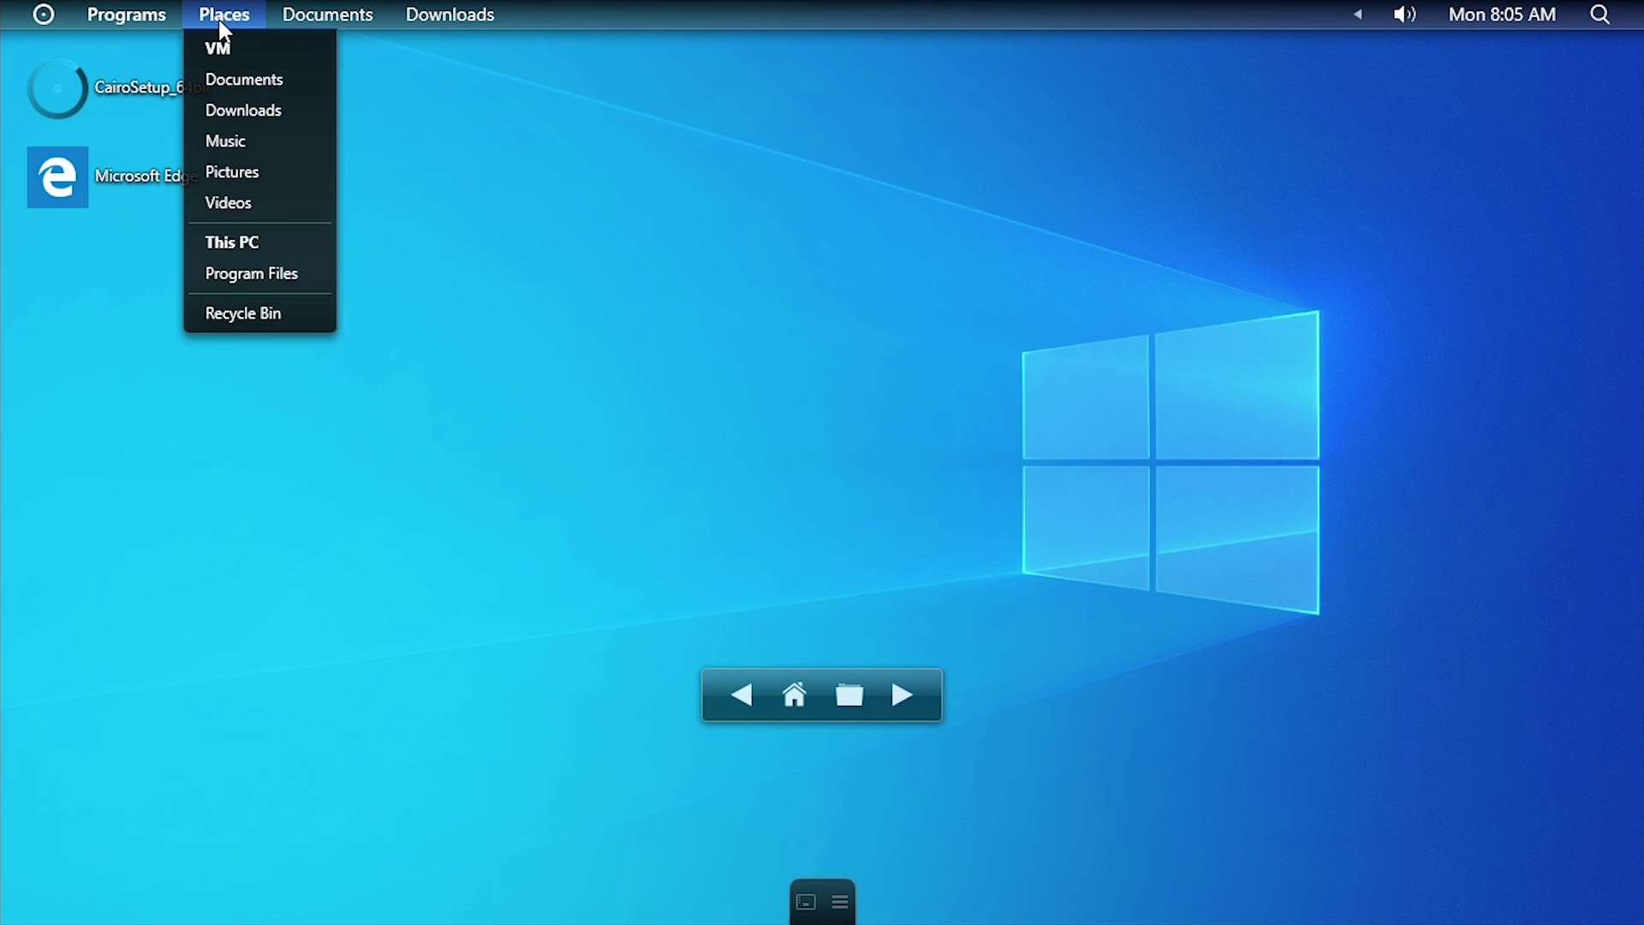
pyautogui.click(251, 253)
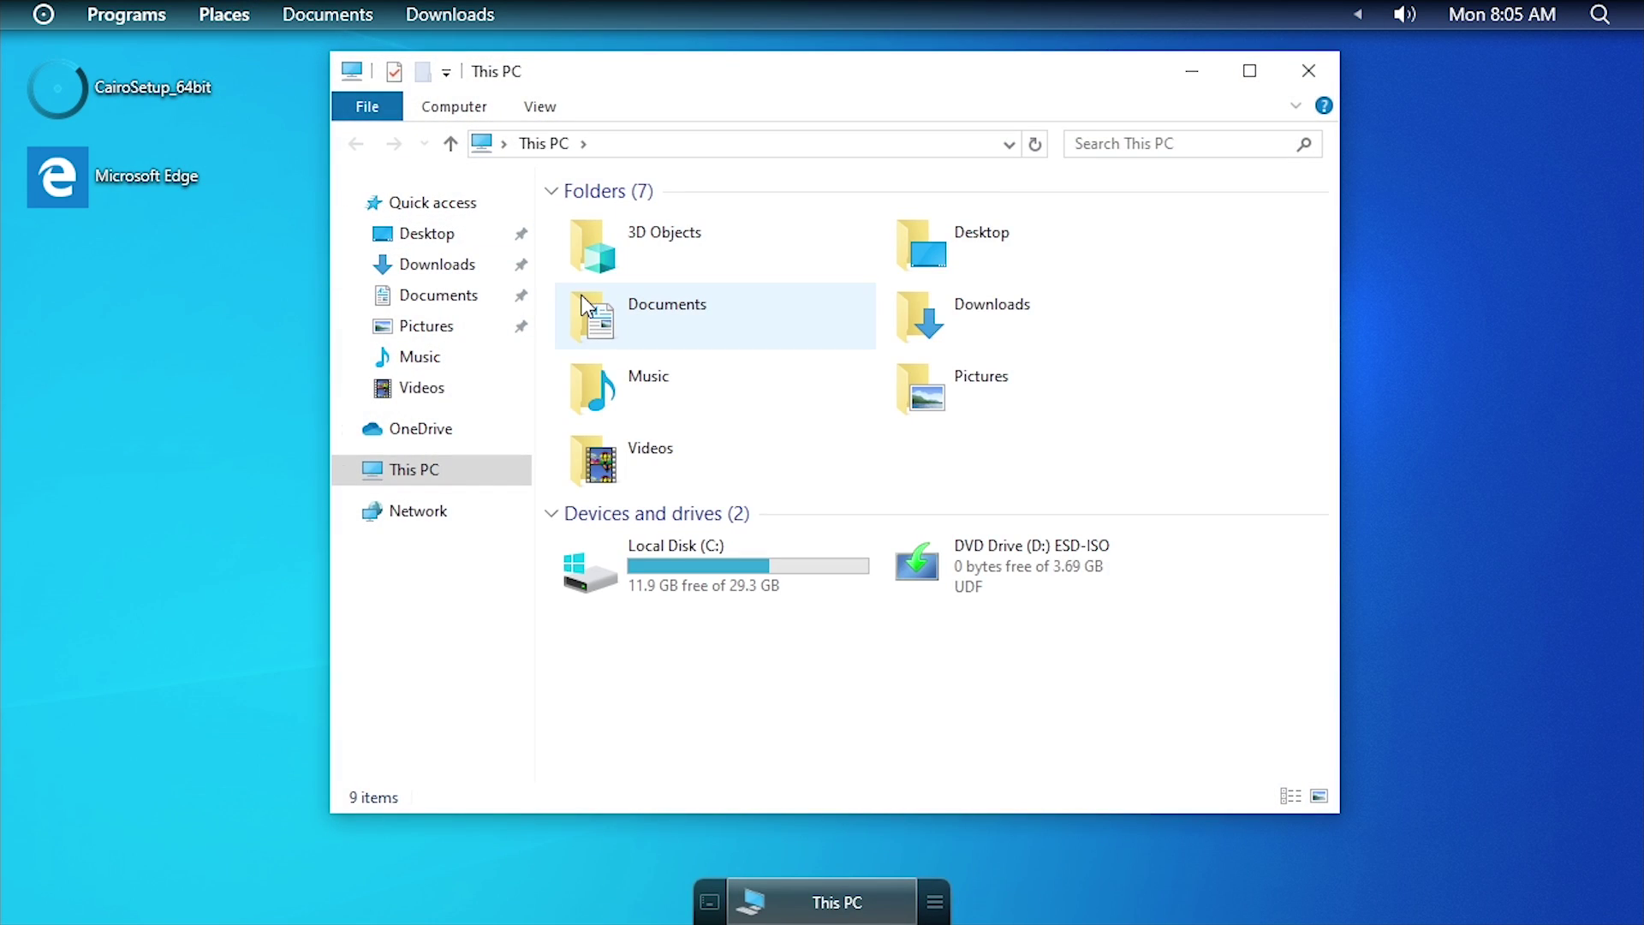
pyautogui.doubleClick(733, 568)
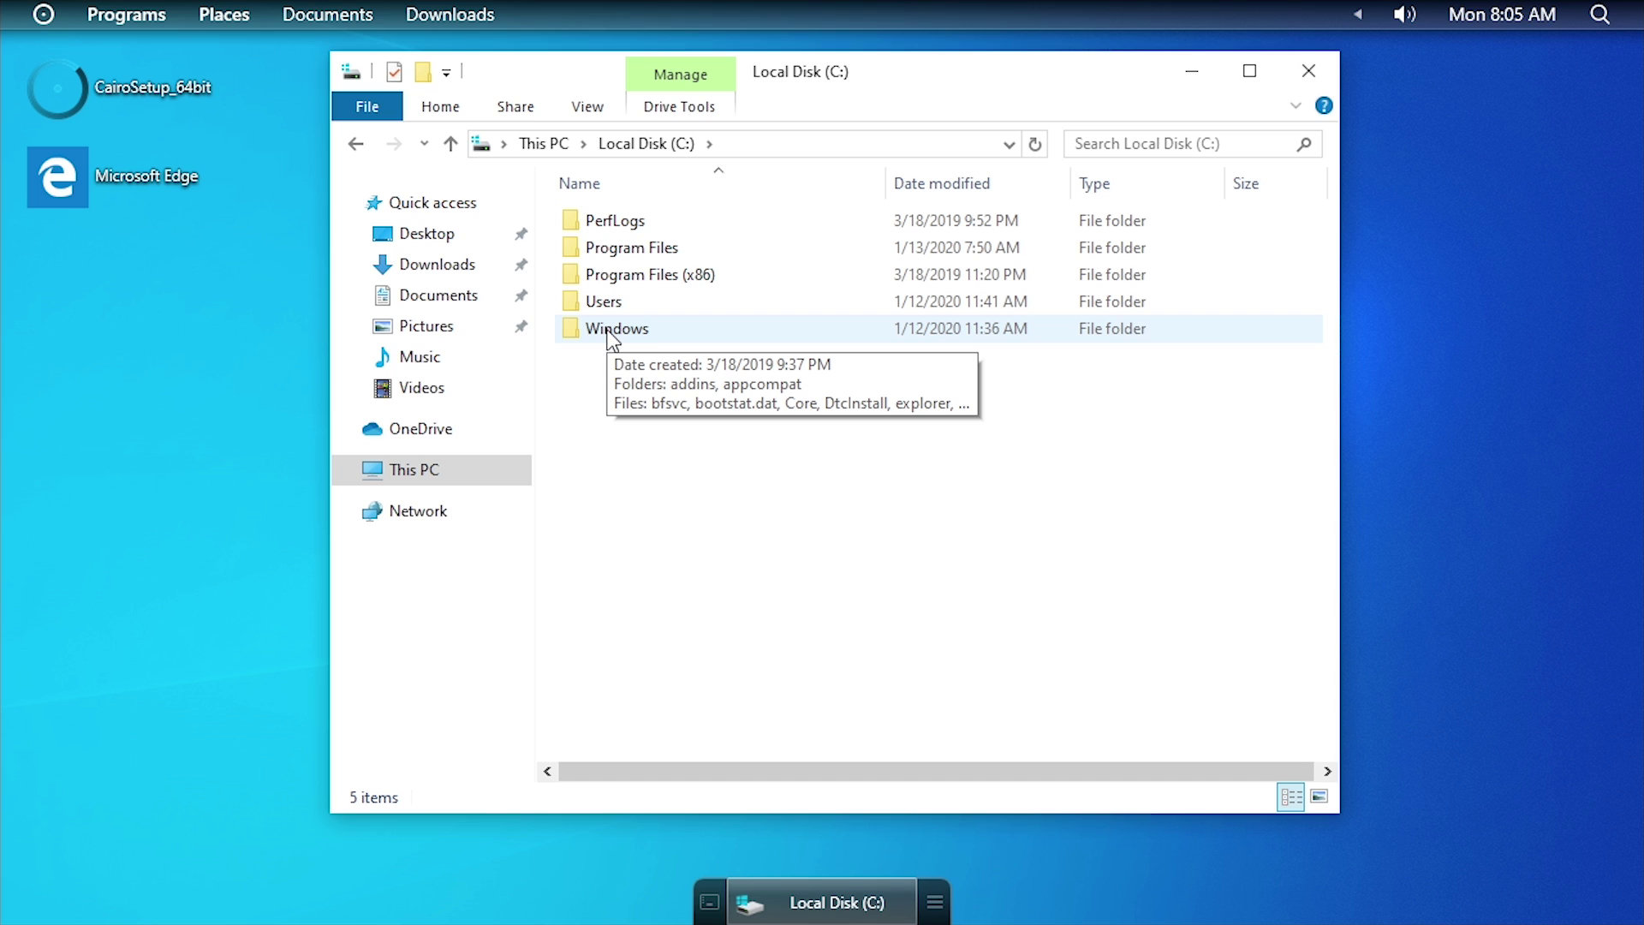
pyautogui.moveTo(603, 331); pyautogui.dragTo(536, 12)
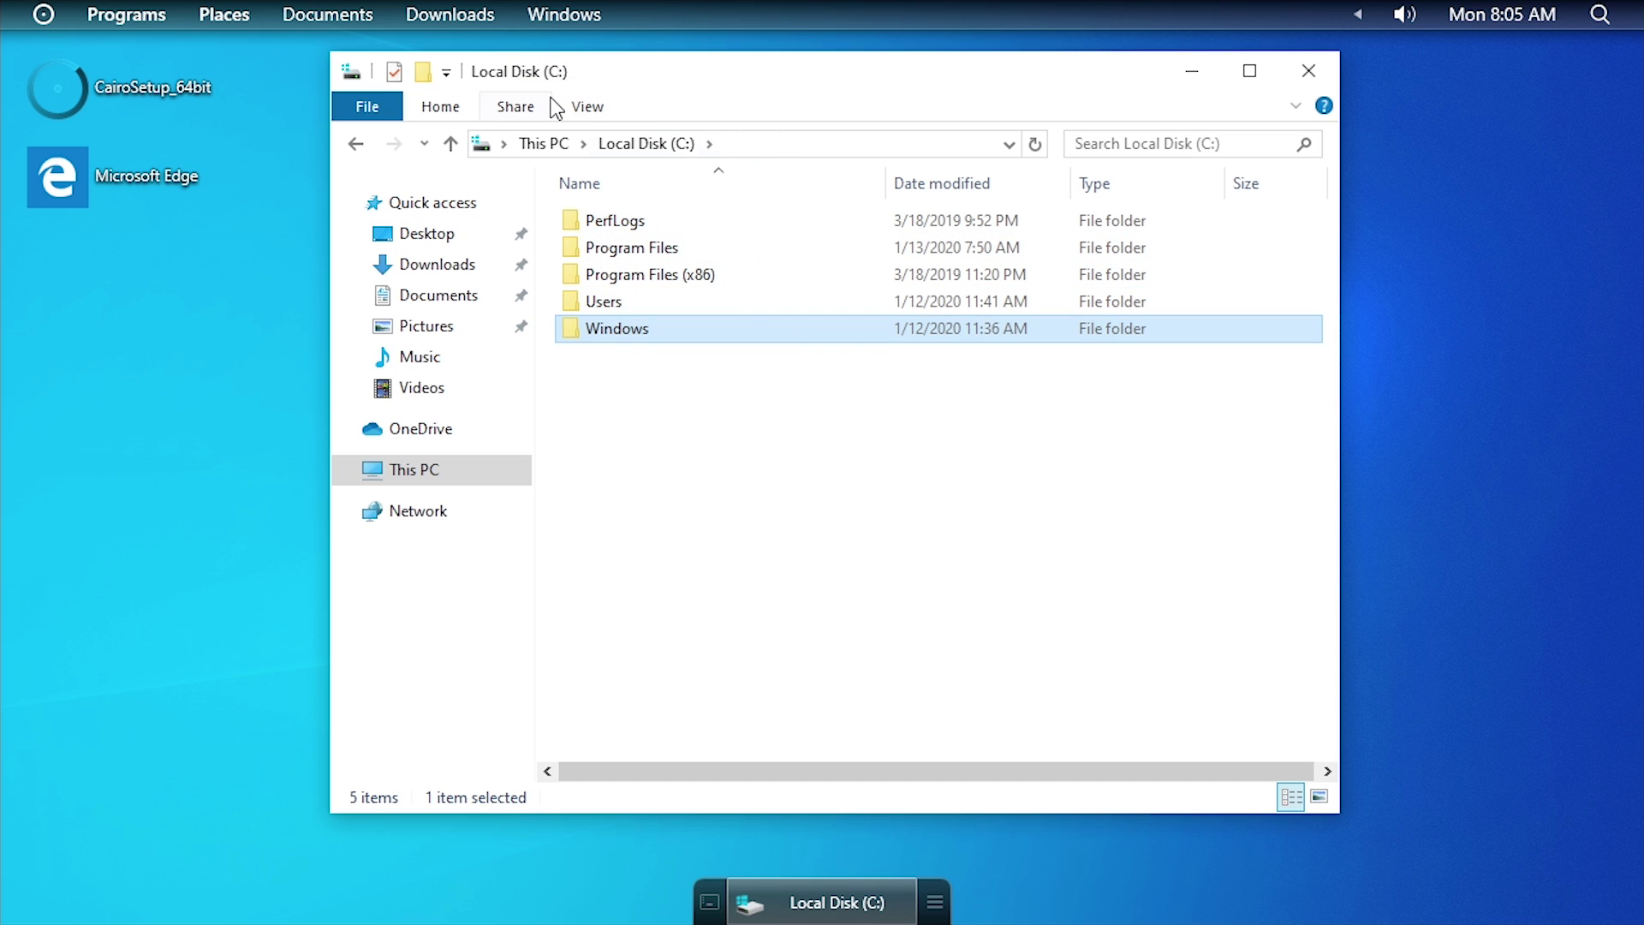
pyautogui.click(559, 16)
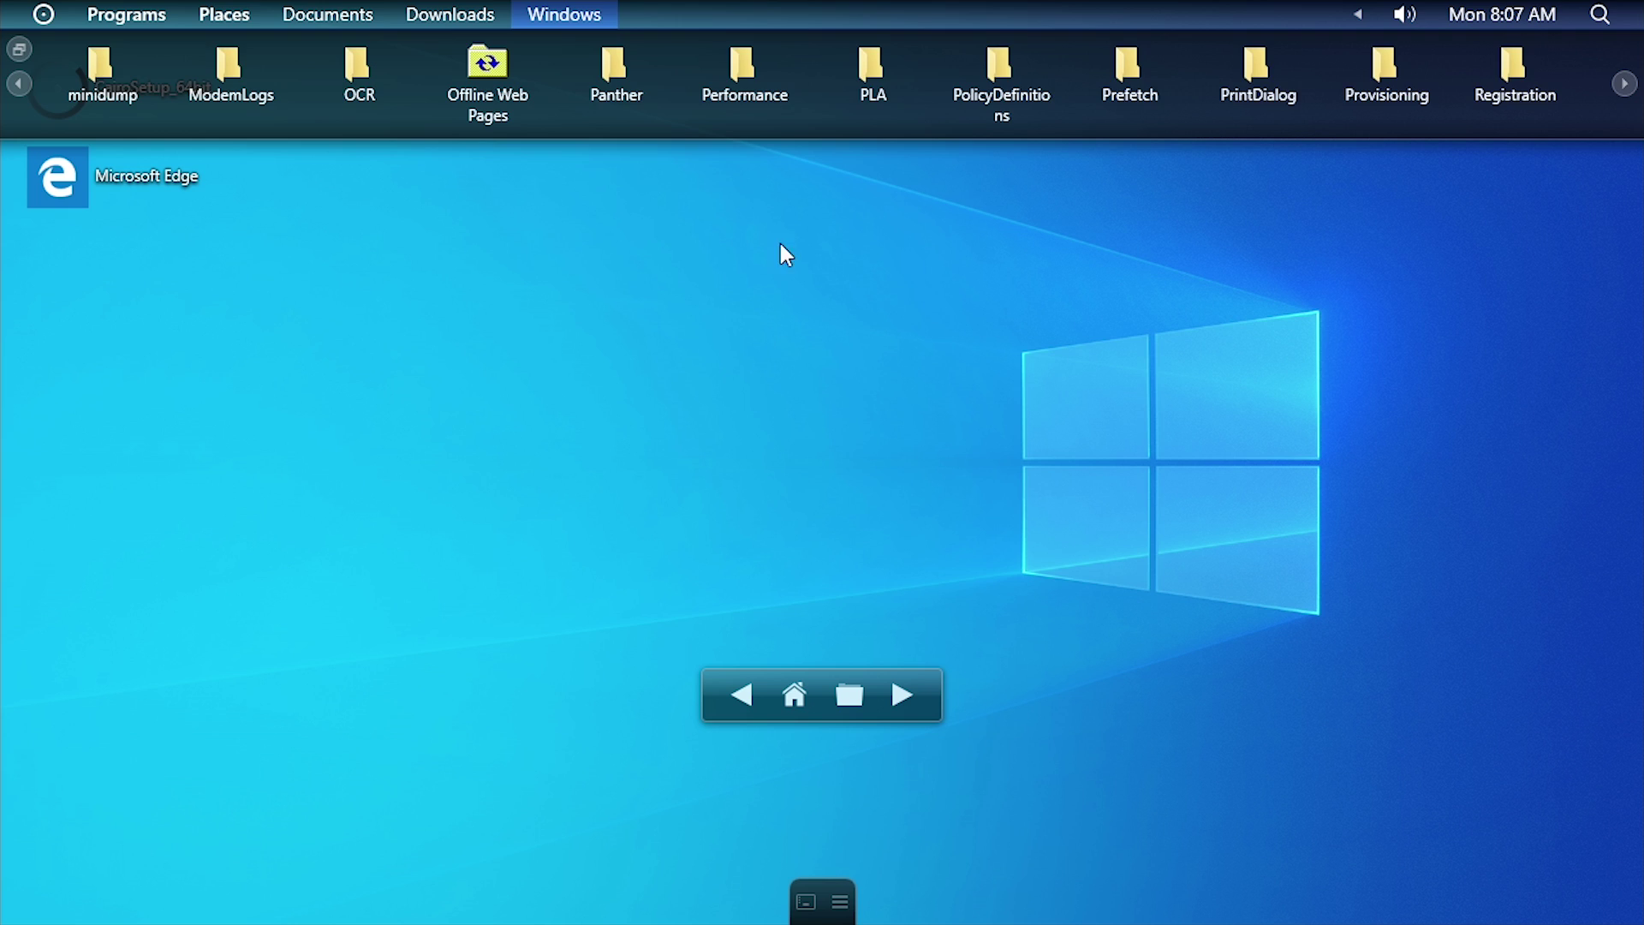
pyautogui.click(940, 294)
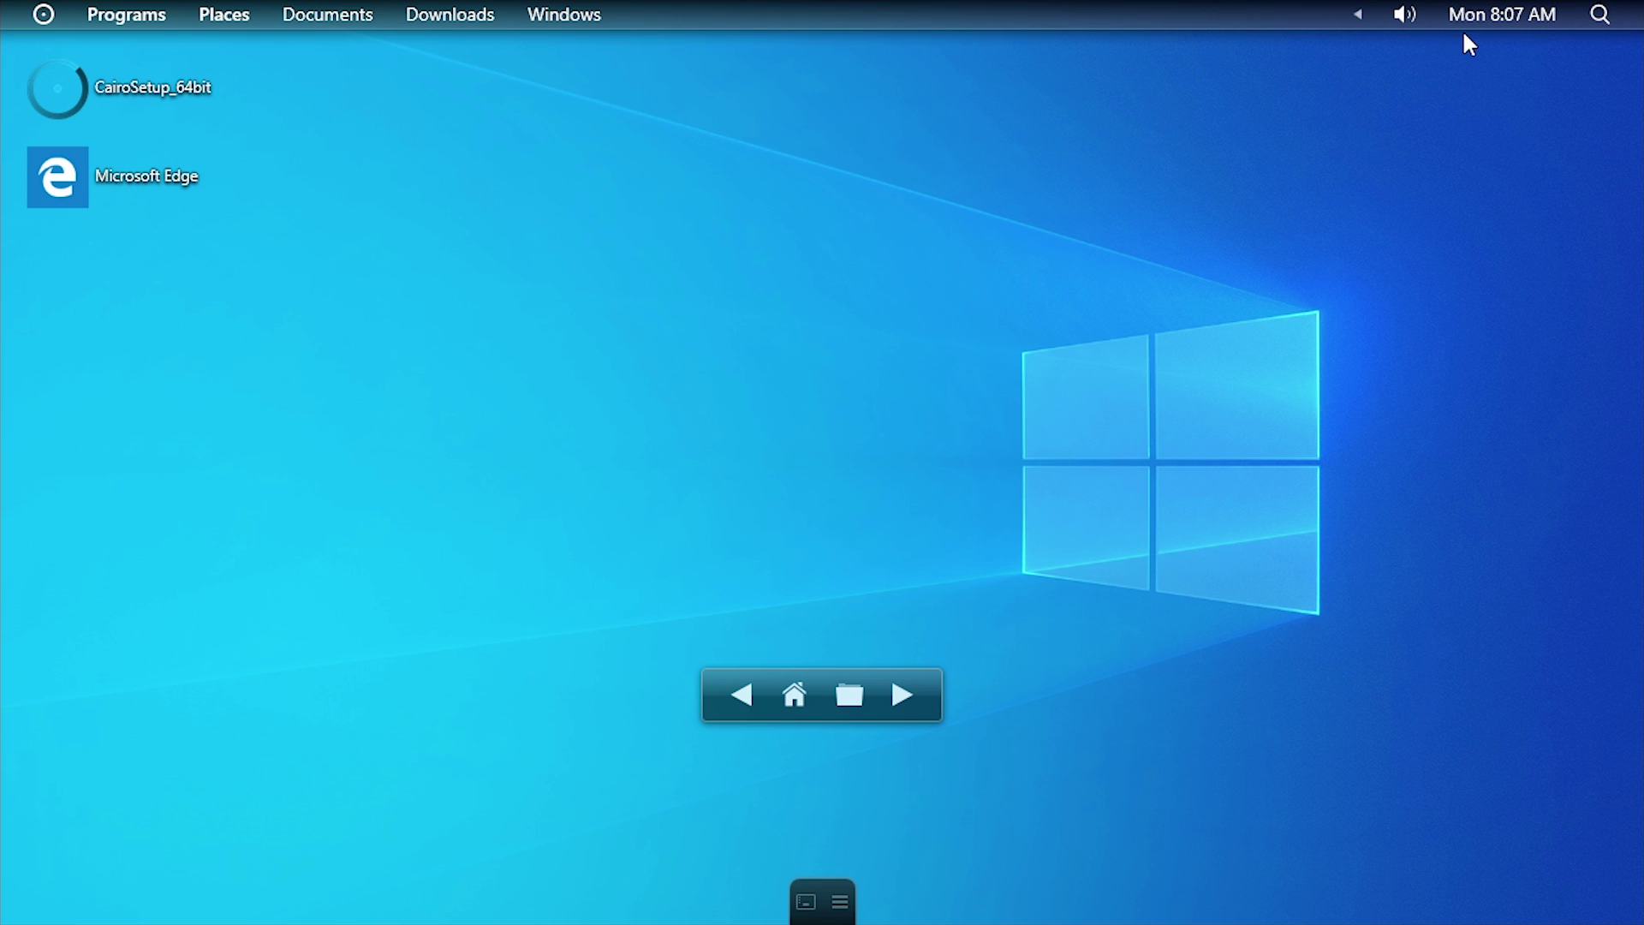
# View the current date and the monthly calendar from the menu bar clock, and close the calendar.
pyautogui.moveTo(1475, 18)
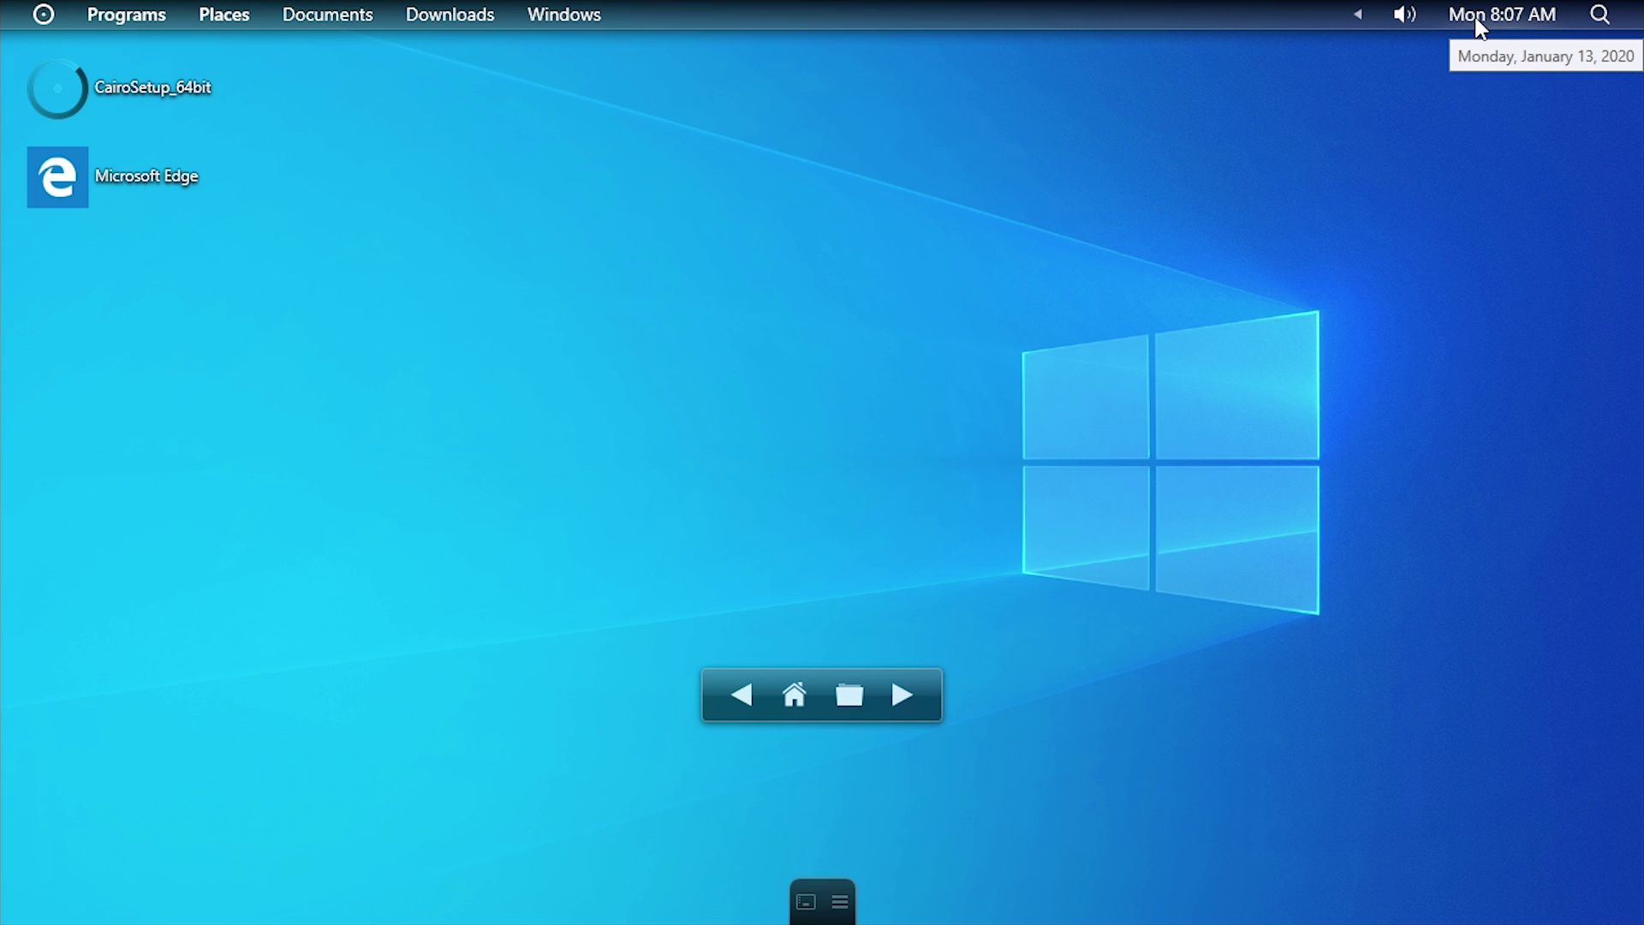
pyautogui.click(1480, 19)
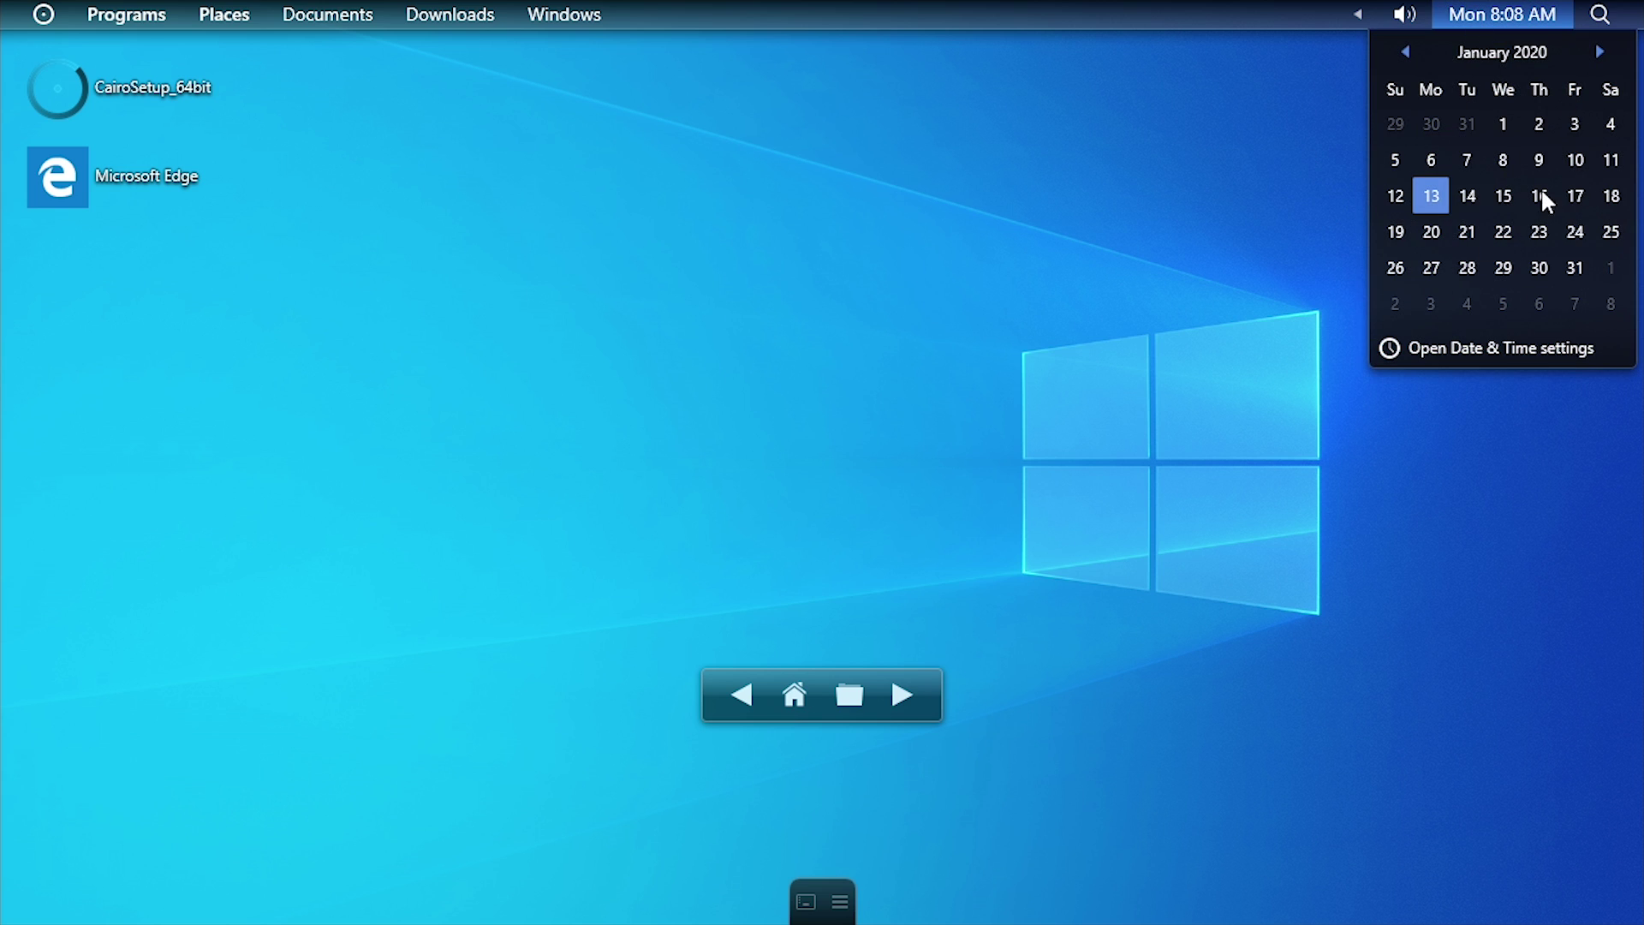
pyautogui.click(1240, 202)
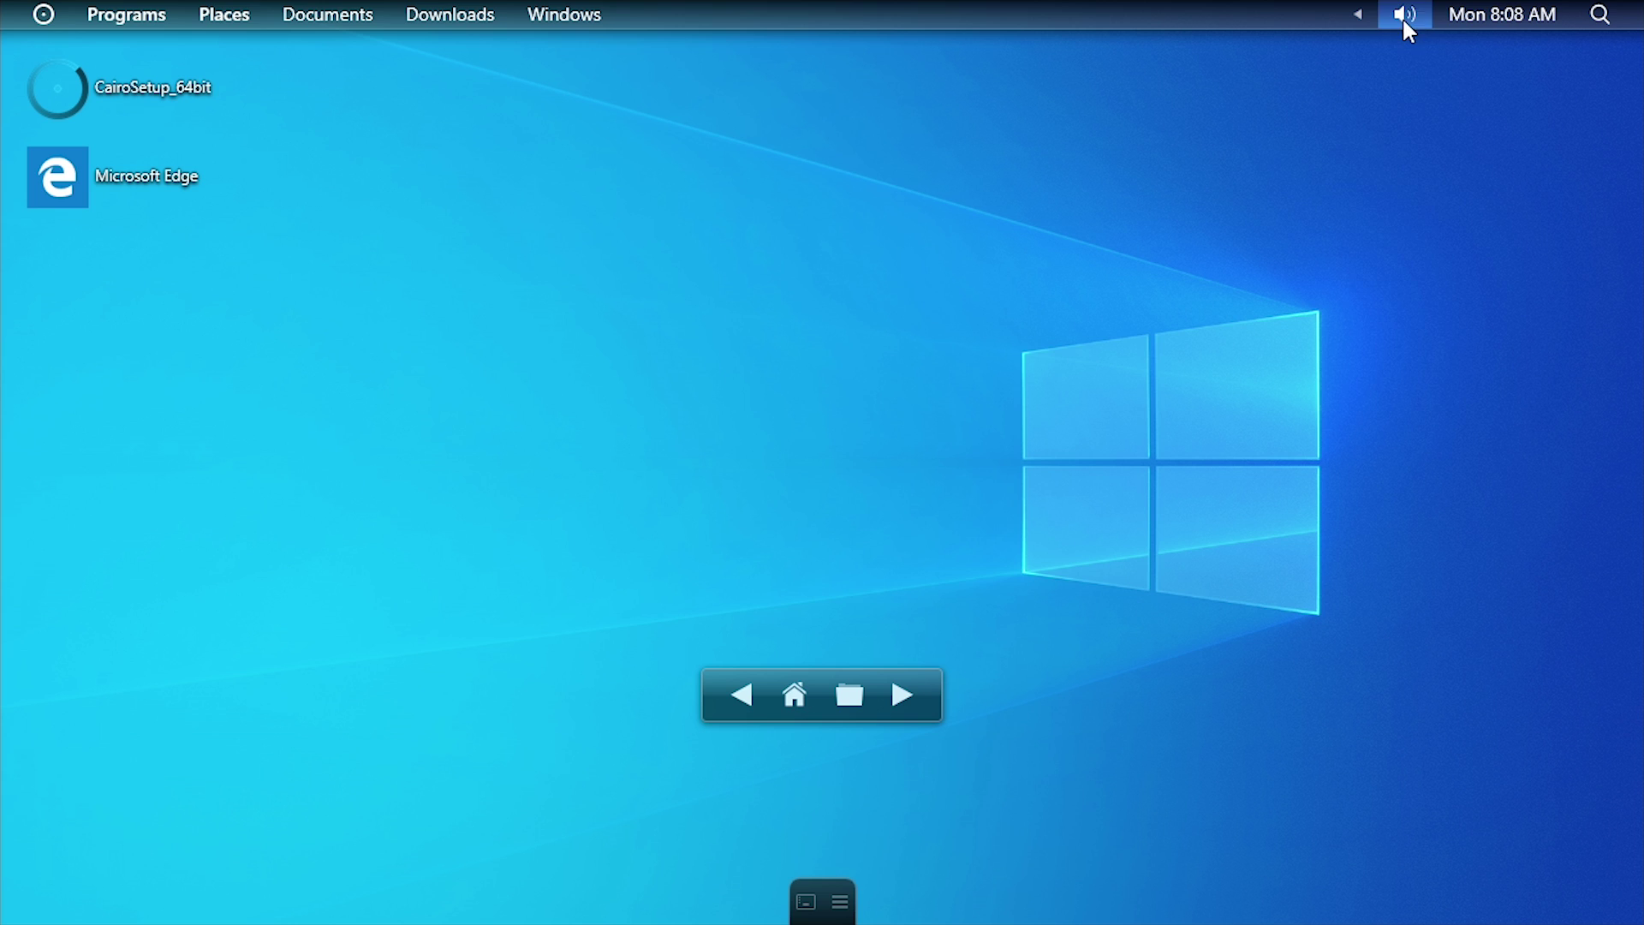
# Lower the system volume, and expand and collapse the notification area icons.
pyautogui.click(1402, 16)
pyautogui.moveTo(1401, 133); pyautogui.dragTo(1396, 171)
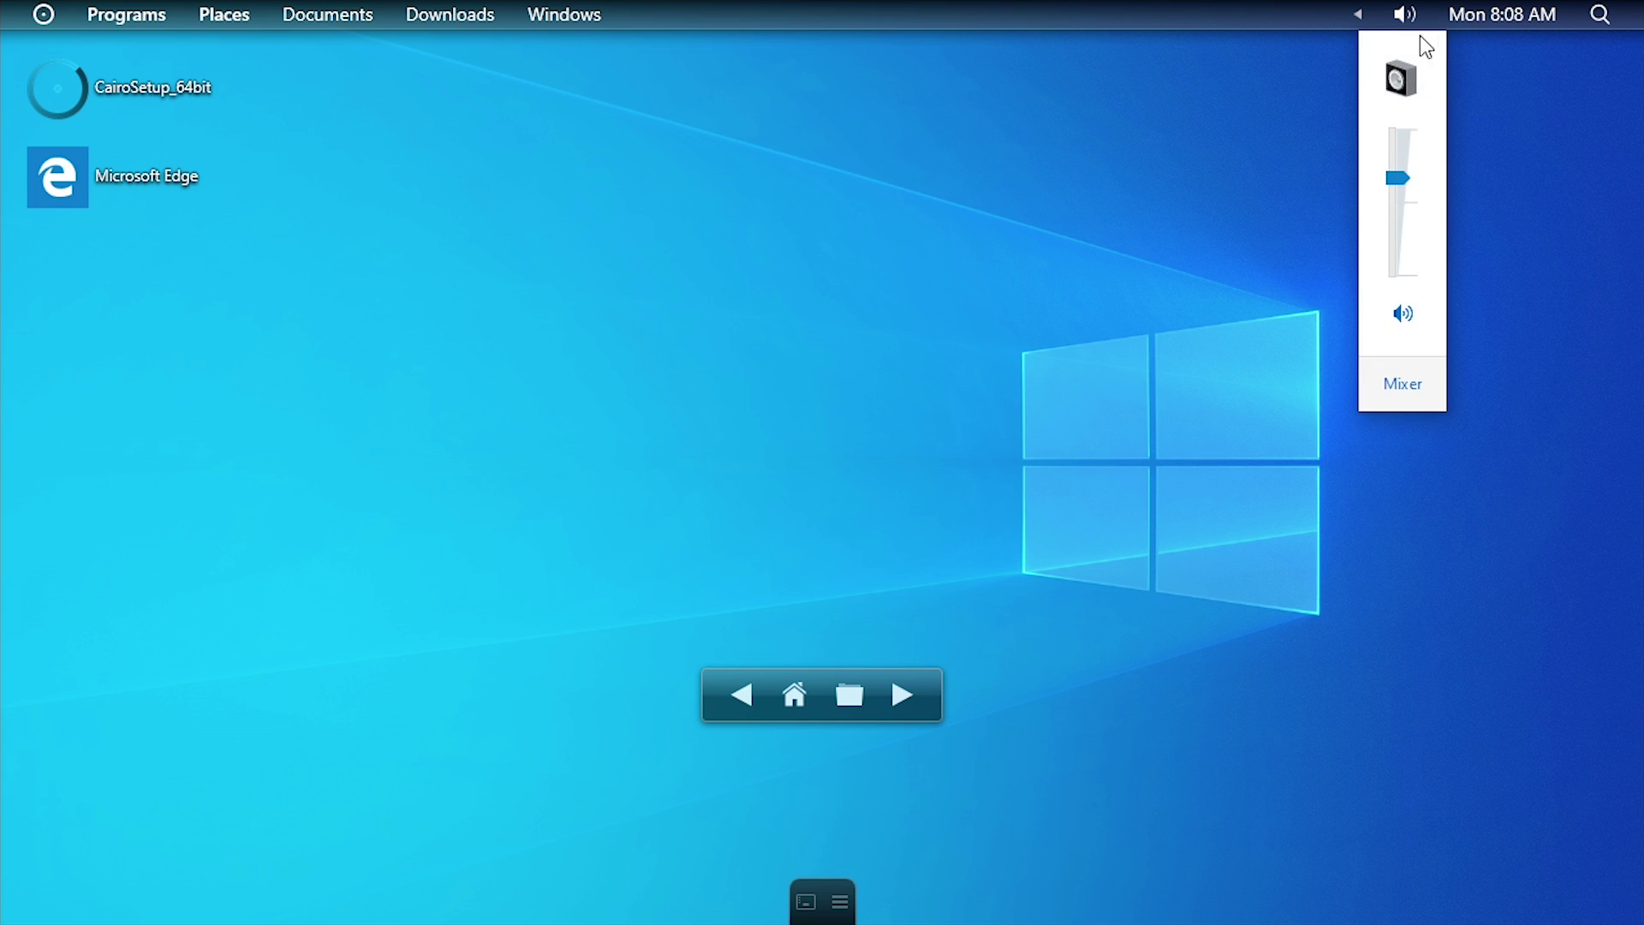
pyautogui.click(1351, 188)
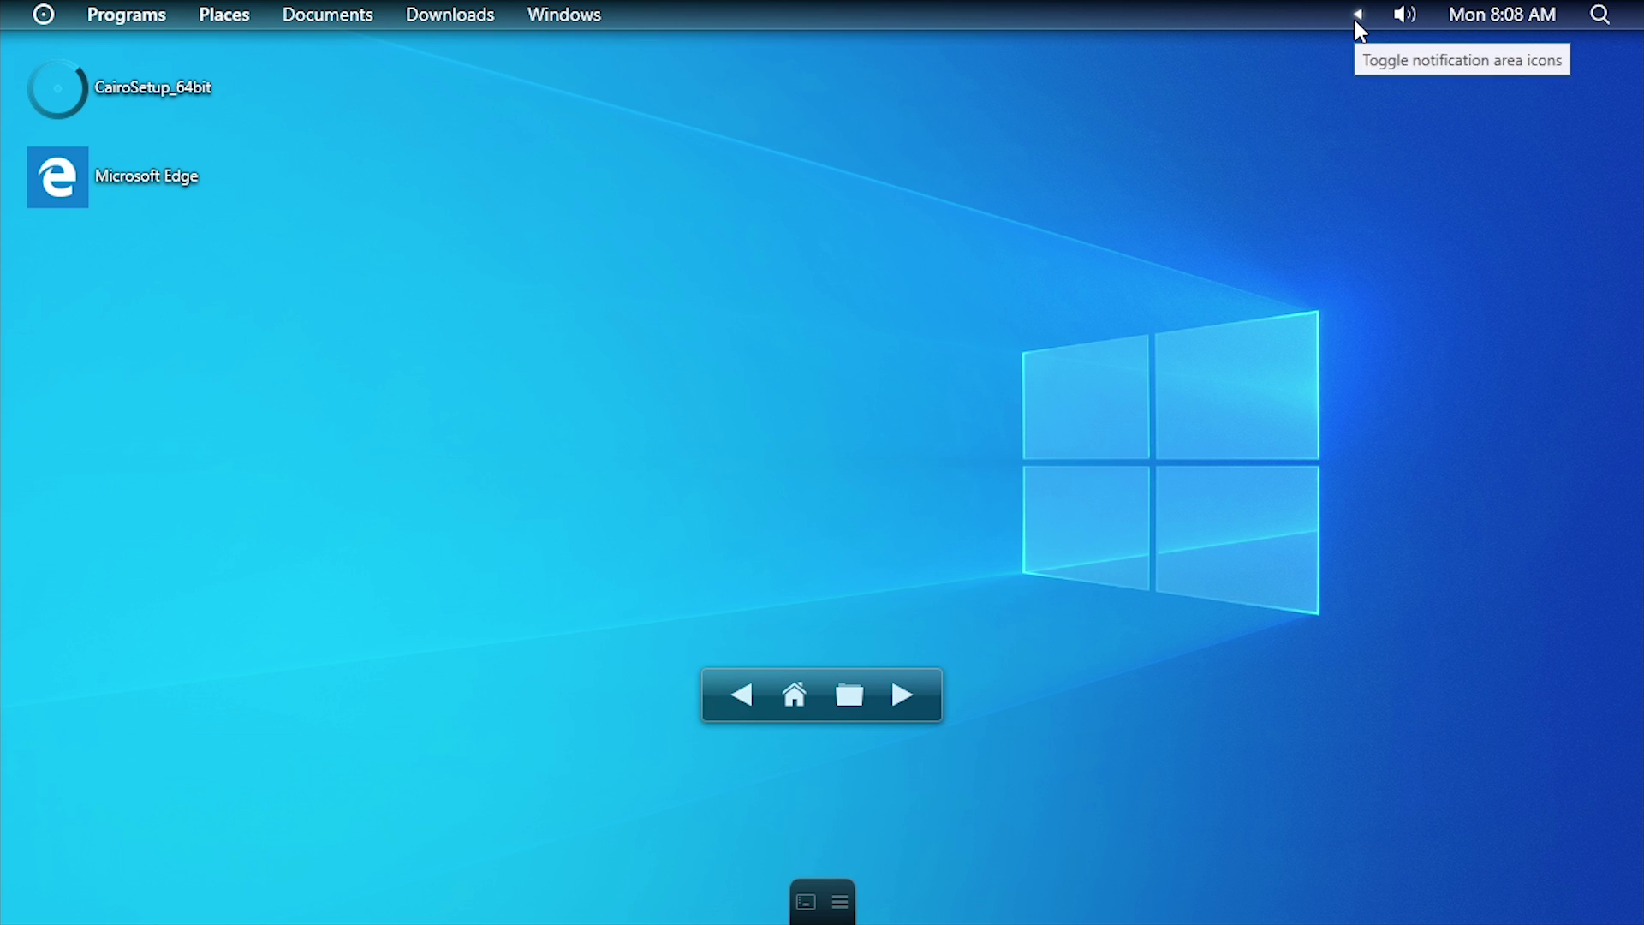
pyautogui.click(1358, 16)
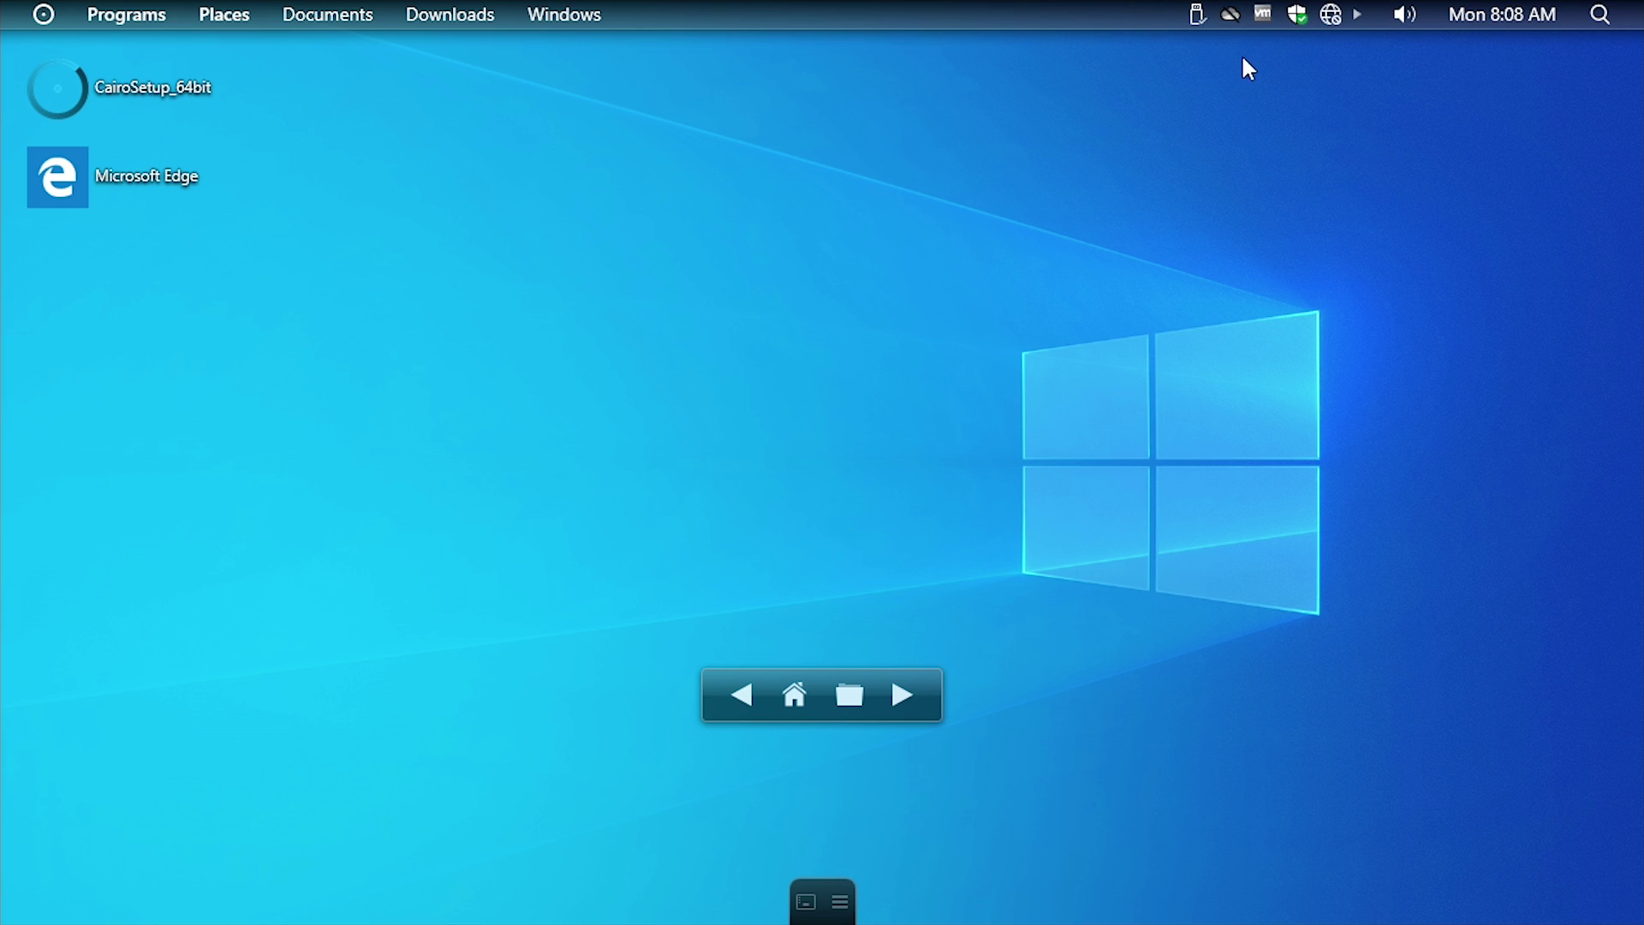
pyautogui.click(1357, 16)
# Search the desktop for "paint" and launch Paint from the results.
pyautogui.click(1593, 19)
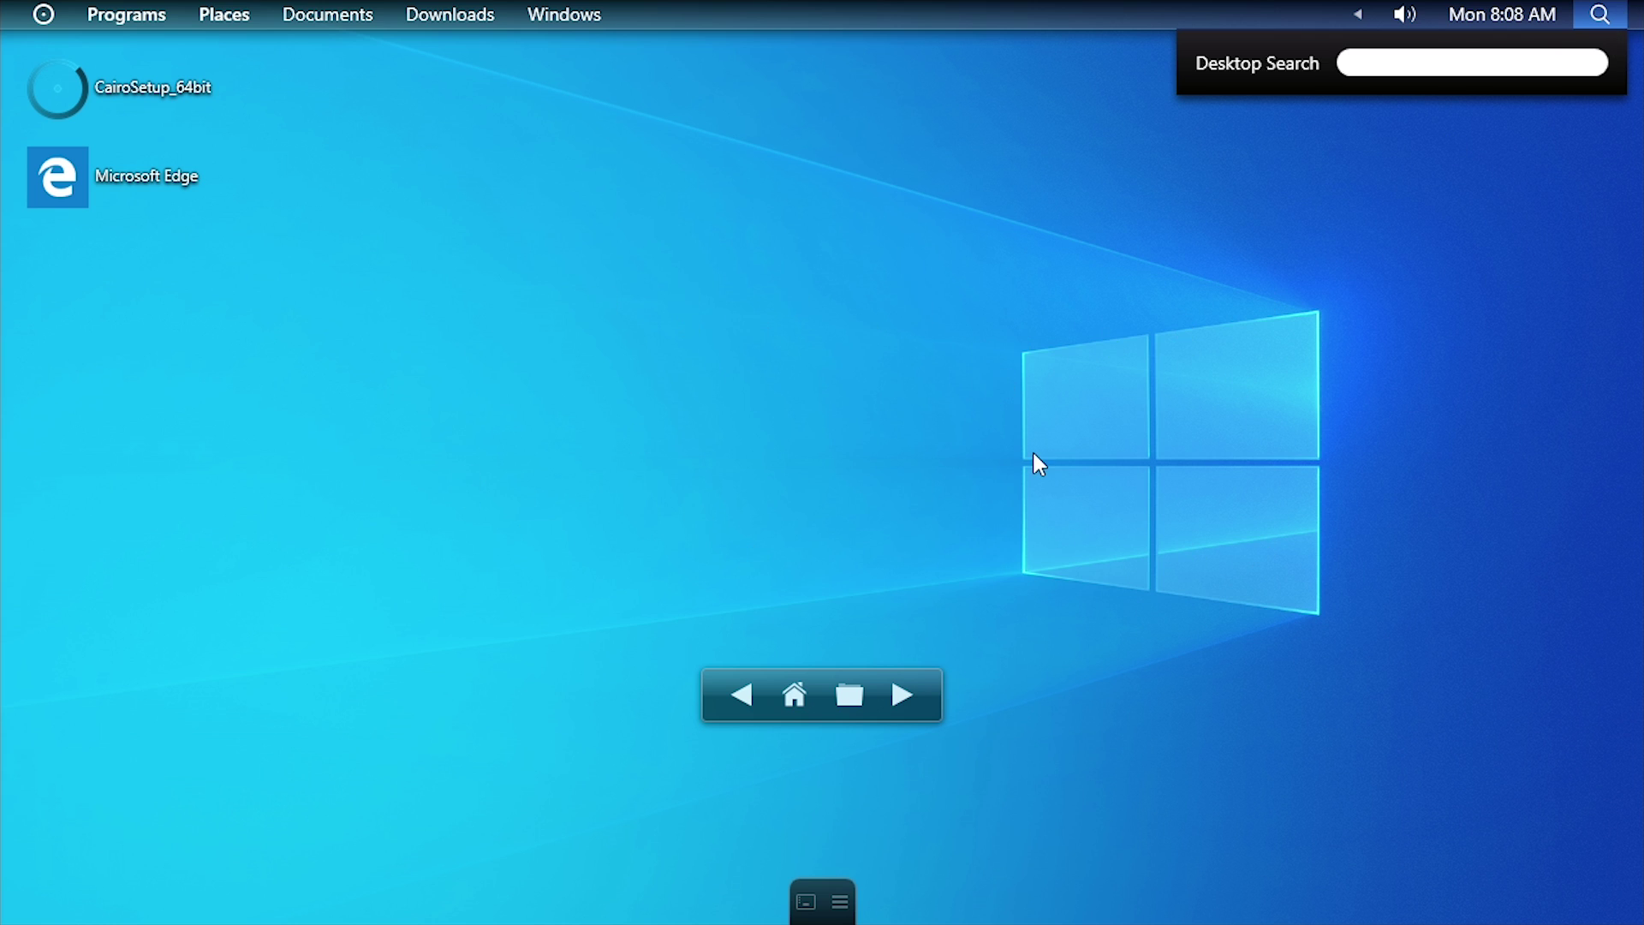
pyautogui.click(1351, 77)
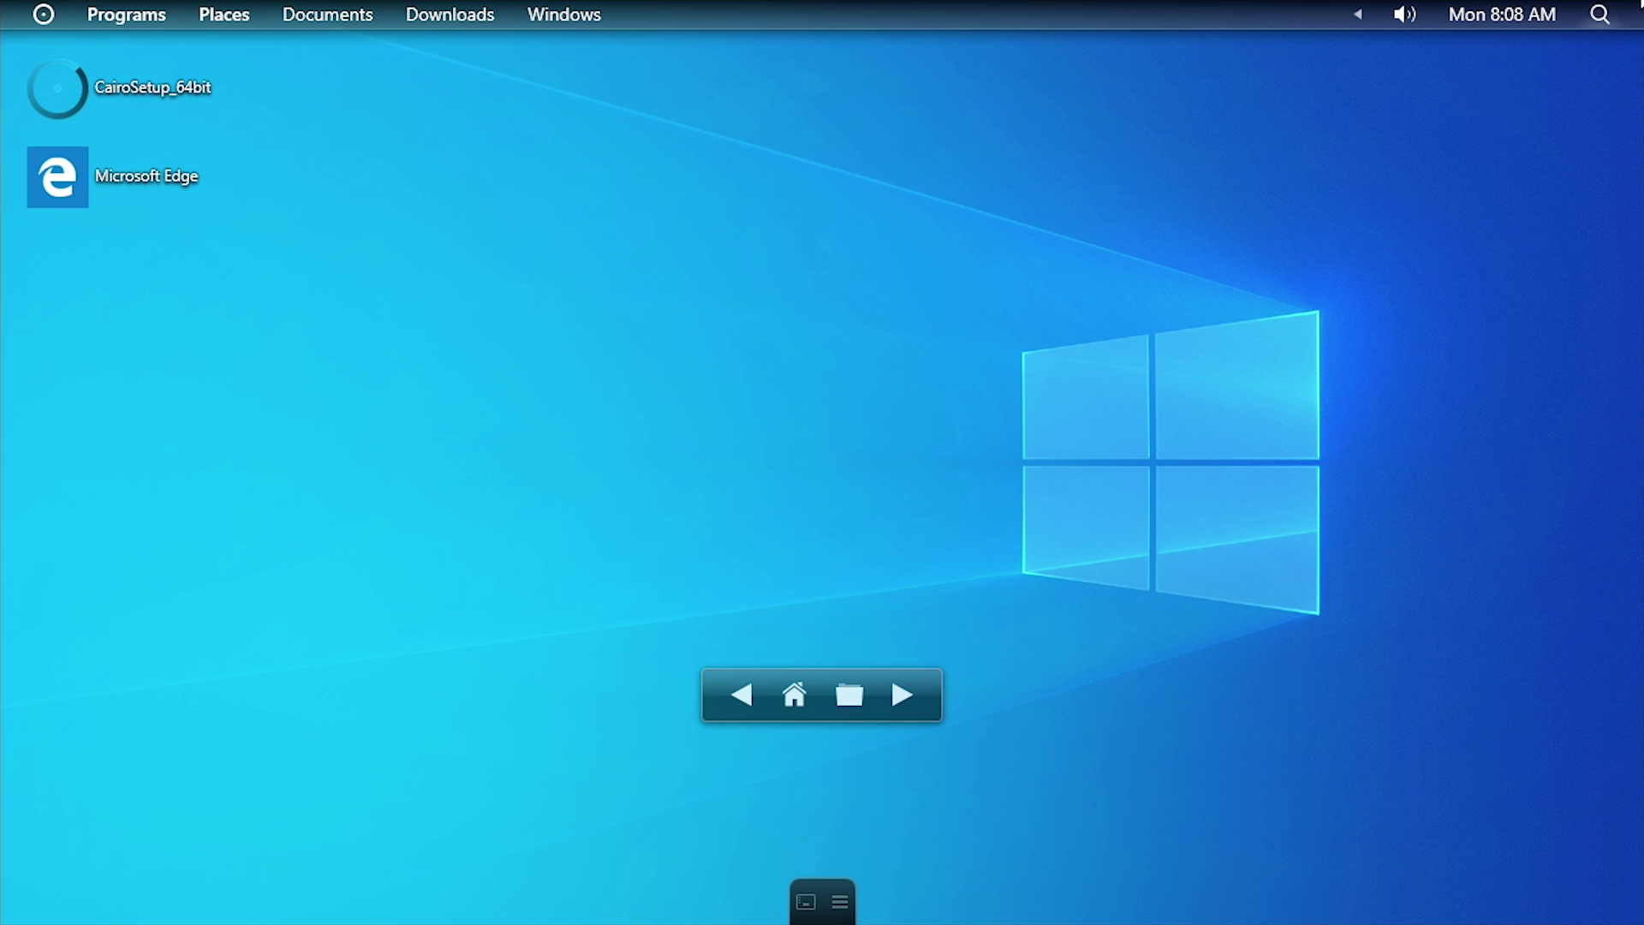
pyautogui.click(1599, 14)
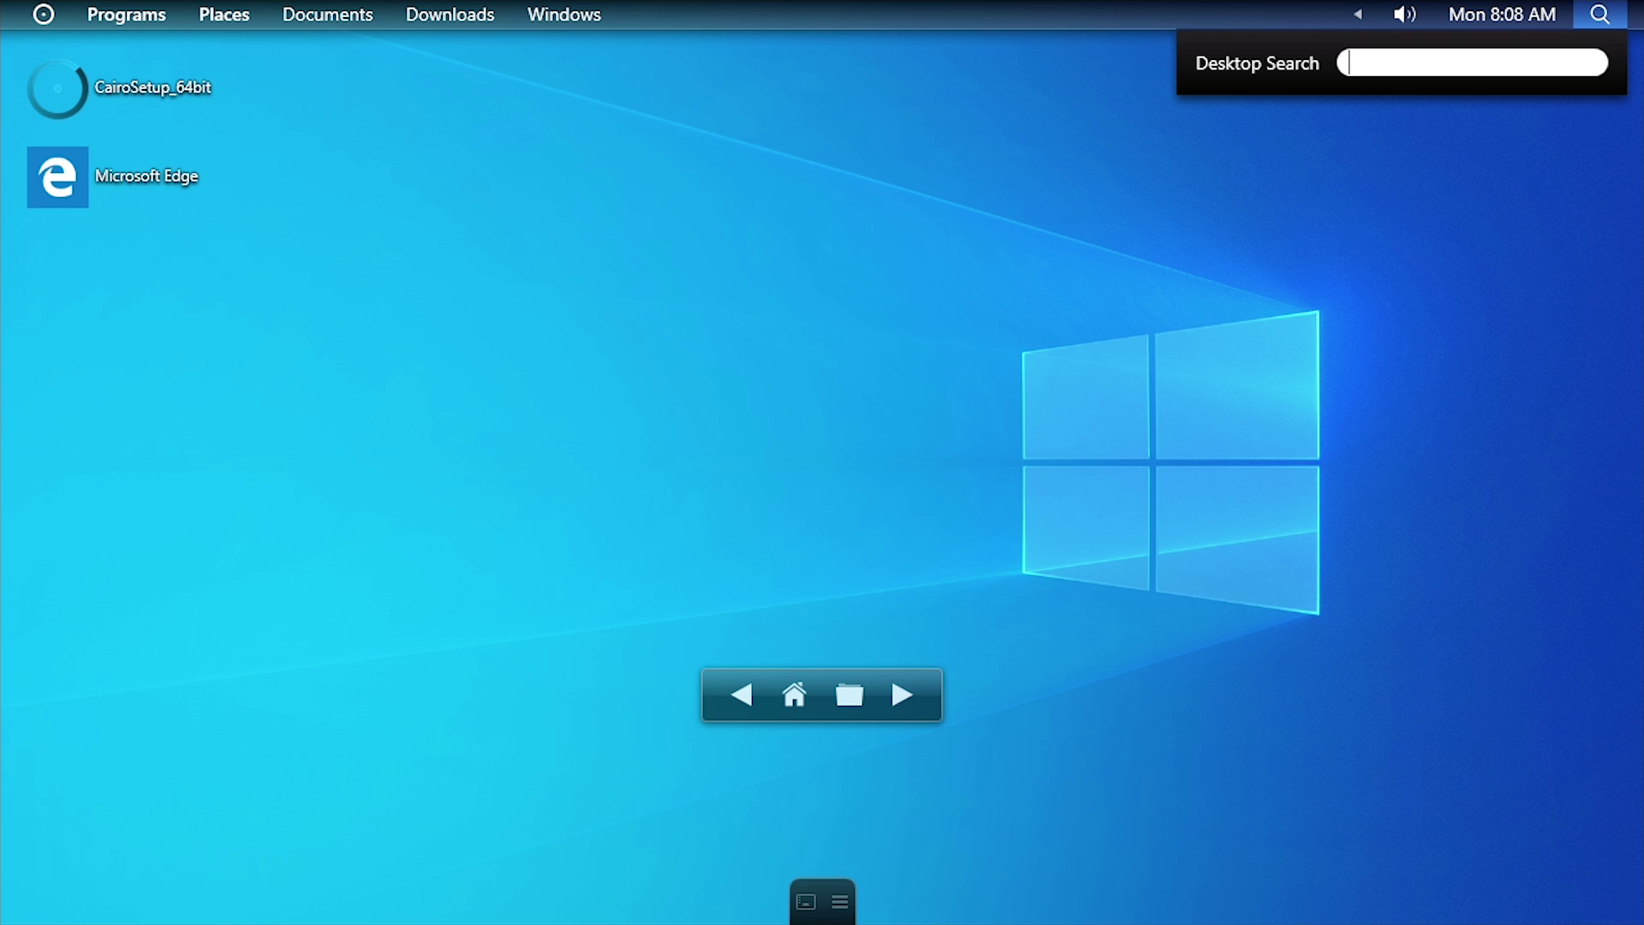
pyautogui.write('paint')
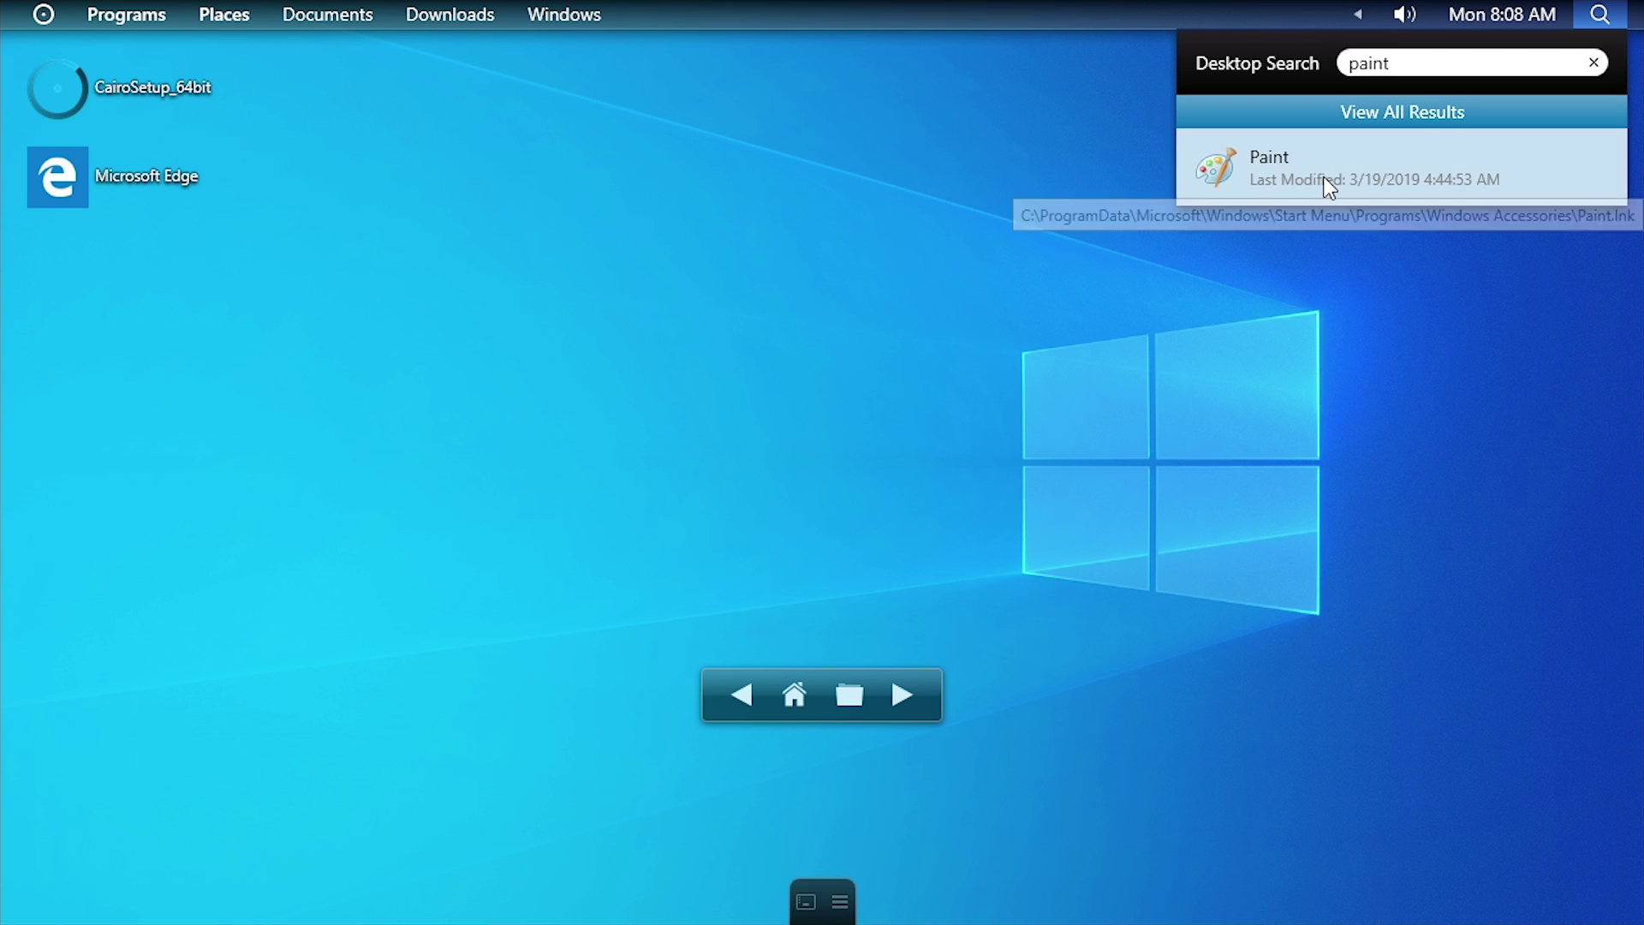
pyautogui.click(1329, 180)
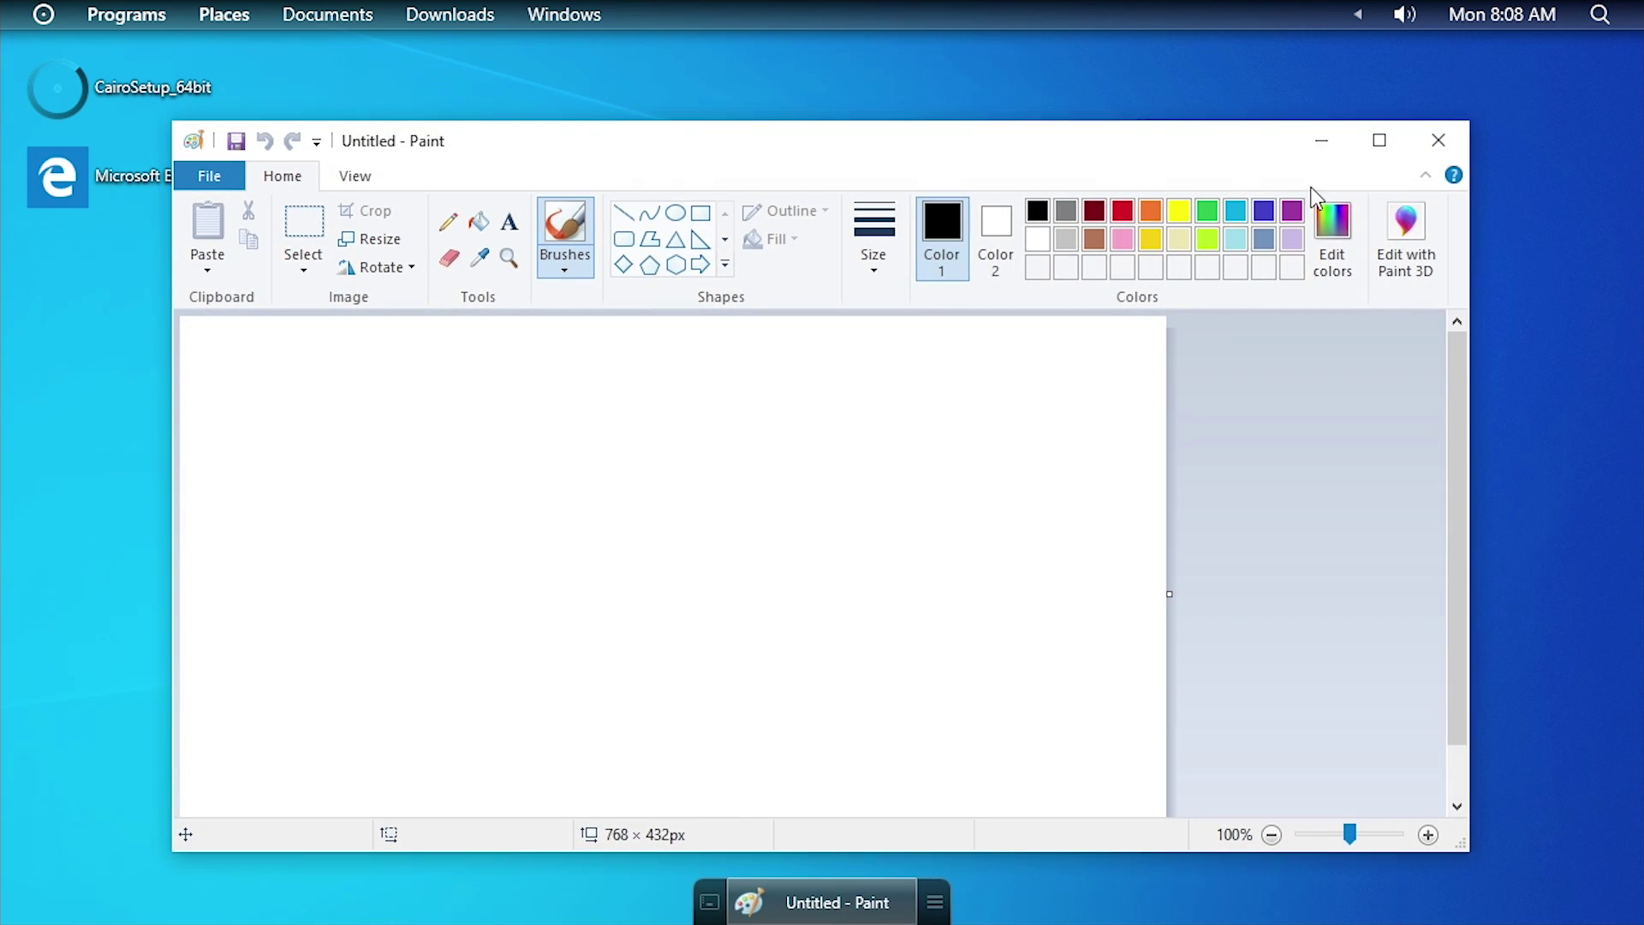
# Close Paint and clear the search text from Desktop Search.
pyautogui.click(1439, 141)
pyautogui.click(1598, 15)
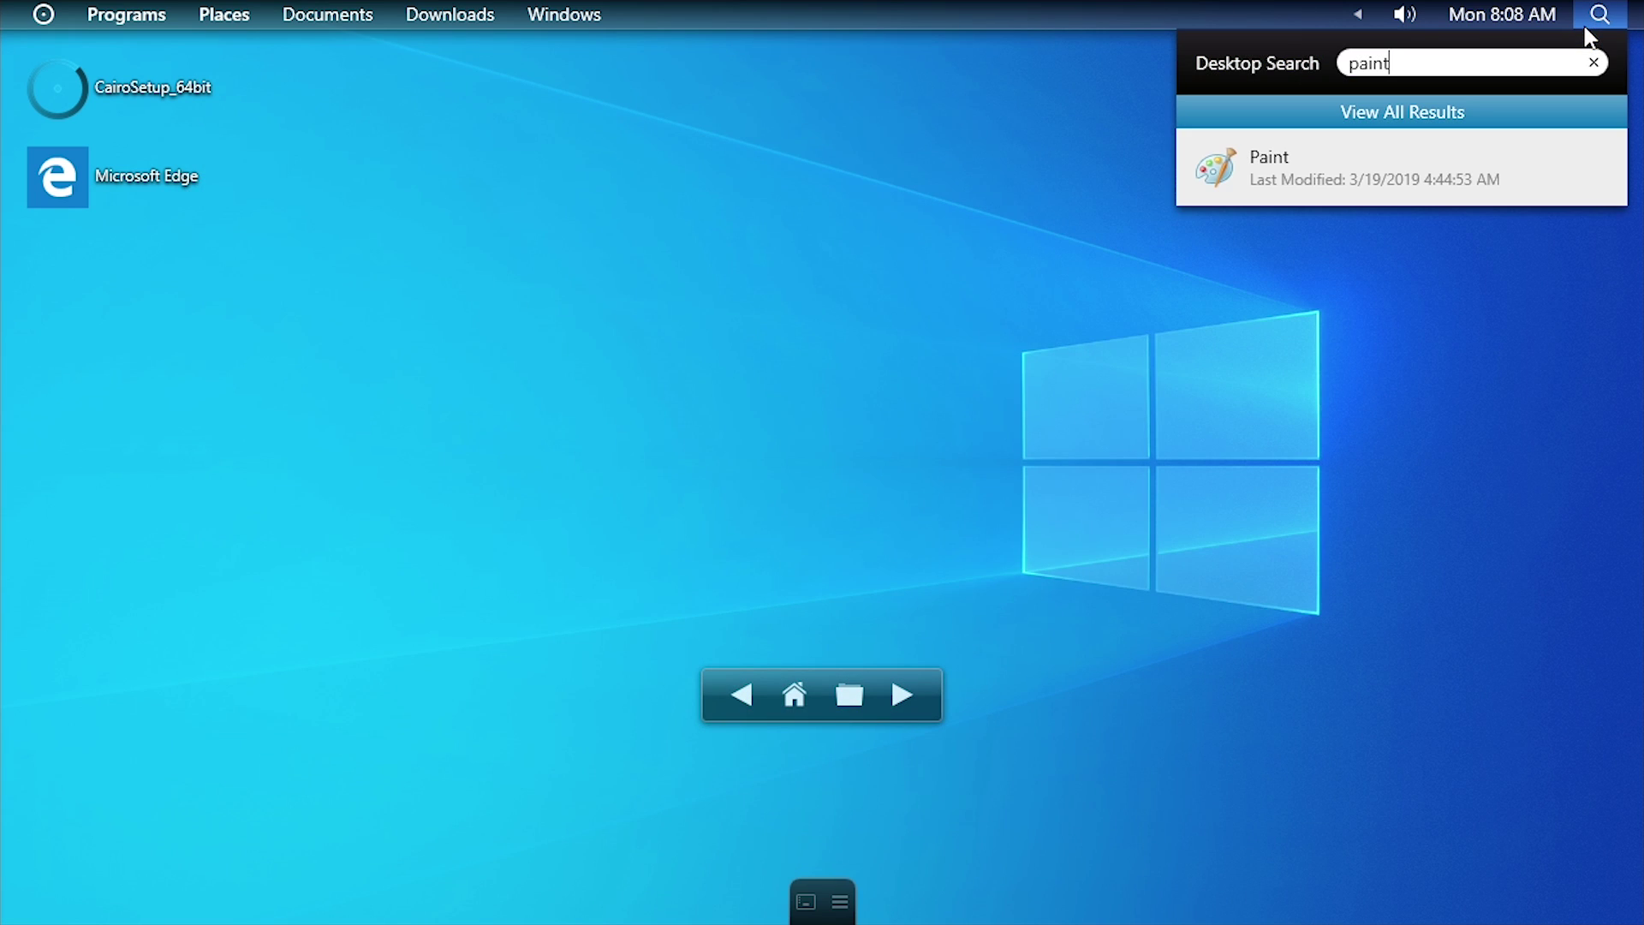
pyautogui.click(1593, 63)
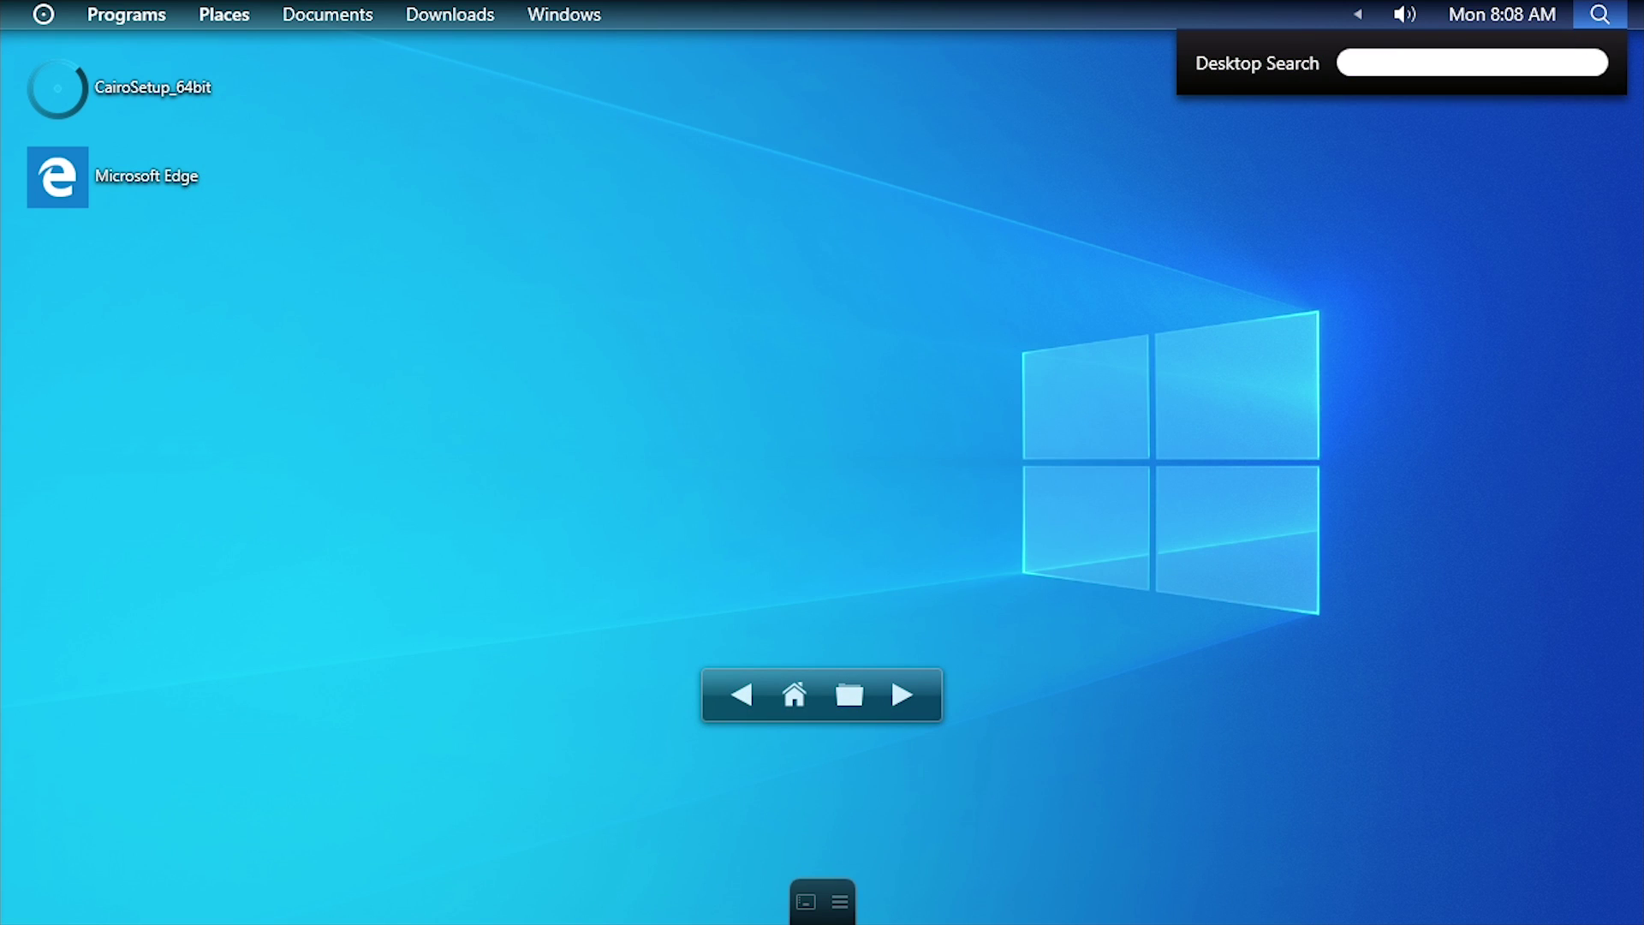
# Search the desktop for "paint" again, correcting the partial entry, and close Desktop Search.
pyautogui.write('pain')
pyautogui.press('BackSpace')
pyautogui.press('BackSpace')
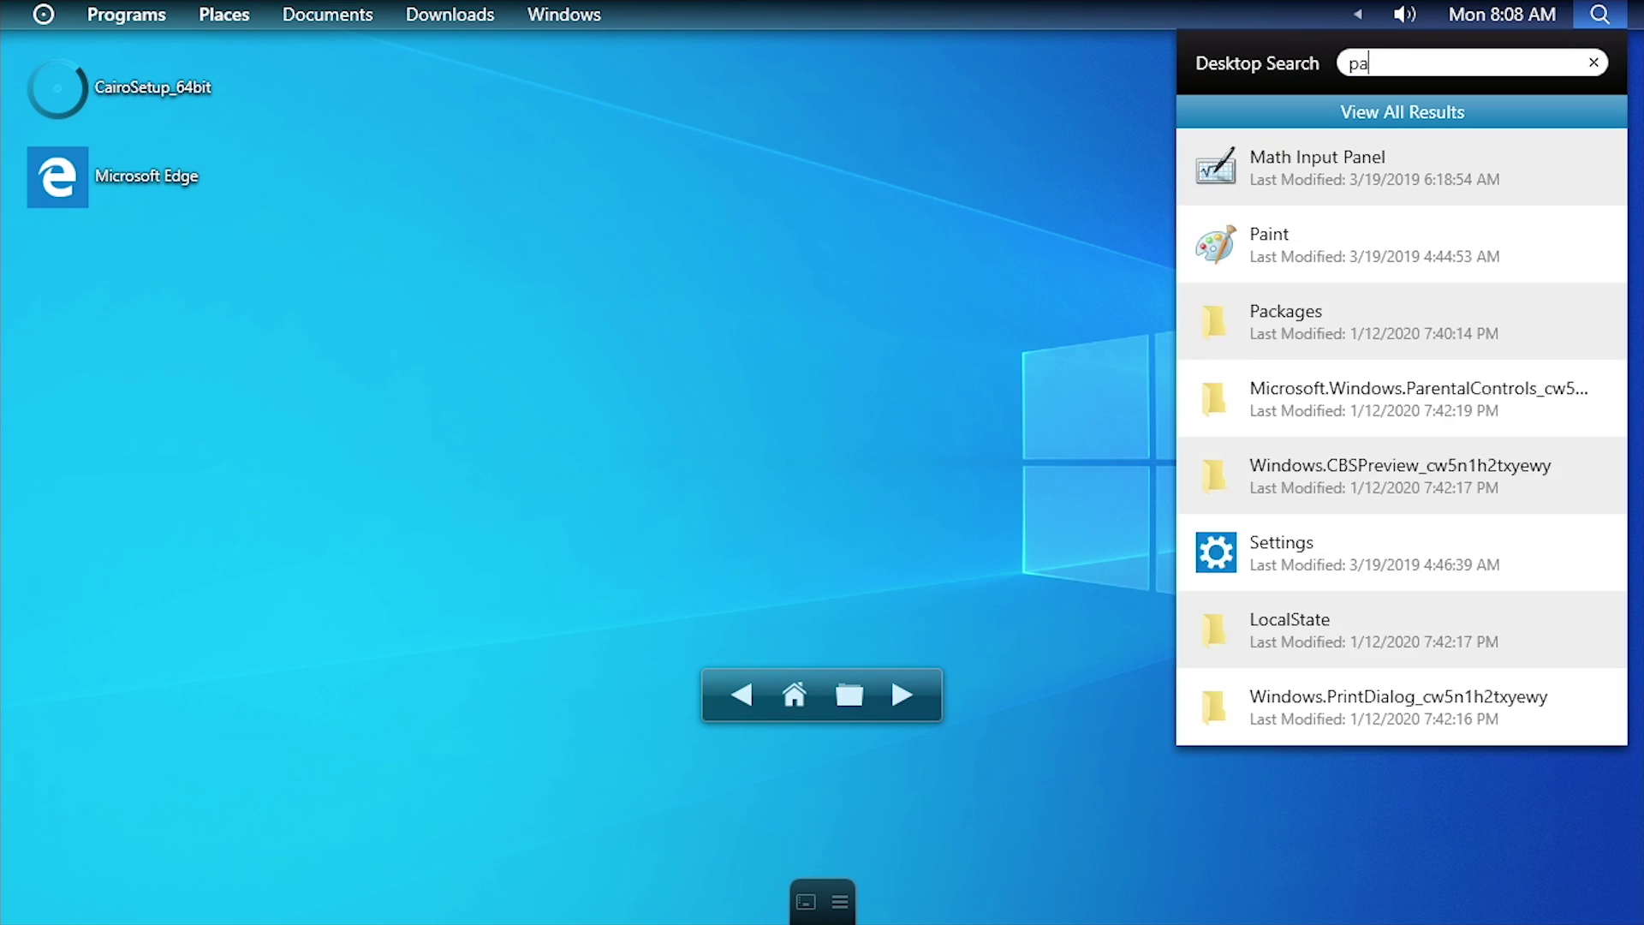
pyautogui.press('BackSpace')
pyautogui.press('BackSpace')
pyautogui.write('paint')
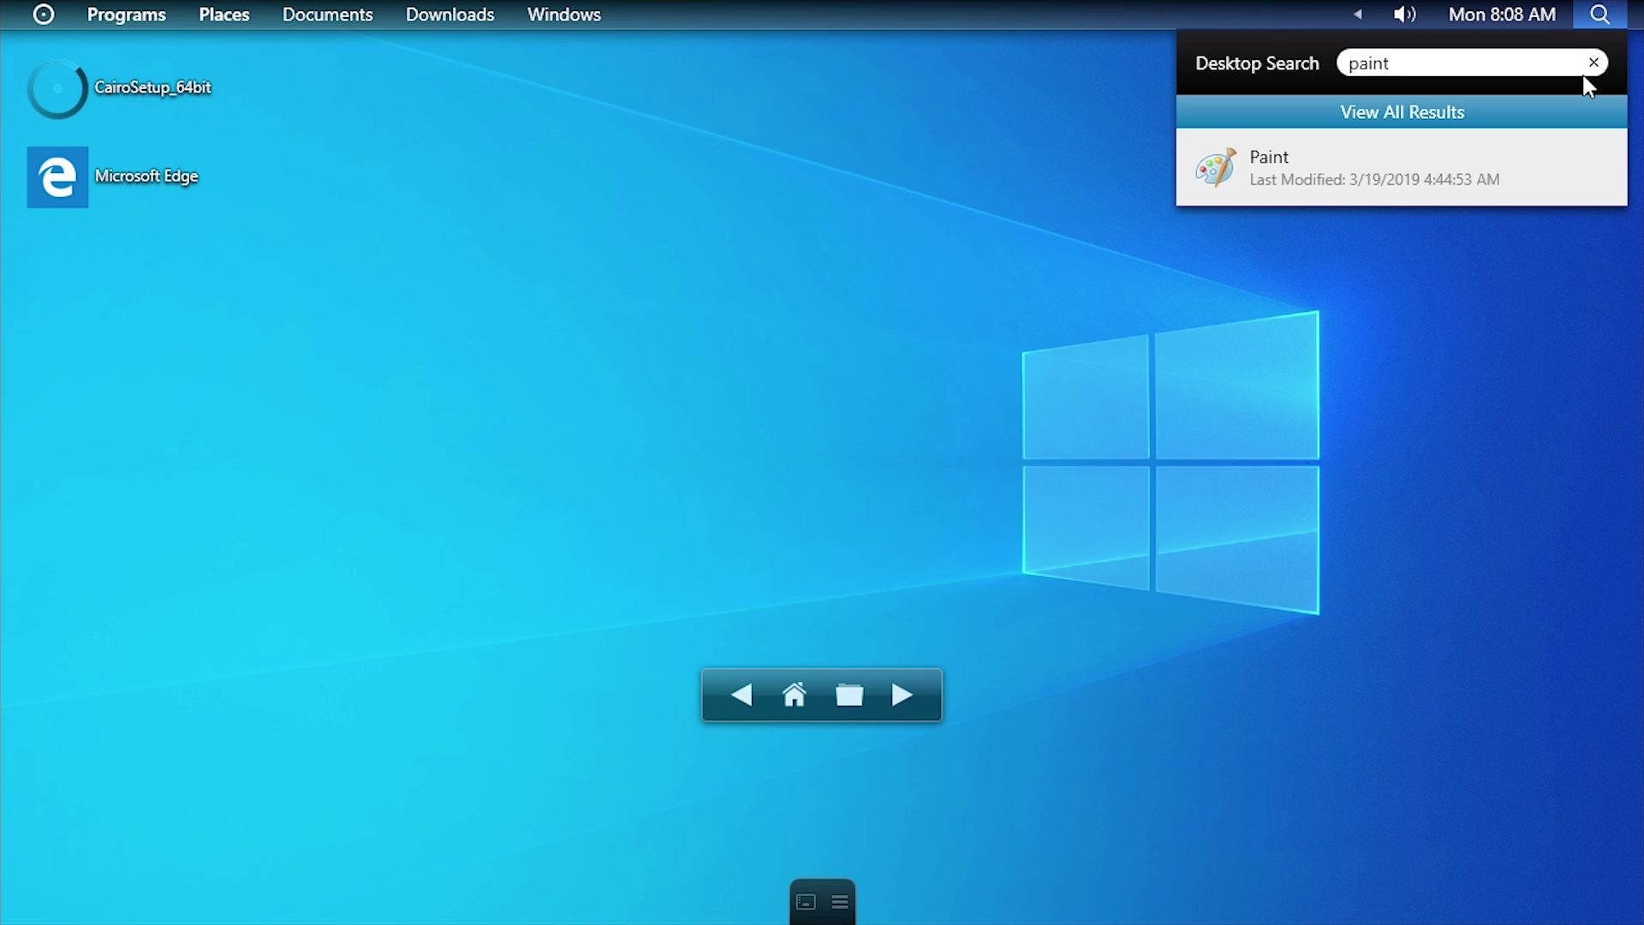
pyautogui.click(1426, 306)
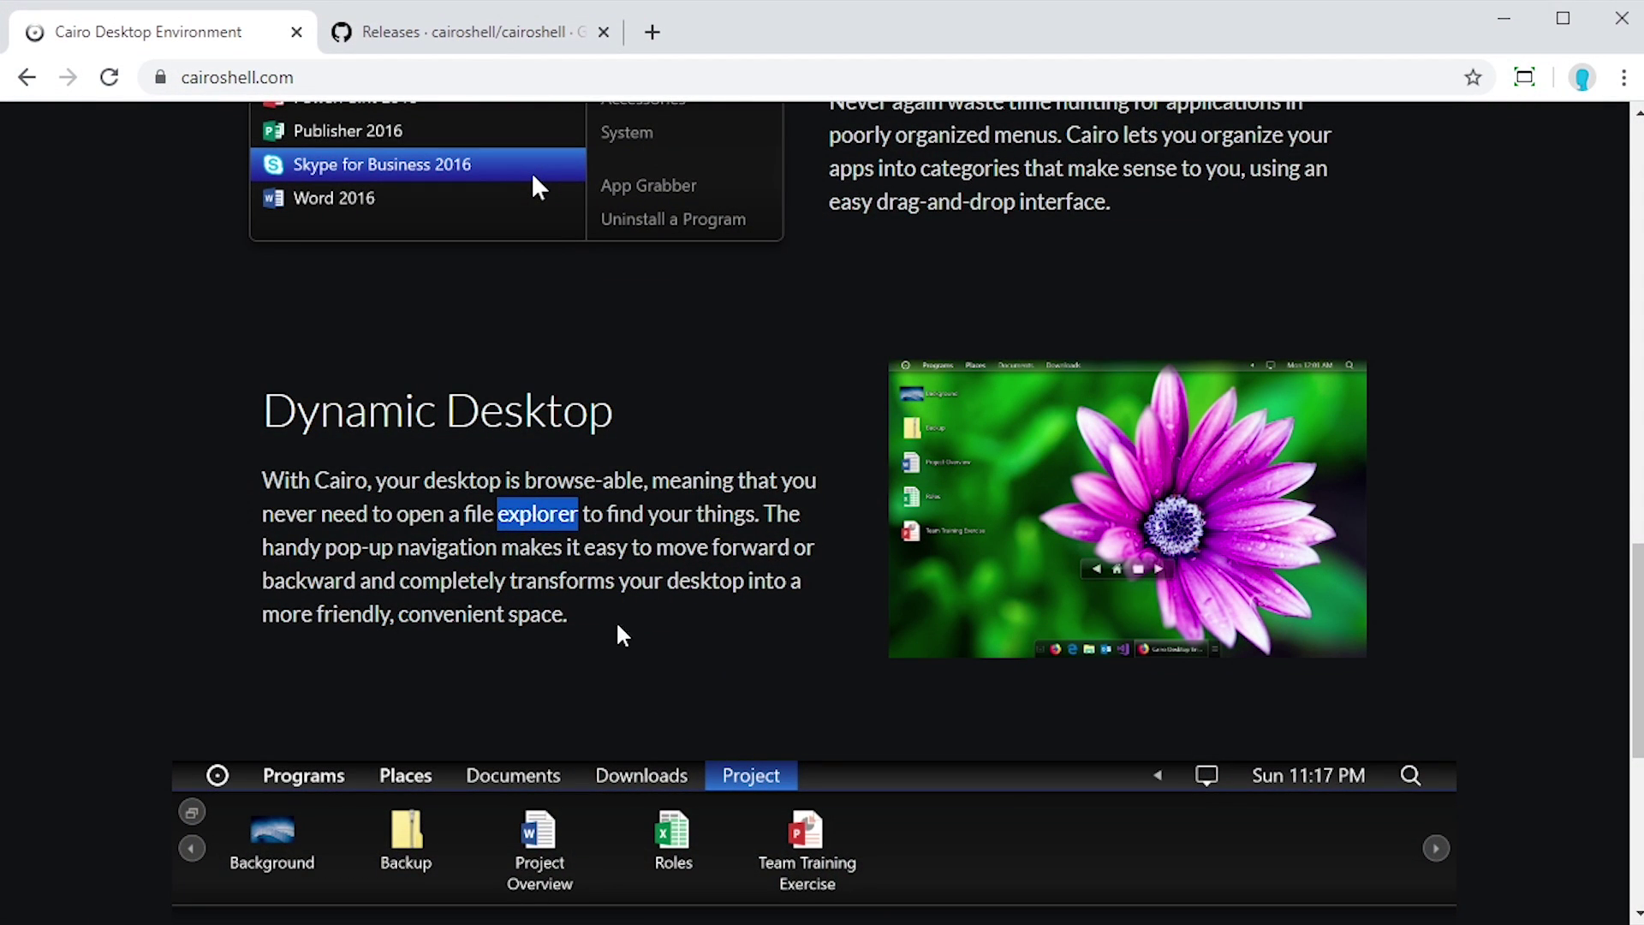
# Step the dynamic desktop back to its previous location and forward again to the desktop folder.
pyautogui.click(514, 608)
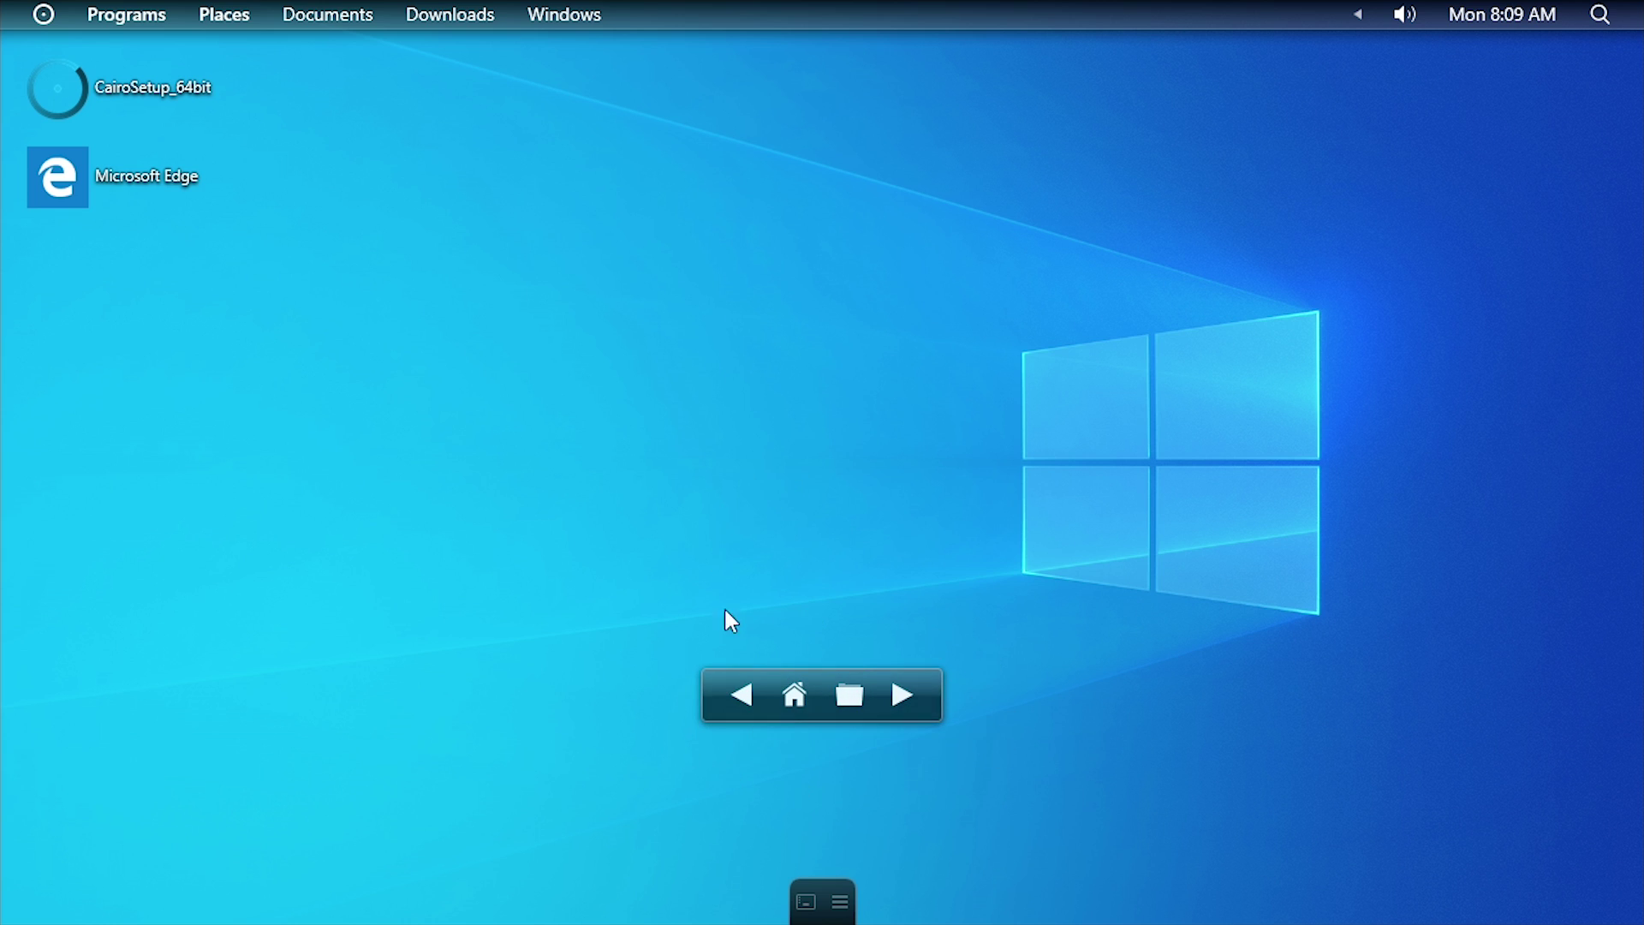
pyautogui.click(749, 693)
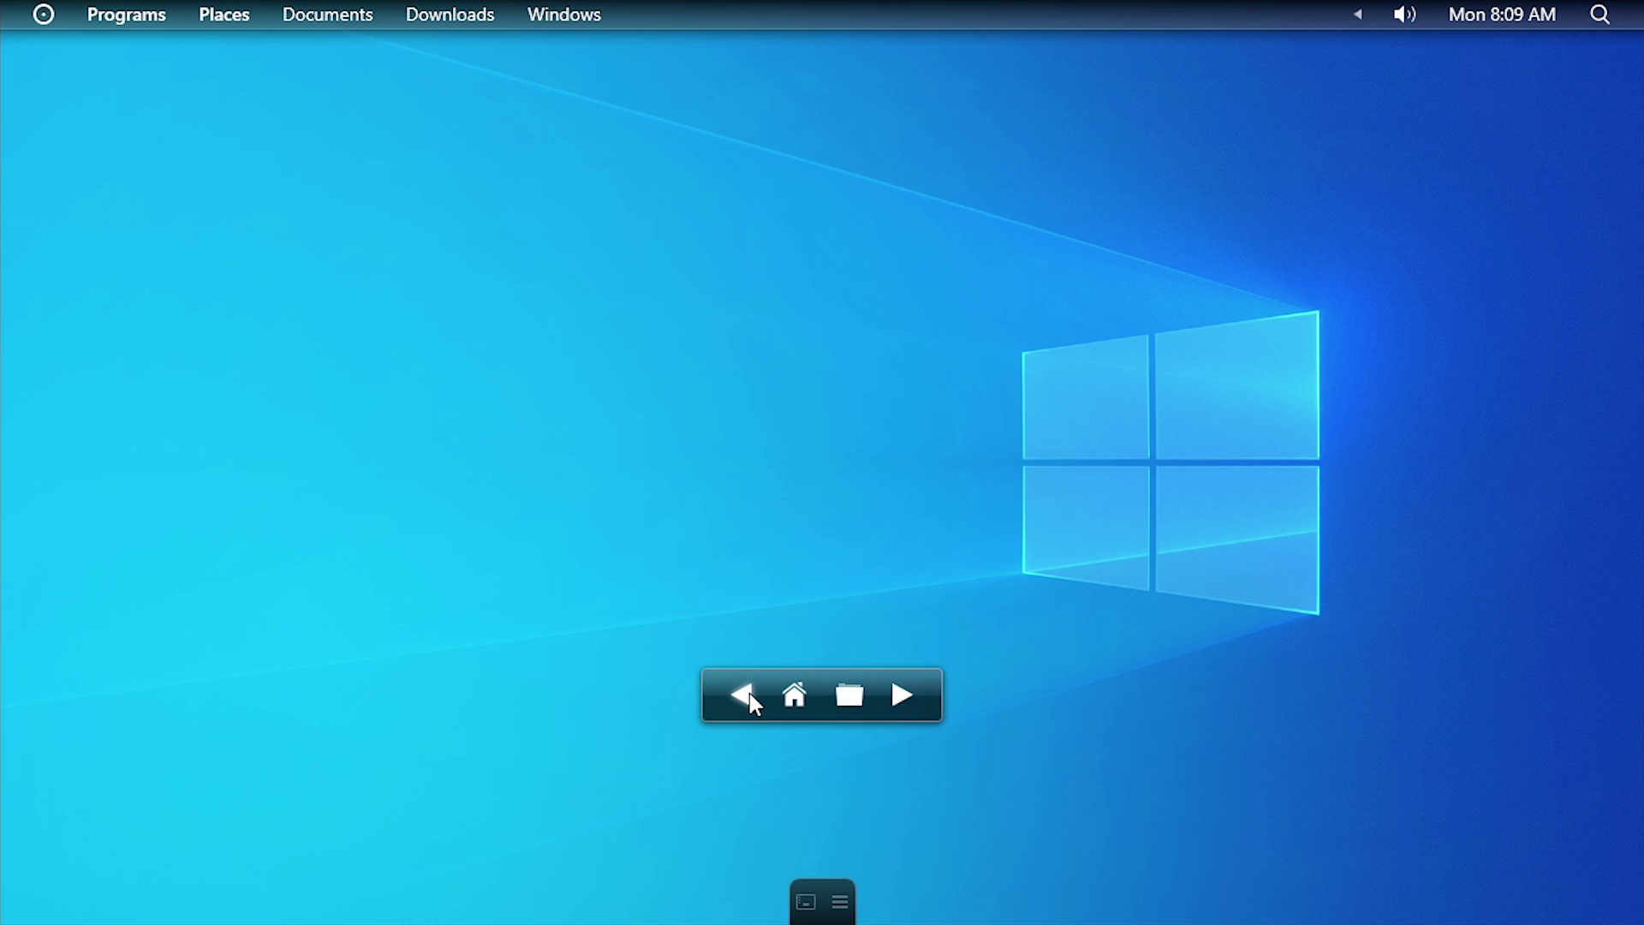
pyautogui.click(905, 697)
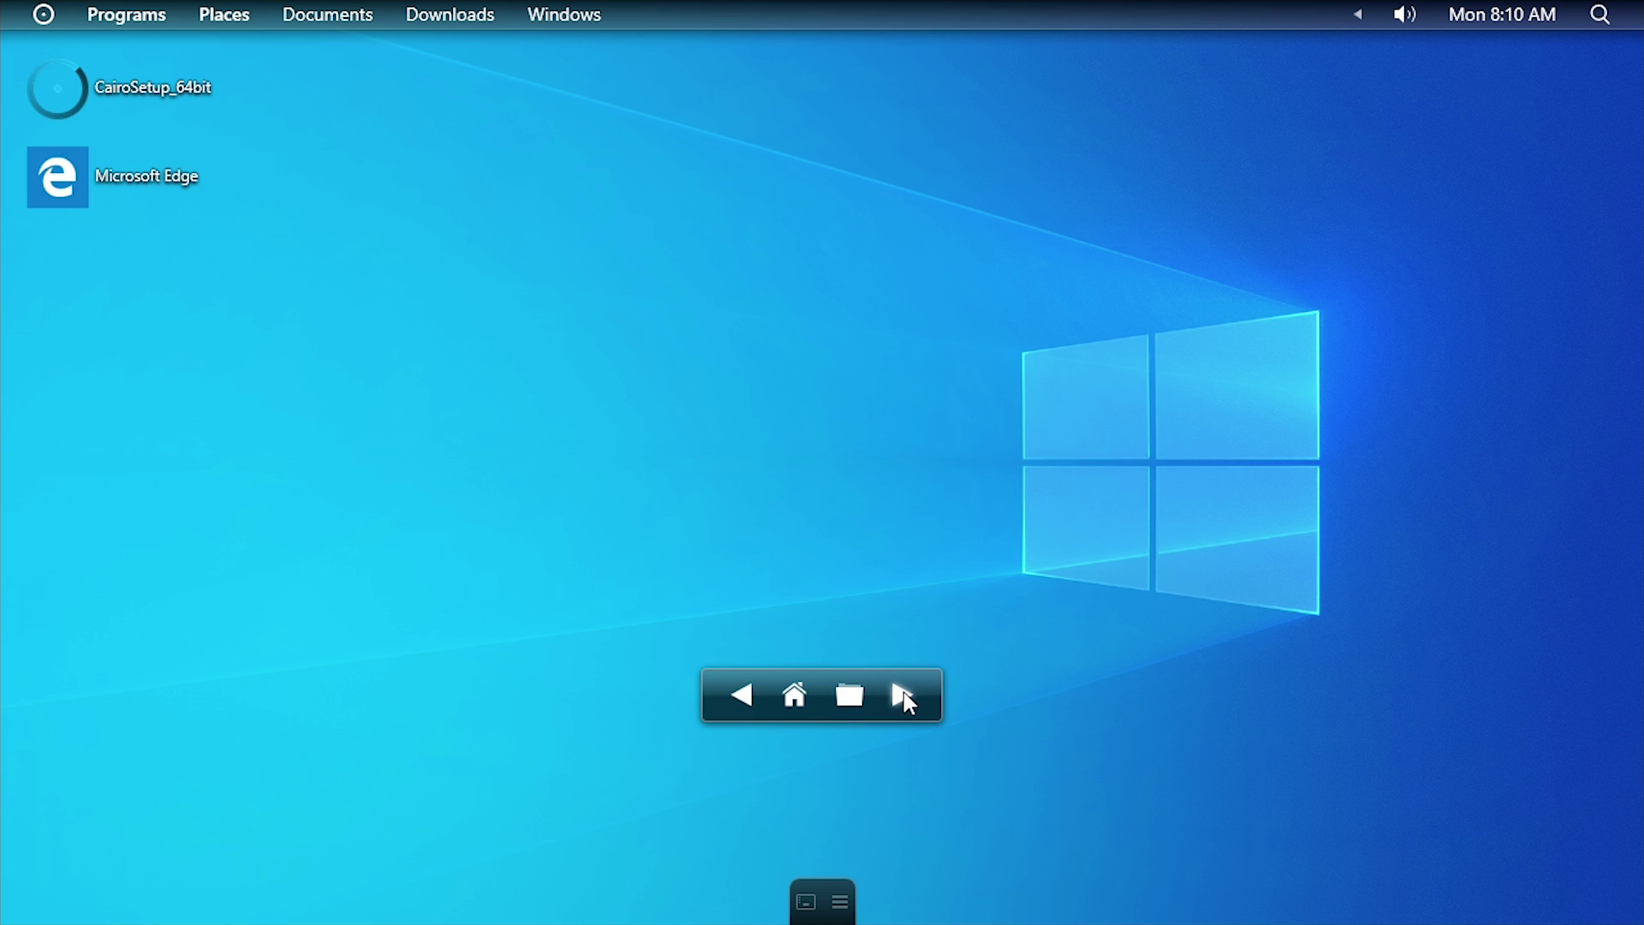
# Choose Local Disk (C:) as the folder displayed on the desktop.
pyautogui.click(849, 696)
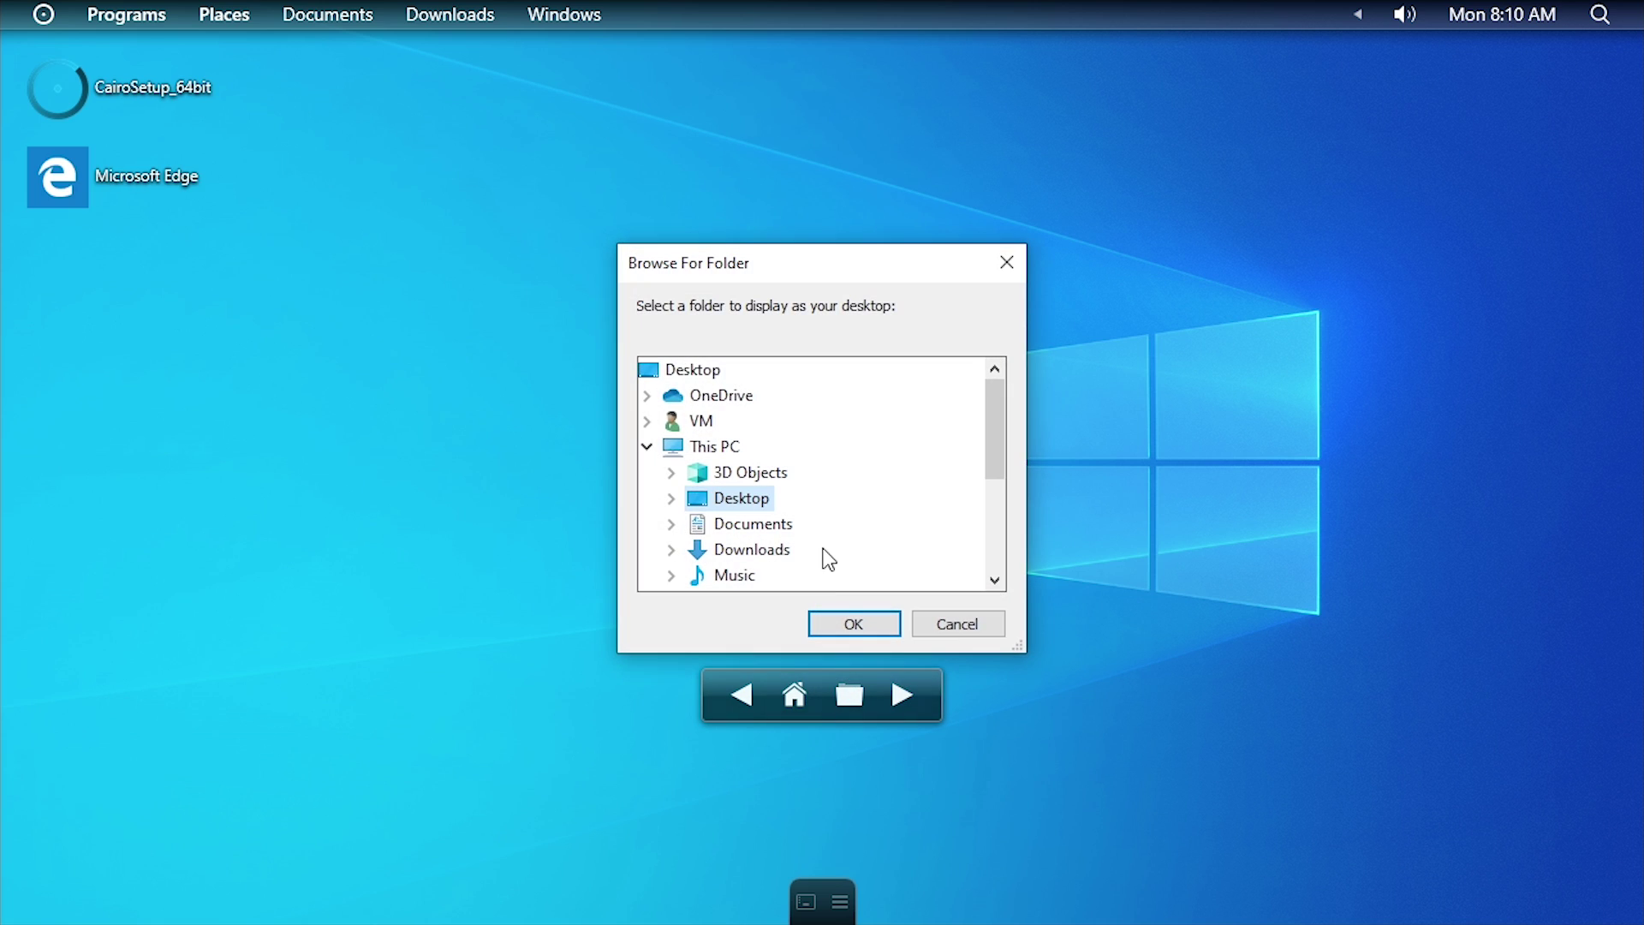
pyautogui.moveTo(992, 441); pyautogui.dragTo(992, 531)
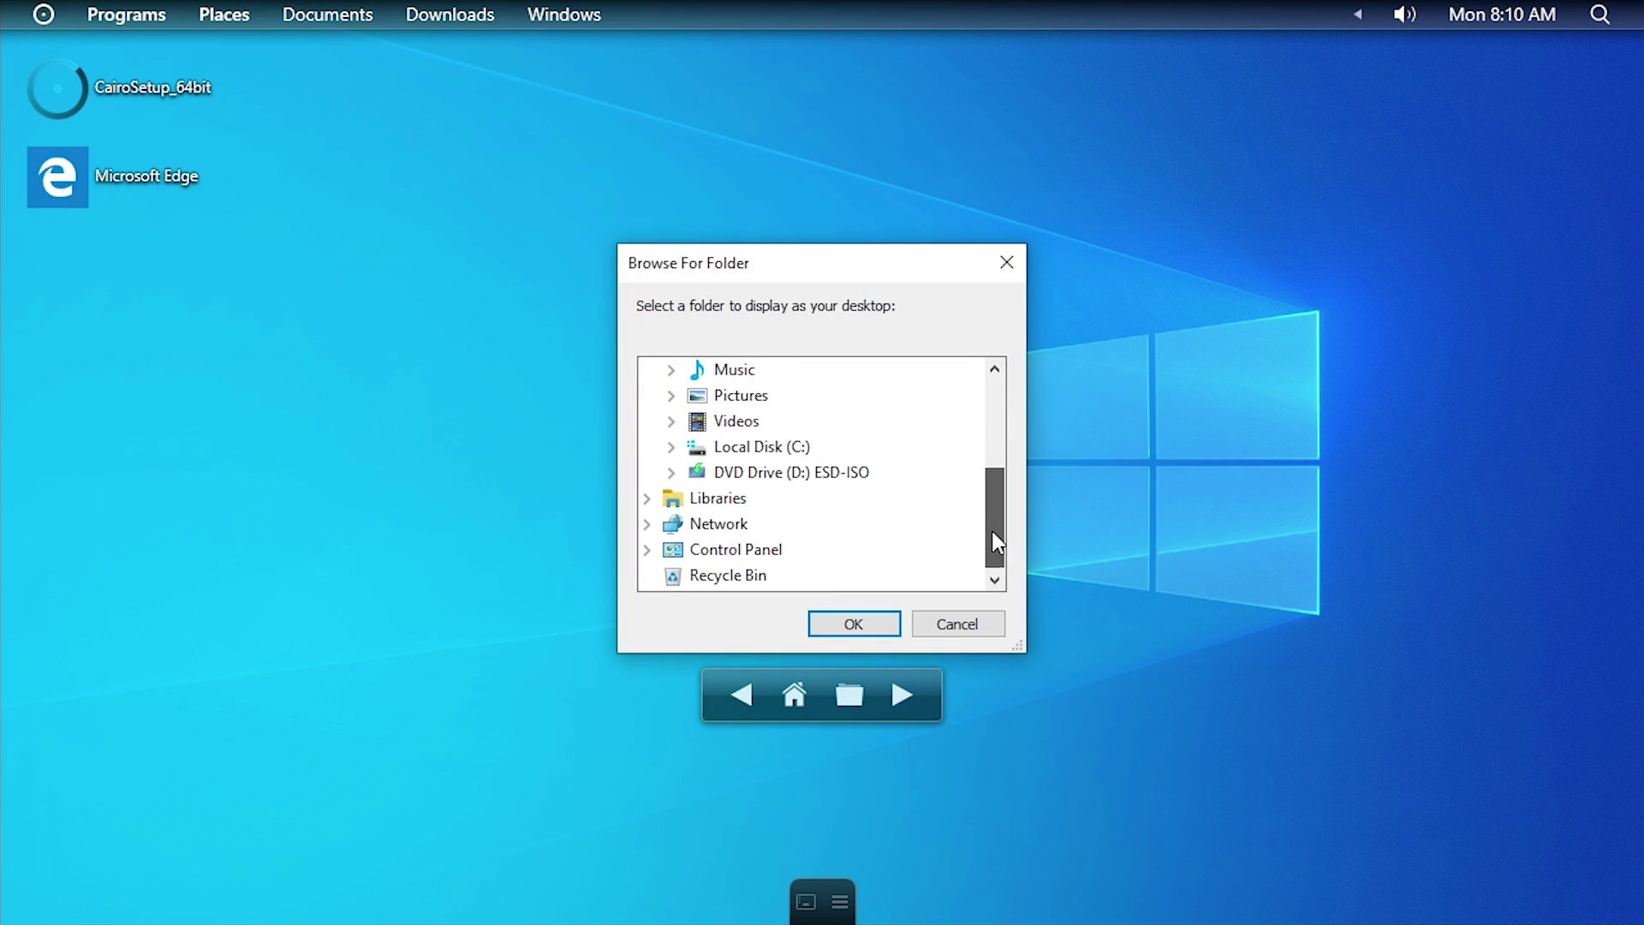
pyautogui.doubleClick(758, 449)
pyautogui.click(830, 614)
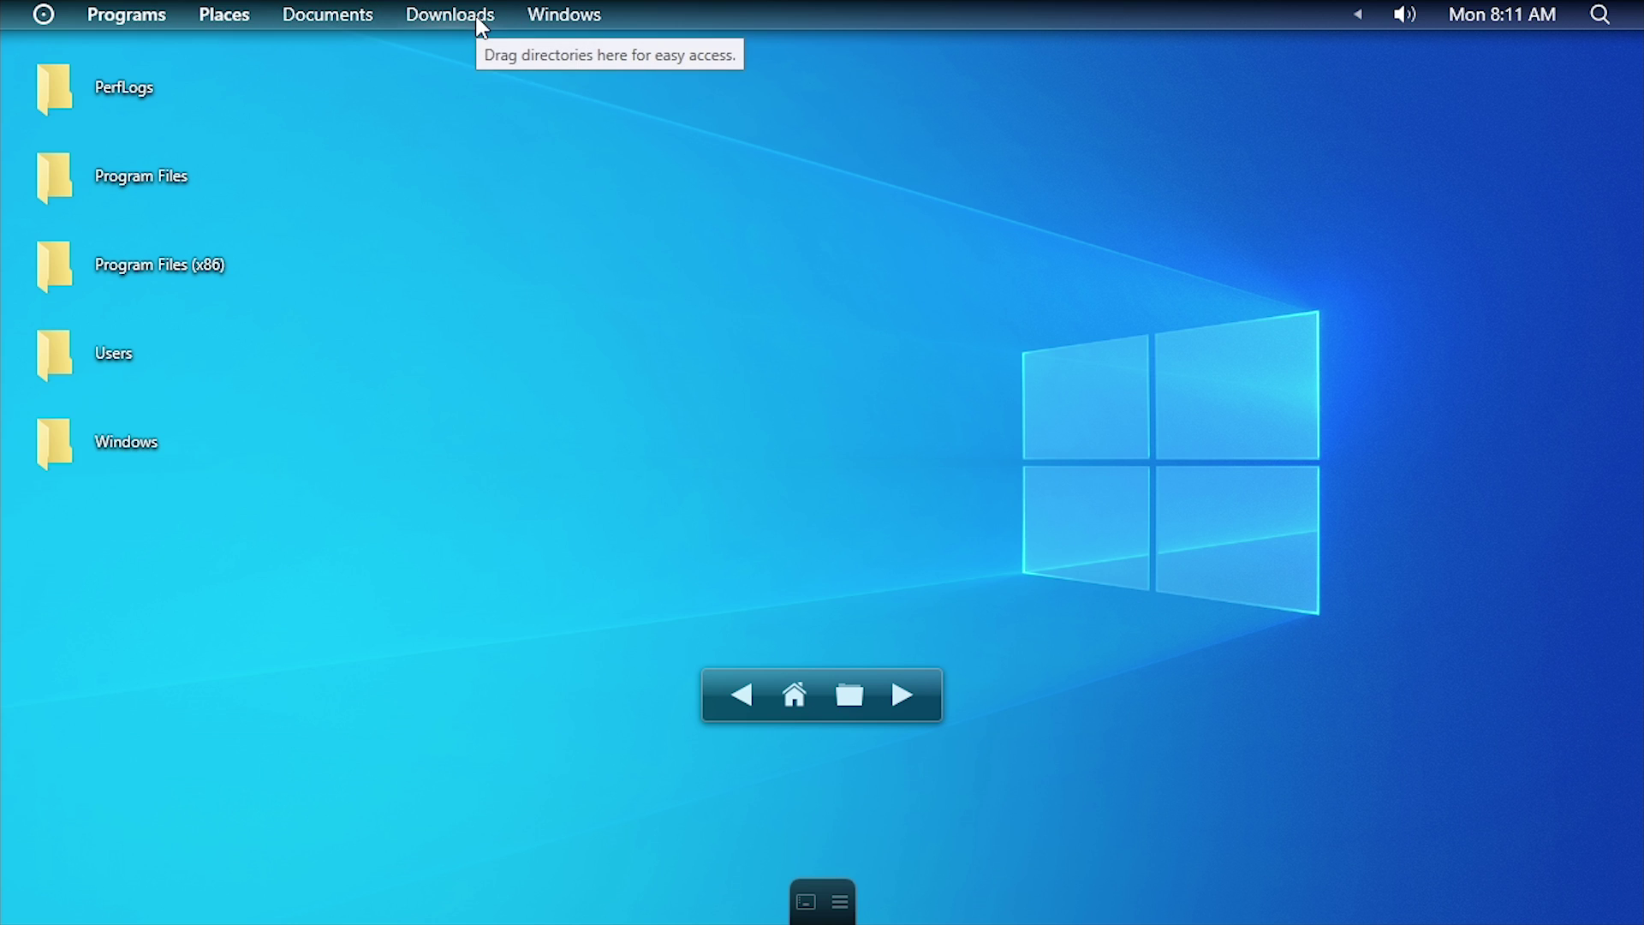
# Browse from the Windows stack into the OCR folder and its en-us subfolder, and return to the home desktop.
pyautogui.click(537, 17)
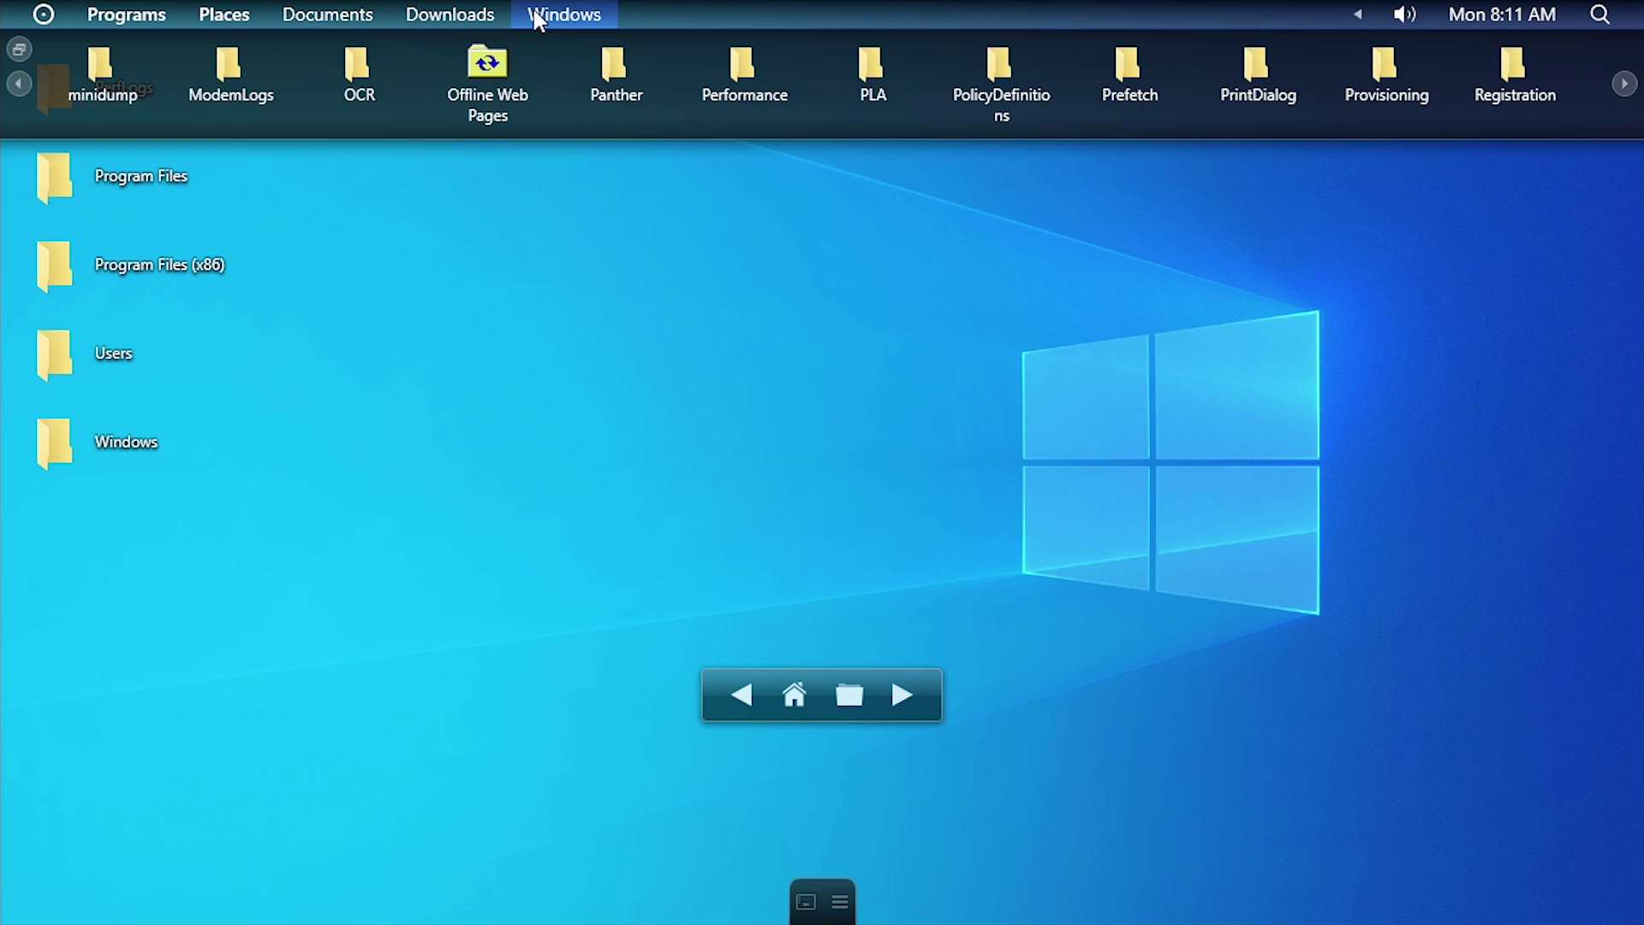
pyautogui.click(354, 76)
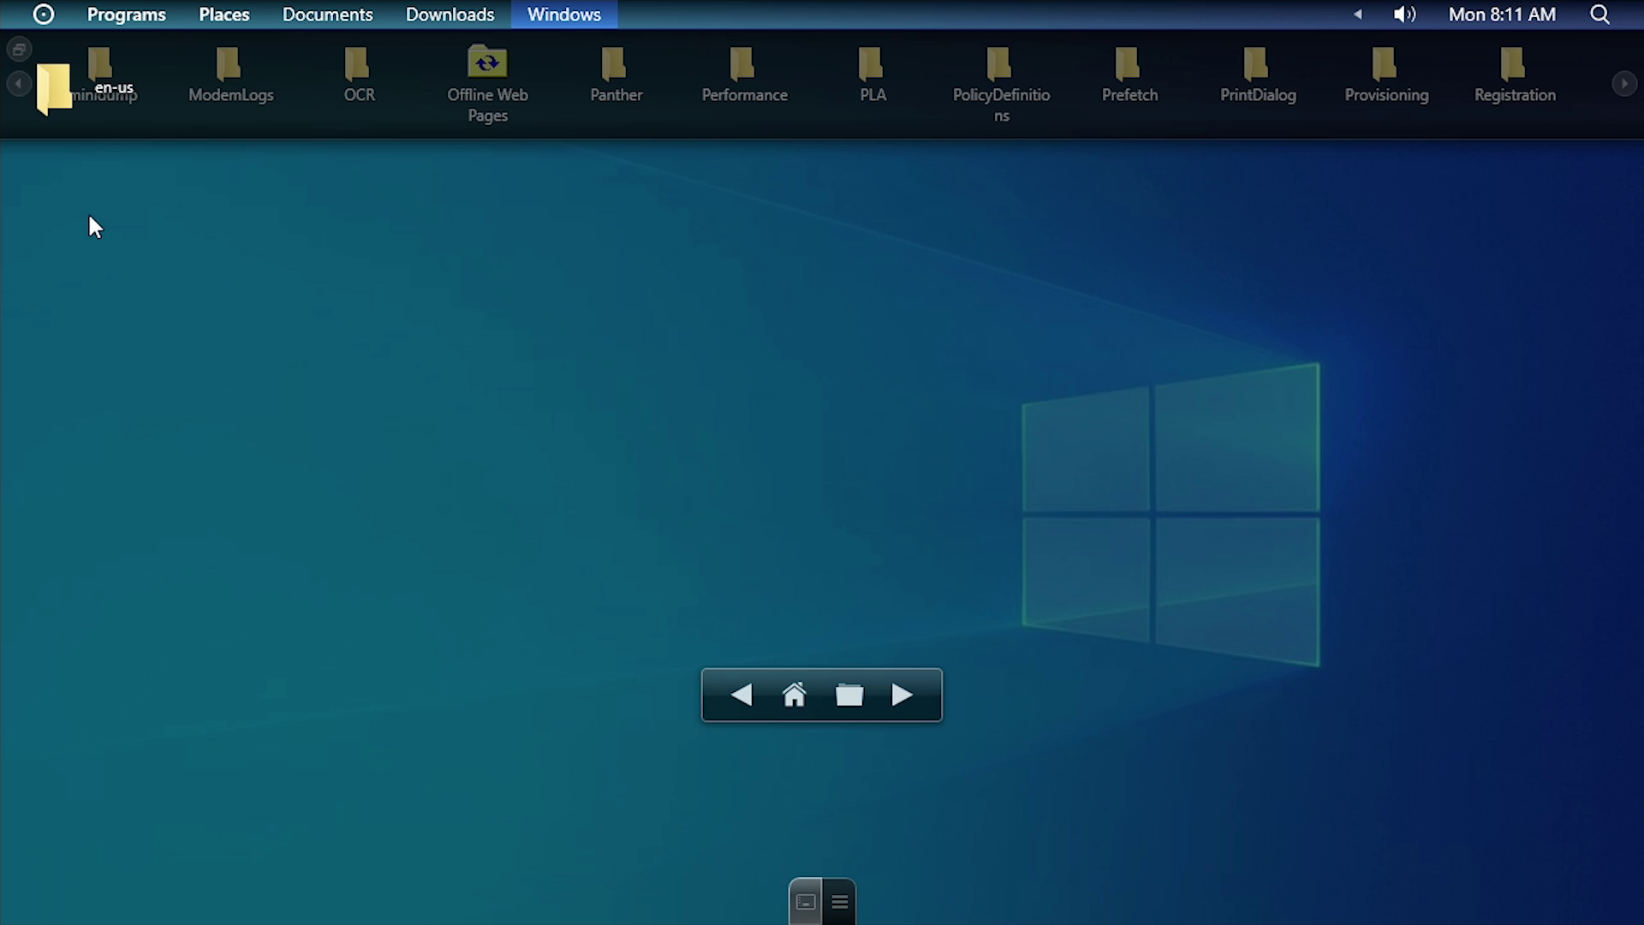
pyautogui.click(906, 334)
pyautogui.click(570, 16)
pyautogui.click(54, 96)
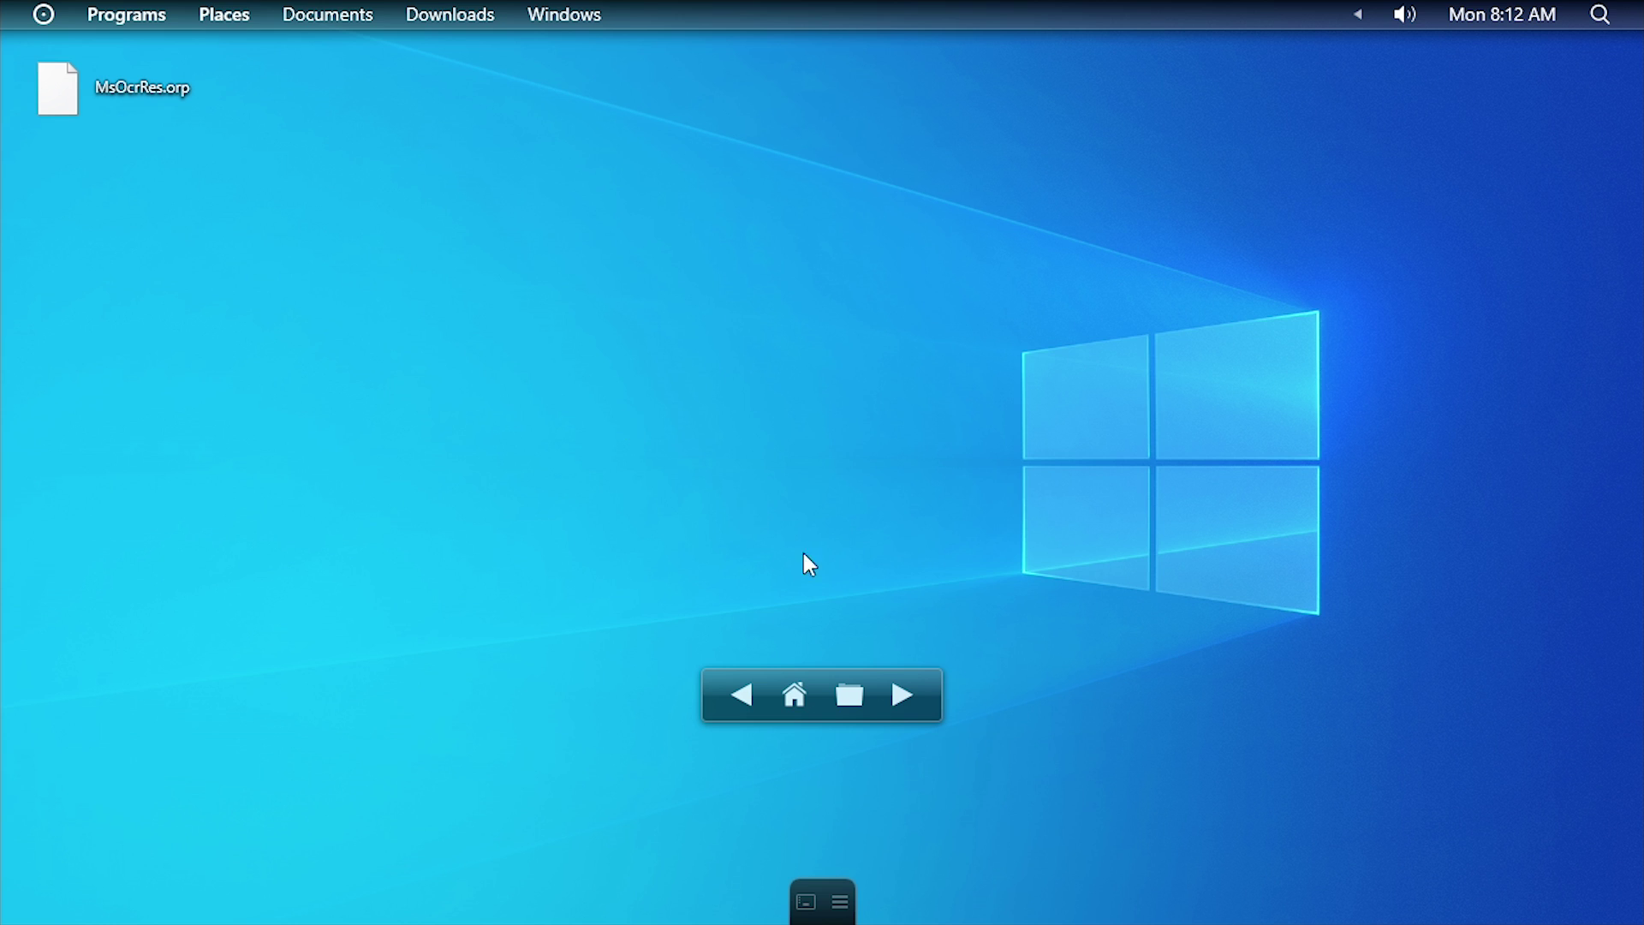
pyautogui.click(794, 705)
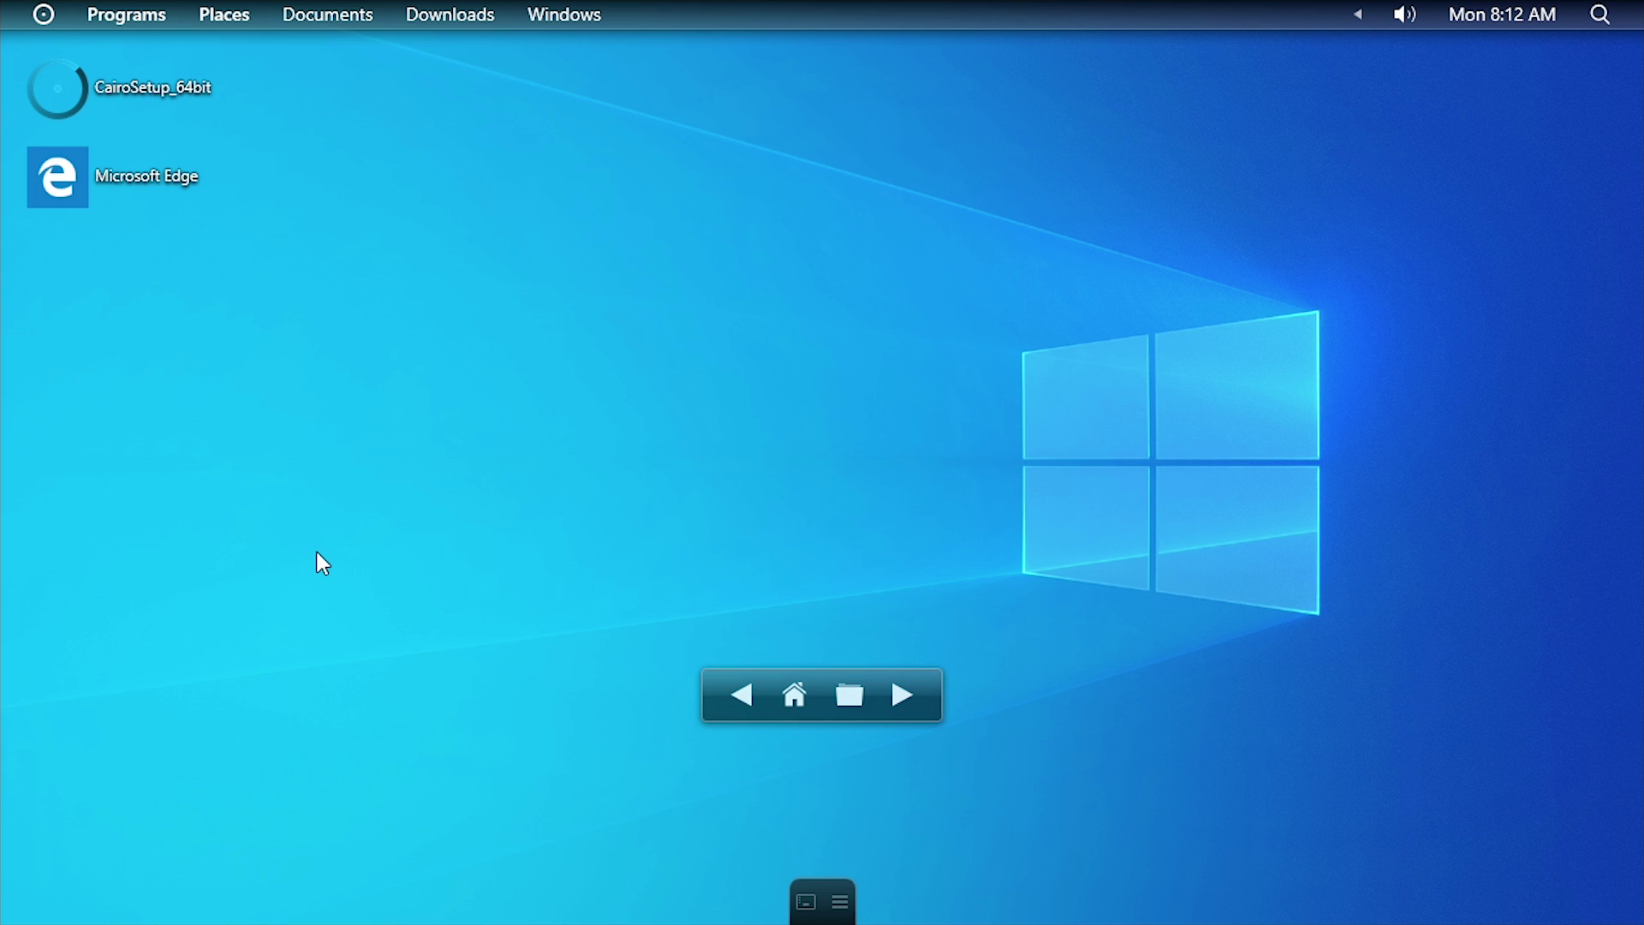
# Launch Microsoft Edge from the desktop, minimize and restore it through the taskbar, and leave it minimized.
pyautogui.doubleClick(89, 185)
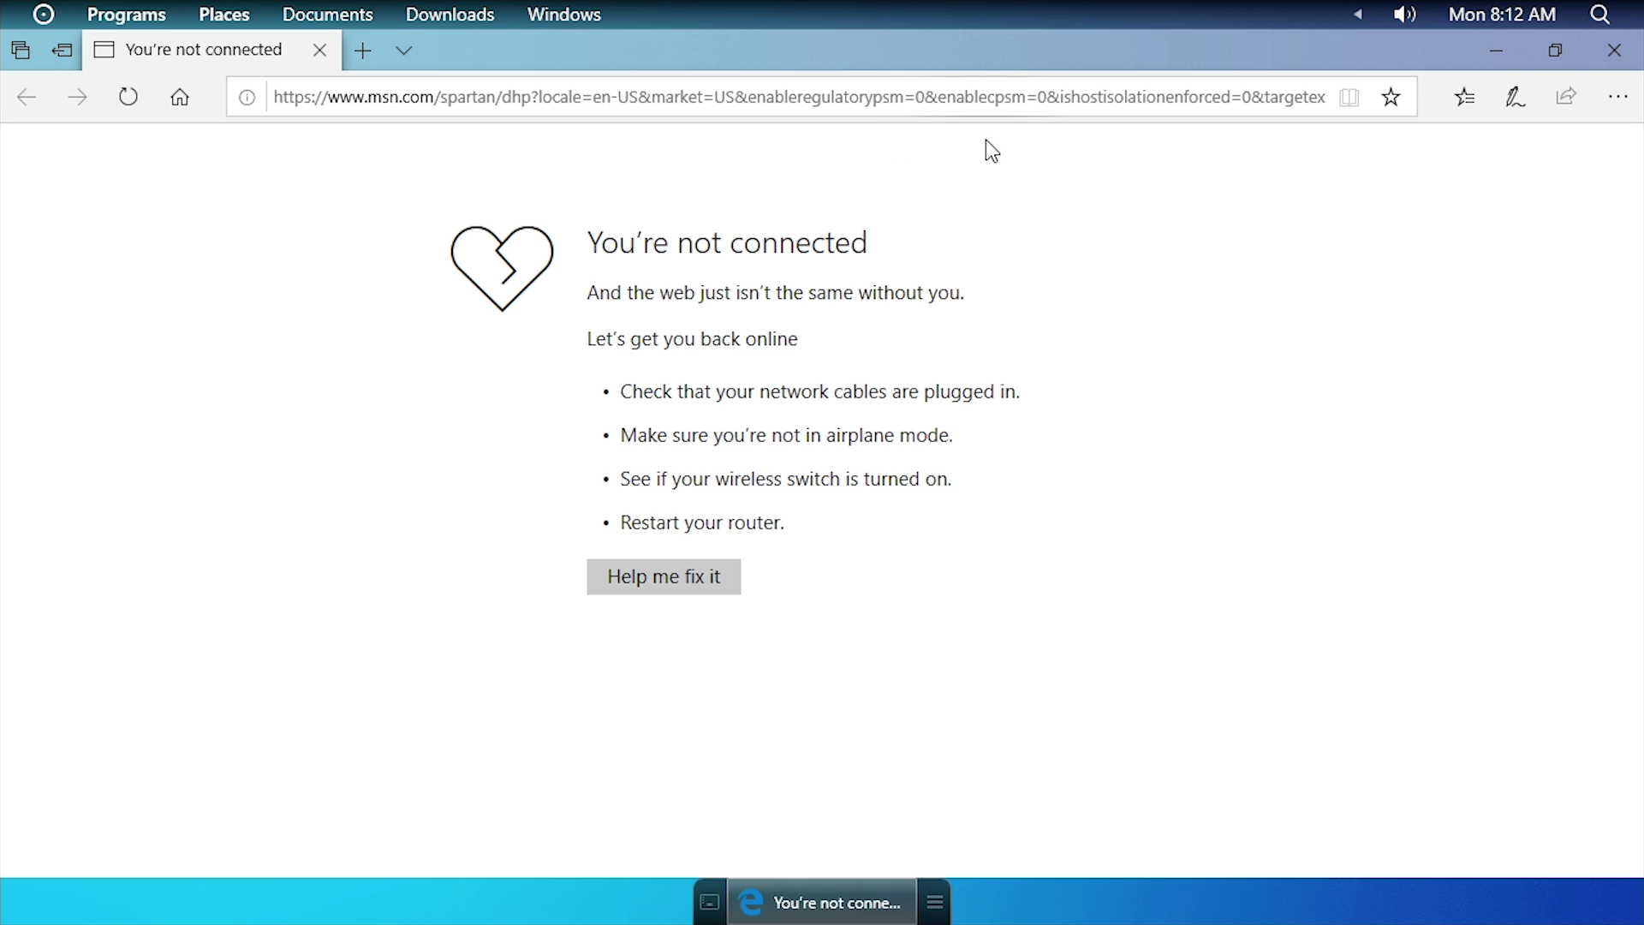
pyautogui.click(1503, 52)
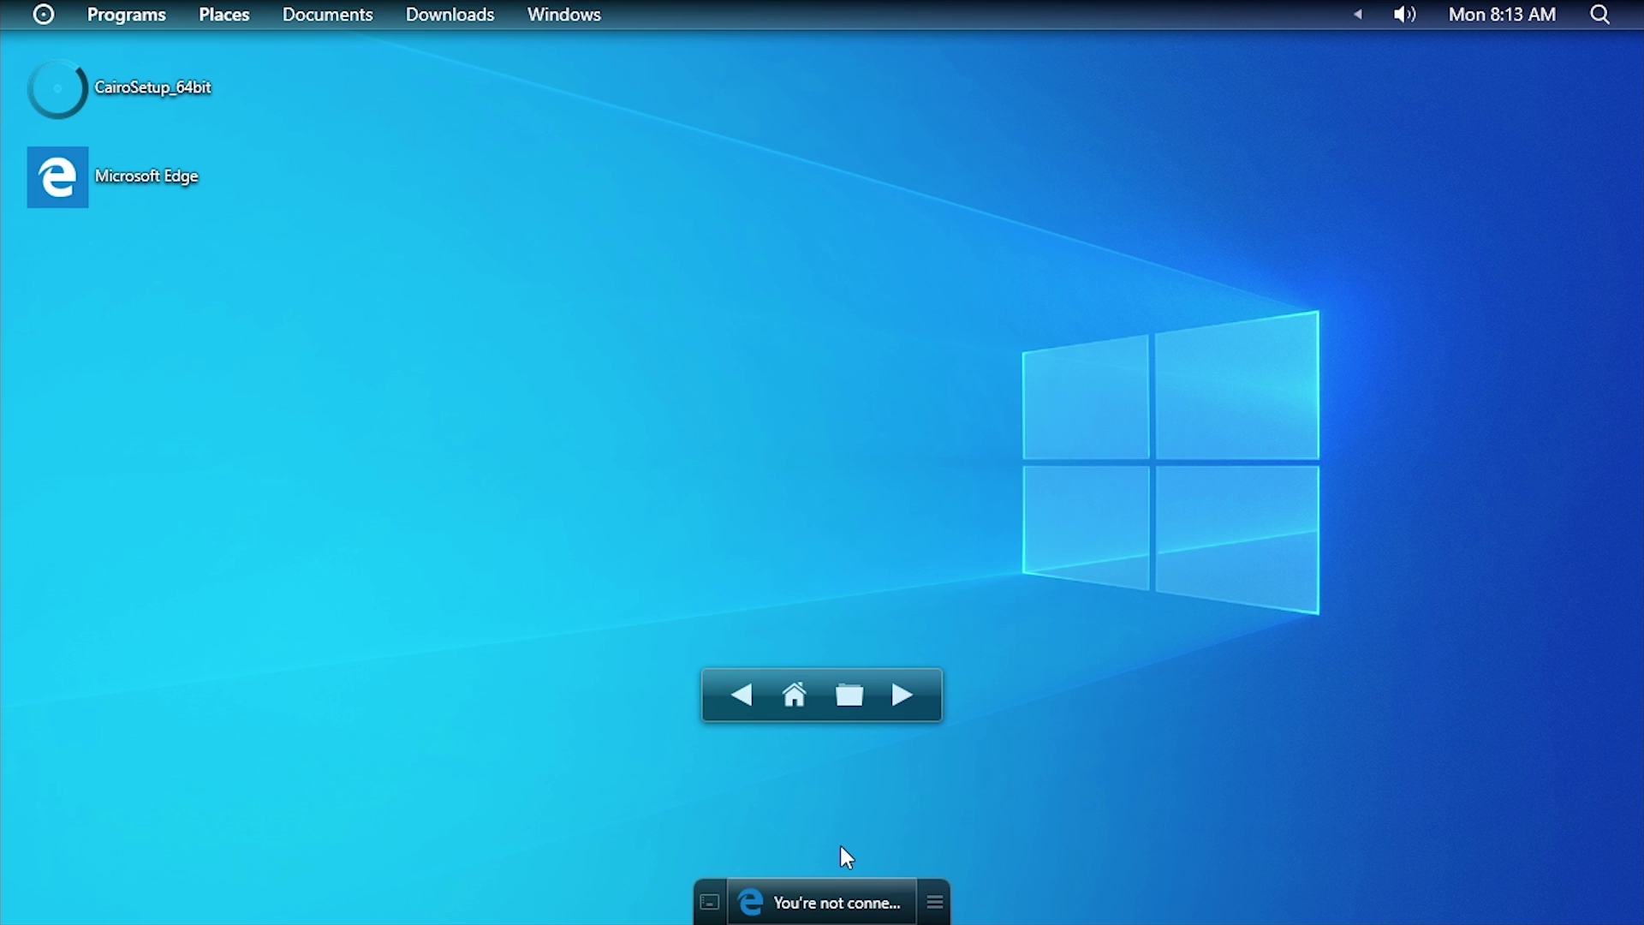
pyautogui.click(843, 913)
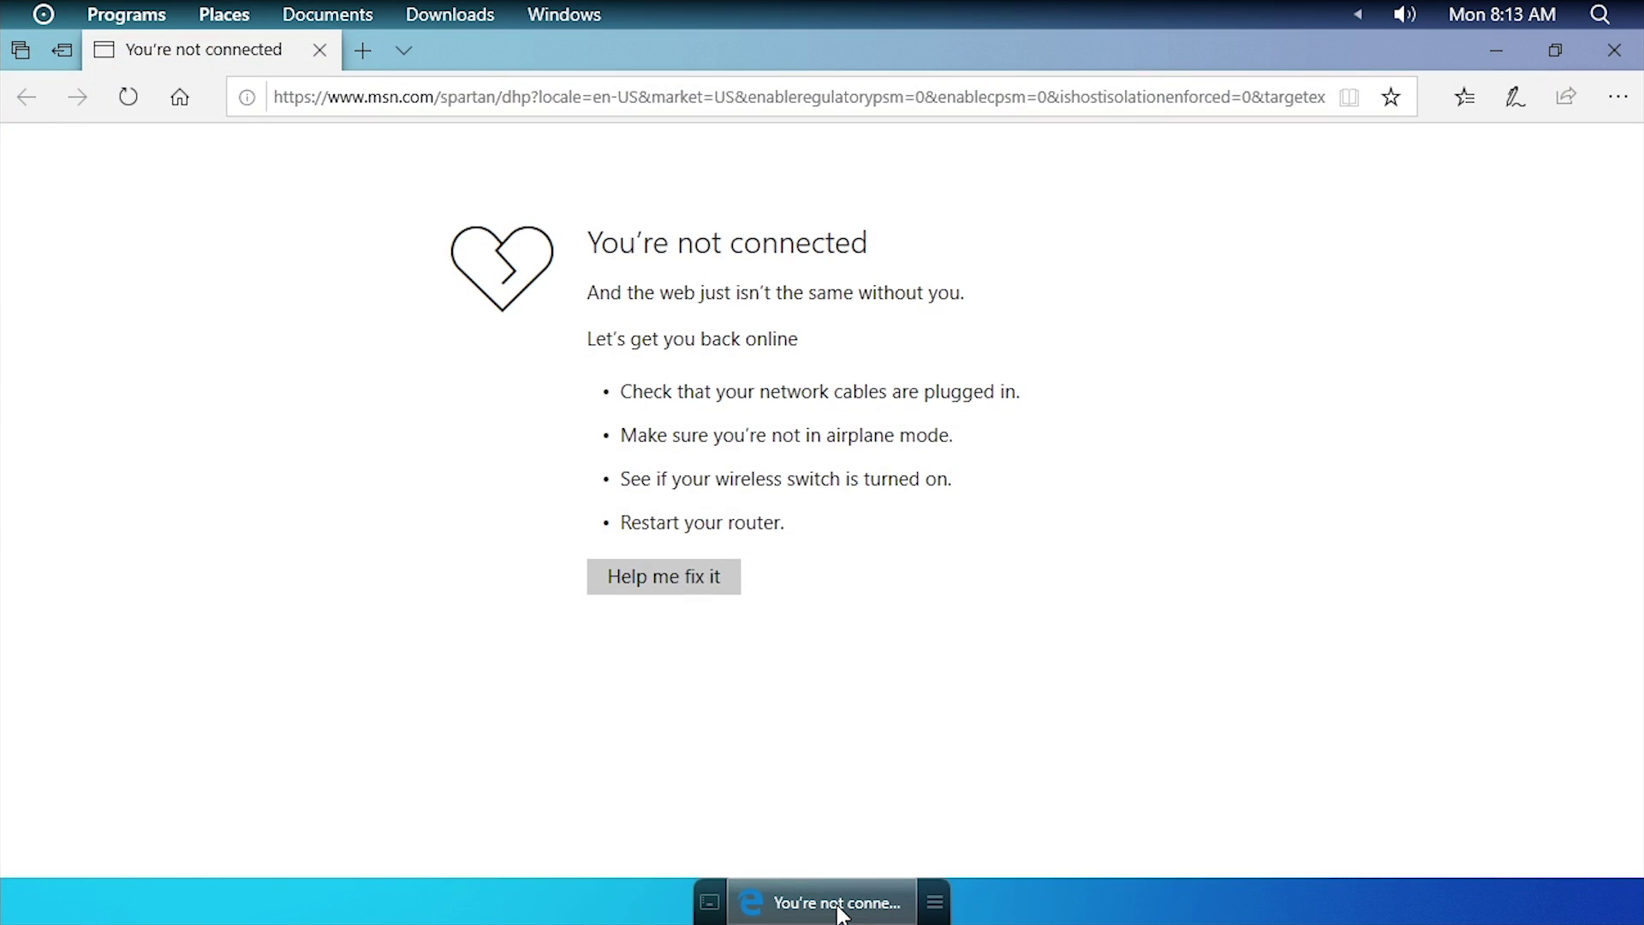
pyautogui.click(1496, 51)
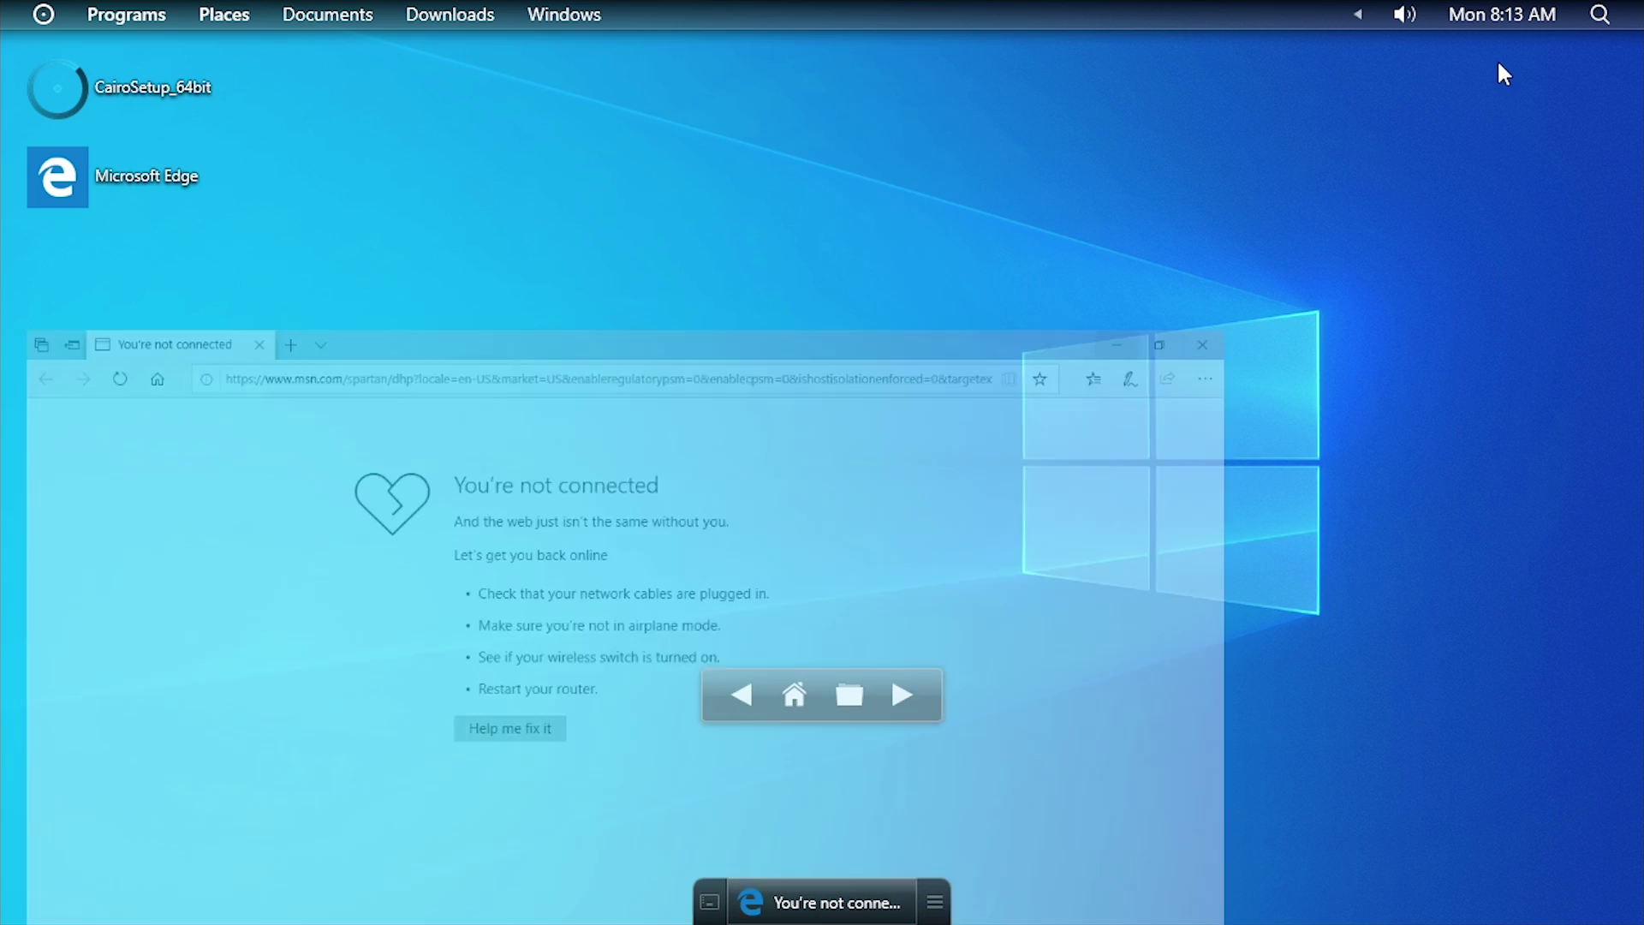
pyautogui.click(806, 916)
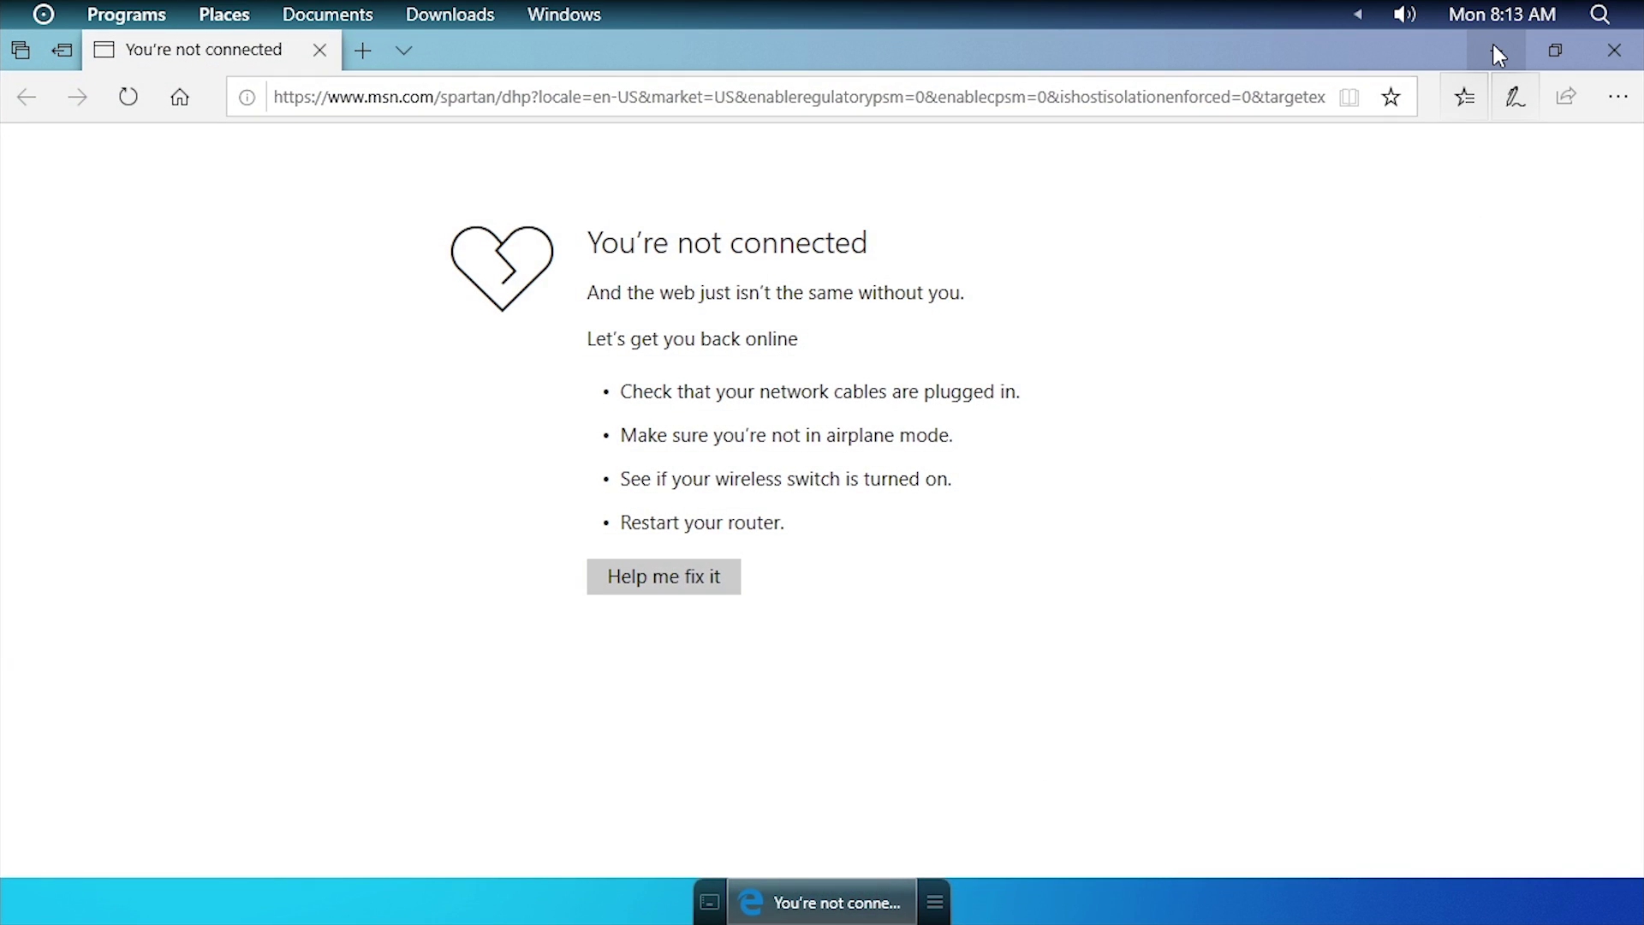
pyautogui.click(1493, 48)
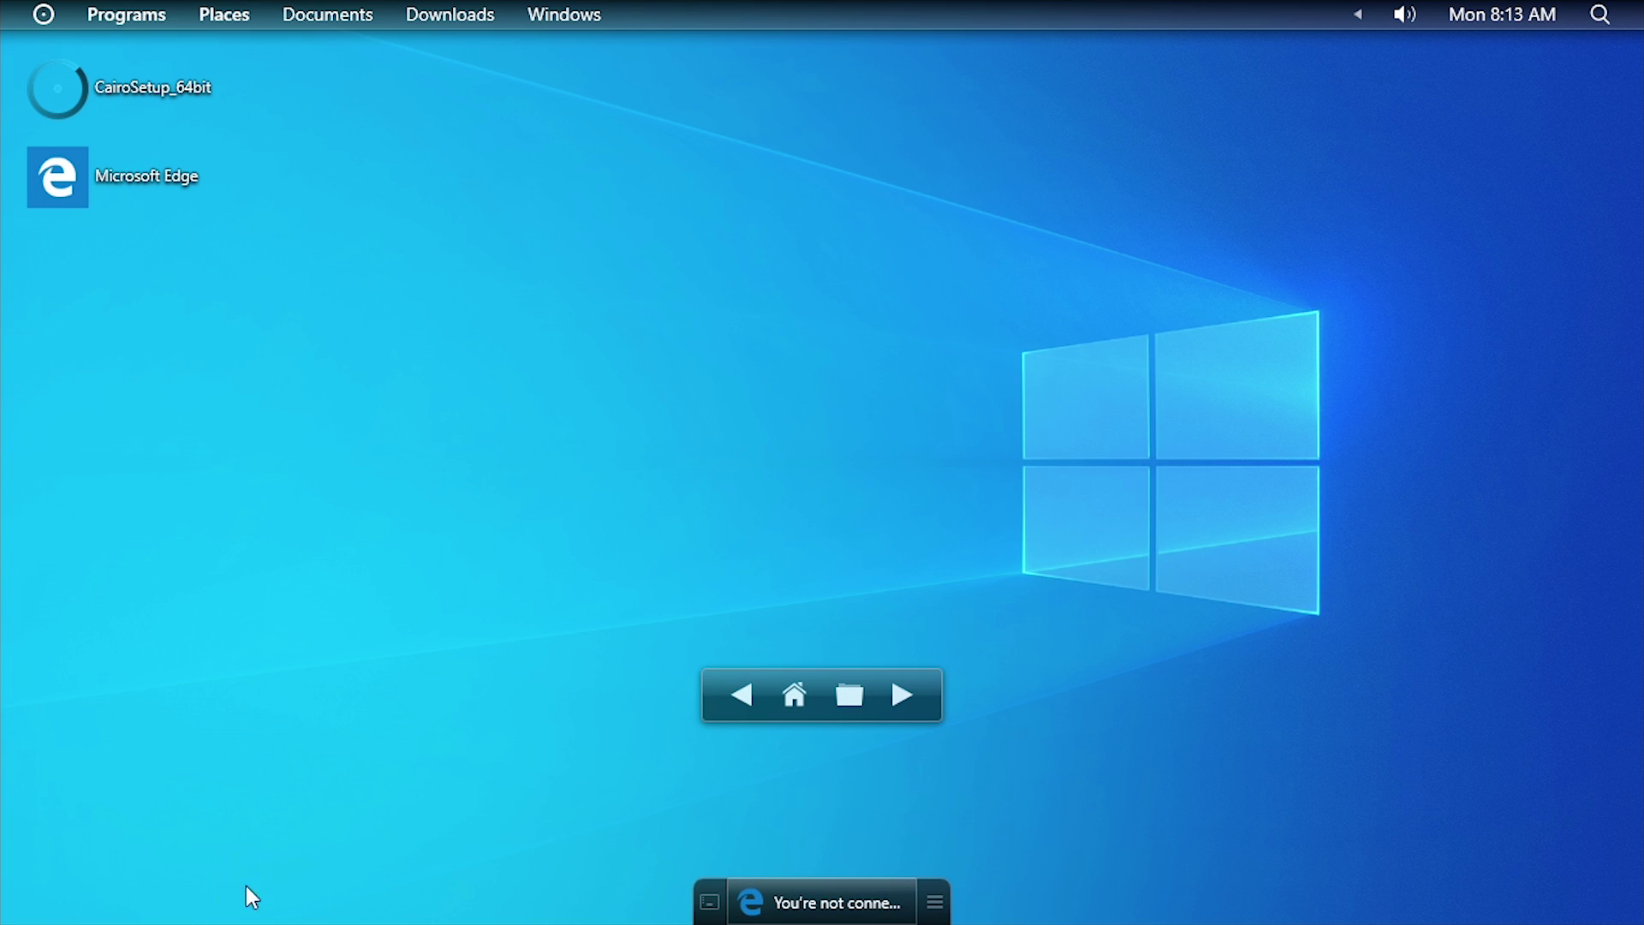
# Launch Notepad, File Explorer and Paint from the list of programs, minimizing File Explorer before opening Paint.
pyautogui.click(134, 19)
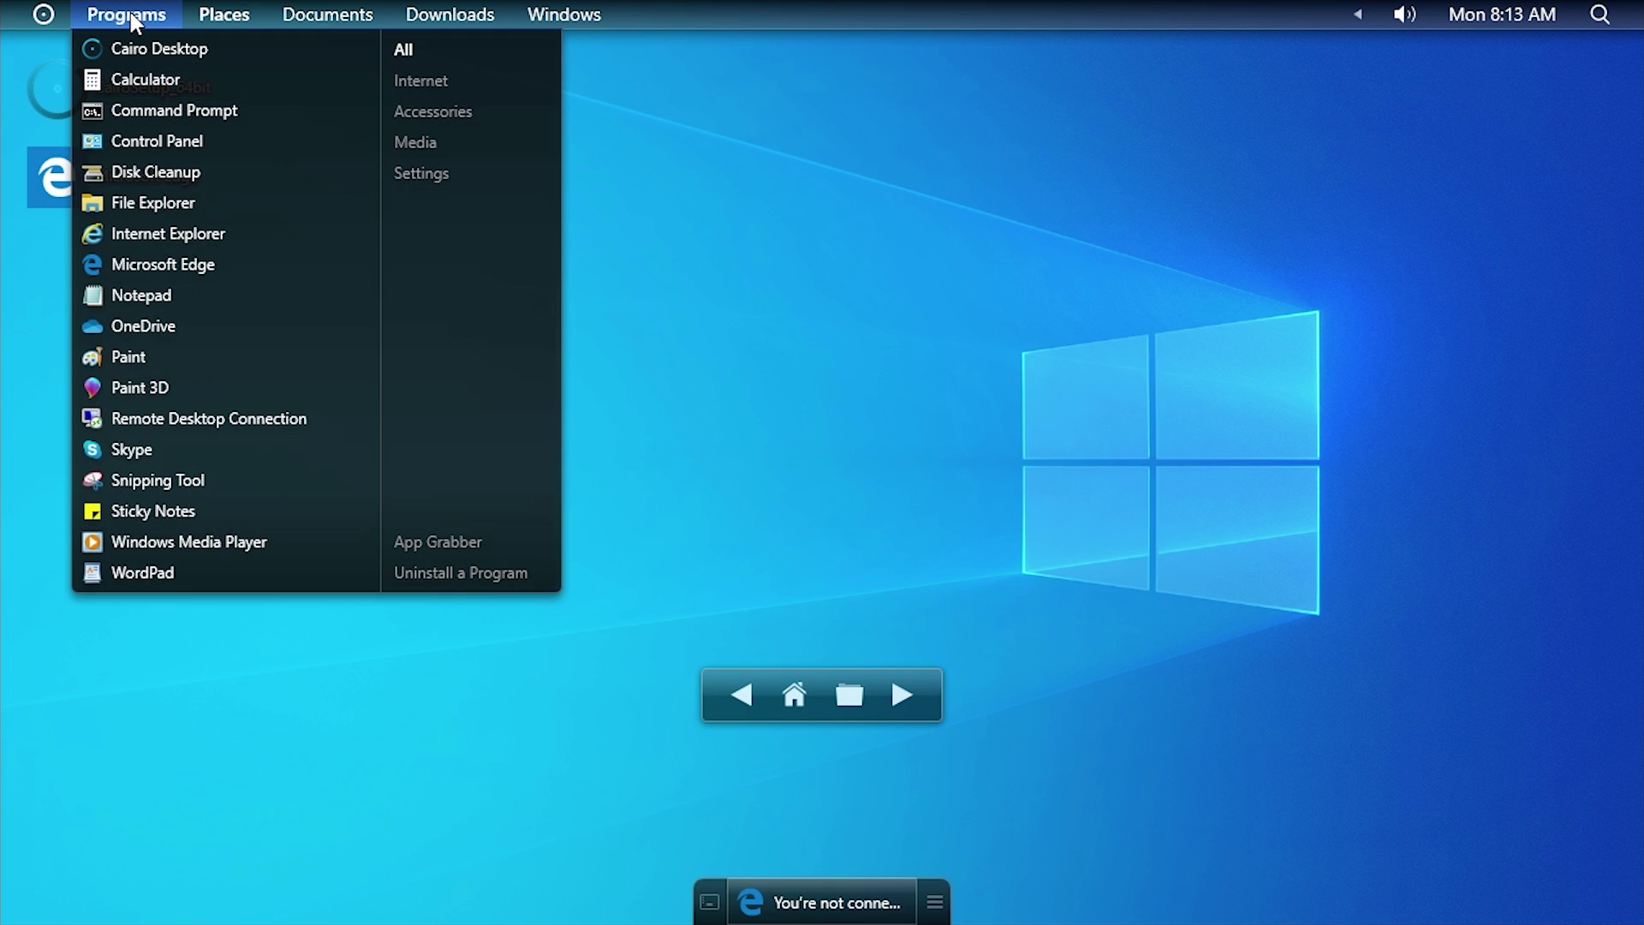
pyautogui.click(154, 295)
pyautogui.click(148, 25)
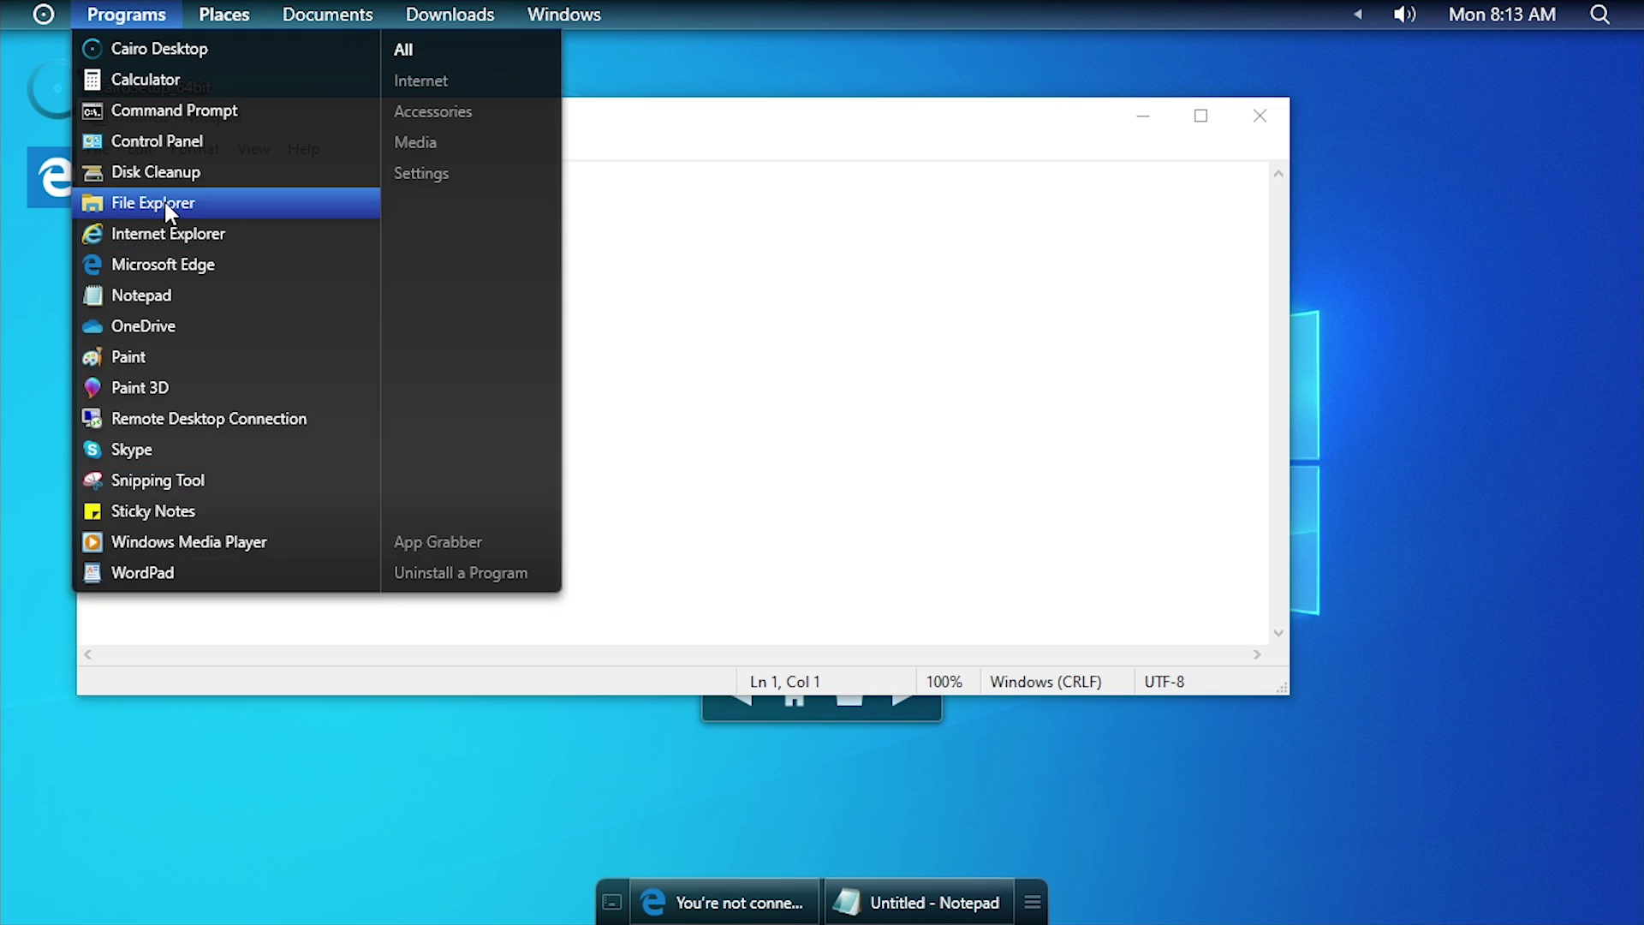
pyautogui.click(166, 209)
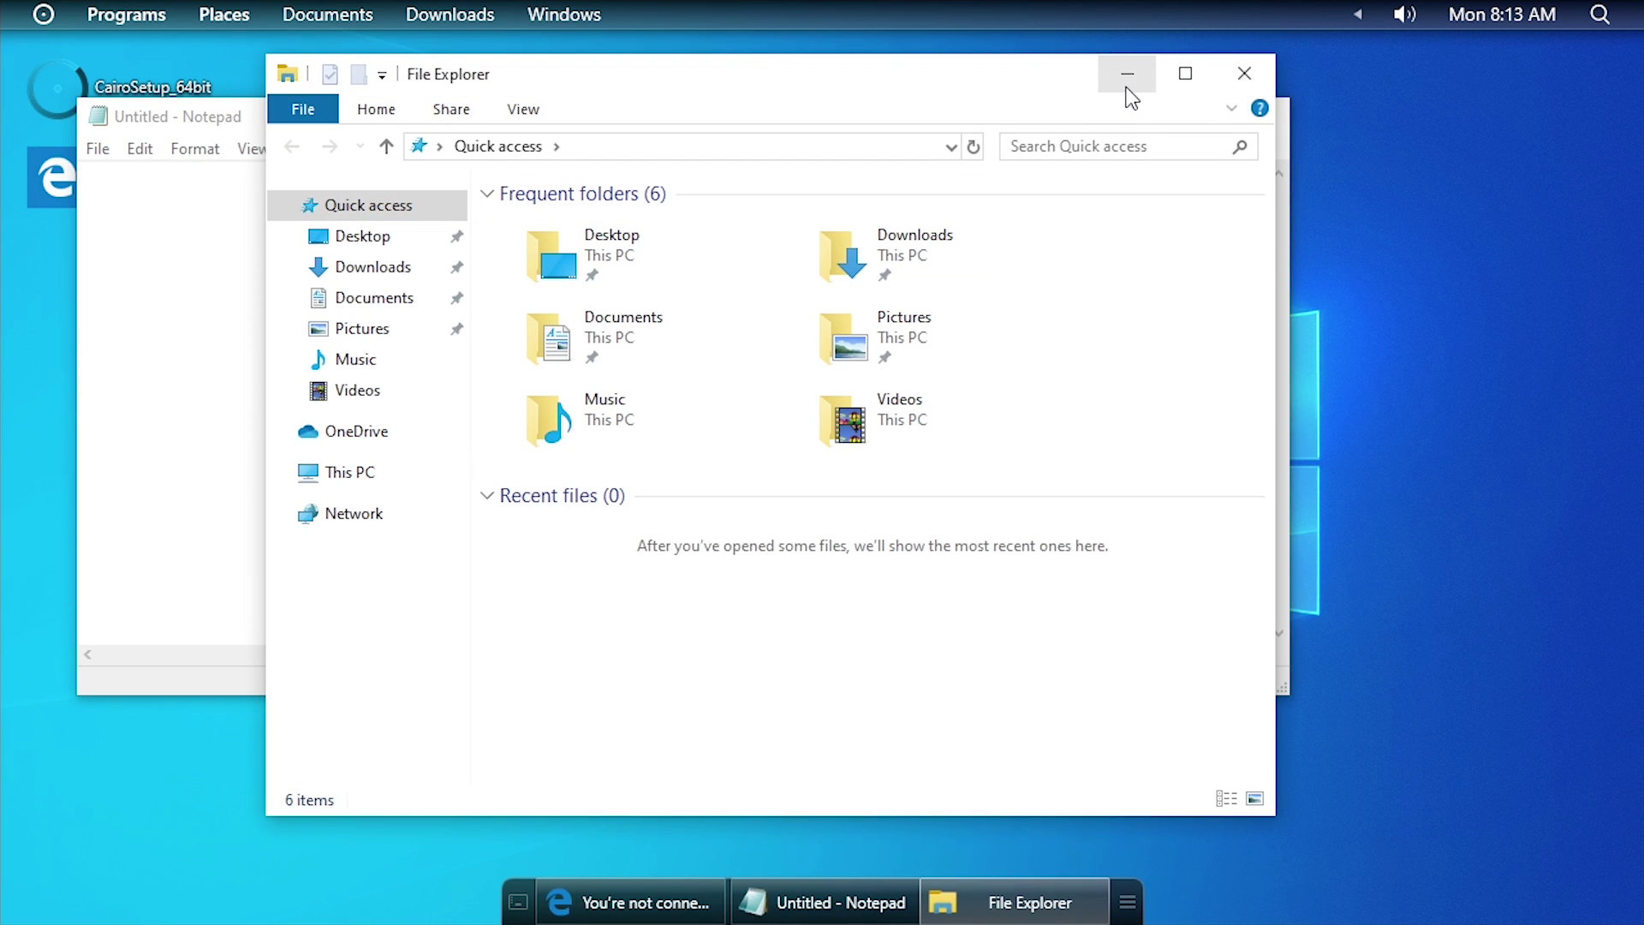
pyautogui.click(1127, 86)
pyautogui.click(146, 17)
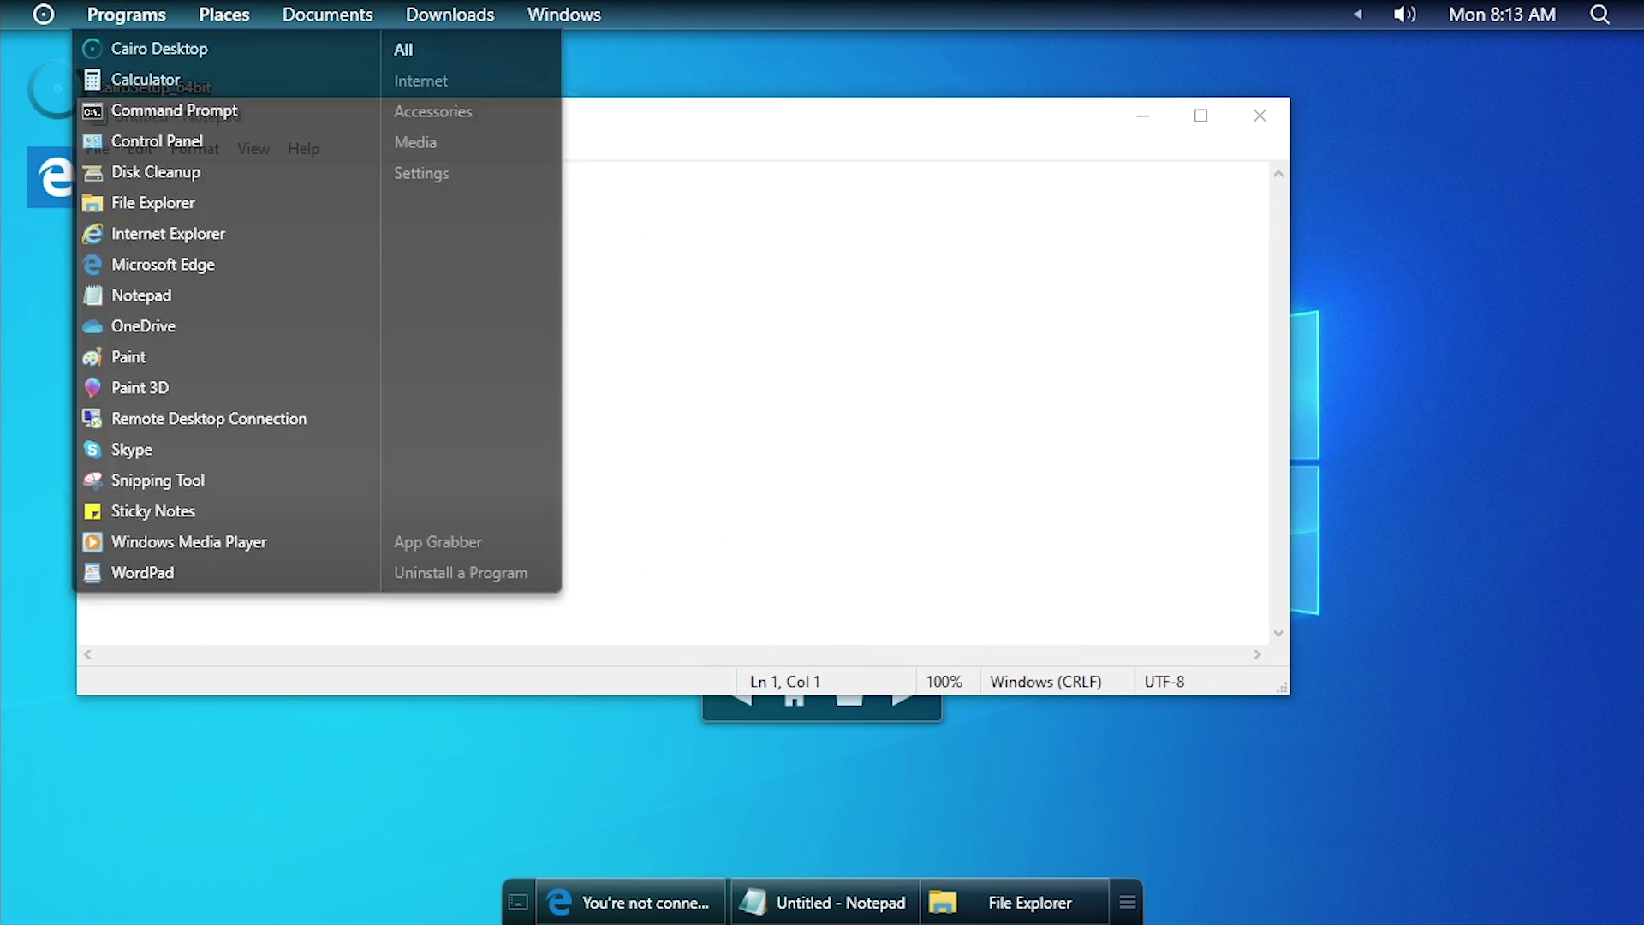
pyautogui.click(128, 356)
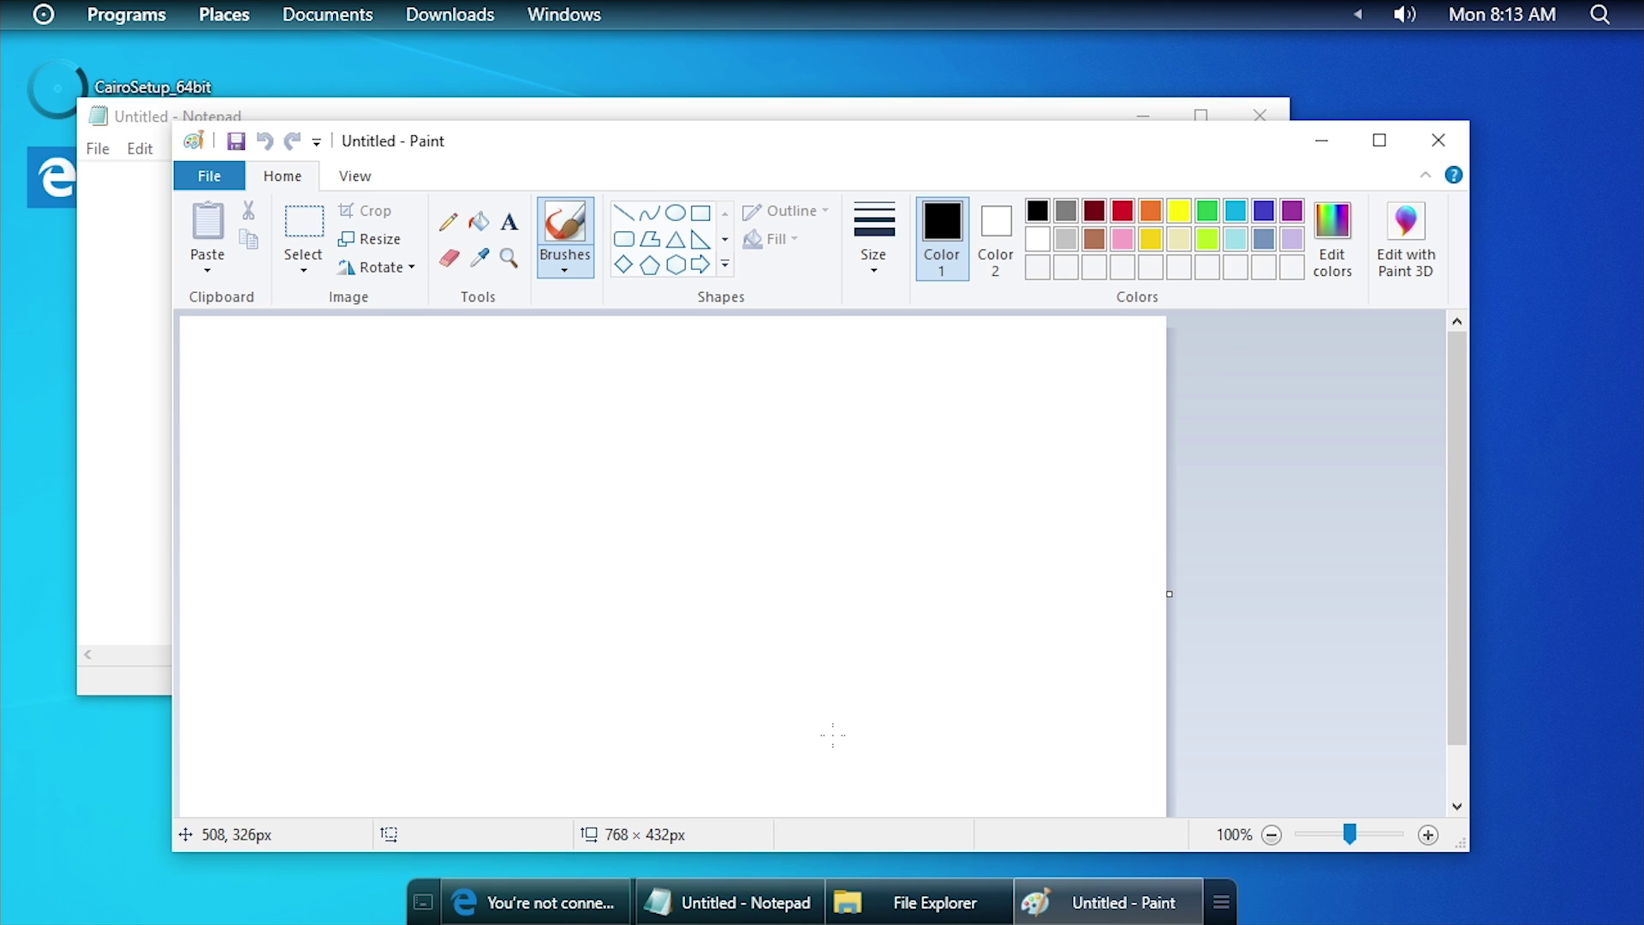
# Add Microsoft Edge, Notepad and File Explorer to Quick Launch from their running taskbar entries.
pyautogui.rightClick(485, 913)
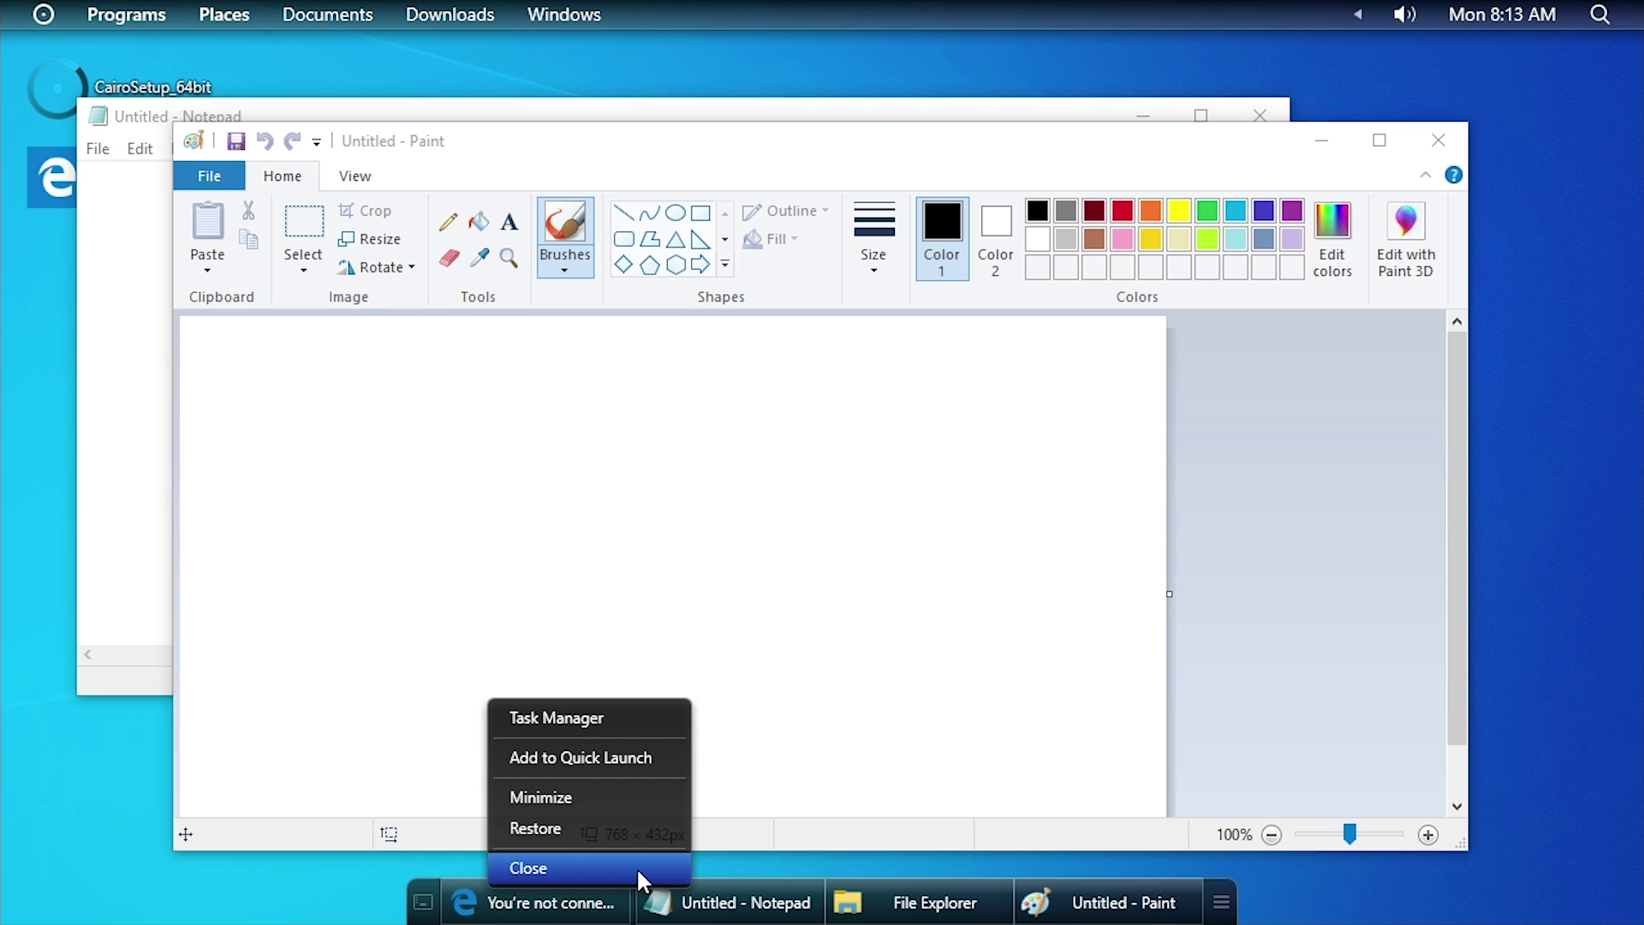
pyautogui.click(630, 795)
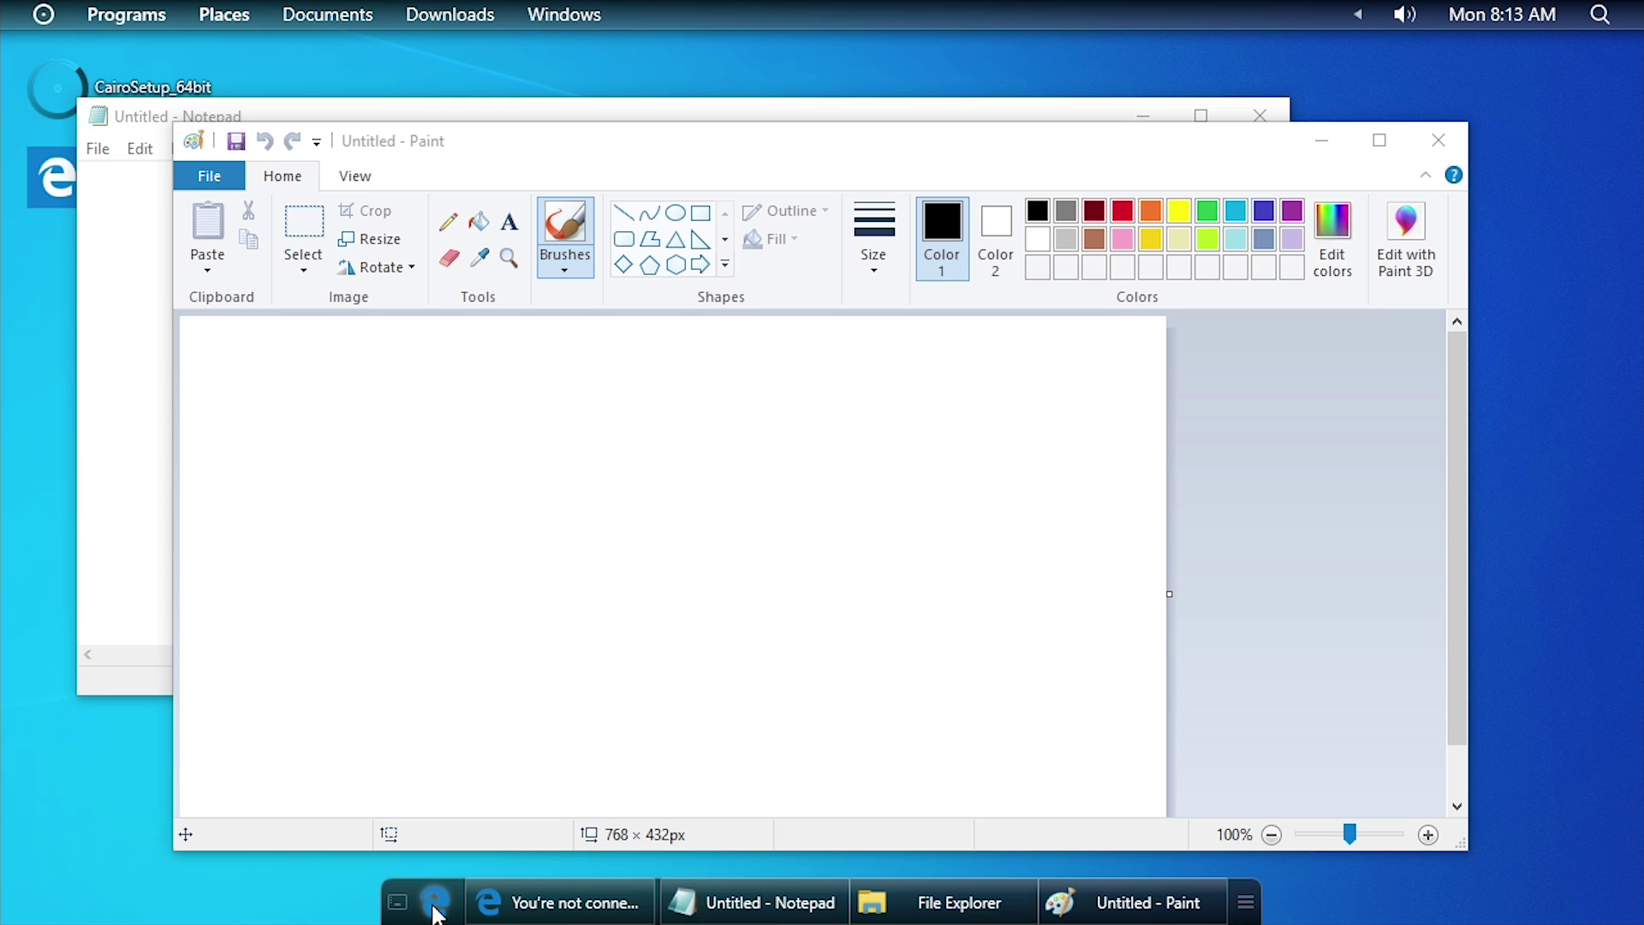
pyautogui.rightClick(733, 904)
pyautogui.click(872, 766)
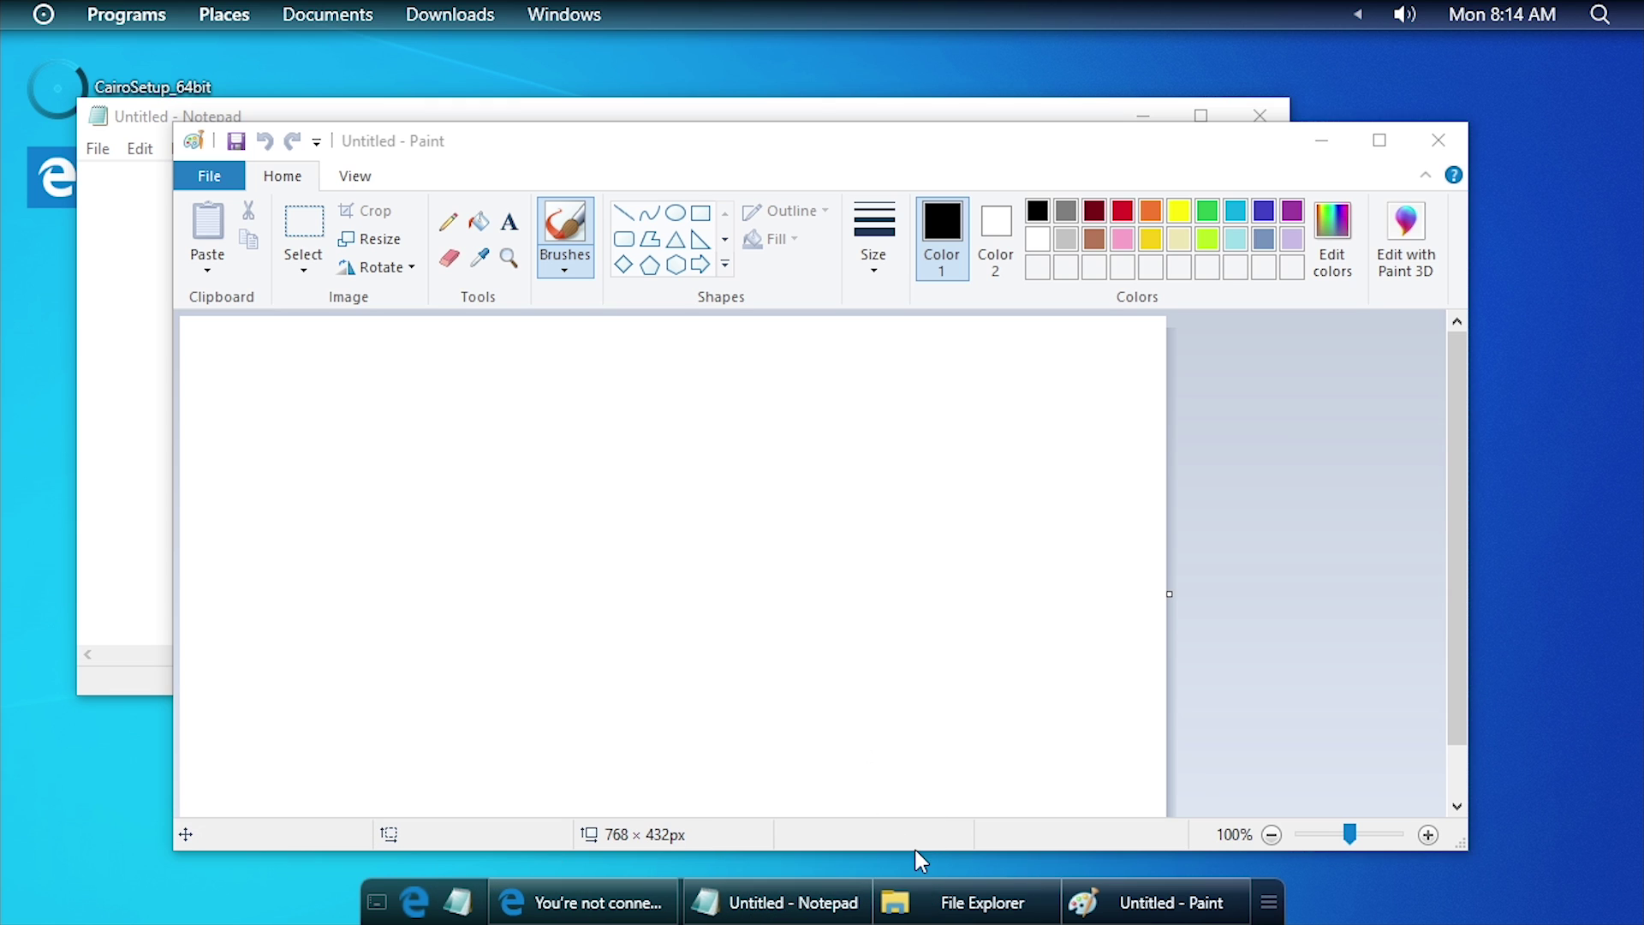
pyautogui.rightClick(930, 882)
pyautogui.click(973, 736)
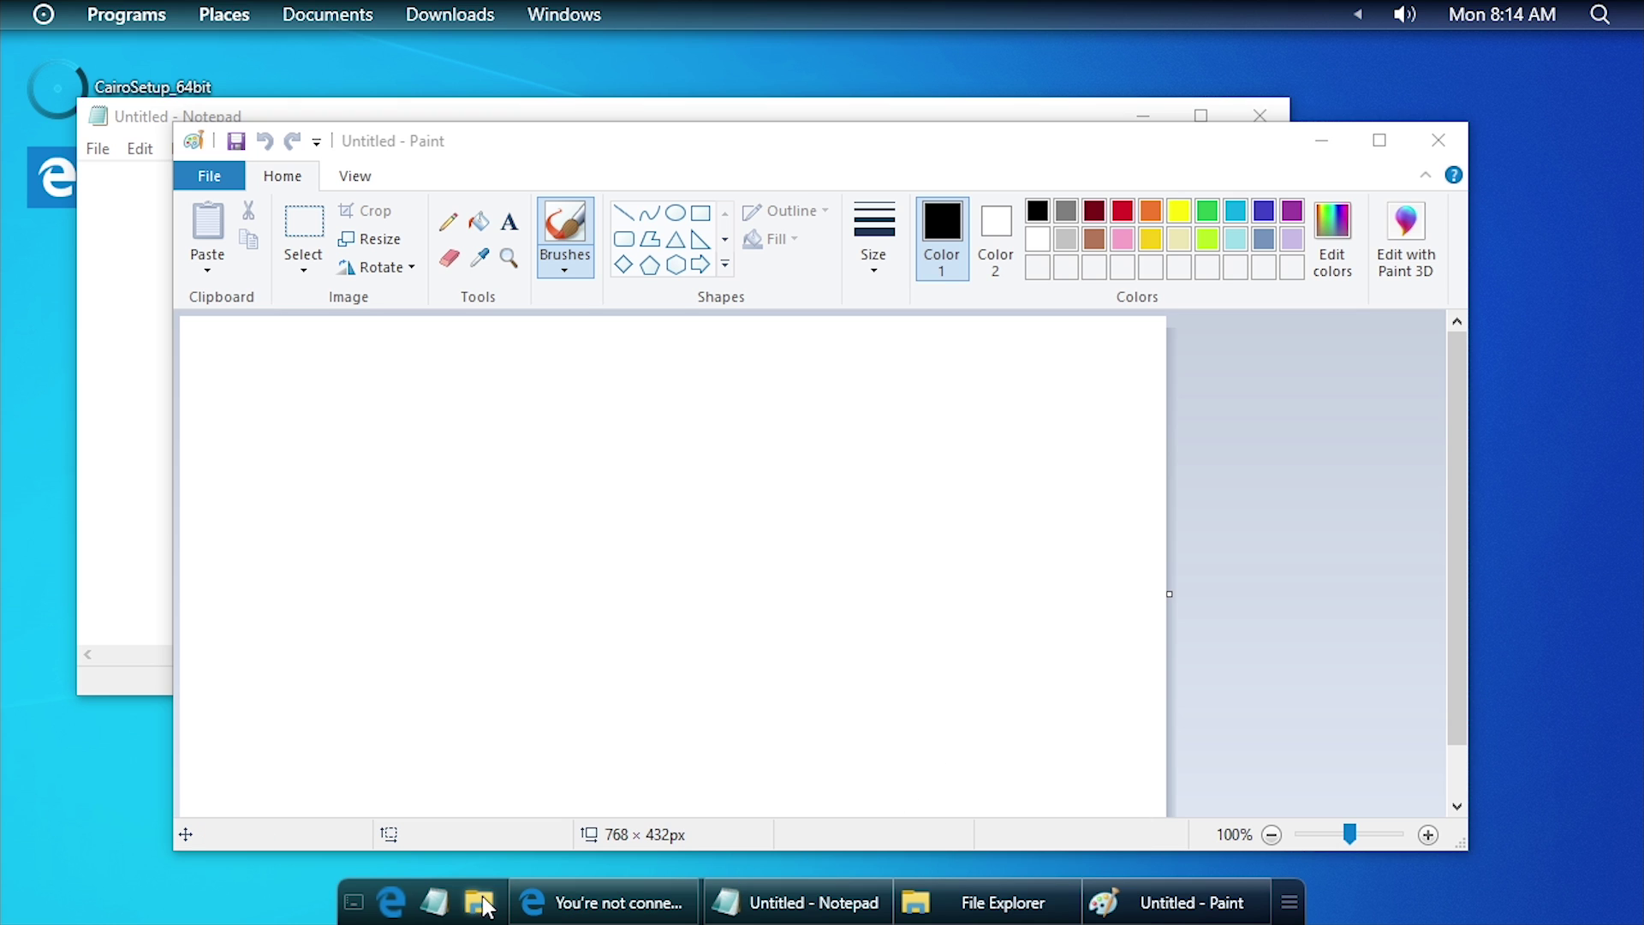
# Close the Paint, Notepad, Microsoft Edge and File Explorer windows.
pyautogui.click(1438, 140)
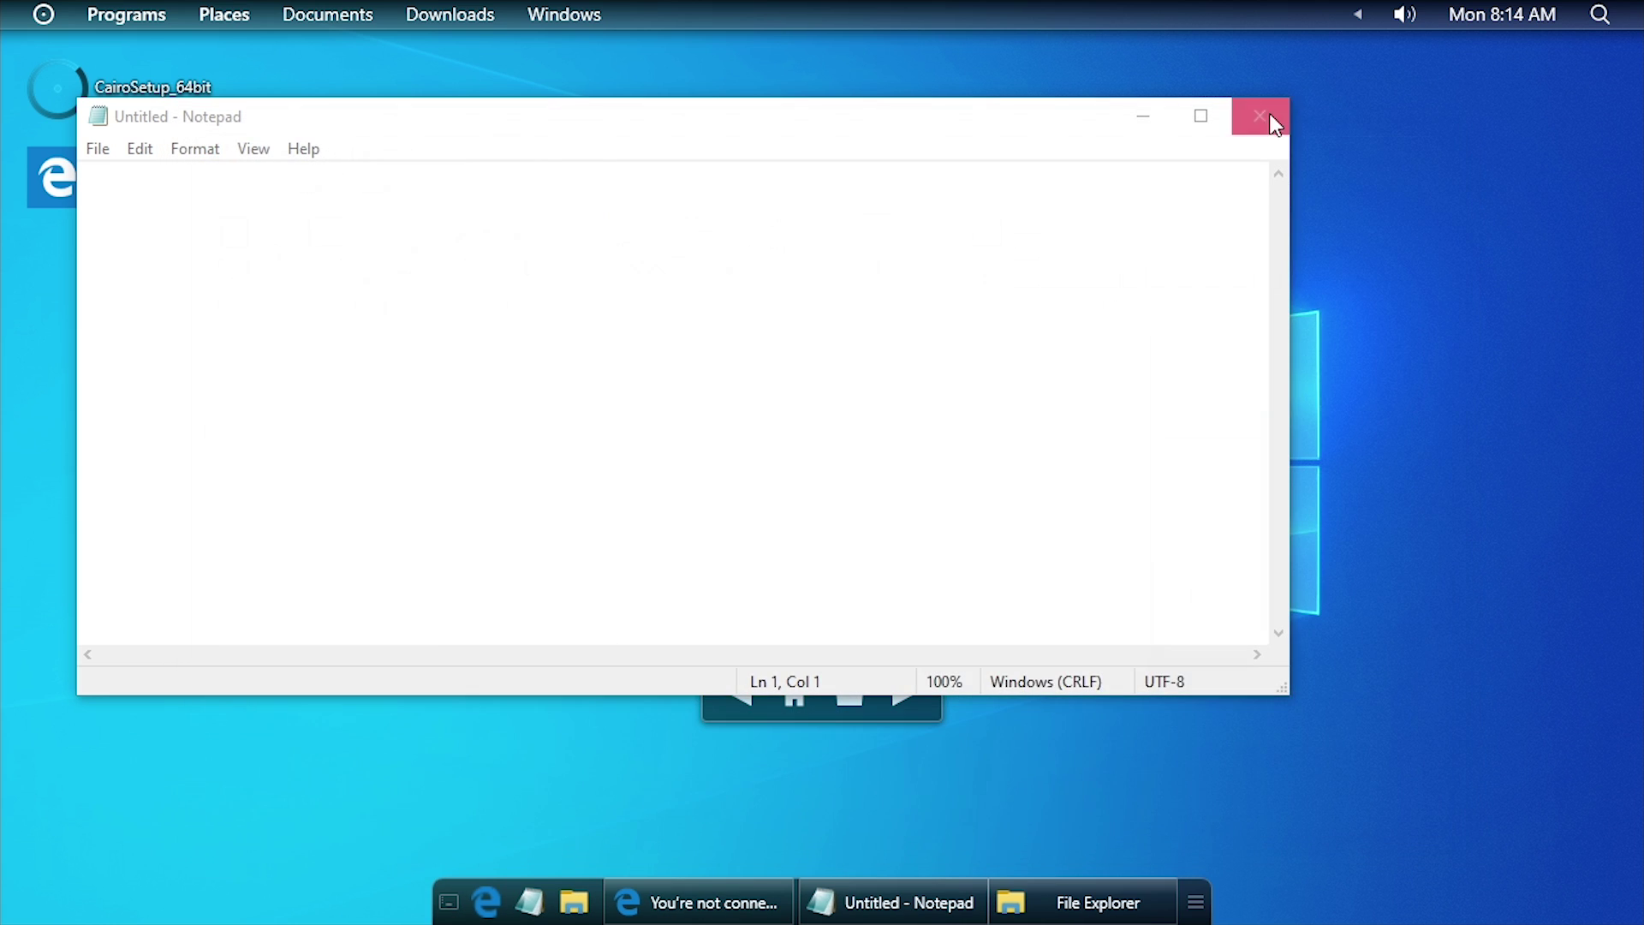
pyautogui.click(1259, 116)
pyautogui.click(952, 895)
pyautogui.click(802, 908)
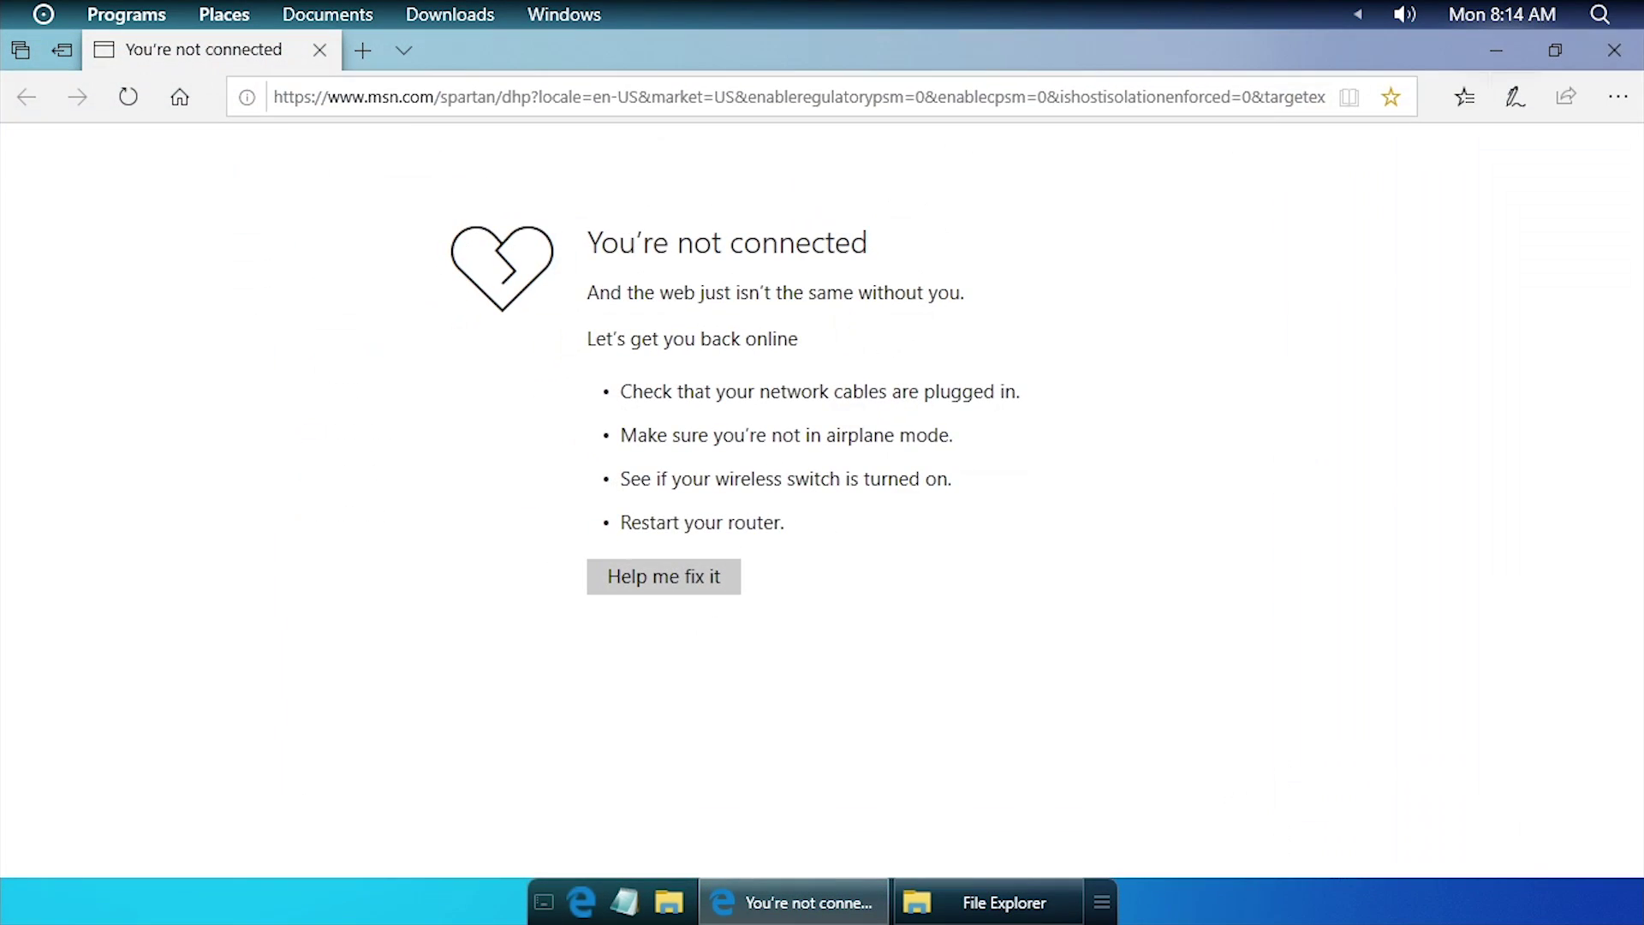
pyautogui.click(1560, 47)
pyautogui.click(1244, 73)
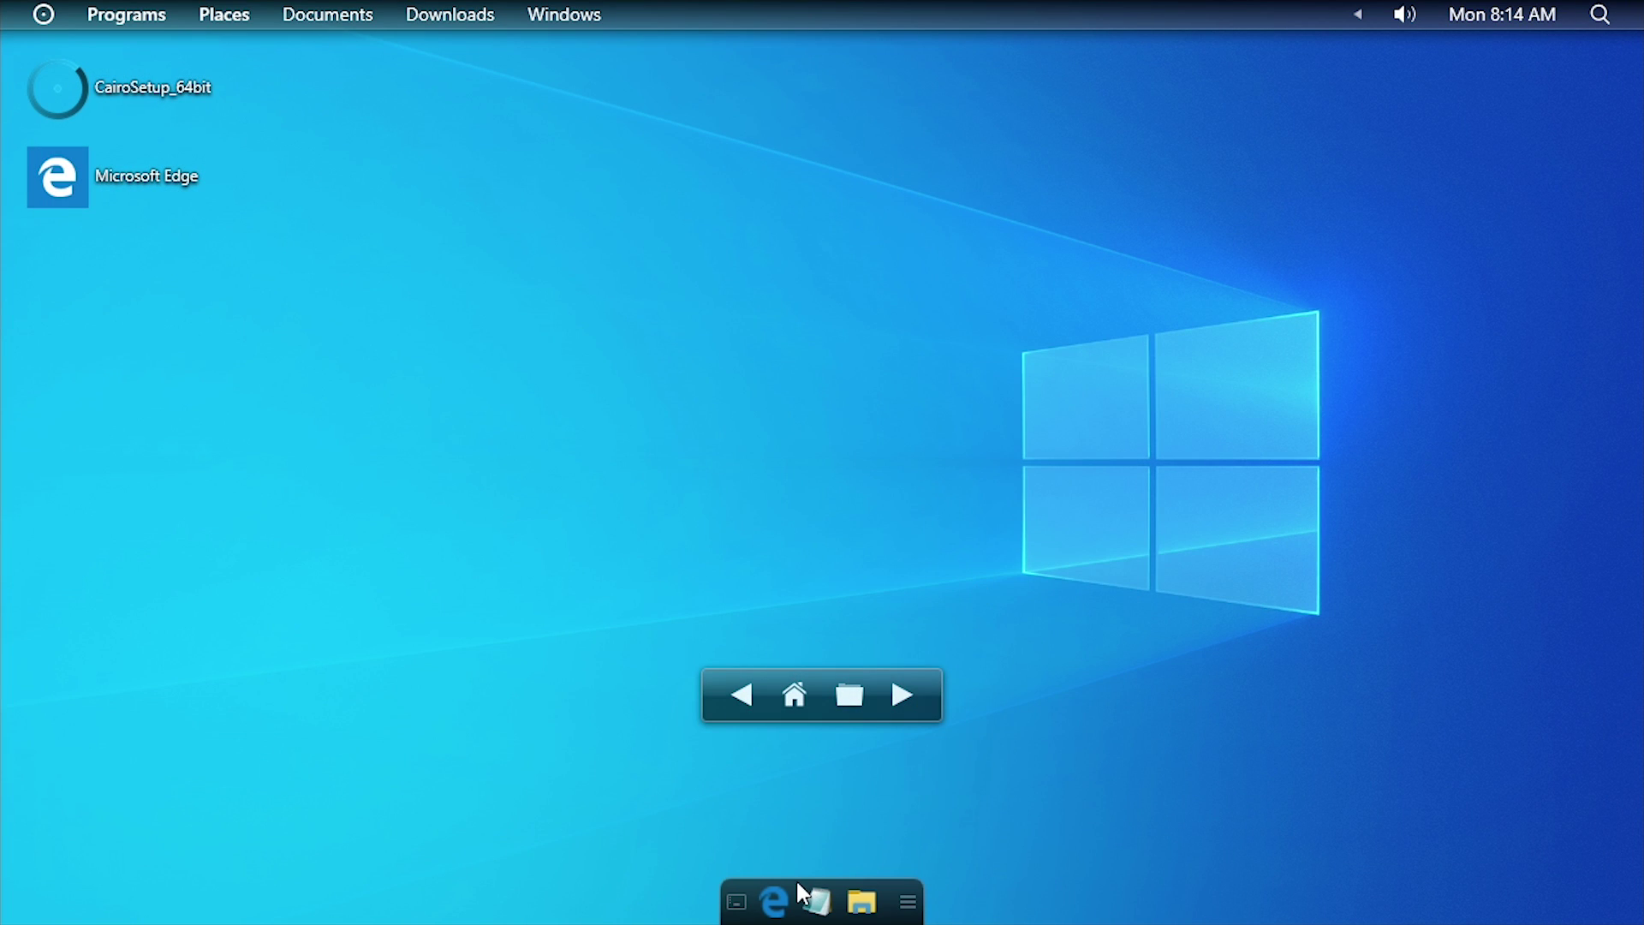
# Show the dimmed desktop overlay and dismiss it again.
pyautogui.click(733, 911)
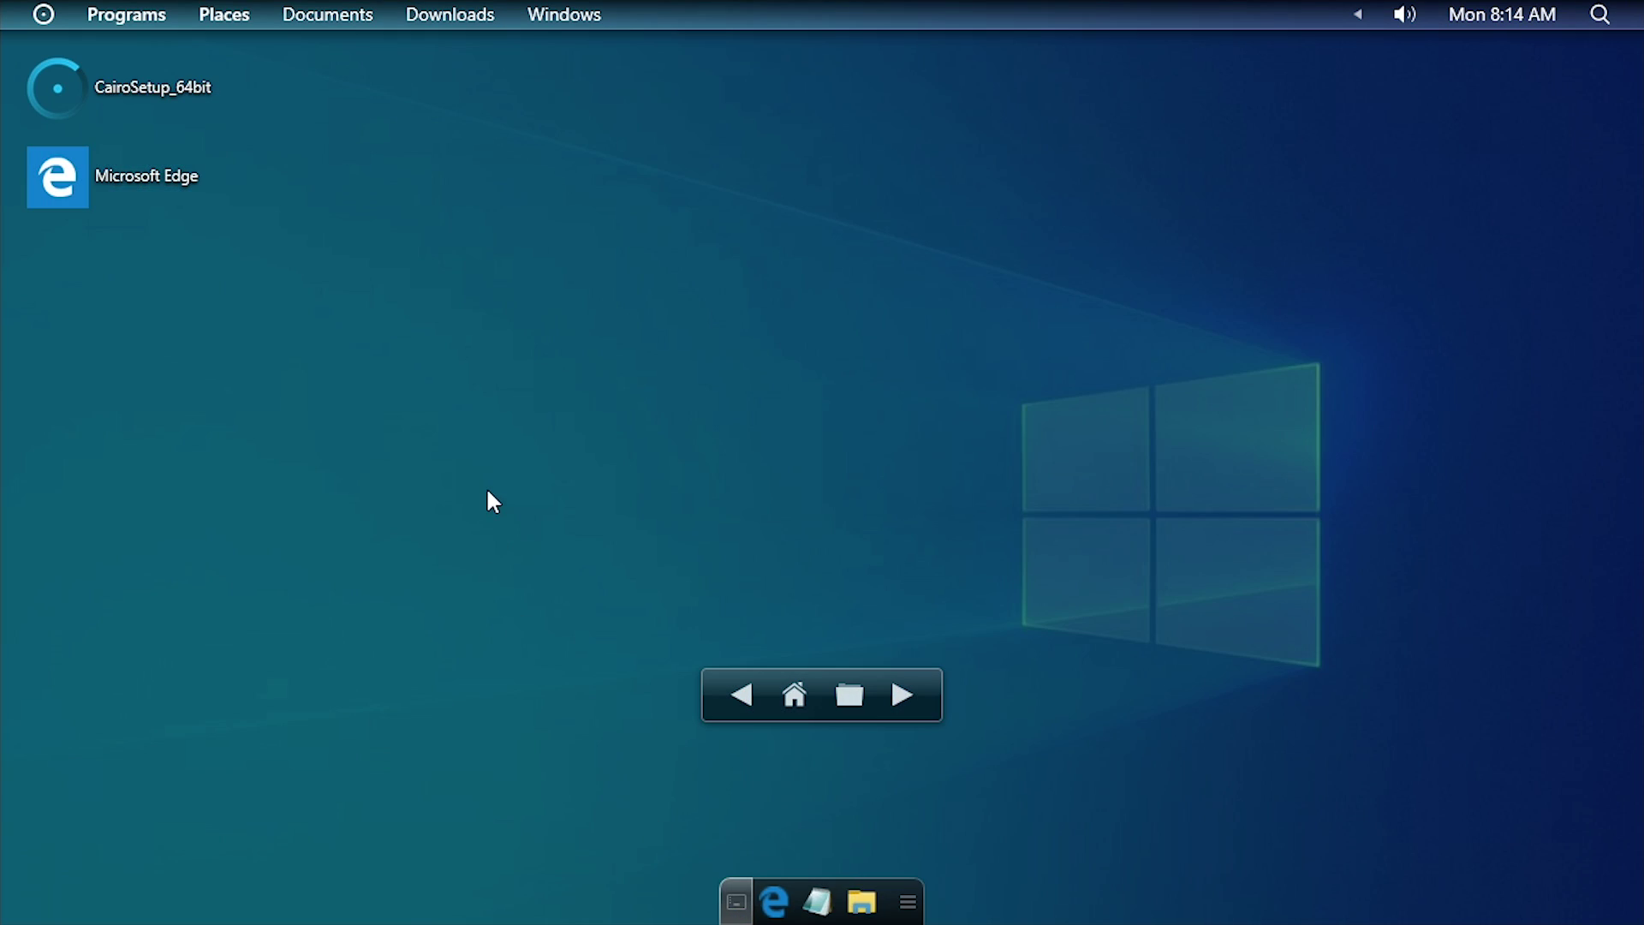
pyautogui.click(543, 808)
# Launch File Explorer from Quick Launch, bring the desktop overlay over it, and go back one location on the desktop.
pyautogui.click(861, 902)
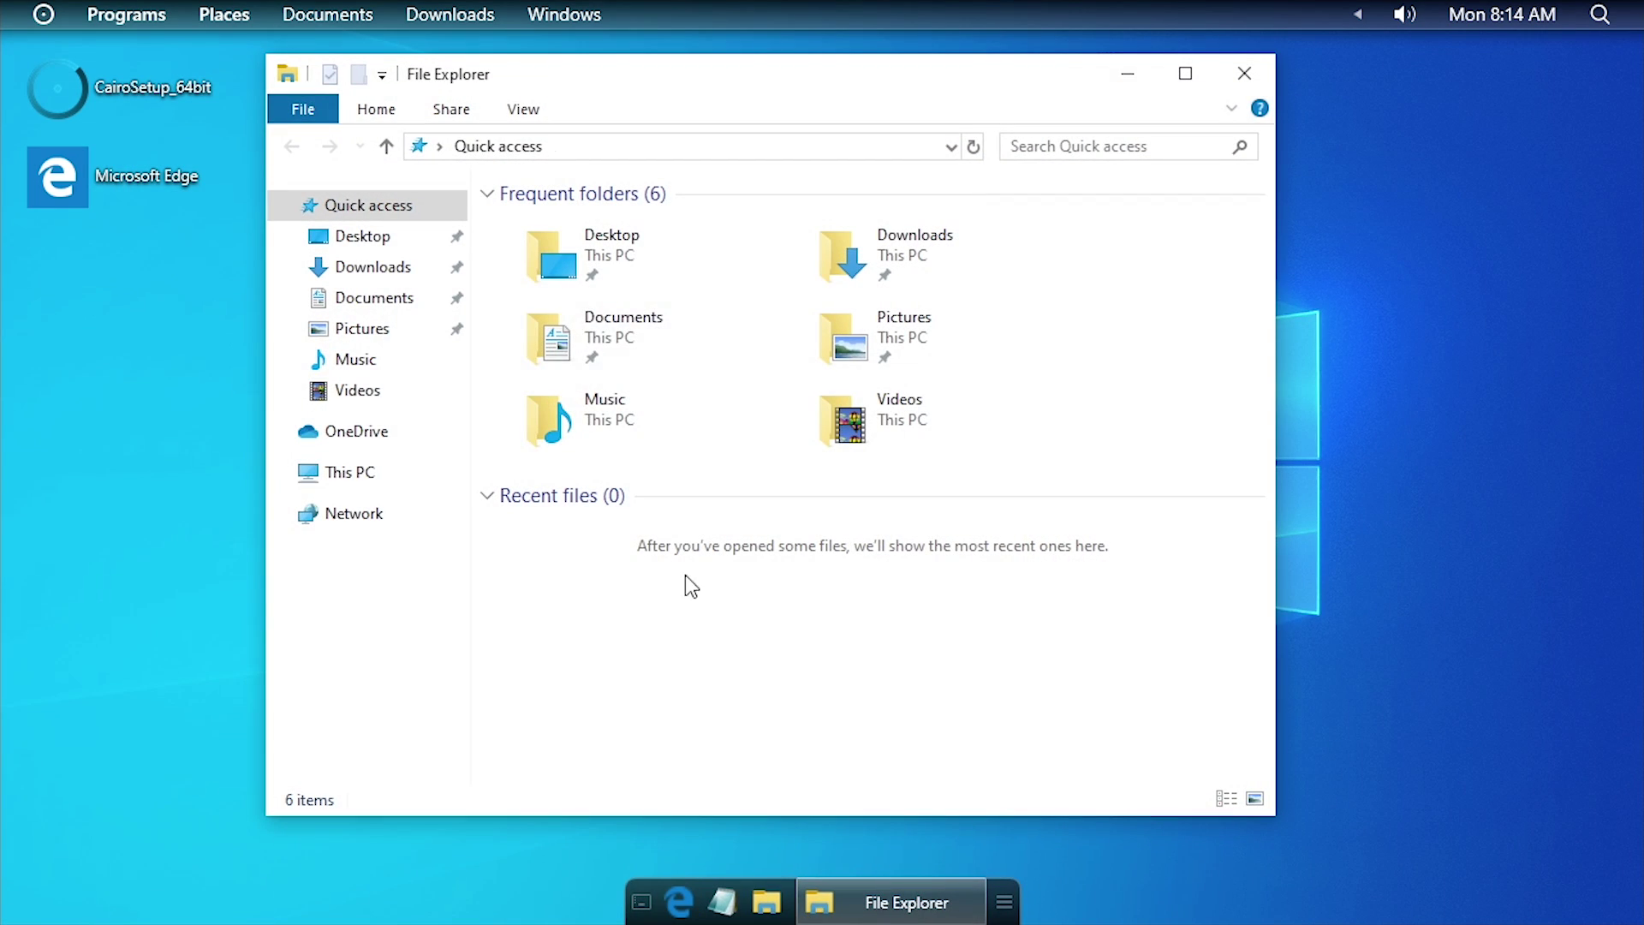
pyautogui.click(641, 900)
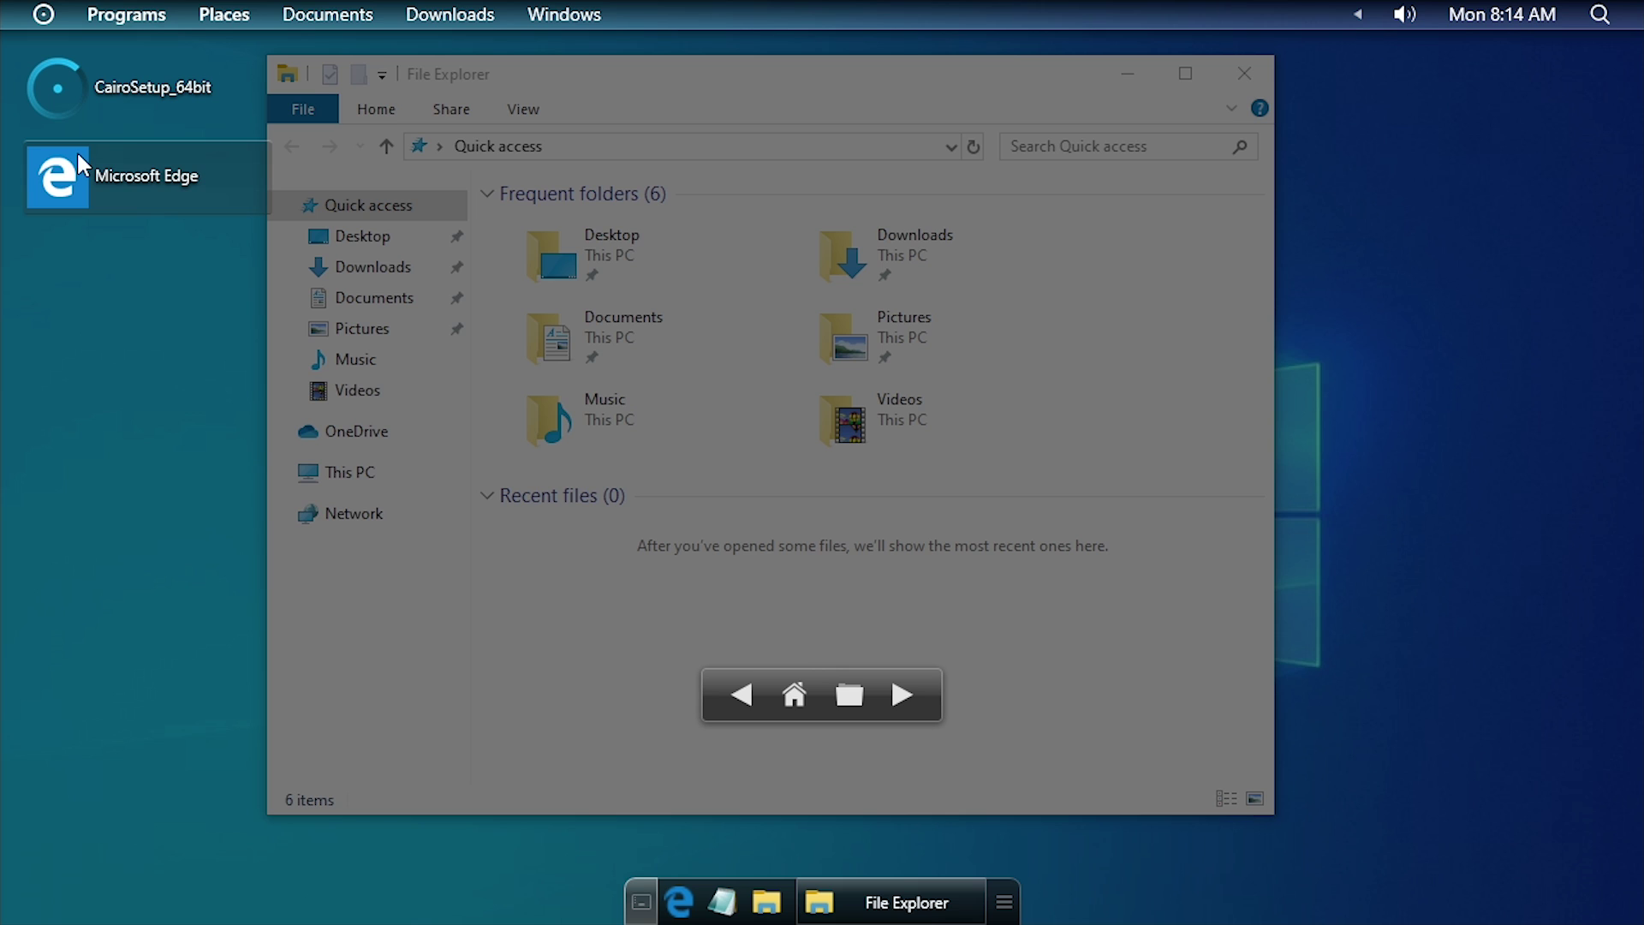
pyautogui.click(758, 698)
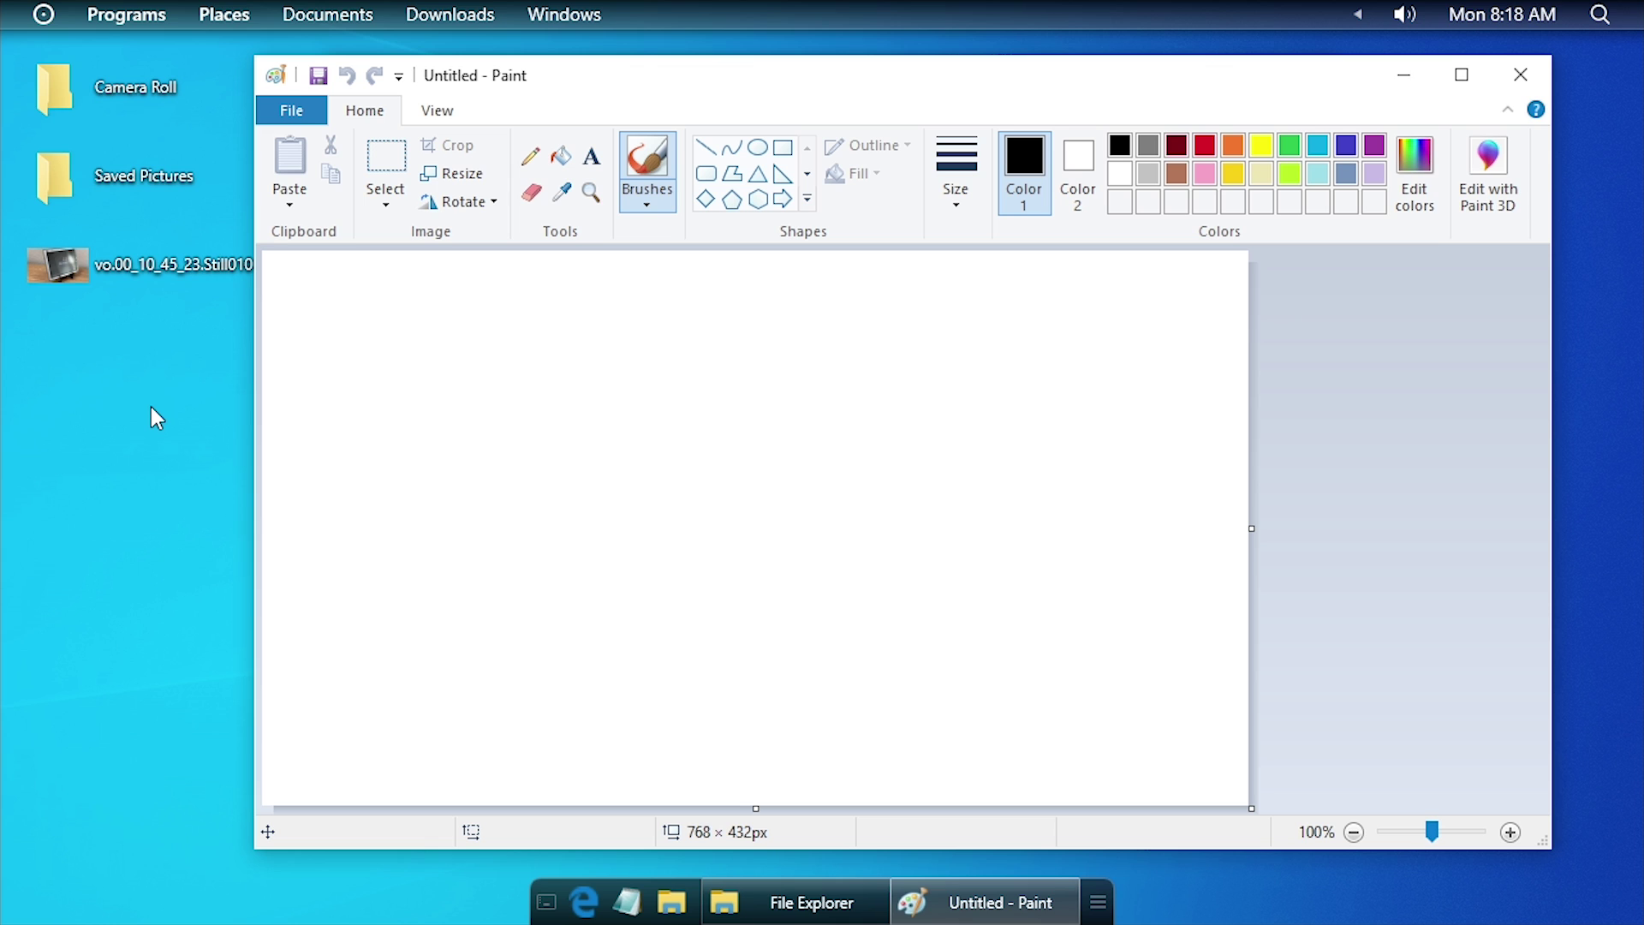
# Open the desktop image vo.00_10_45_23.Still010 with Paint, and close the Paint window showing it.
pyautogui.moveTo(454, 76)
pyautogui.mouseDown()
pyautogui.moveTo(472, 93)
pyautogui.moveTo(472, 78)
pyautogui.mouseUp()
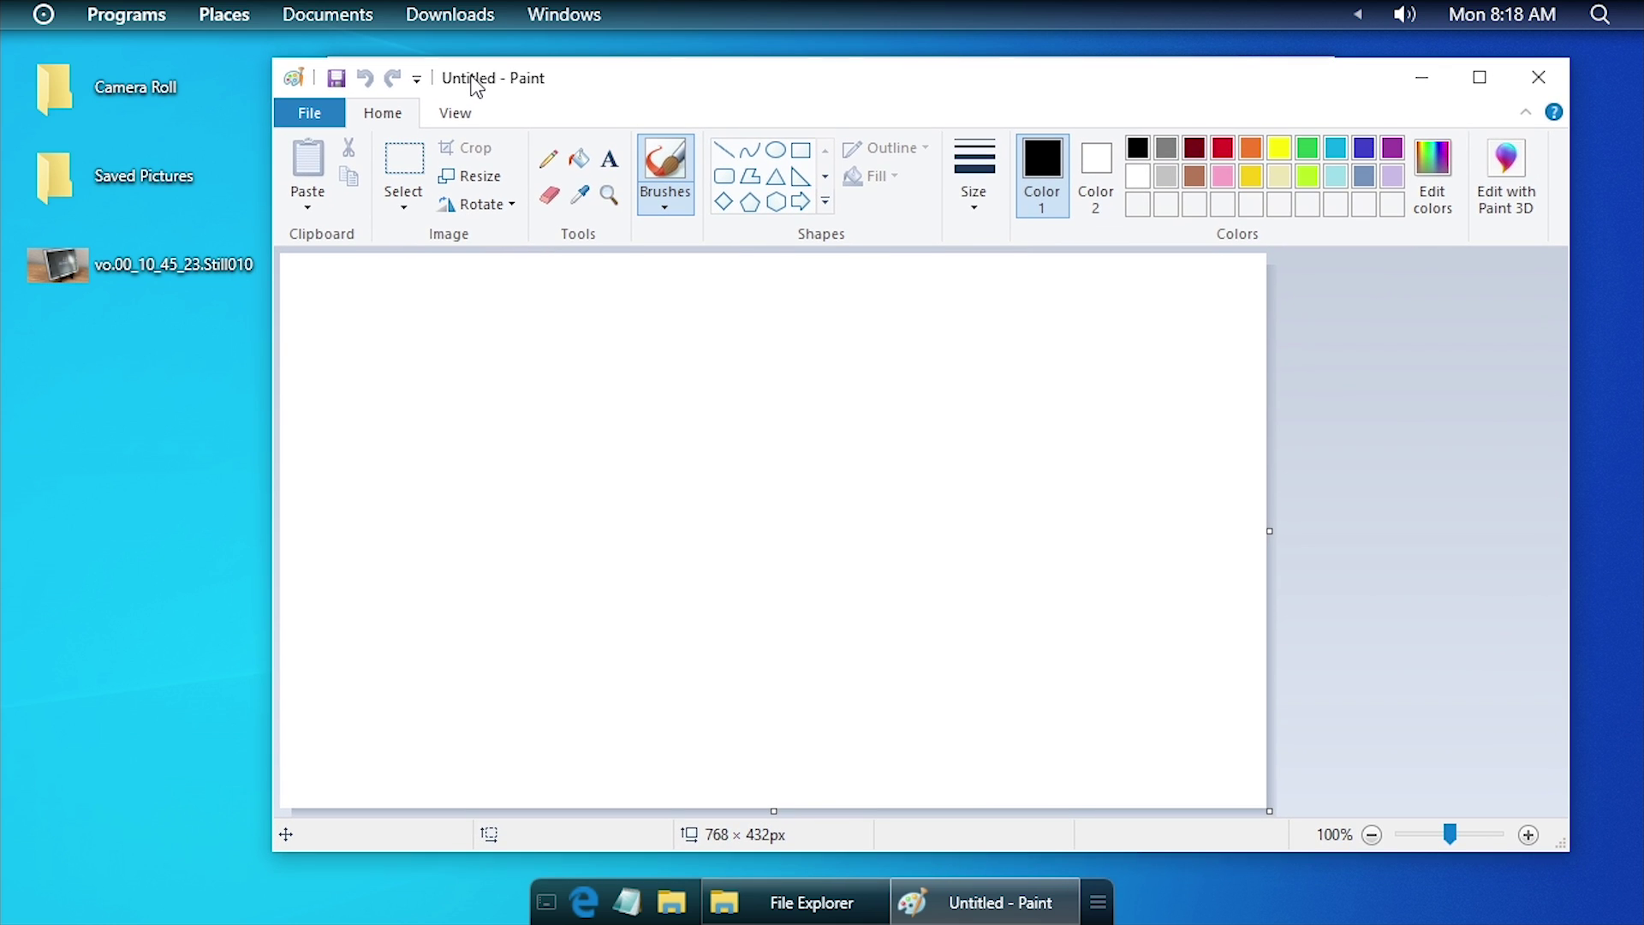
pyautogui.click(832, 261)
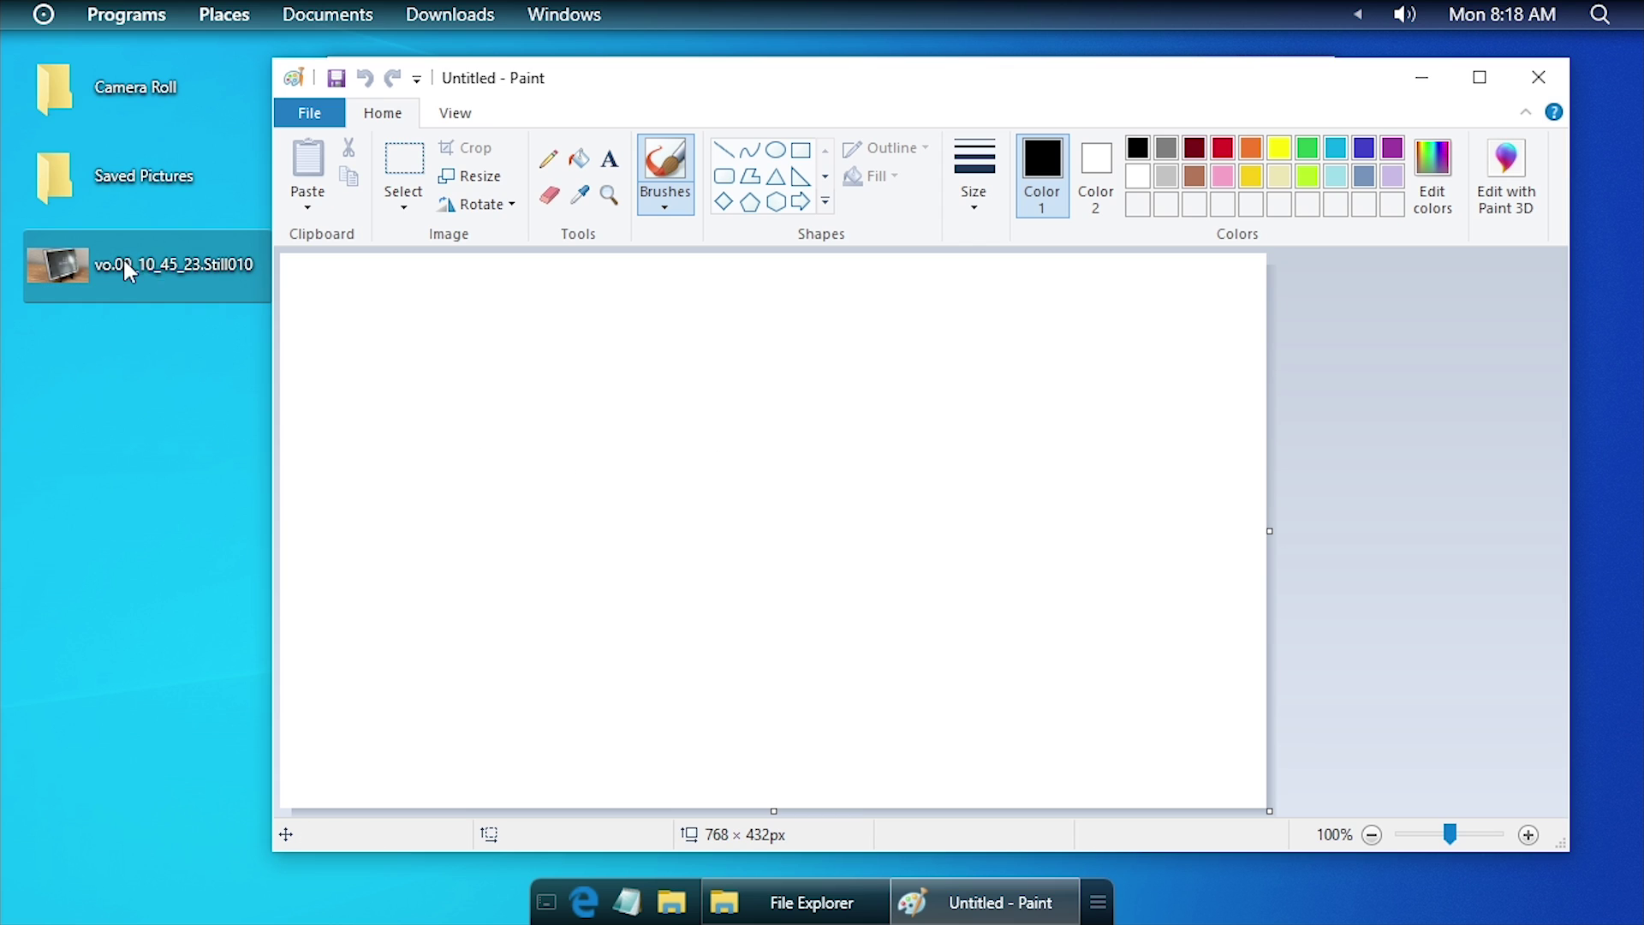
pyautogui.click(94, 291)
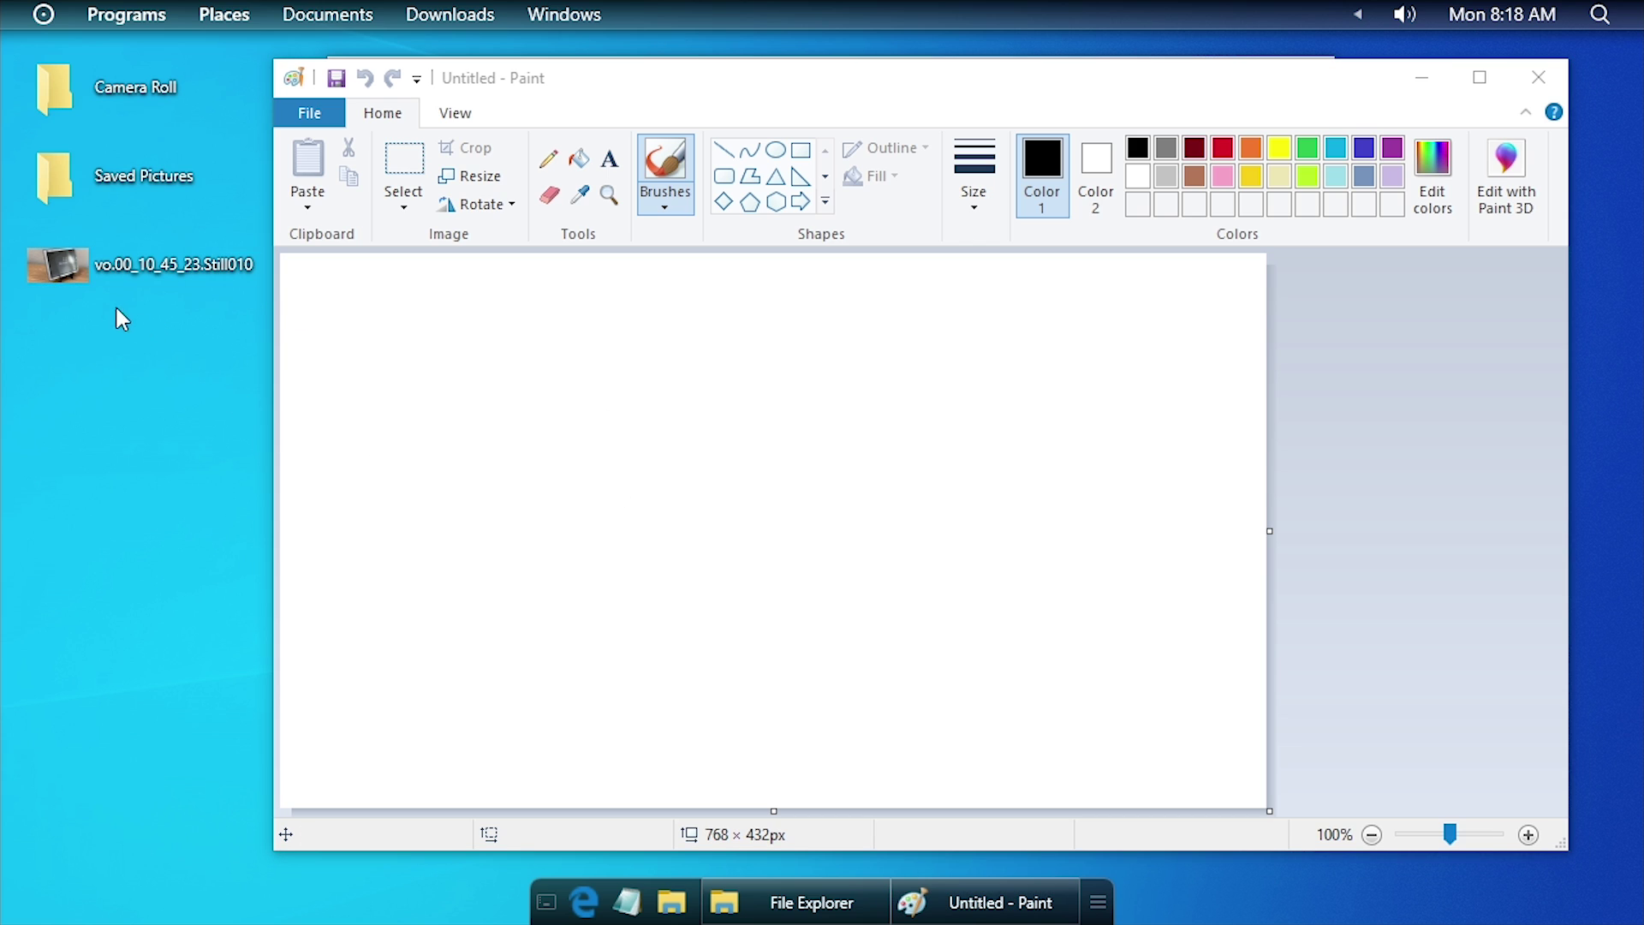
pyautogui.click(346, 440)
pyautogui.rightClick(124, 257)
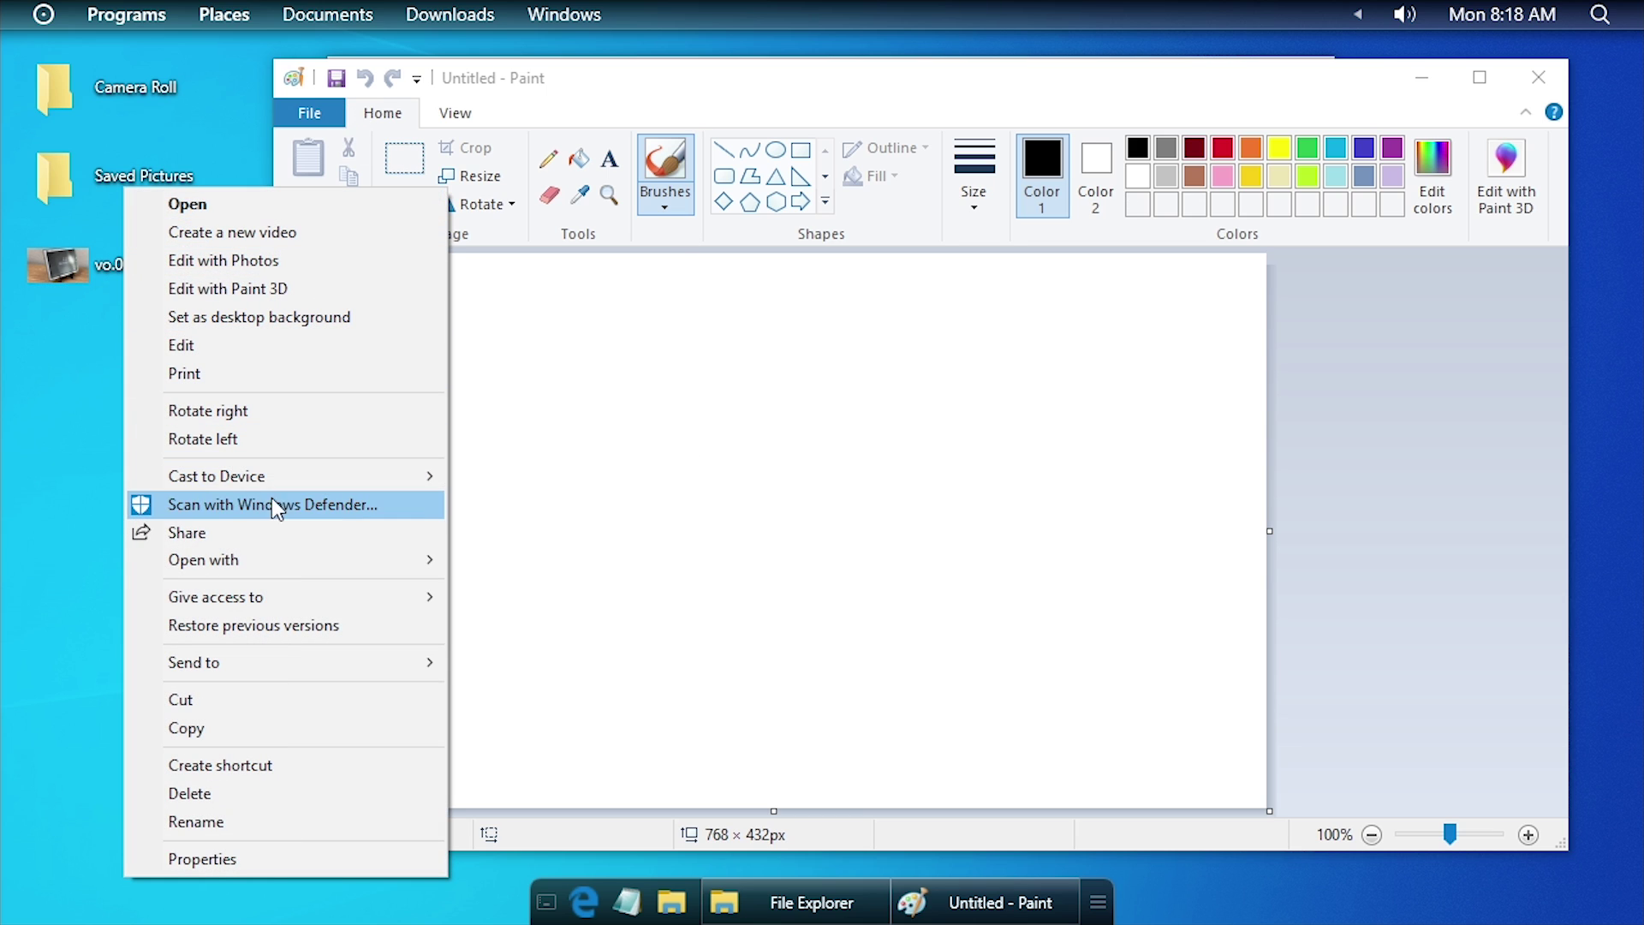
pyautogui.moveTo(300, 559)
pyautogui.click(503, 560)
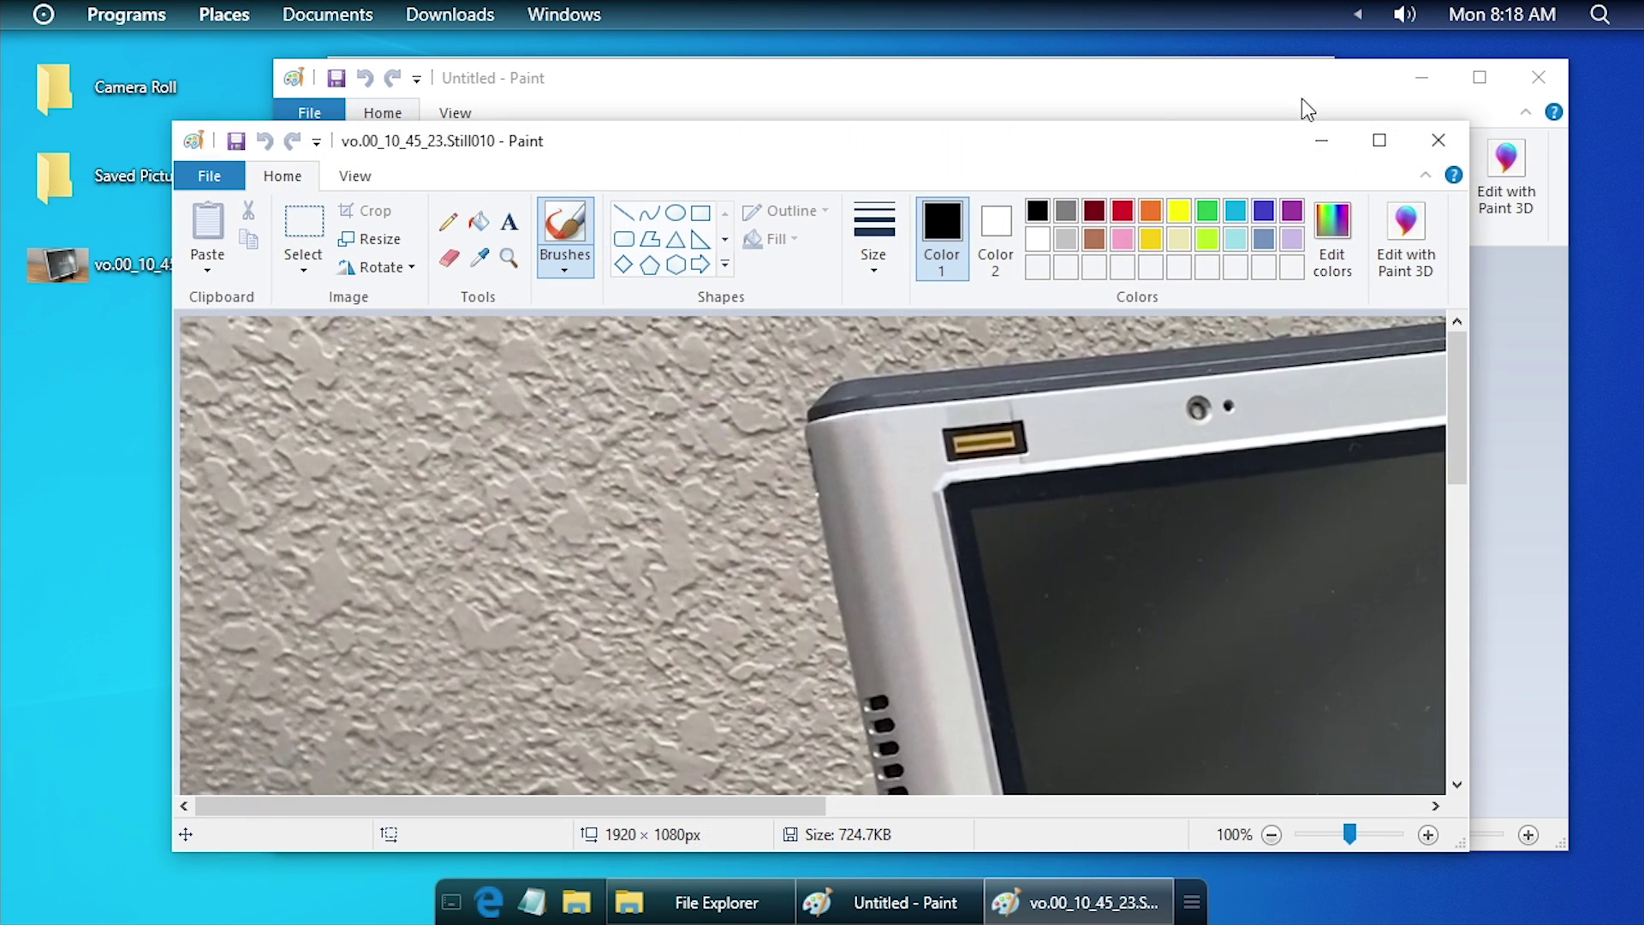
pyautogui.click(1438, 139)
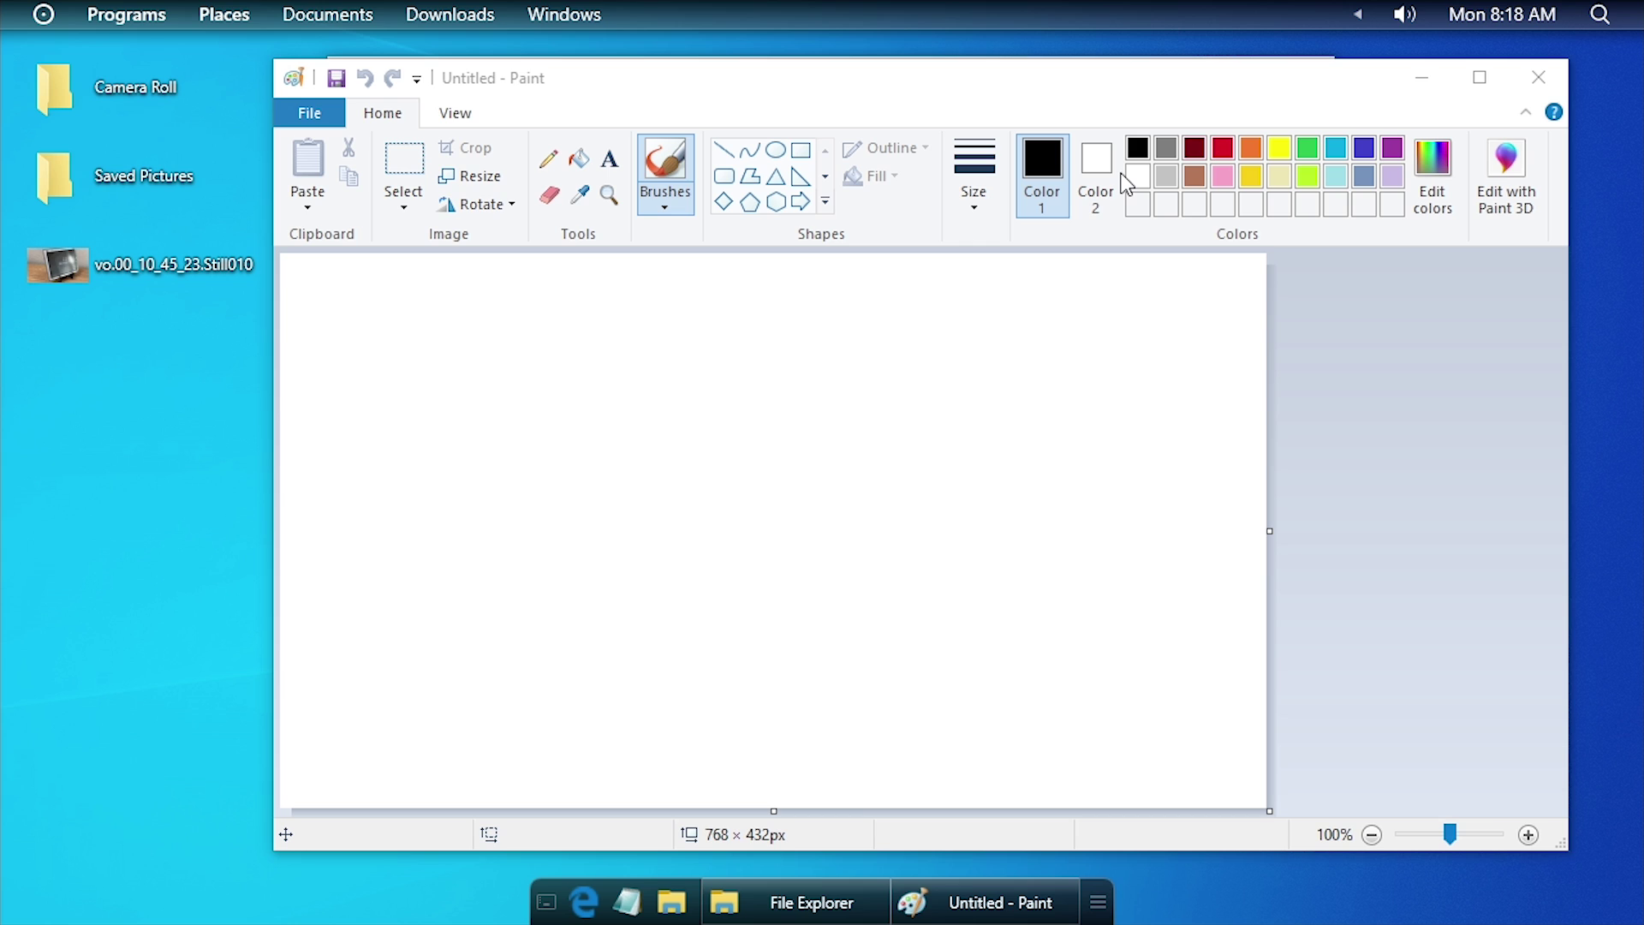
# View the taskbar's list of open windows grouped by category, and dismiss it.
pyautogui.click(1100, 907)
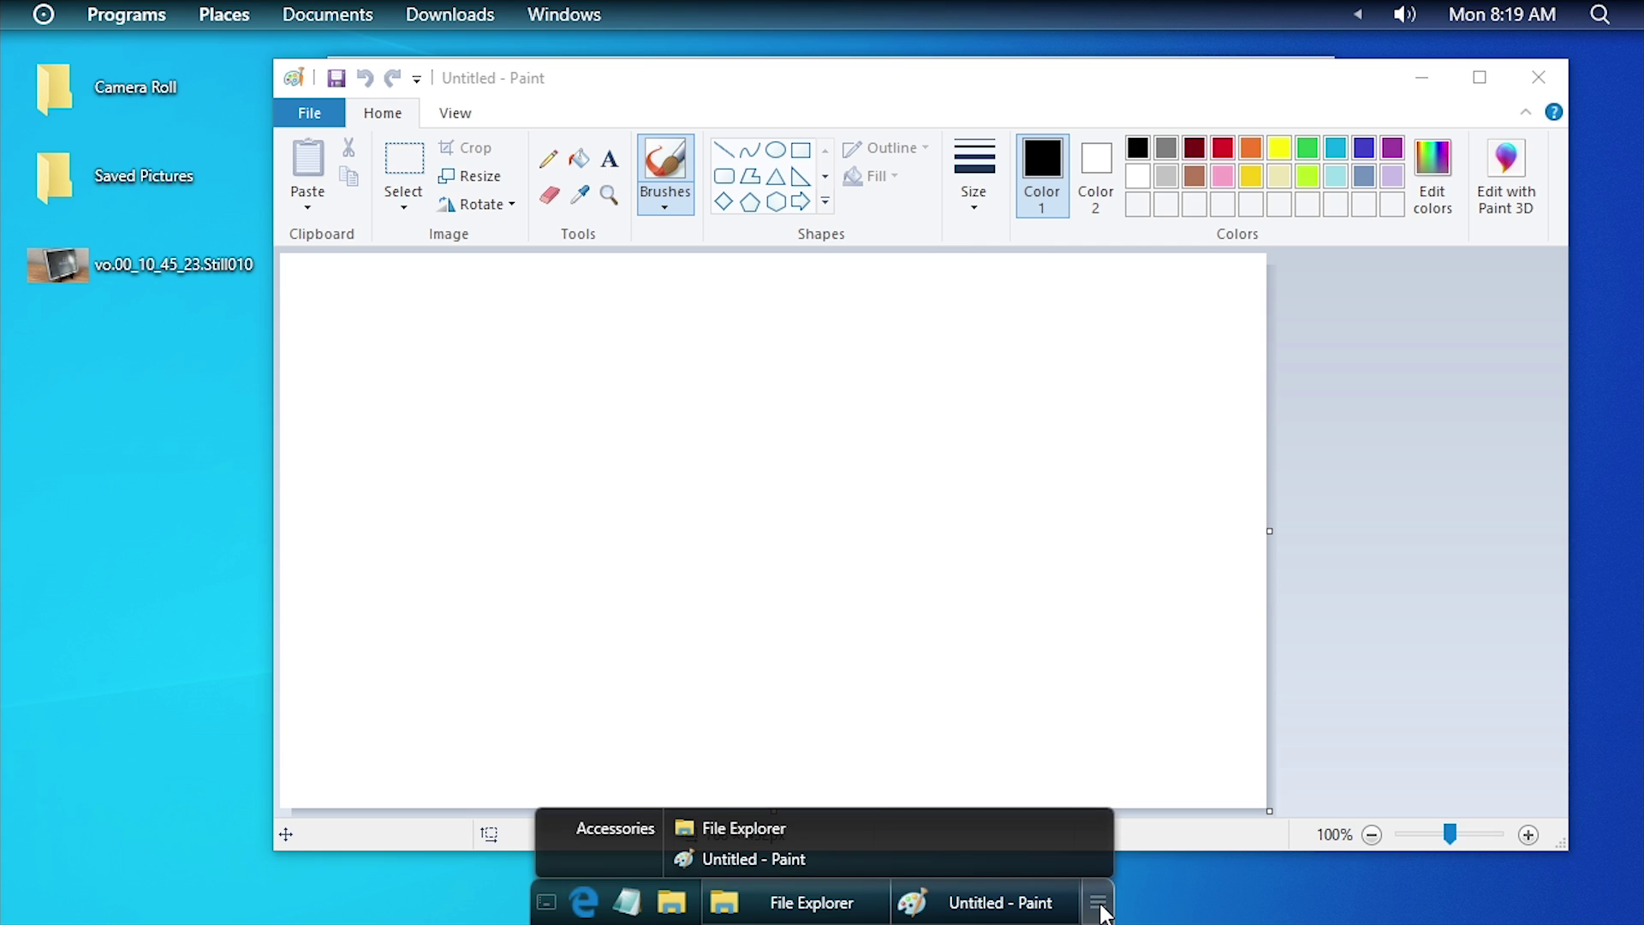
pyautogui.click(554, 687)
# Launch Microsoft Edge, Paint 3D, Snipping Tool, Sticky Notes, WordPad, Command Prompt, OneDrive, Remote Desktop Connection, Windows Media Player and Disk Cleanup.
pyautogui.click(125, 15)
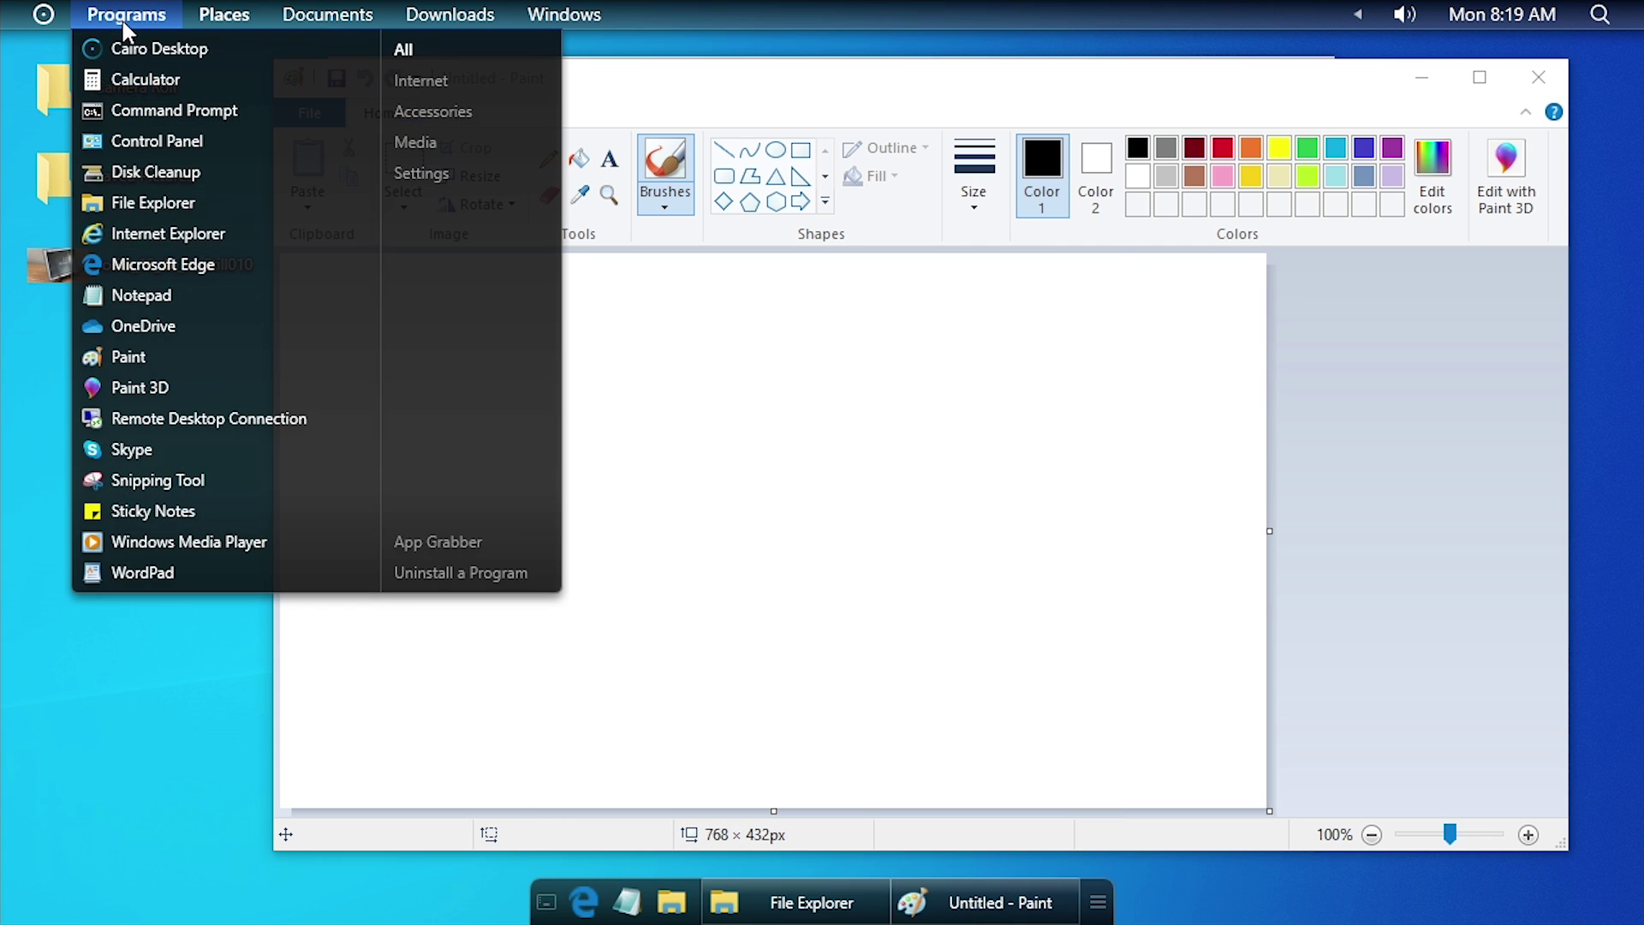
pyautogui.click(147, 276)
pyautogui.click(124, 14)
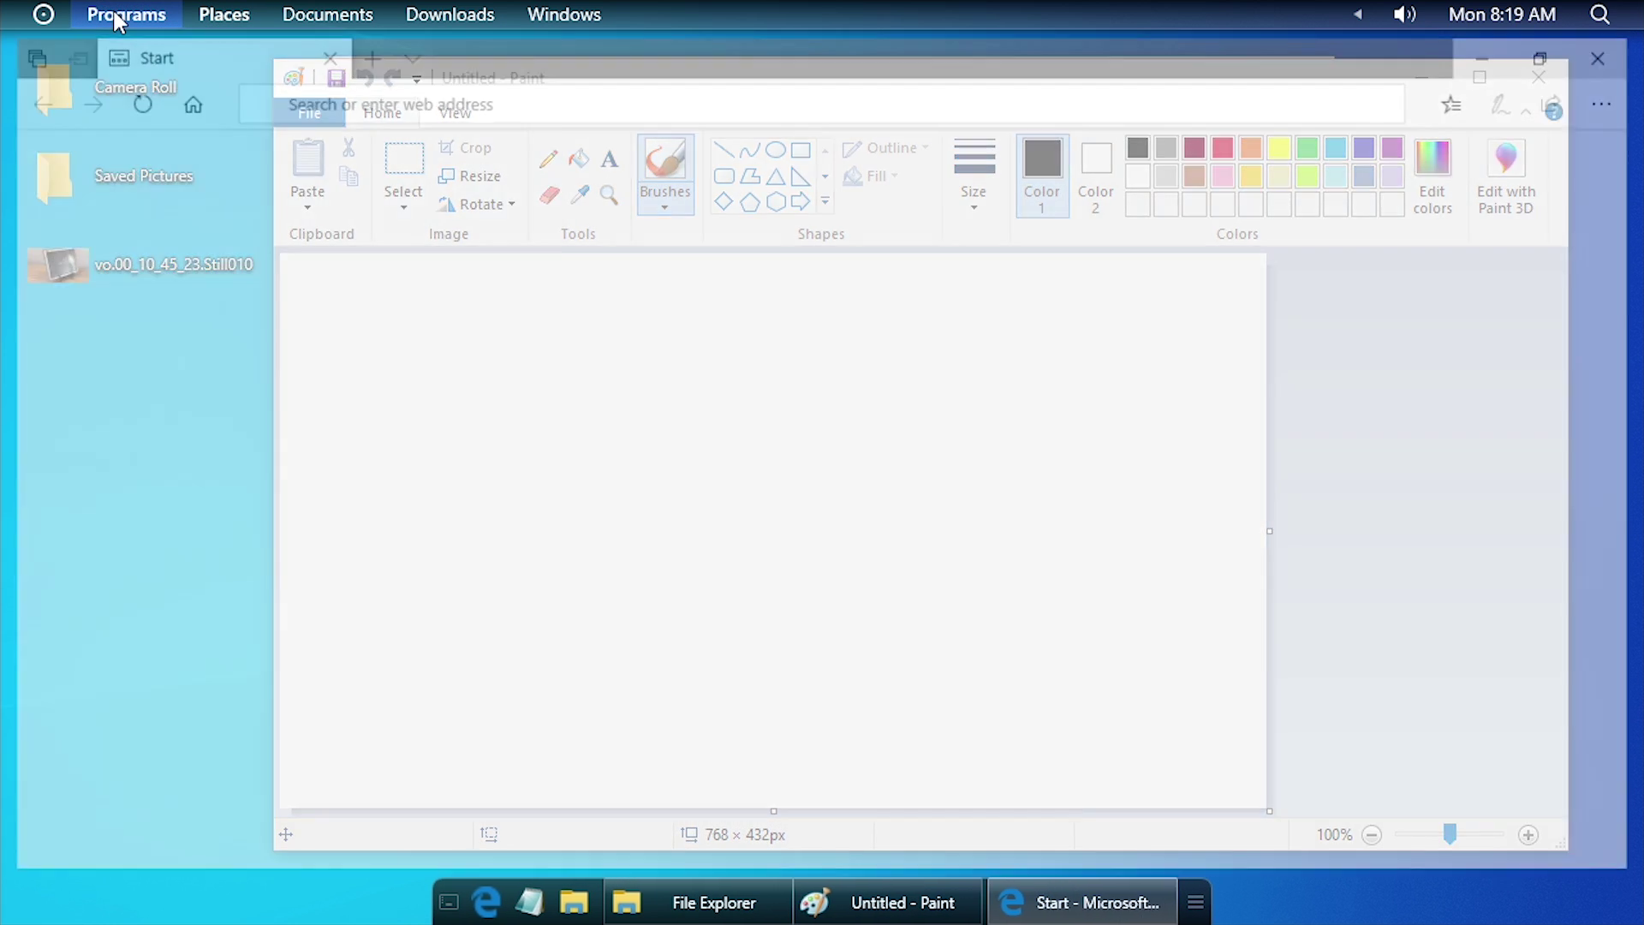
pyautogui.click(171, 263)
pyautogui.click(124, 15)
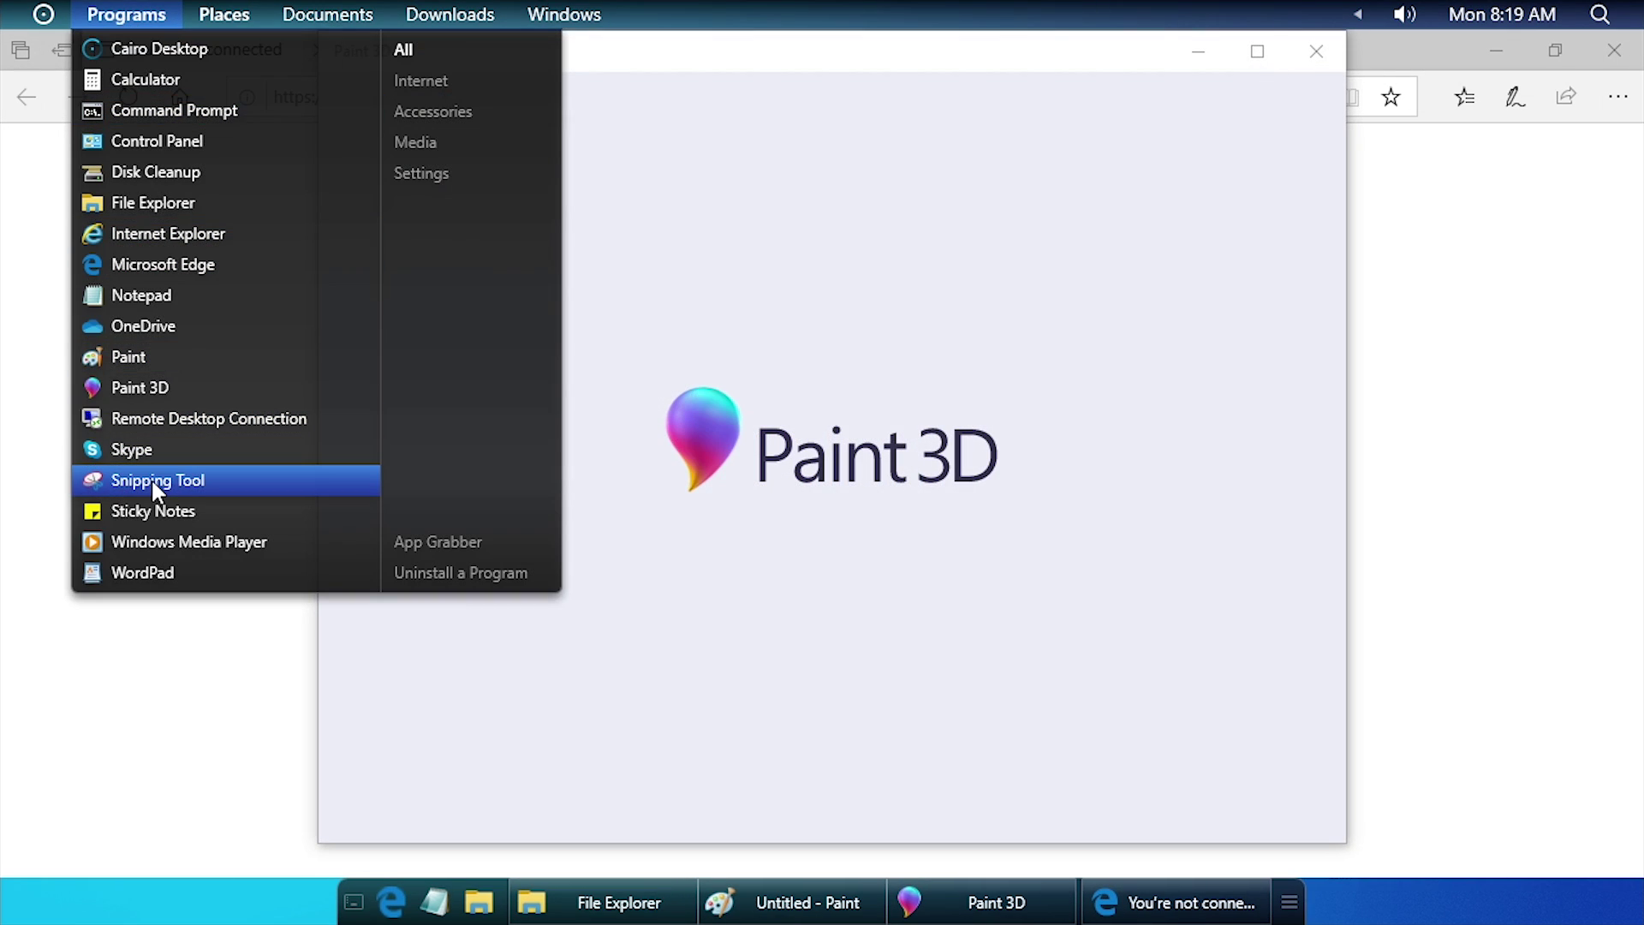
pyautogui.click(157, 168)
pyautogui.click(124, 17)
pyautogui.click(128, 569)
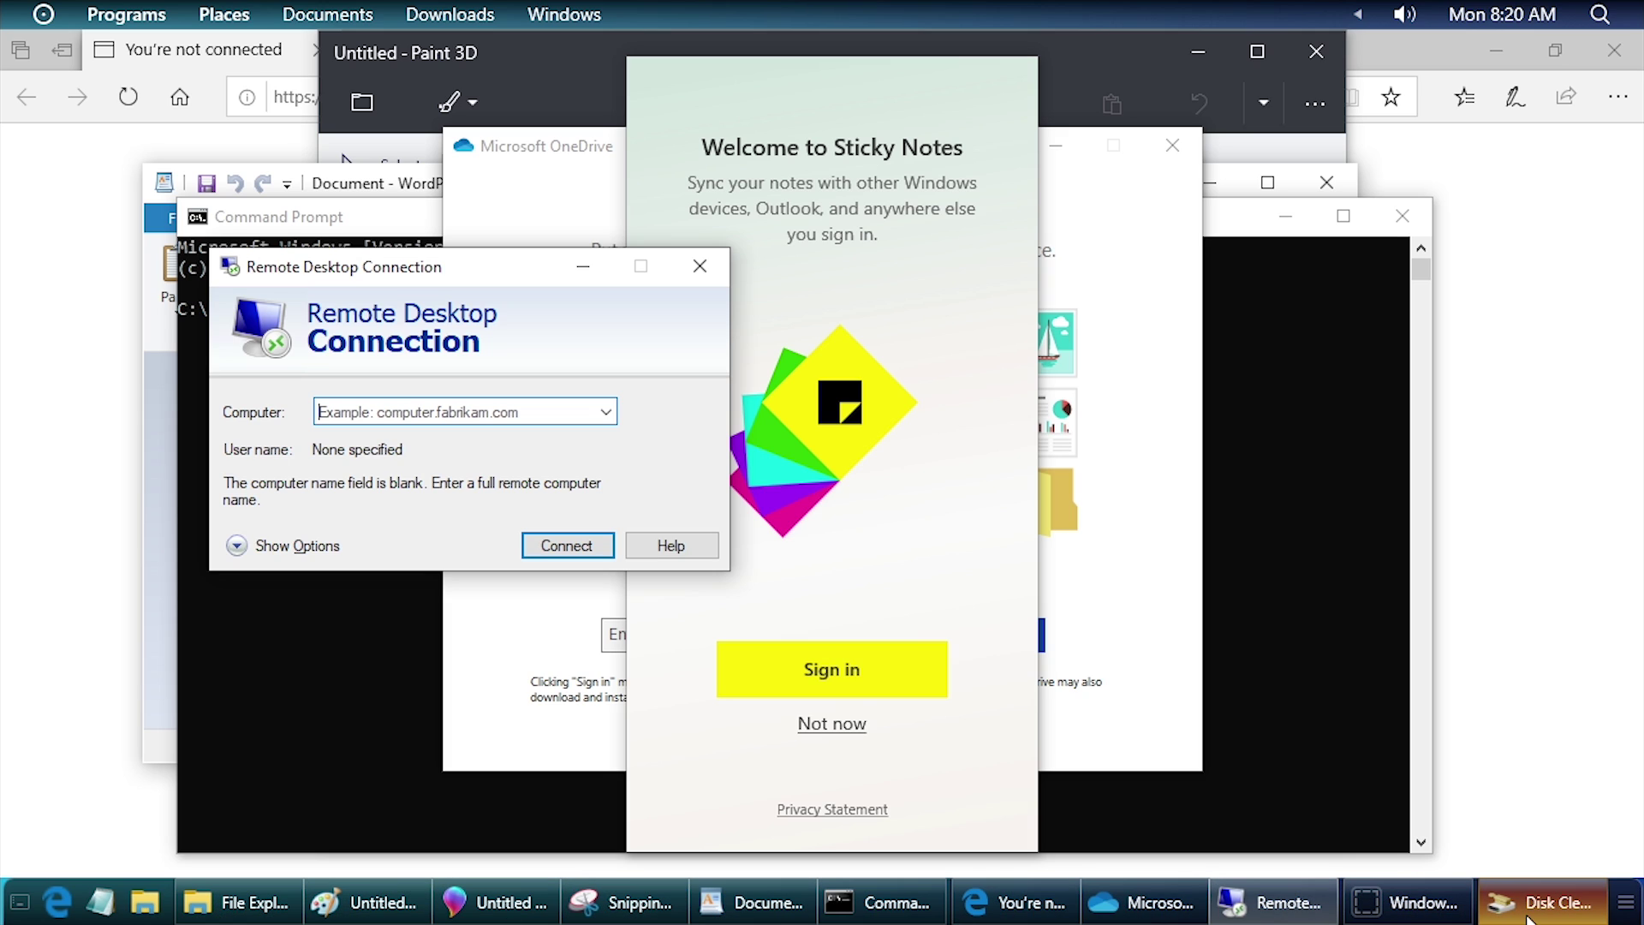
# Compare the taskbar's grouped window list with the Programs categories, and use the list to switch to Windows Media Player and Disk Cleanup.
pyautogui.click(1627, 912)
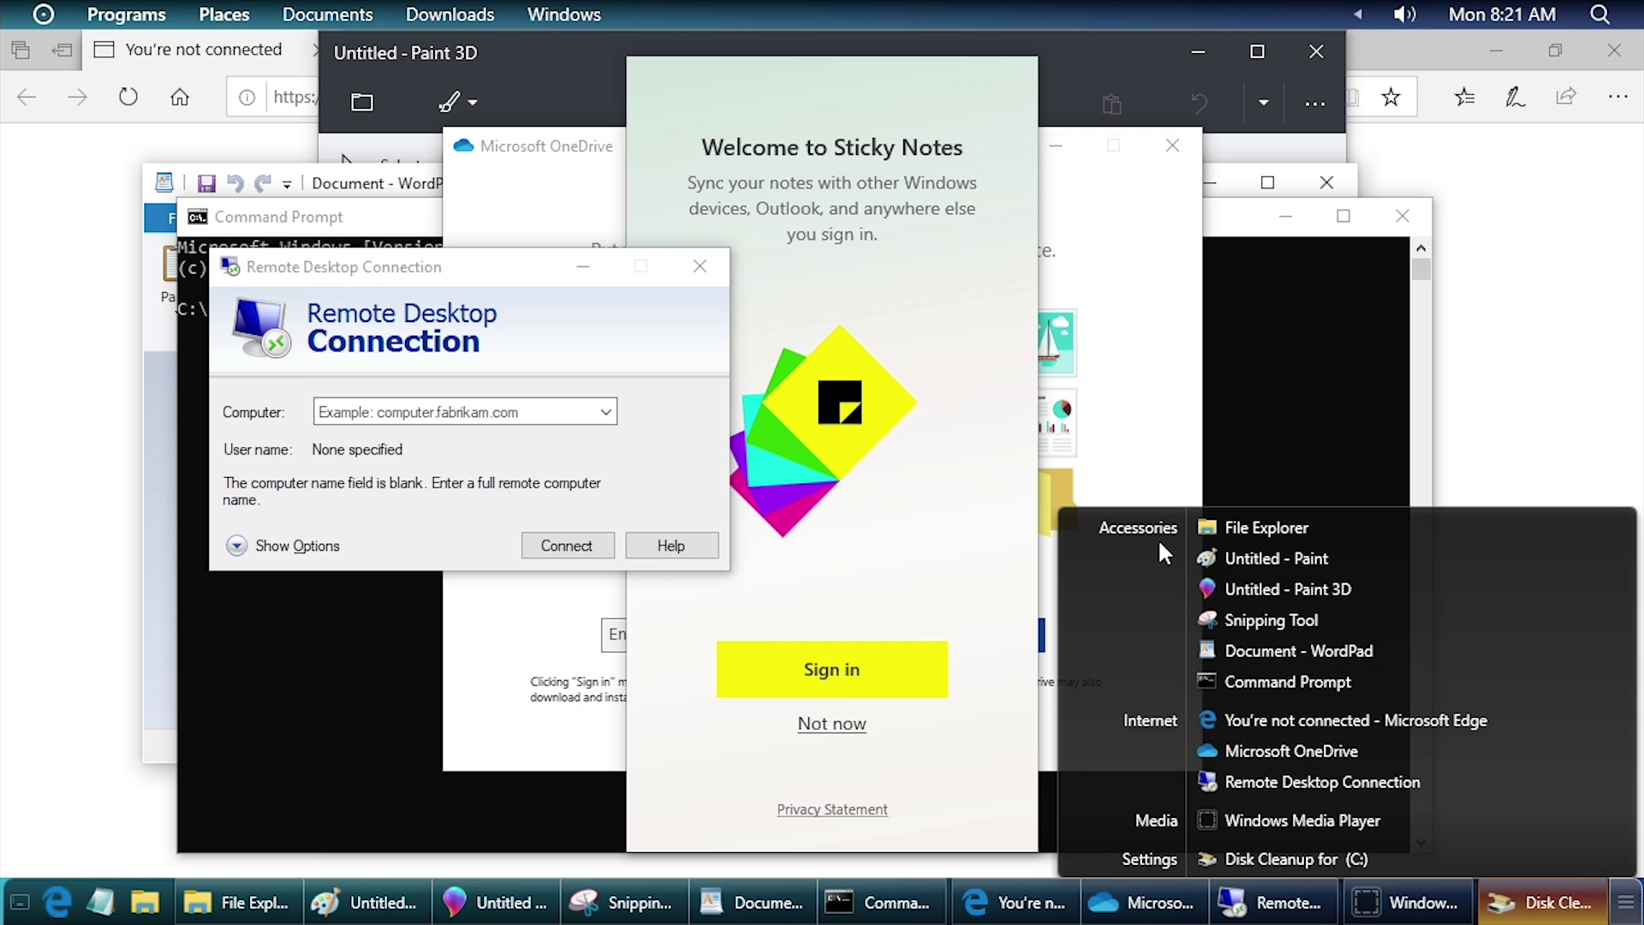
pyautogui.click(127, 14)
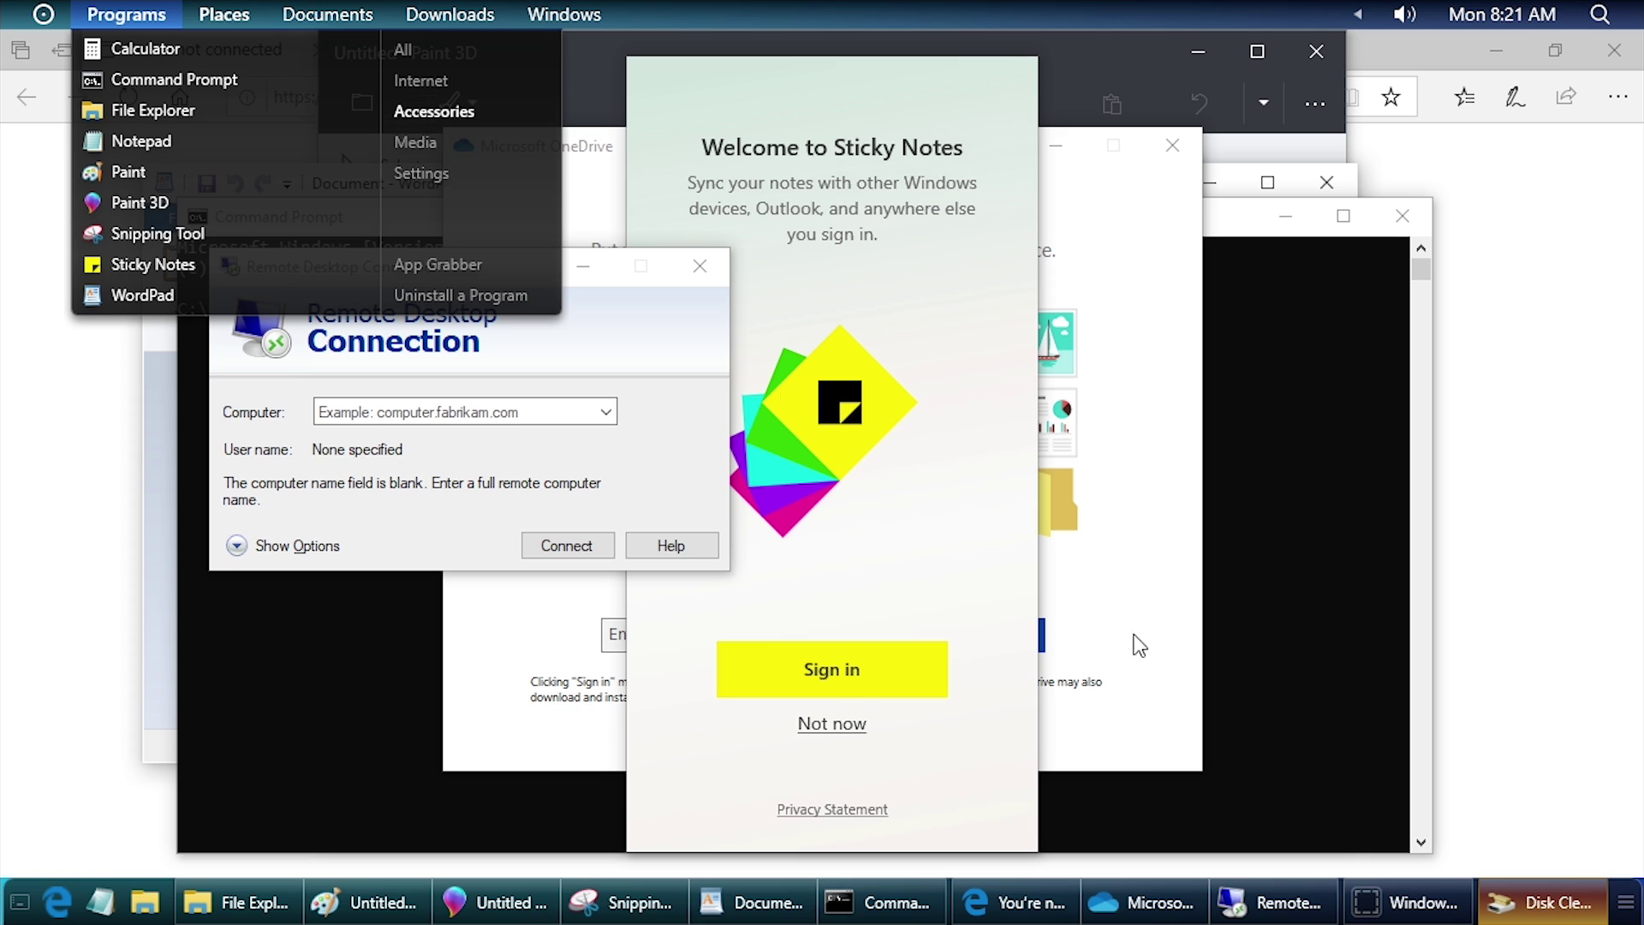
pyautogui.click(1625, 905)
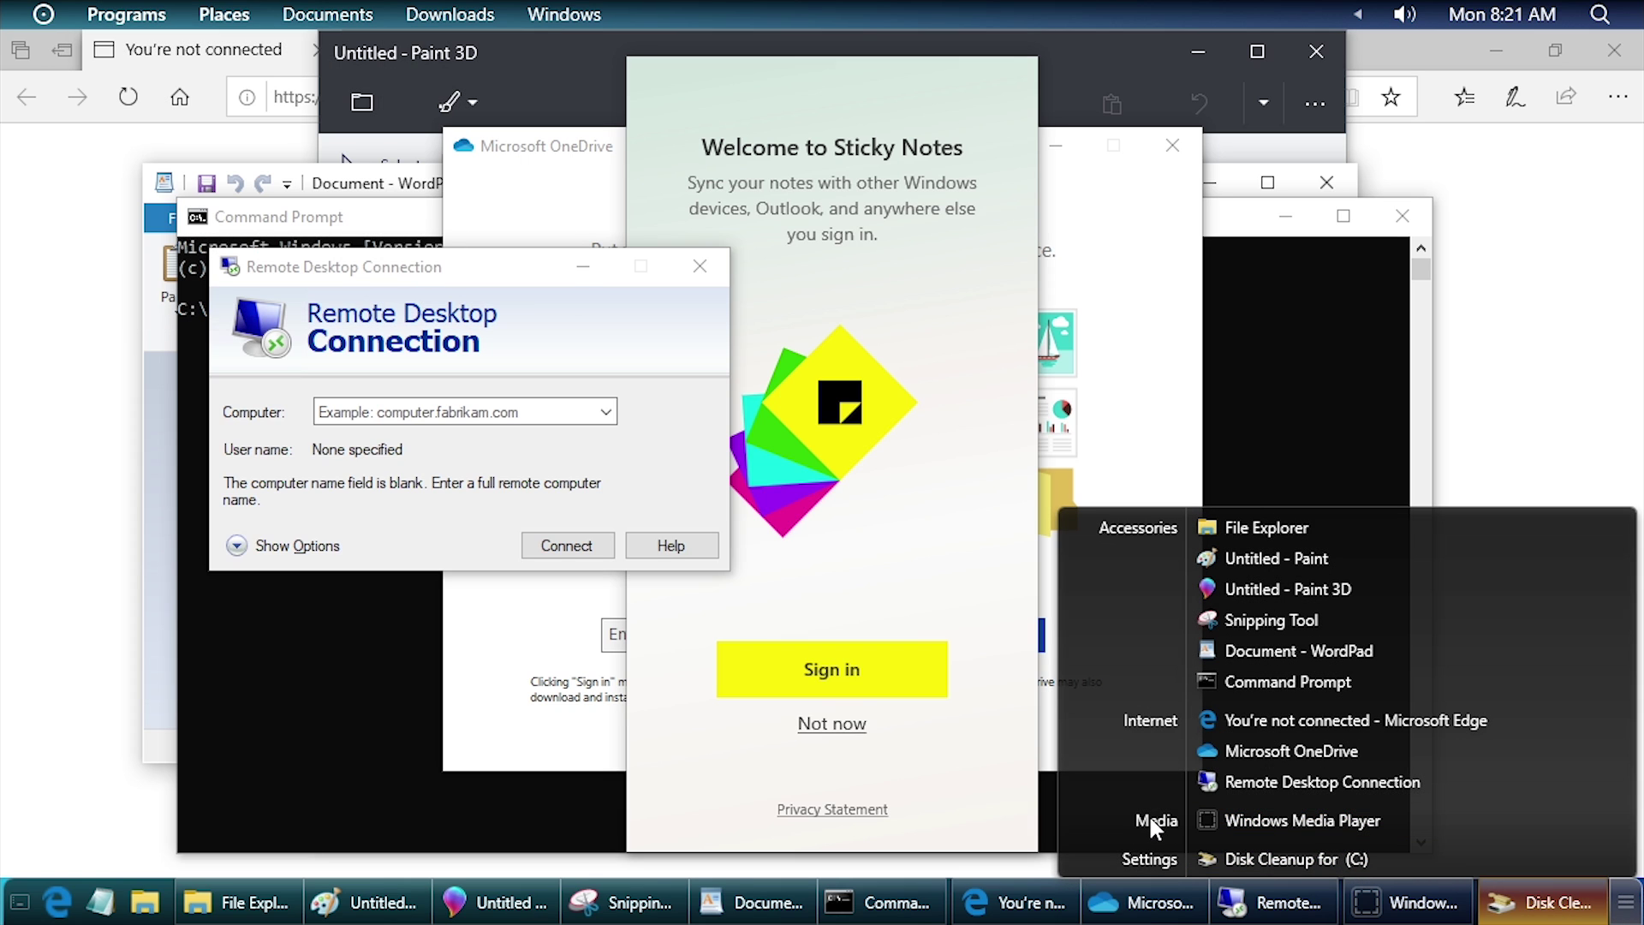
pyautogui.click(1225, 822)
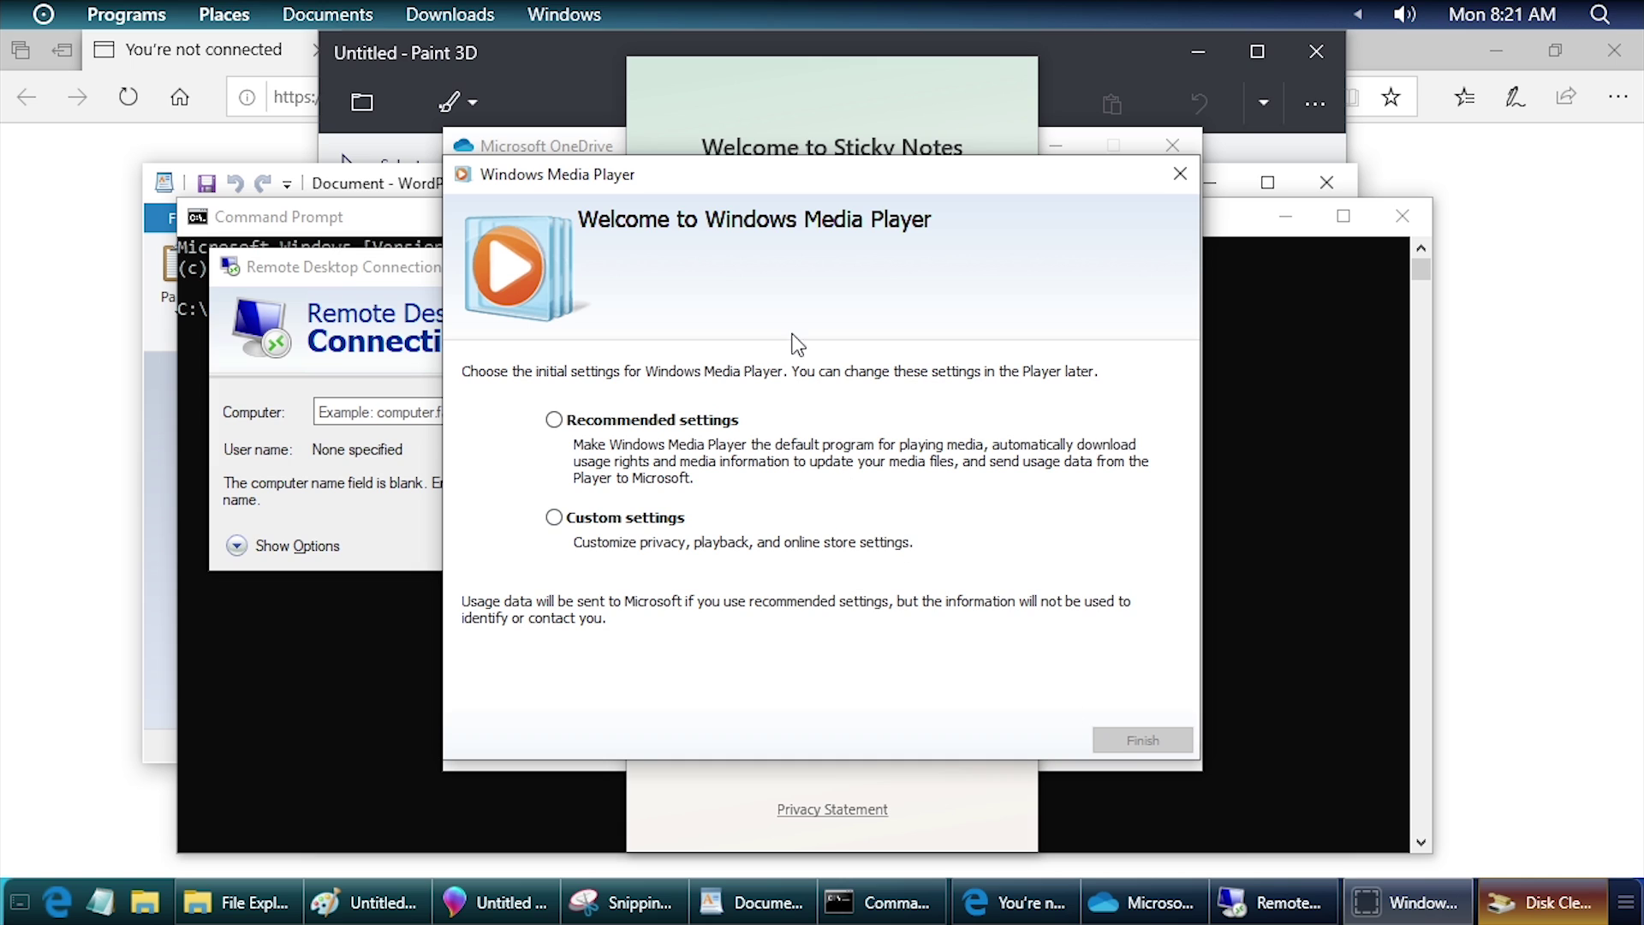
pyautogui.click(1625, 905)
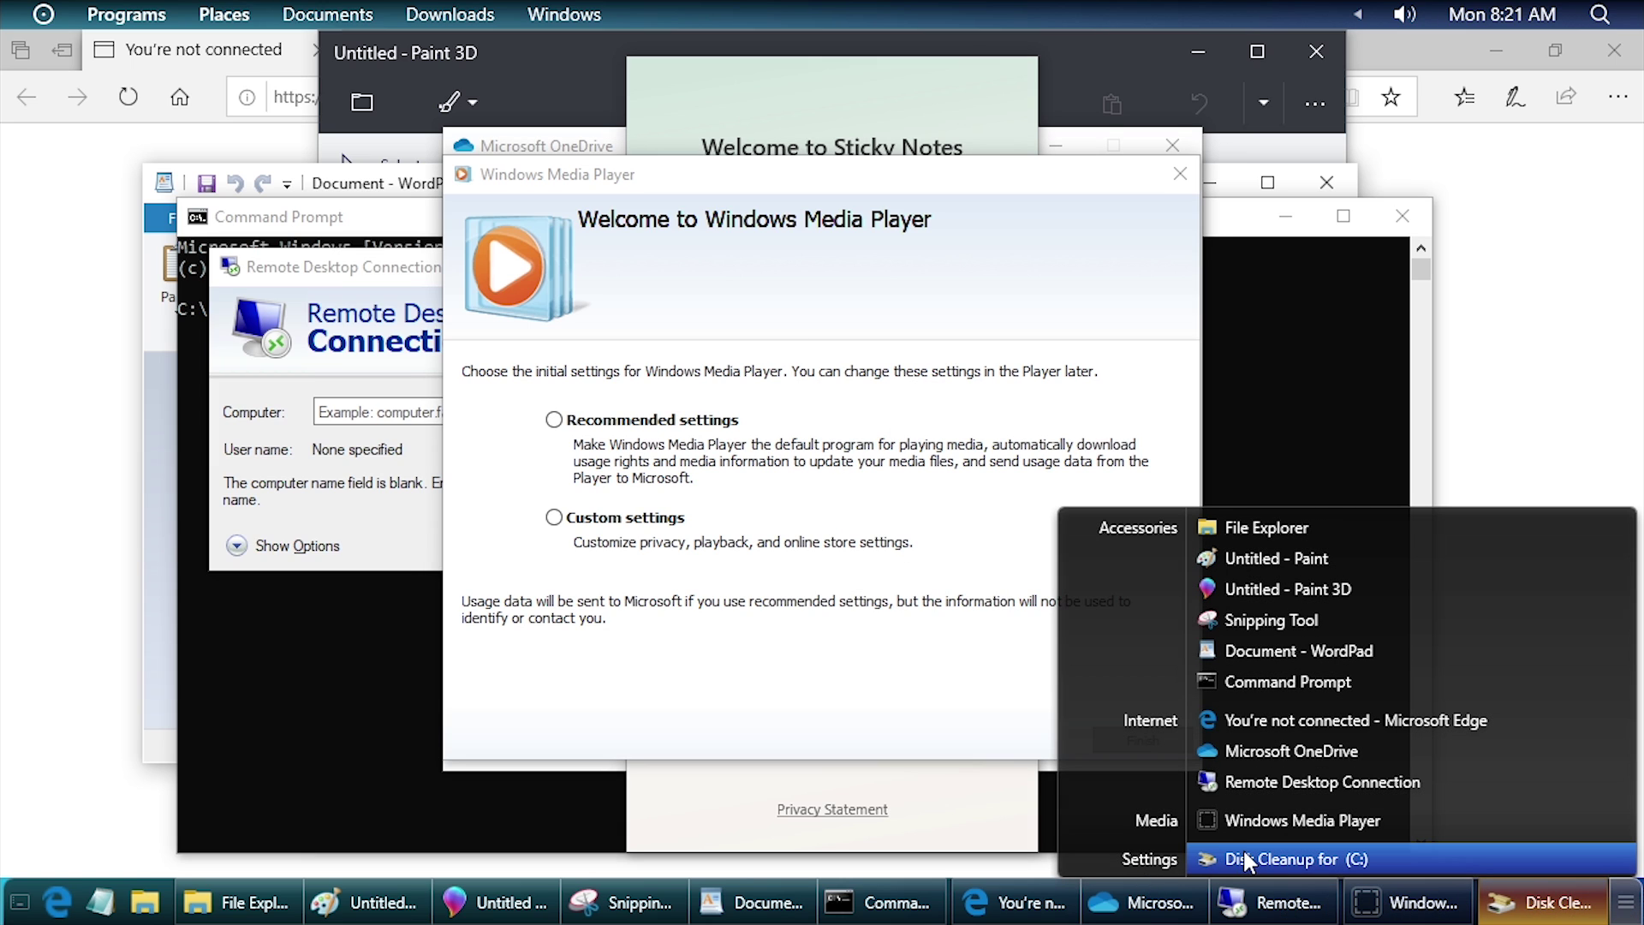
pyautogui.click(1207, 858)
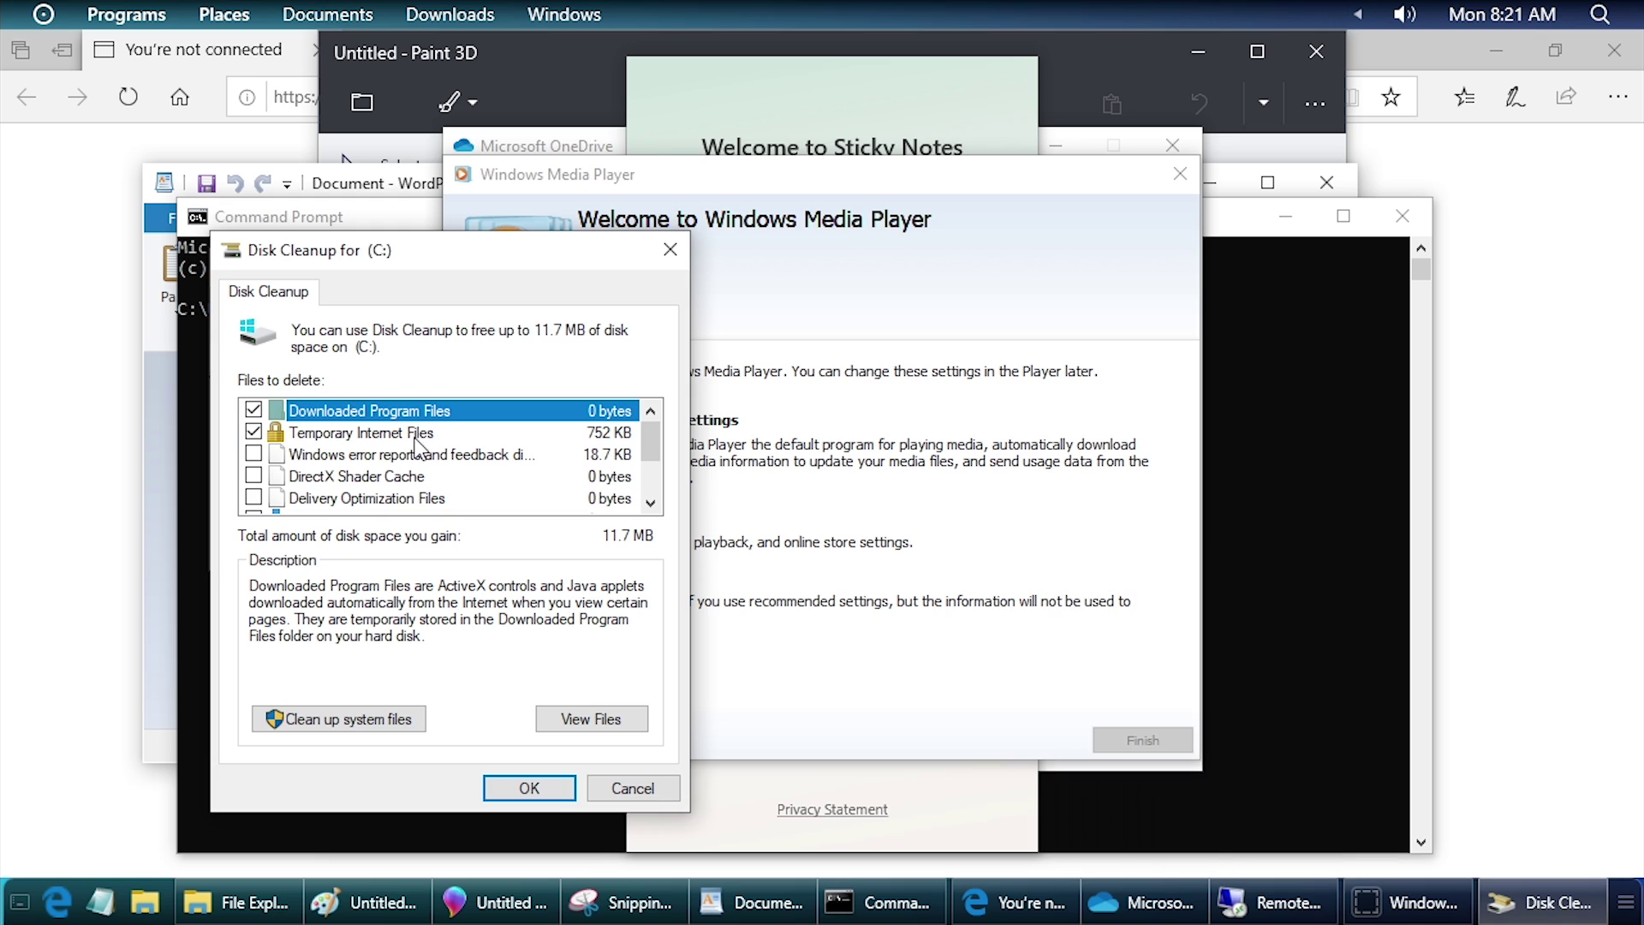
pyautogui.click(1625, 905)
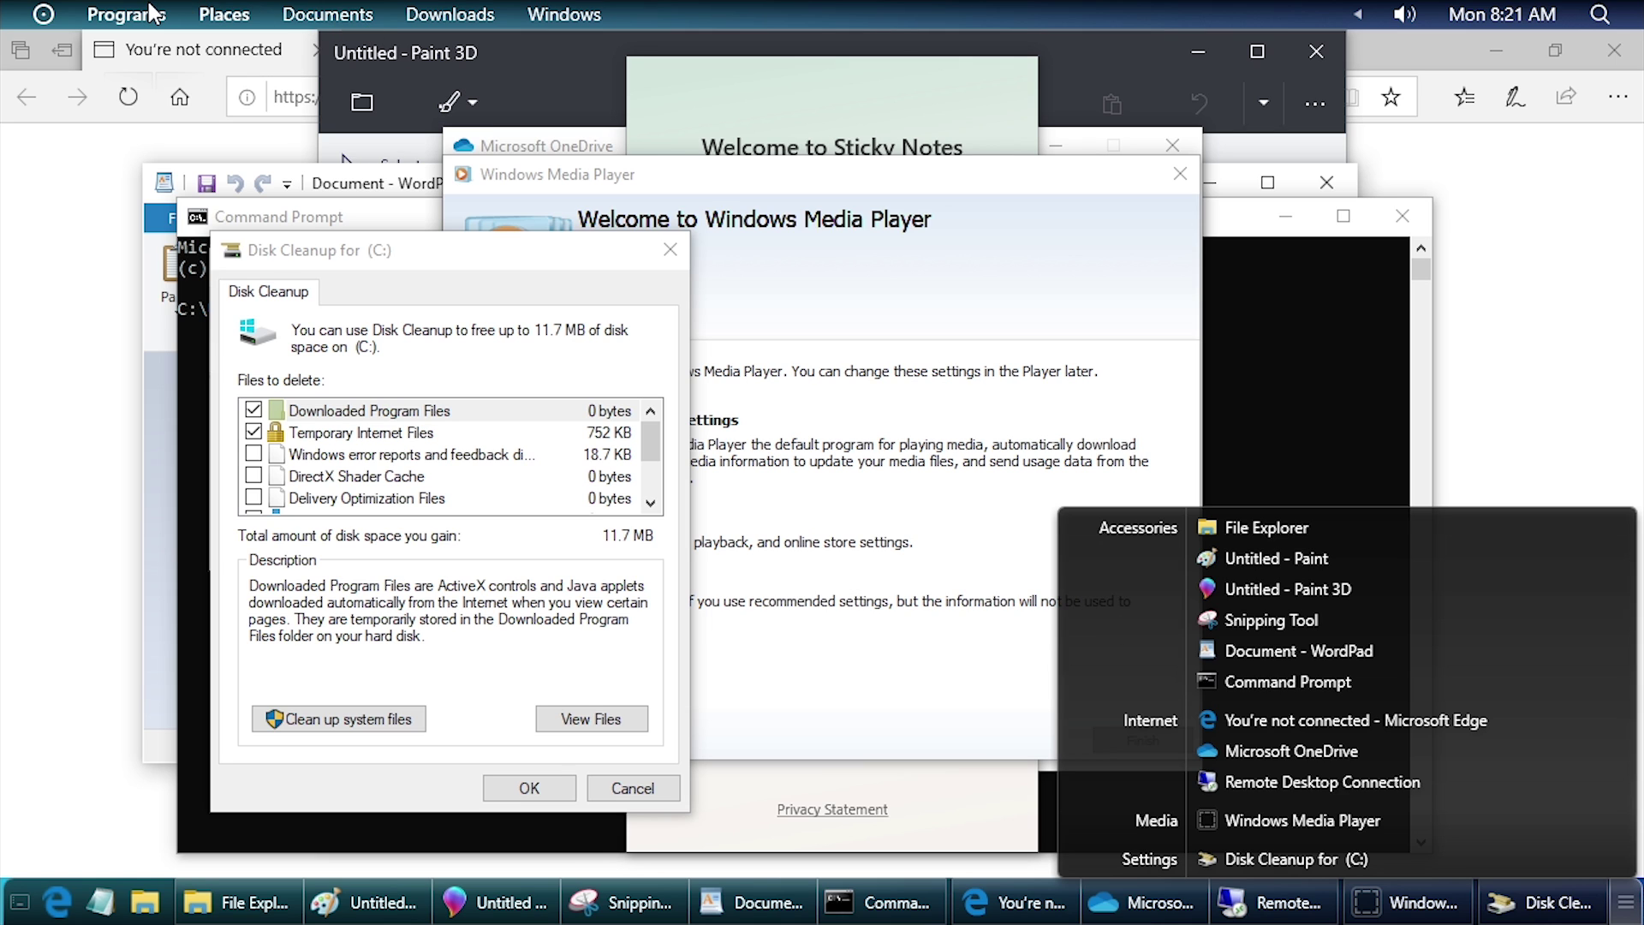
# Close the newly launched windows except Snipping Tool, and start Task Manager from the Snipping Tool's taskbar entry.
pyautogui.click(670, 249)
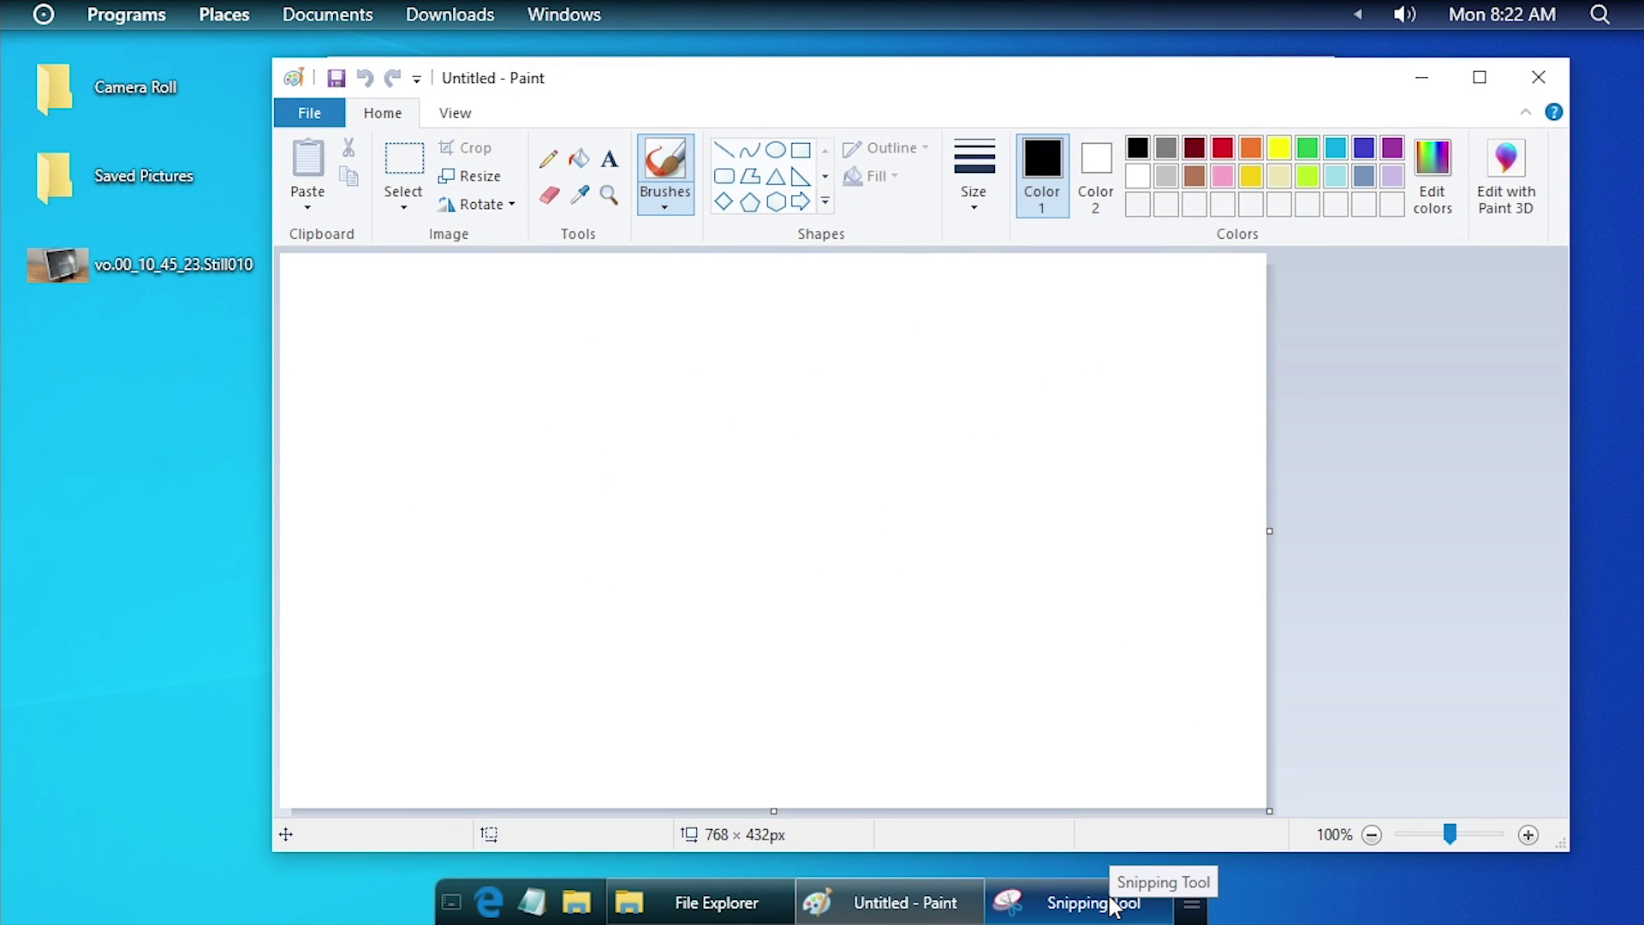
pyautogui.rightClick(1113, 906)
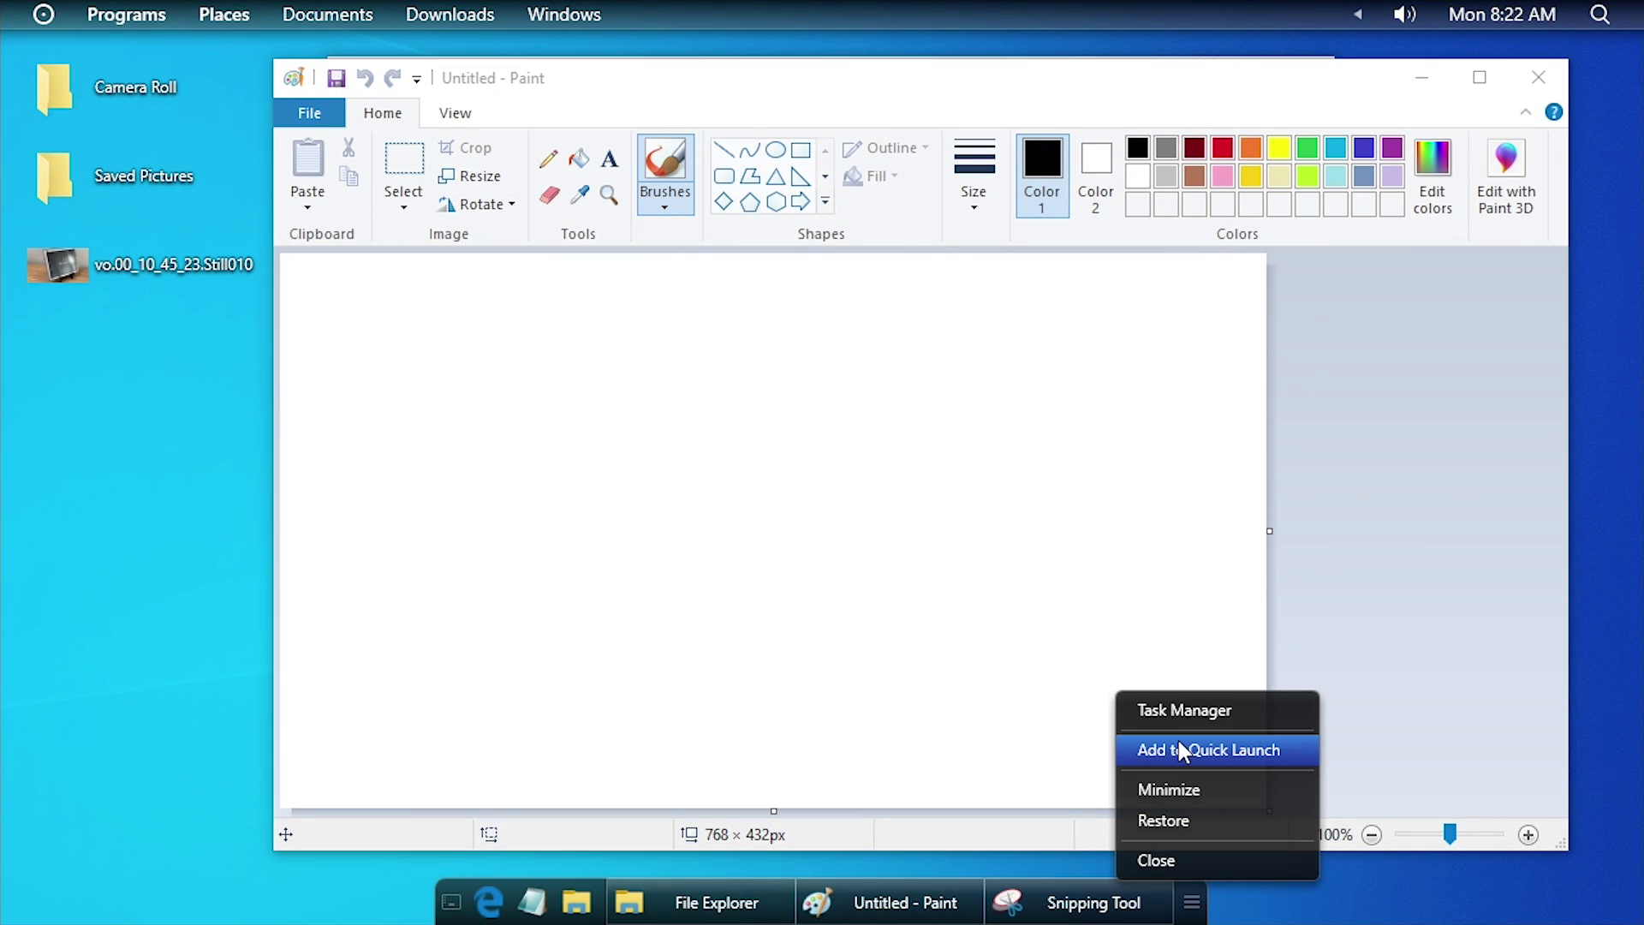
pyautogui.click(1166, 709)
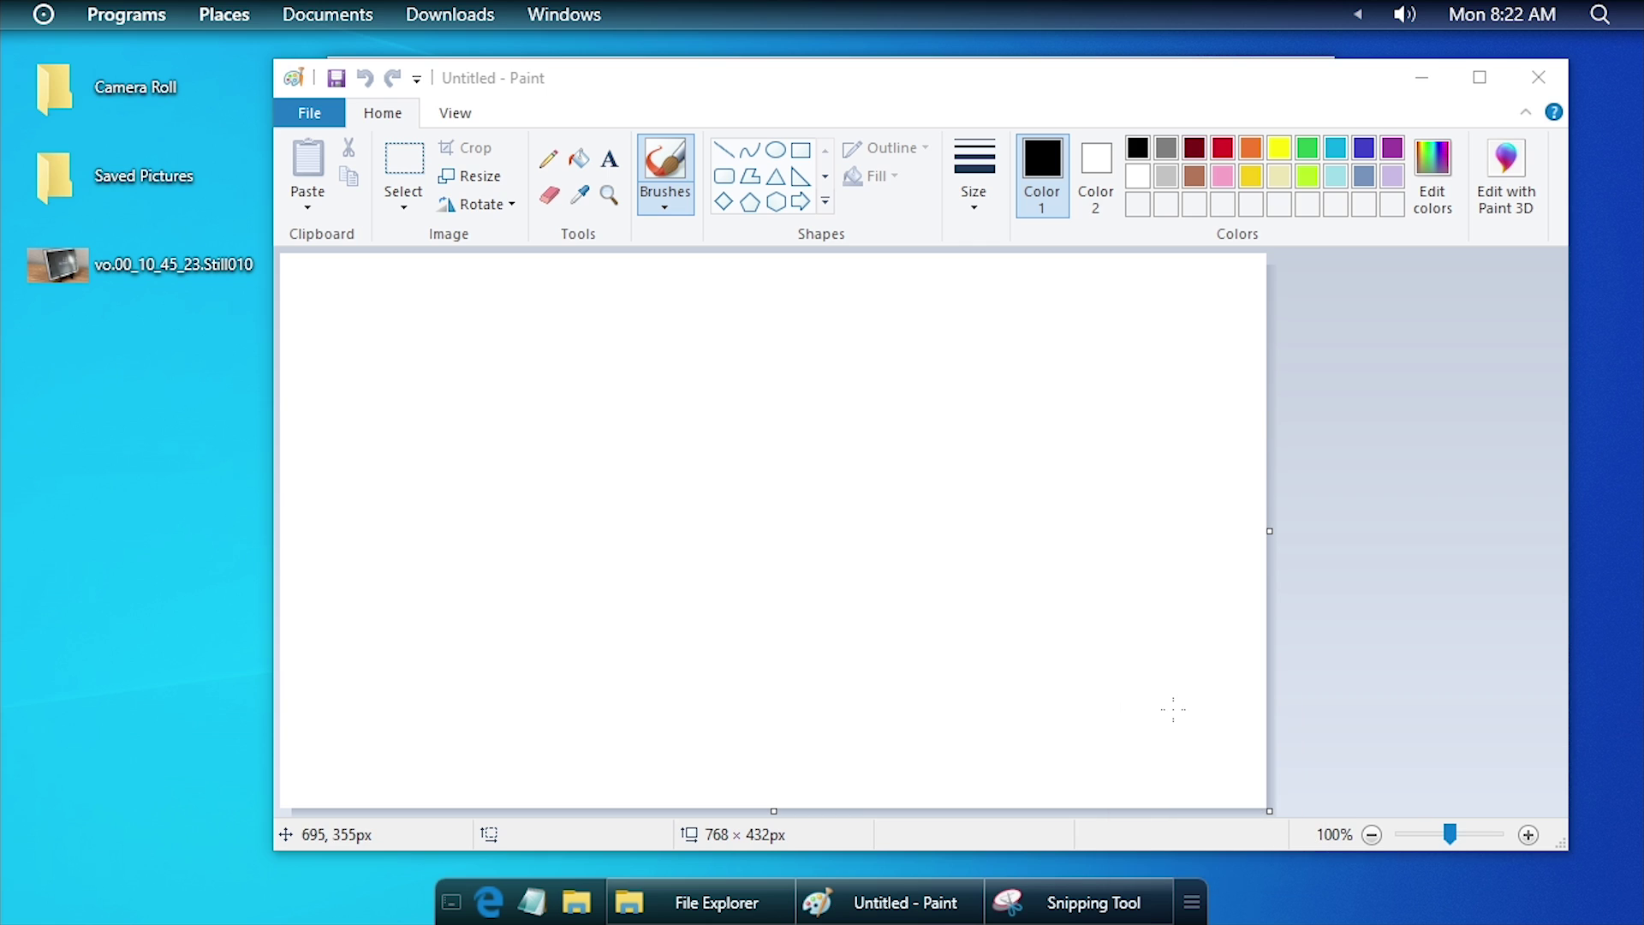
pyautogui.rightClick(1115, 908)
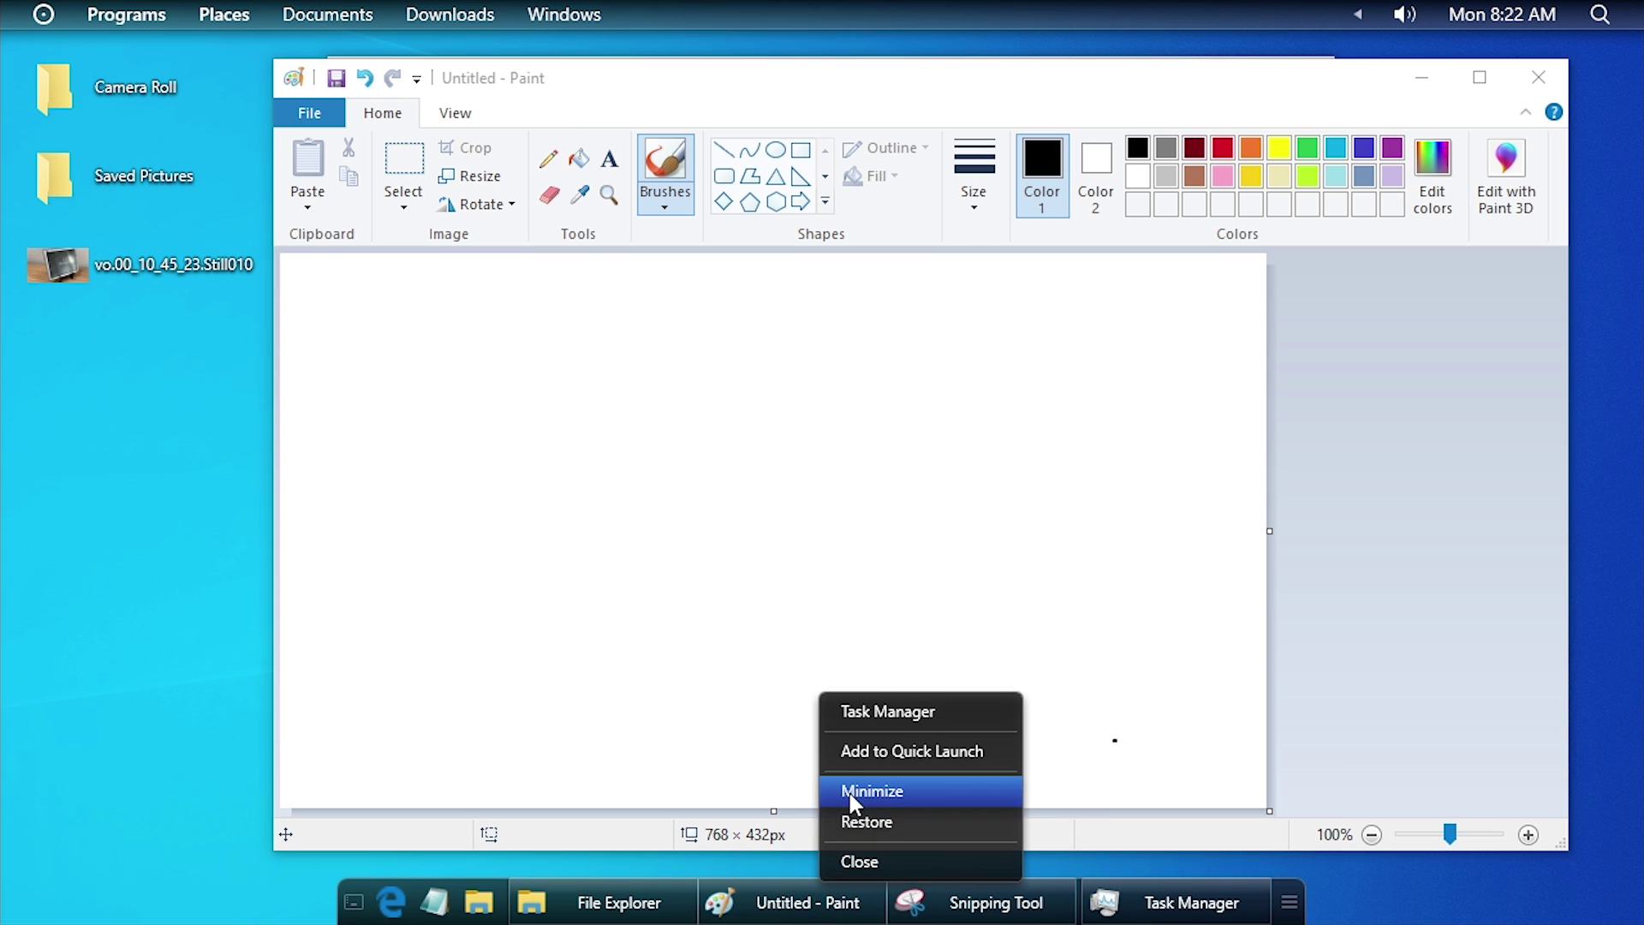
# Minimize and restore the Paint window repeatedly using the options of its taskbar entry.
pyautogui.click(849, 791)
pyautogui.rightClick(782, 904)
pyautogui.click(819, 843)
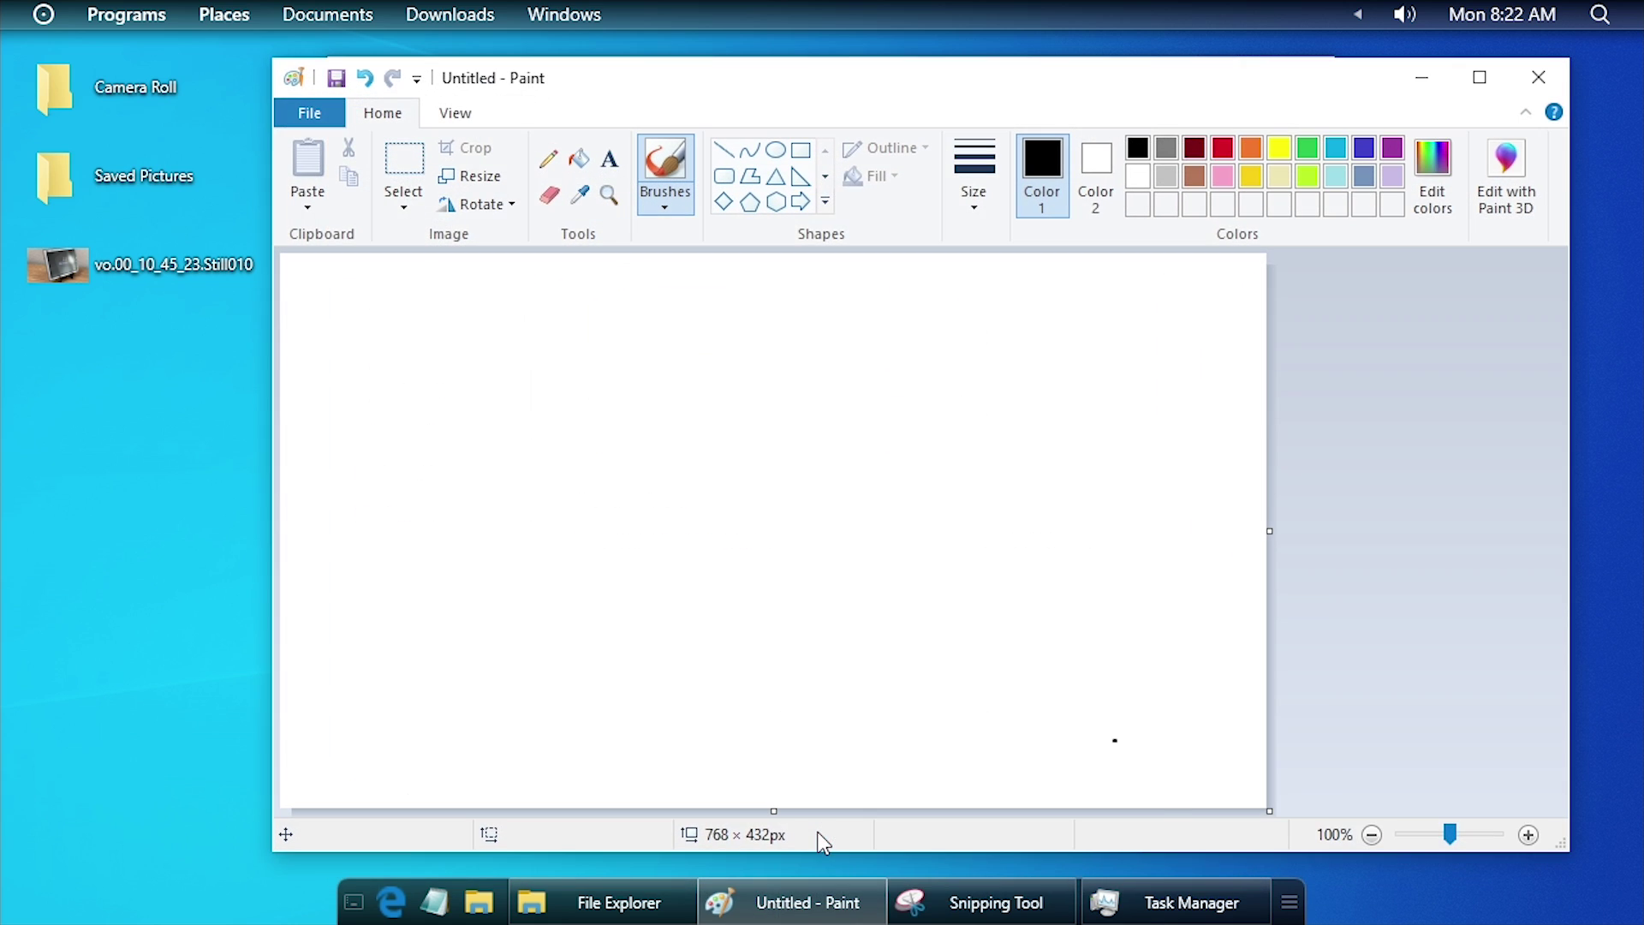
pyautogui.rightClick(832, 913)
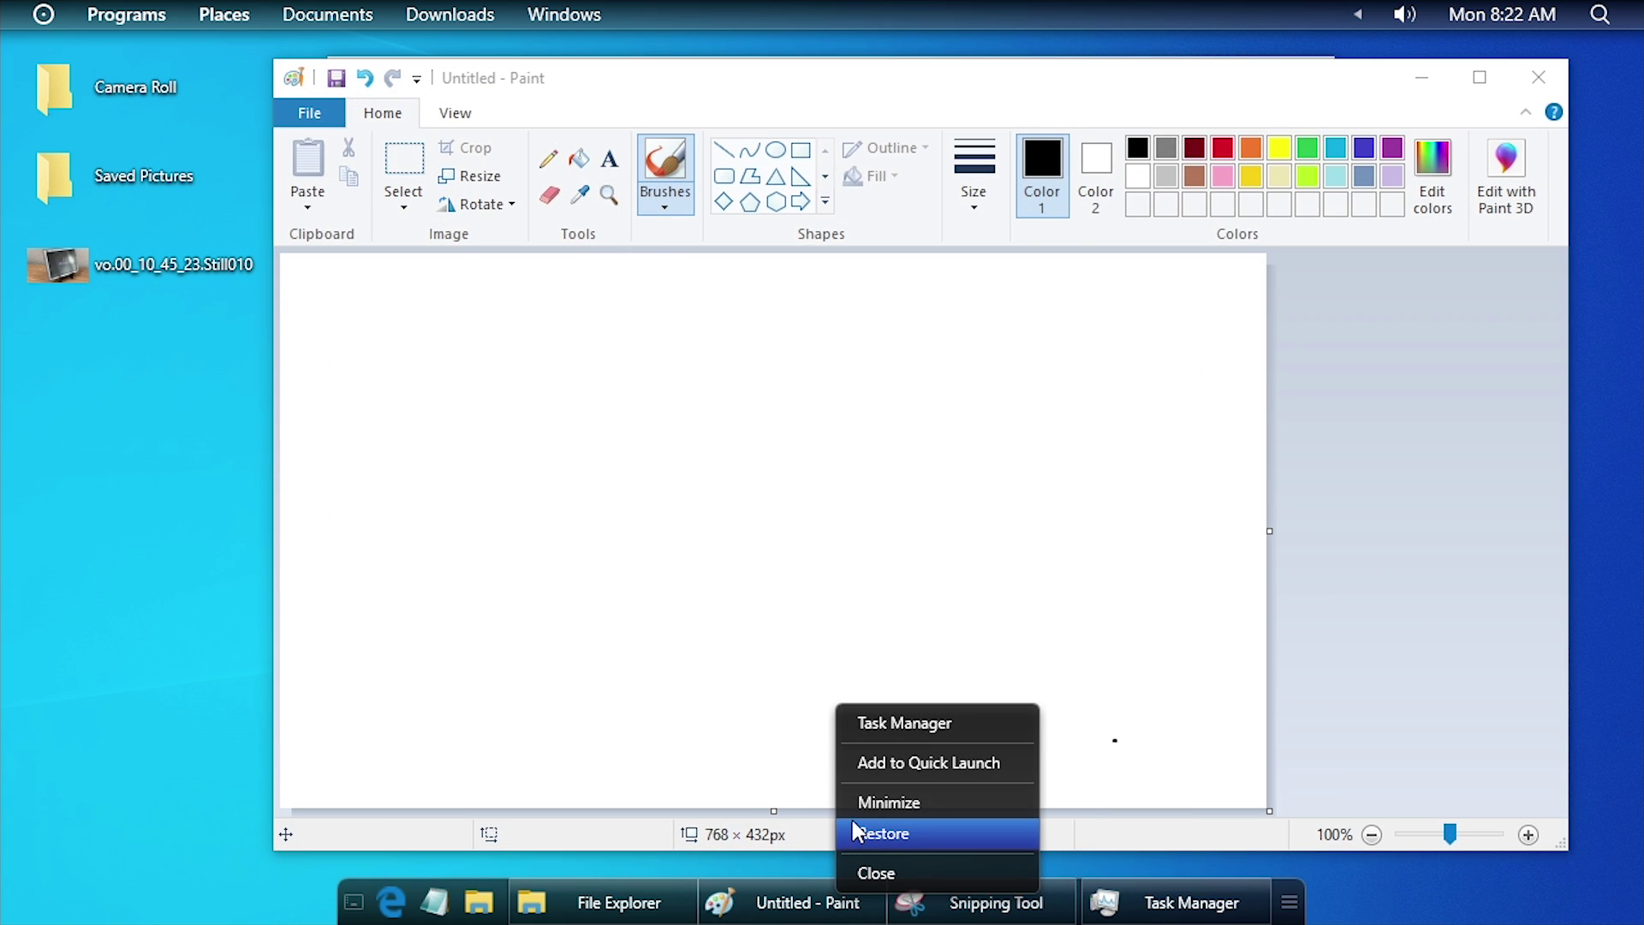
pyautogui.click(861, 801)
pyautogui.rightClick(786, 913)
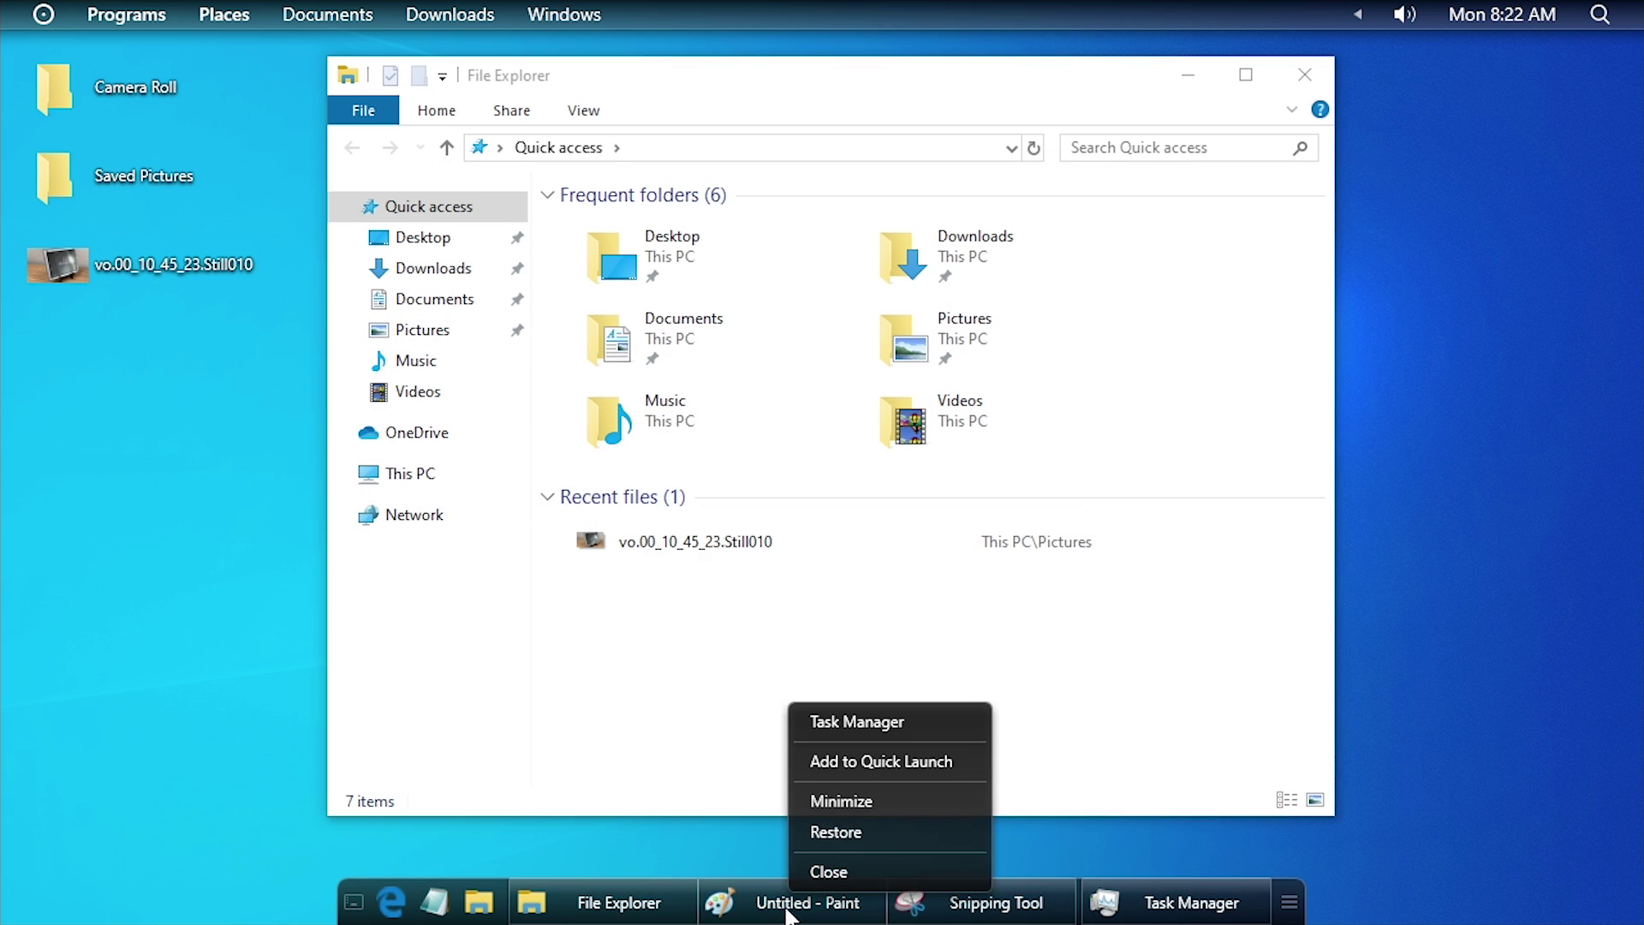
pyautogui.click(840, 803)
pyautogui.rightClick(805, 908)
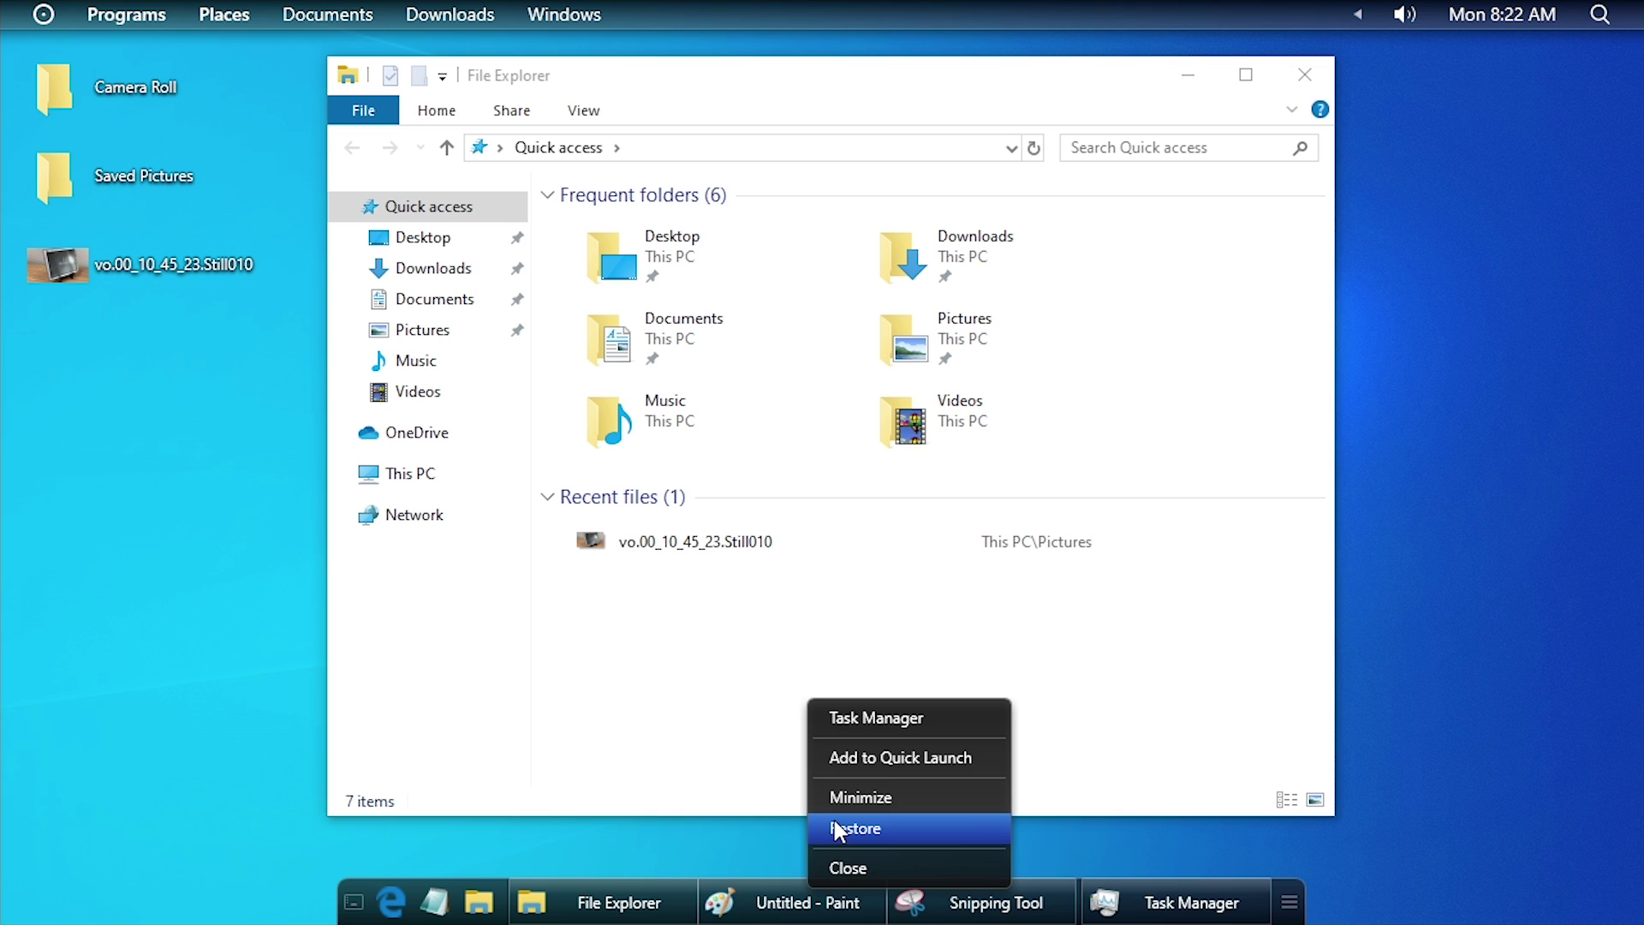
pyautogui.click(834, 824)
# Close Paint from its taskbar entry without saving the changes, and close File Explorer and Snipping Tool.
pyautogui.rightClick(822, 908)
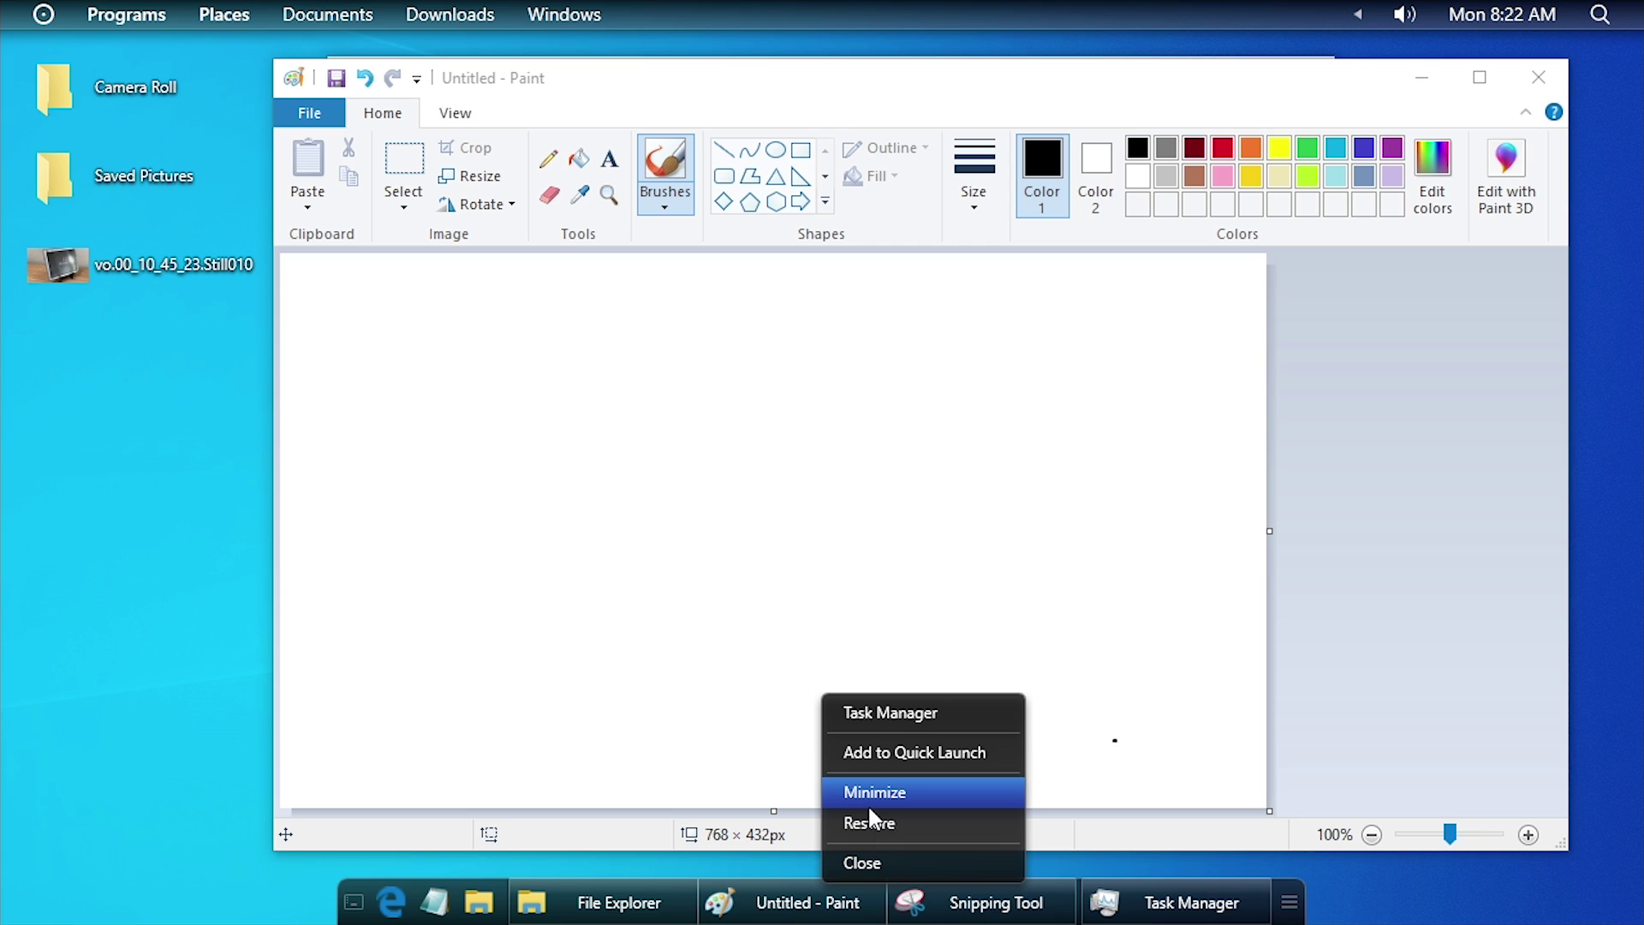
pyautogui.click(944, 859)
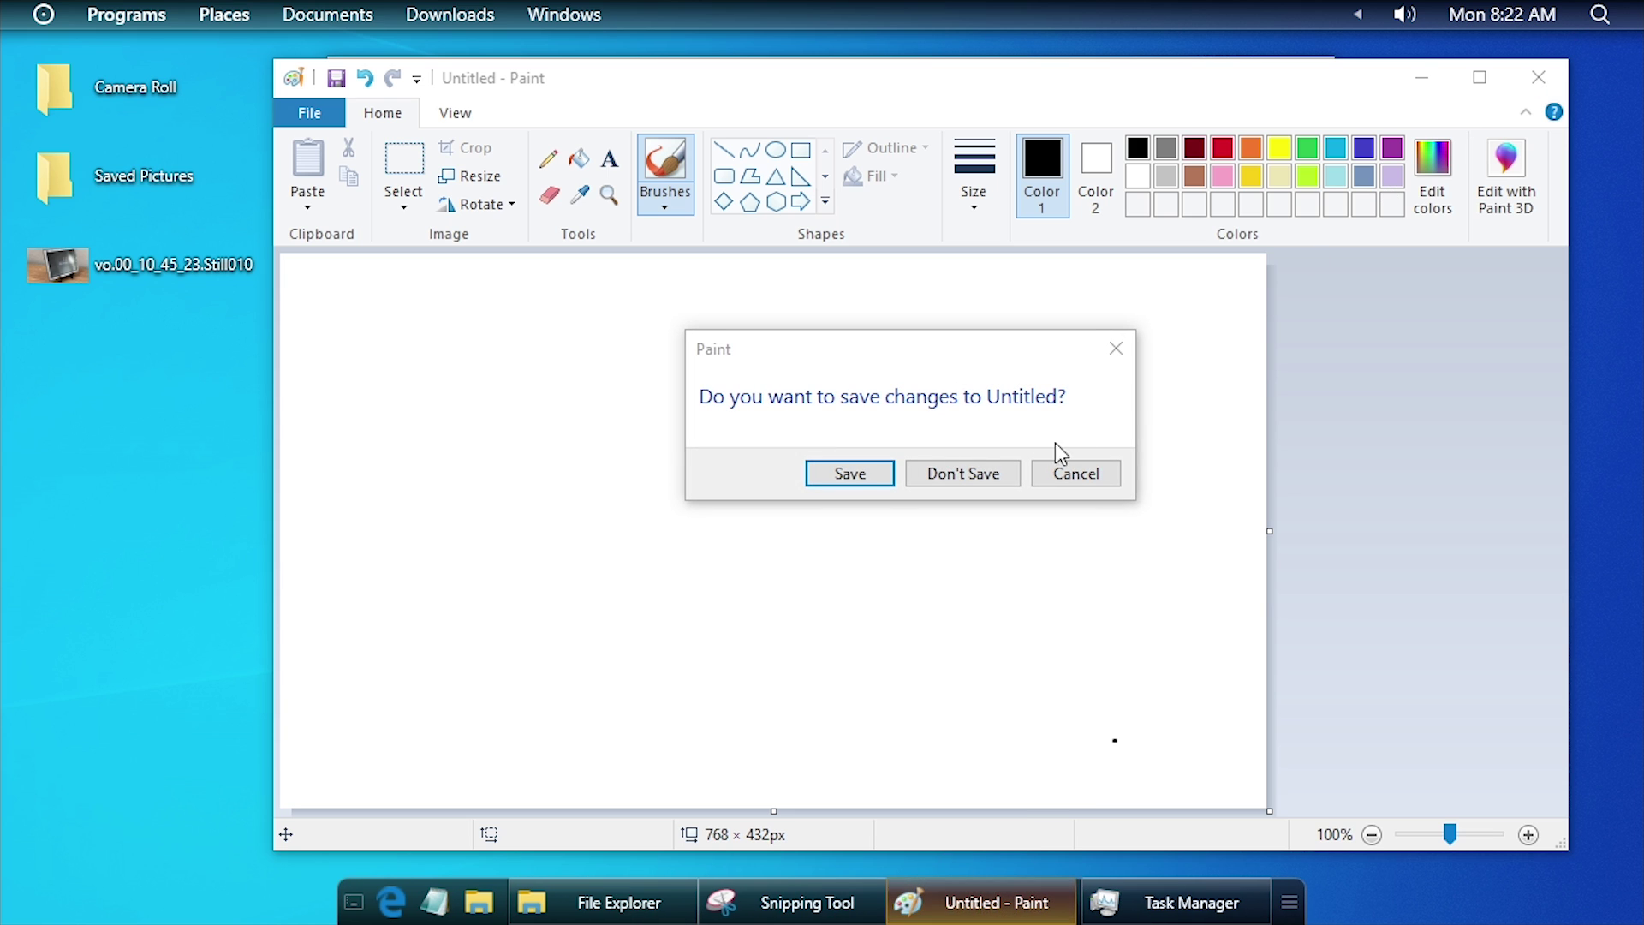
pyautogui.click(945, 467)
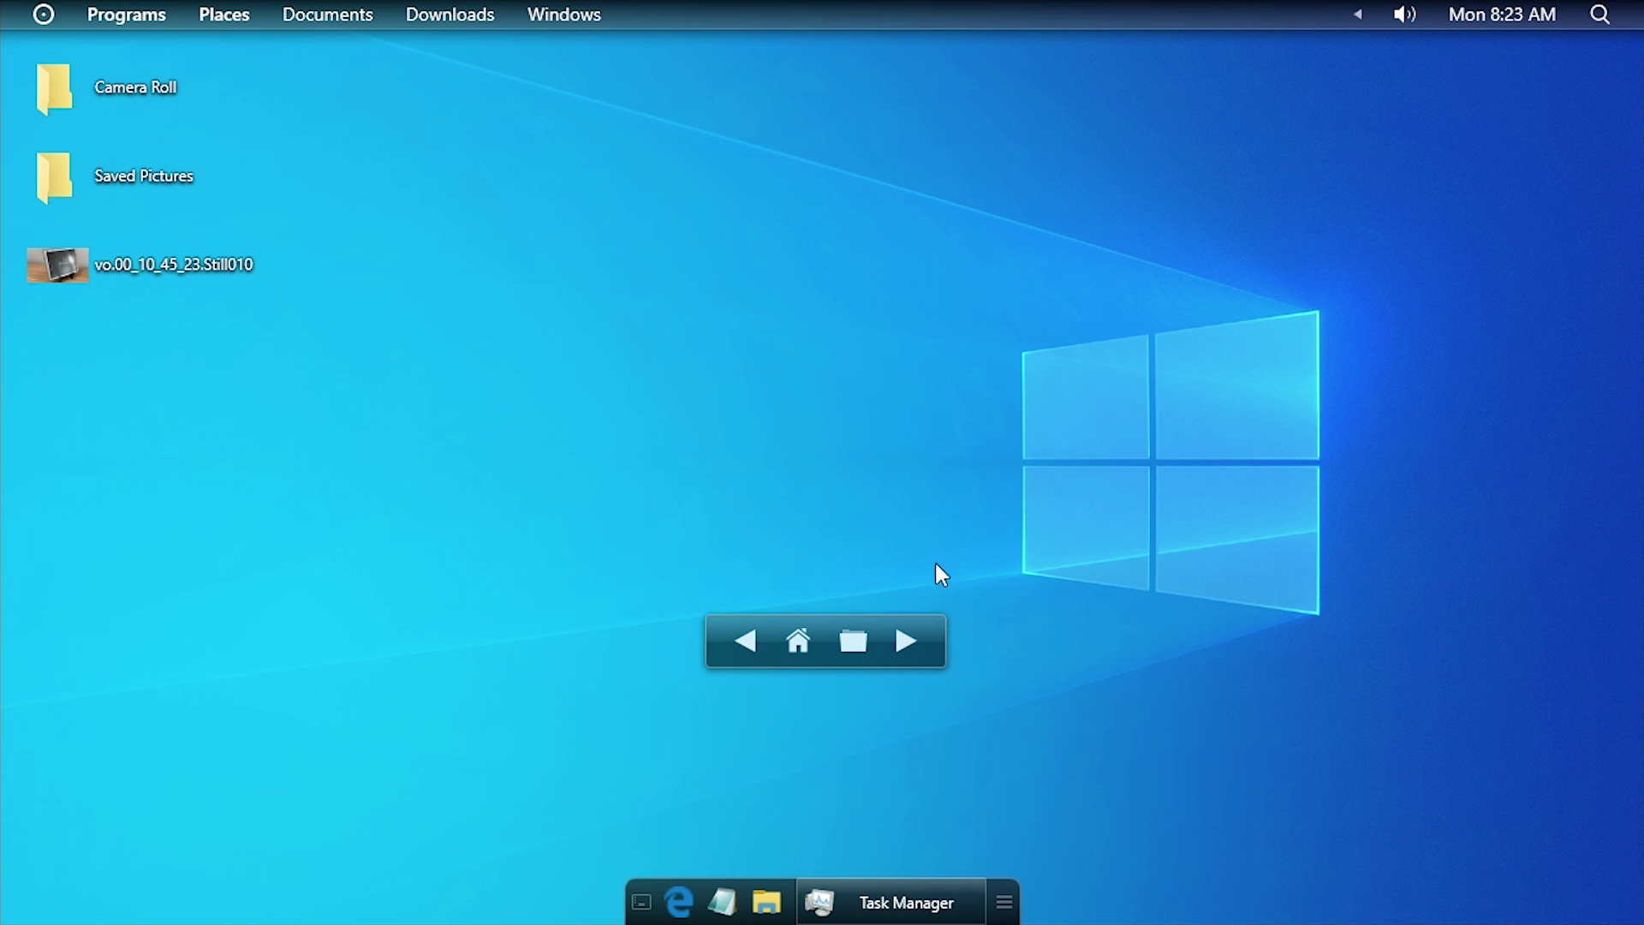
# Move the desktop navigation bar slightly up and to the right, and view the options of the Task Manager taskbar entry.
pyautogui.moveTo(815, 650); pyautogui.dragTo(854, 579)
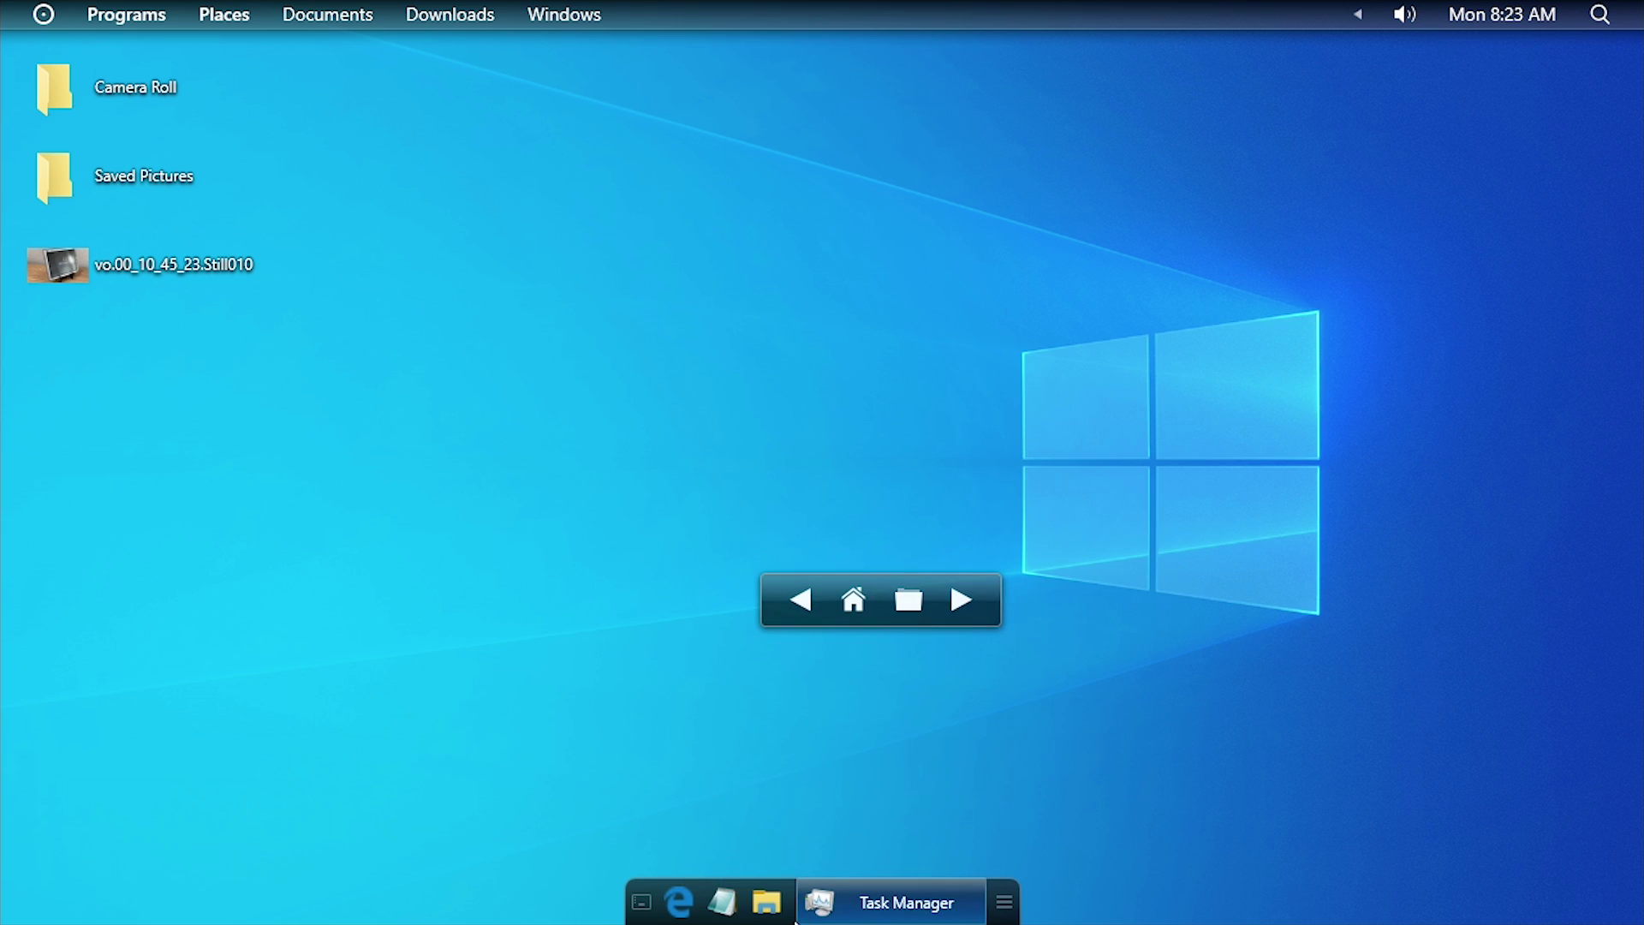
pyautogui.rightClick(882, 915)
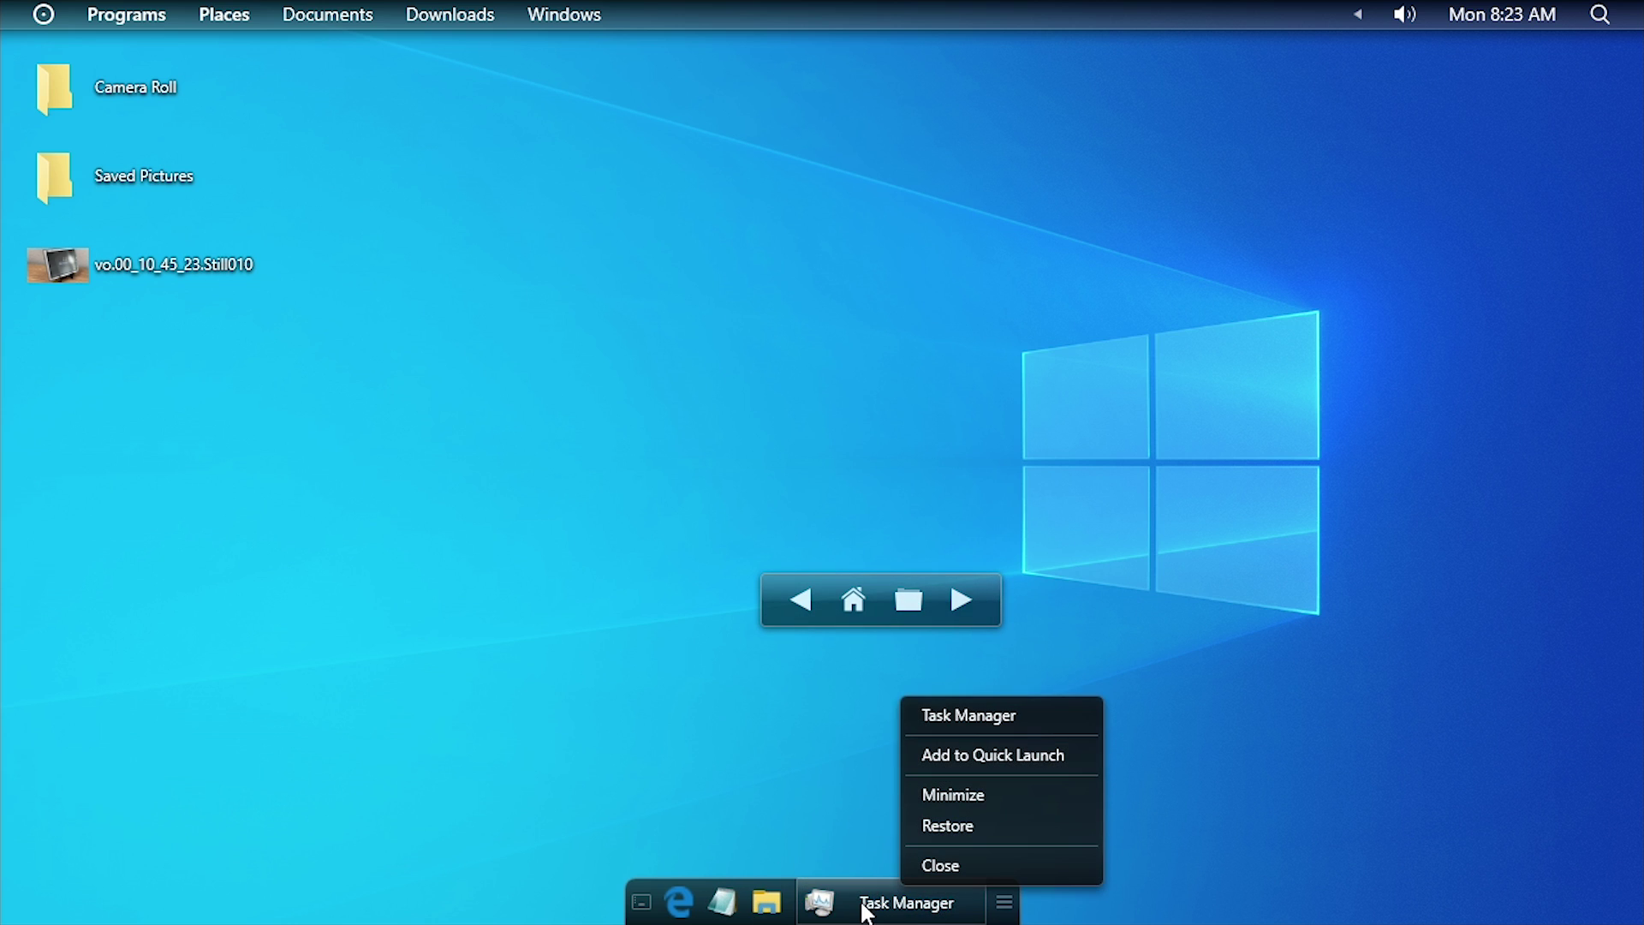
pyautogui.click(891, 843)
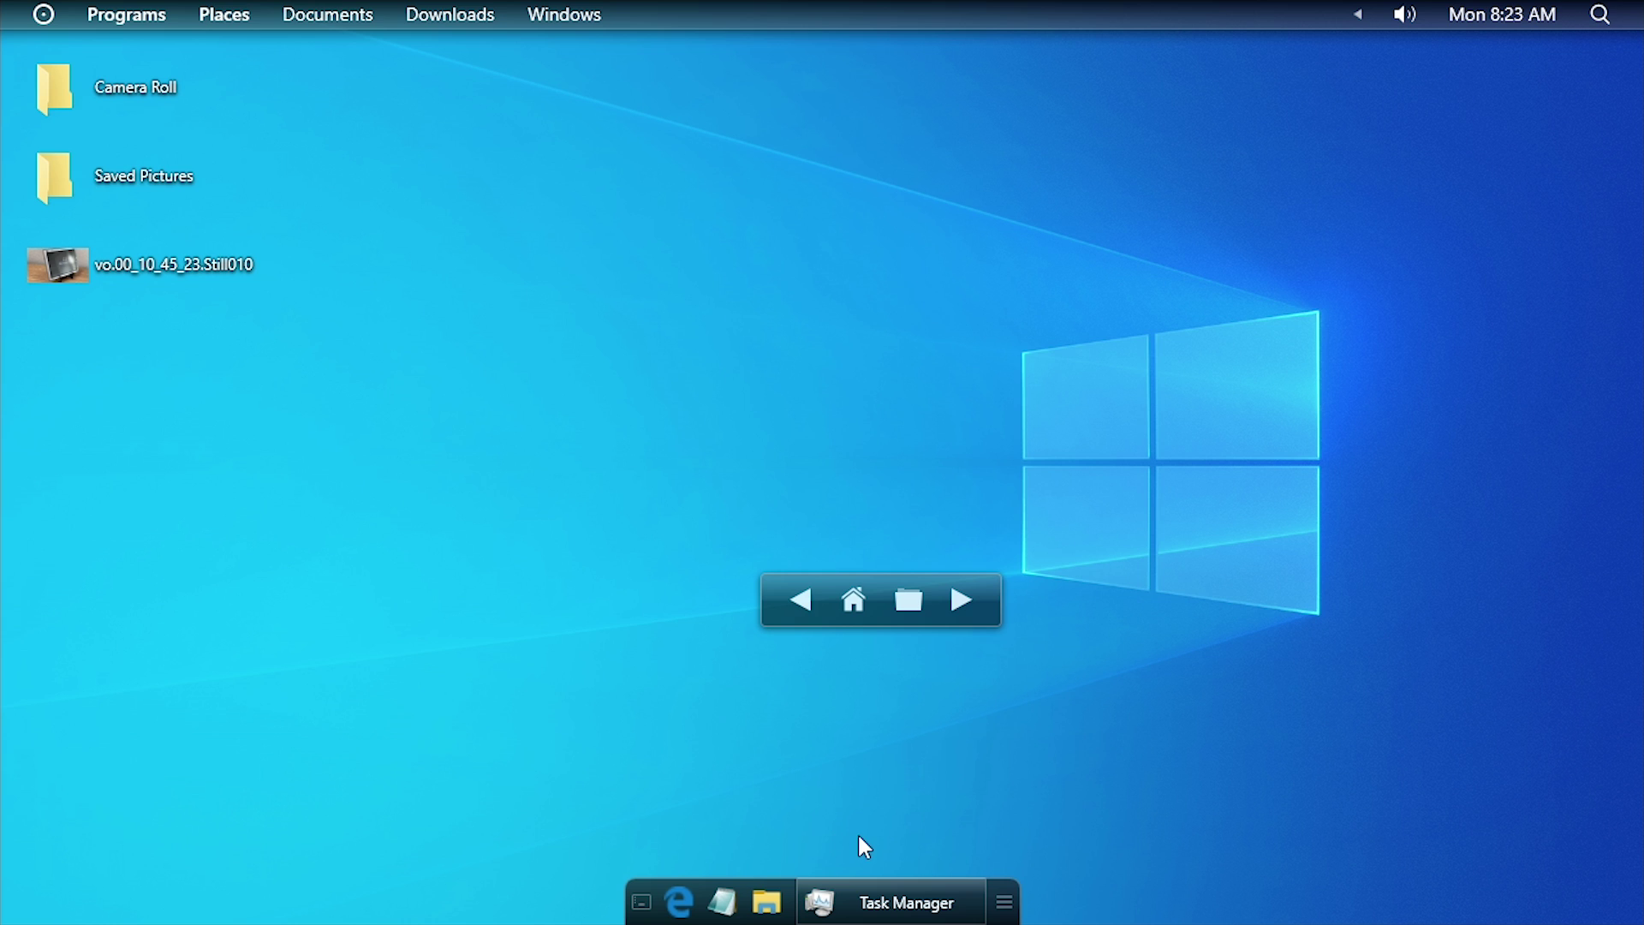
# Set the taskbar position to Top in Cairo Settings and restart Cairo to apply the change.
pyautogui.click(43, 14)
pyautogui.click(89, 148)
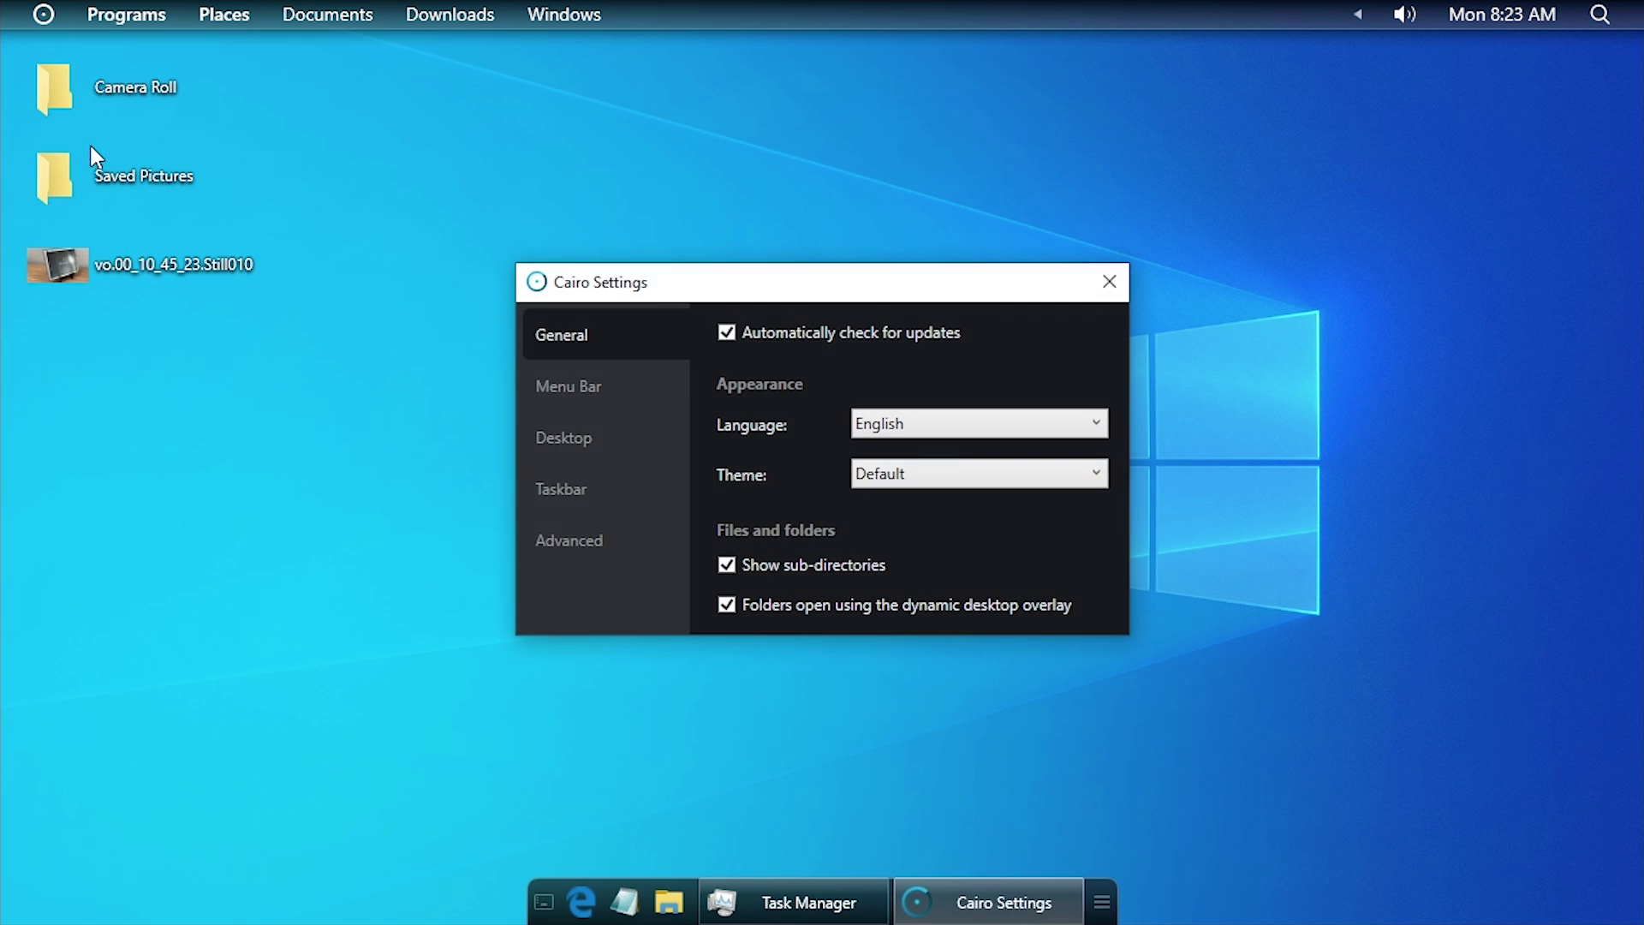
pyautogui.click(618, 492)
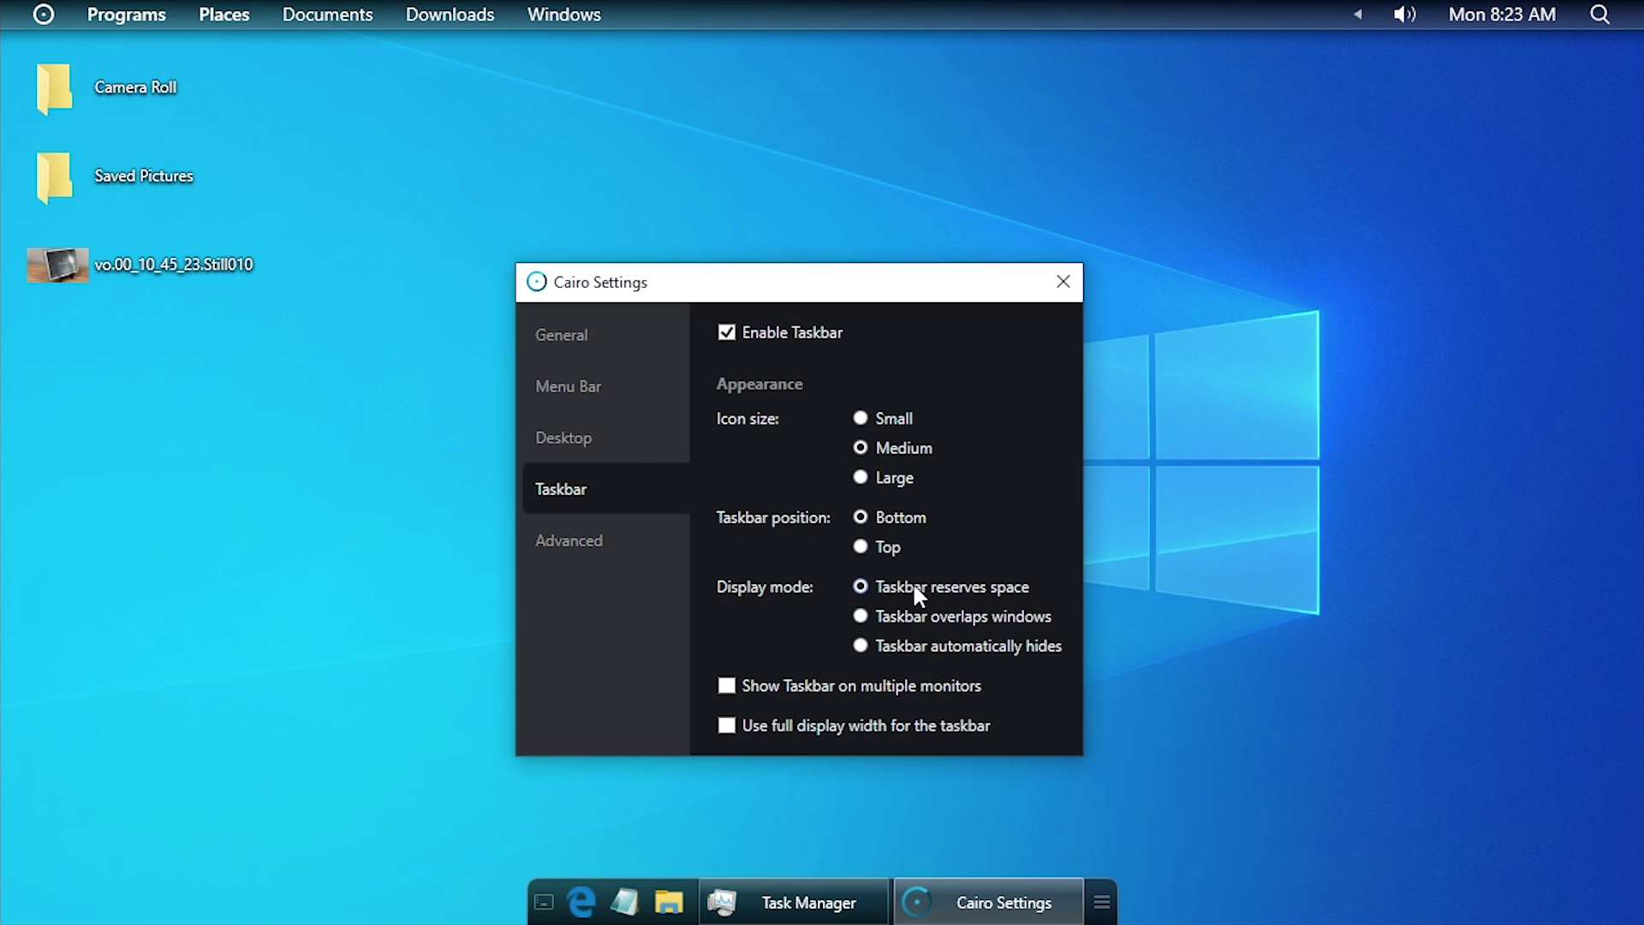
pyautogui.click(861, 546)
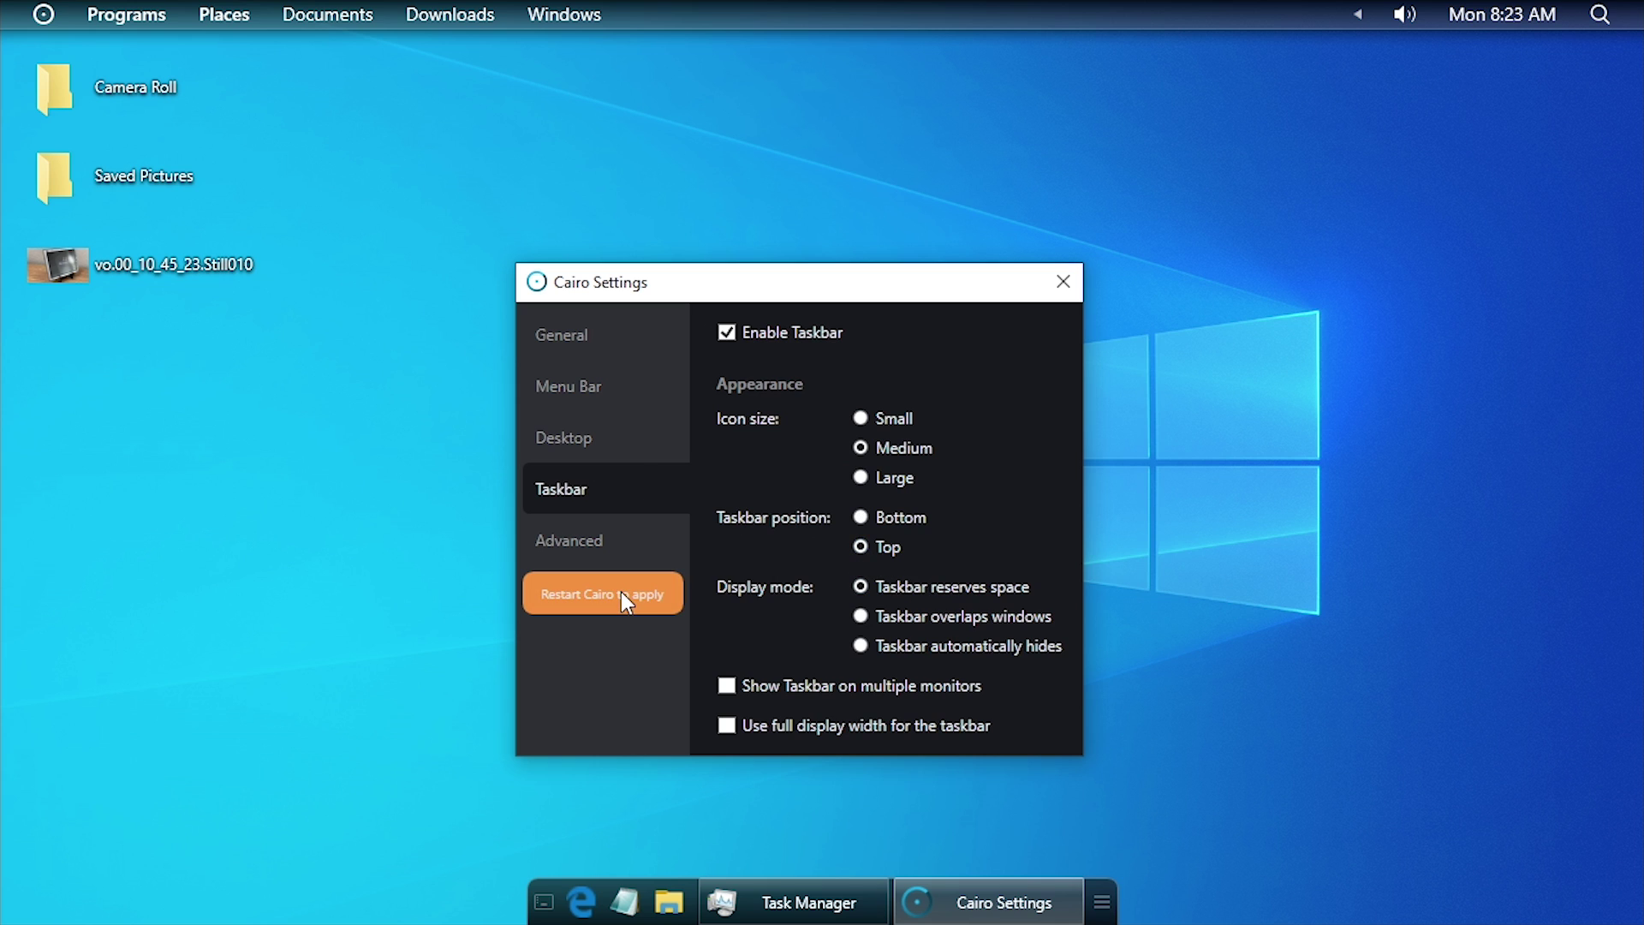
pyautogui.click(660, 590)
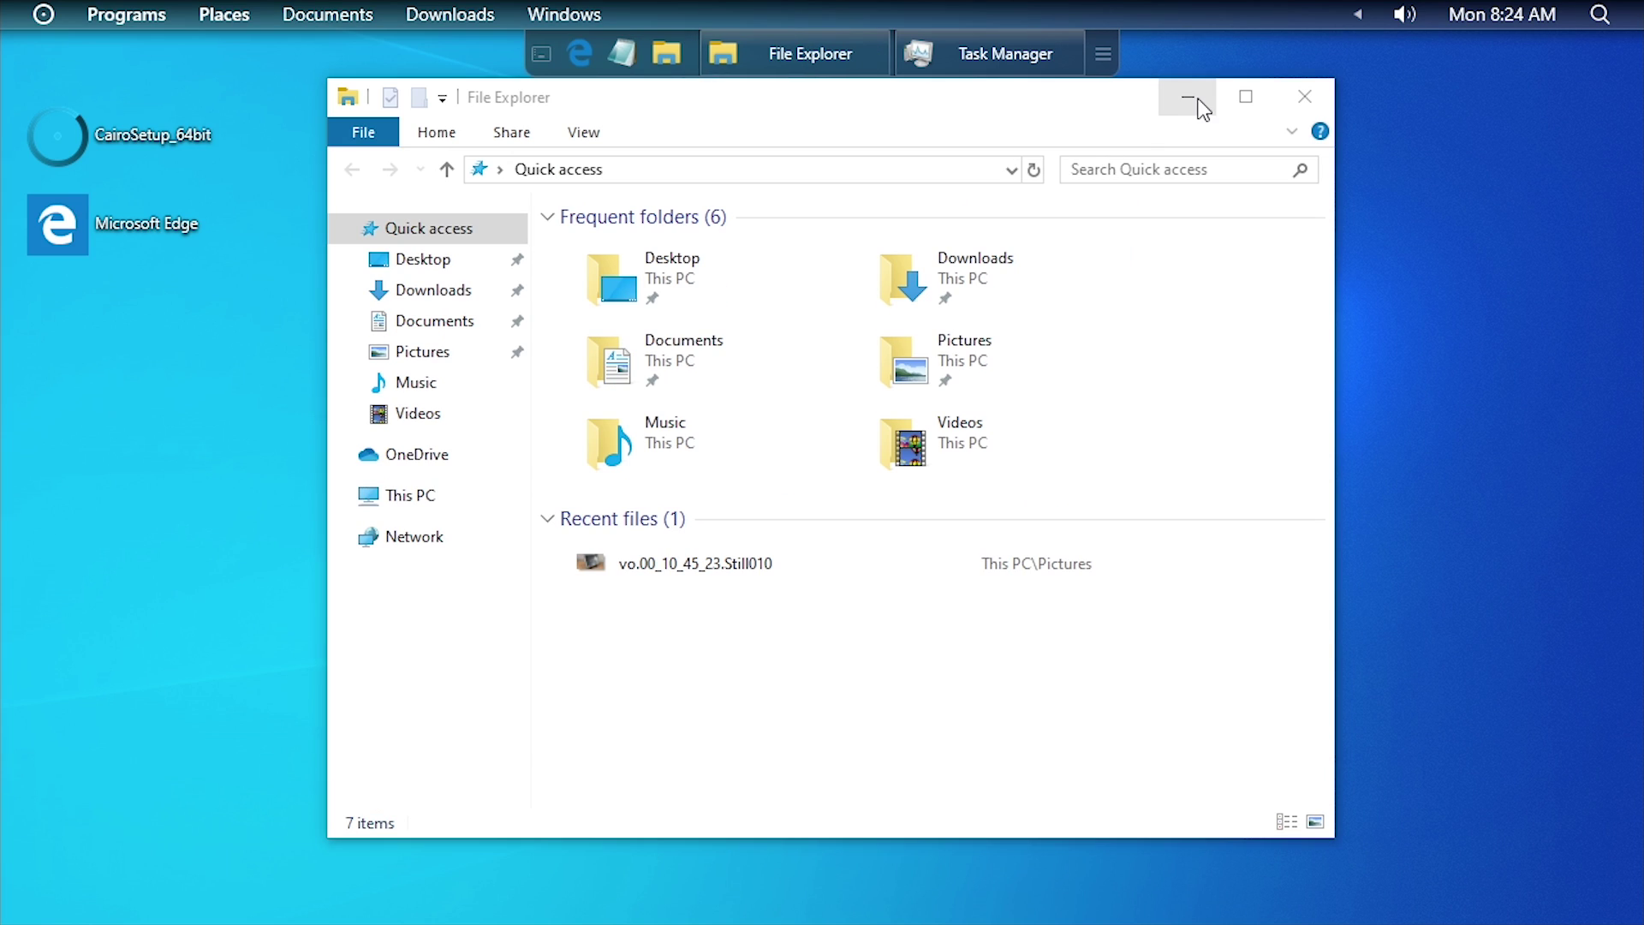
# Minimize the File Explorer window and move the desktop navigation bar down to the lower edge of the desktop.
pyautogui.click(1189, 99)
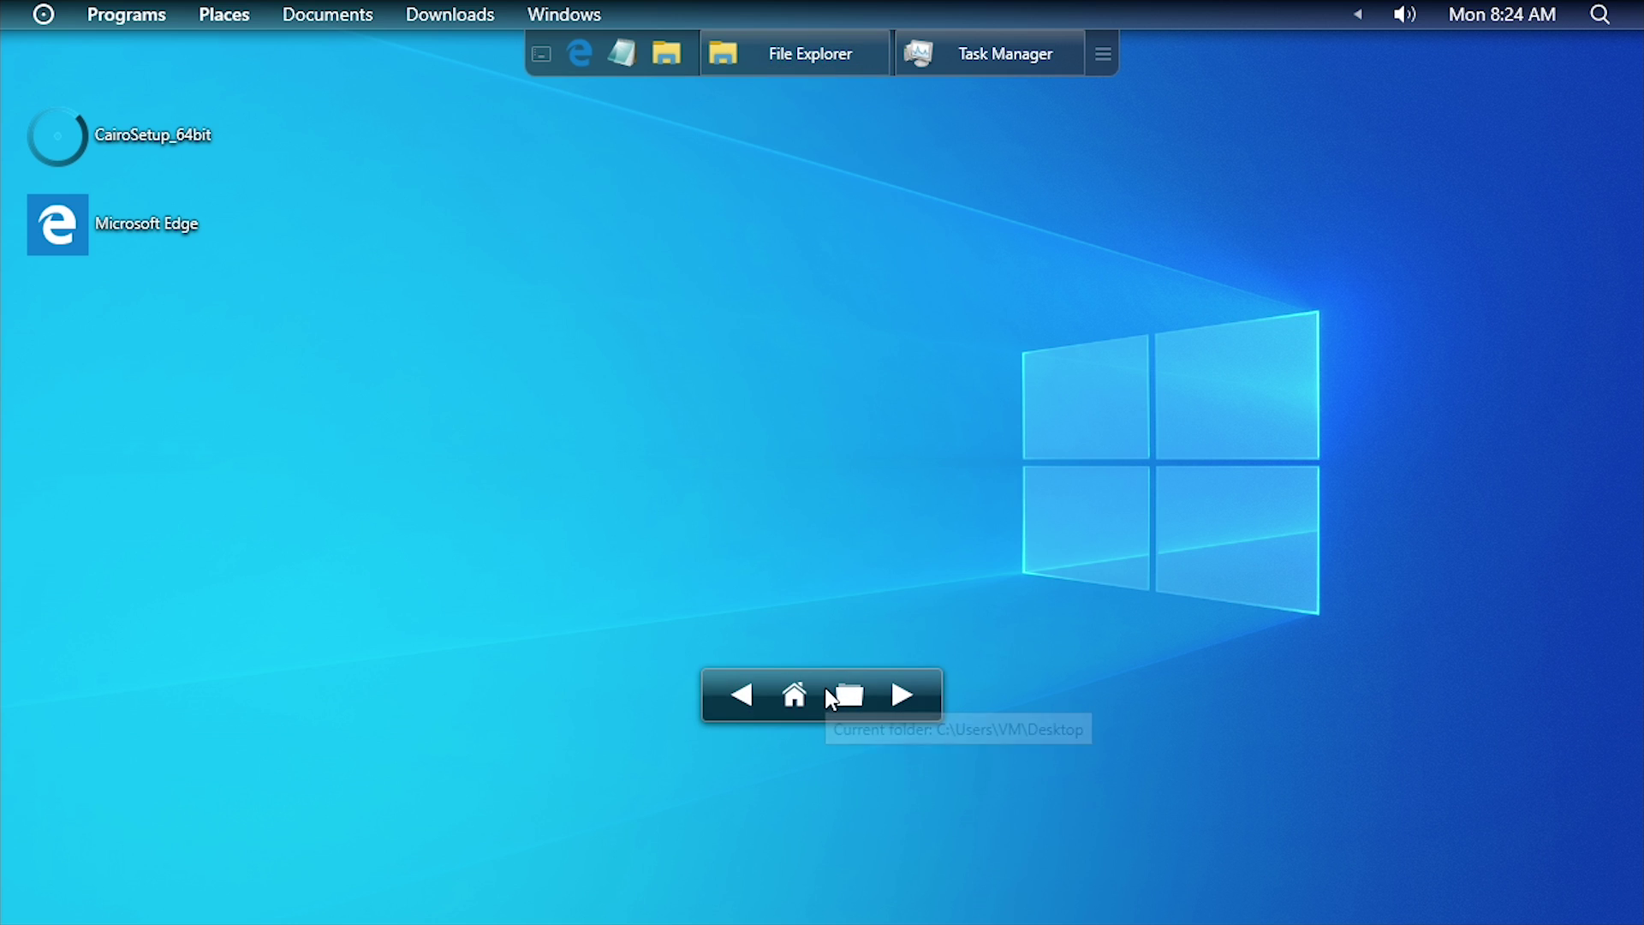
pyautogui.moveTo(832, 696); pyautogui.dragTo(843, 906)
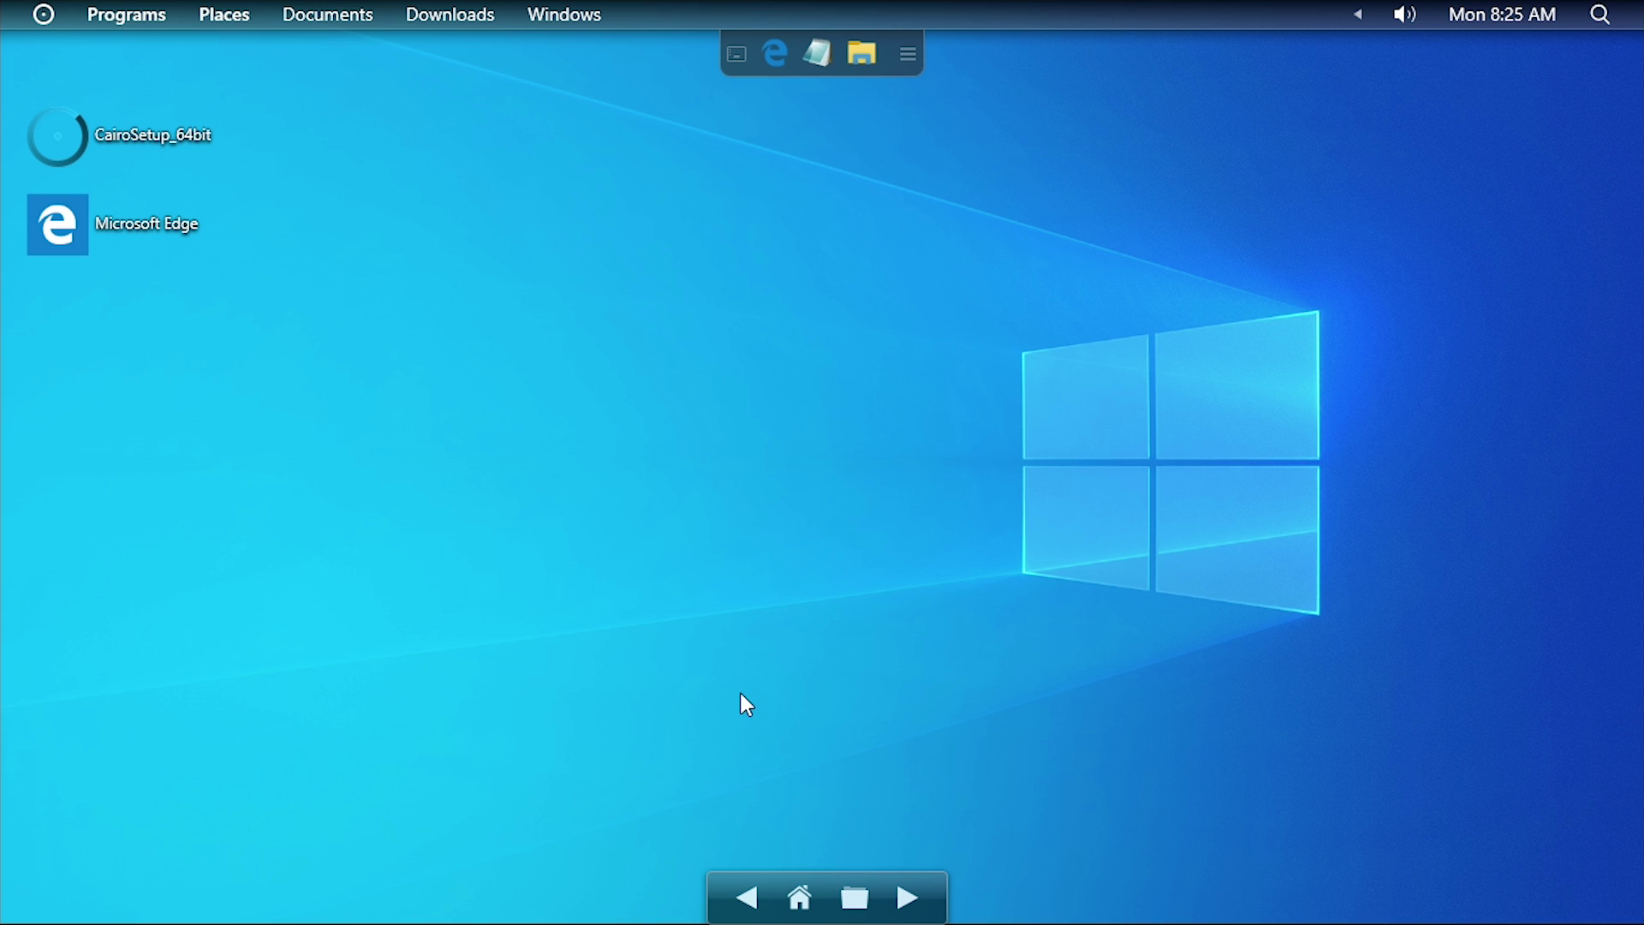
# Log off from the Cairo menu, confirm it, and sign back in to Windows.
pyautogui.click(40, 19)
pyautogui.click(130, 383)
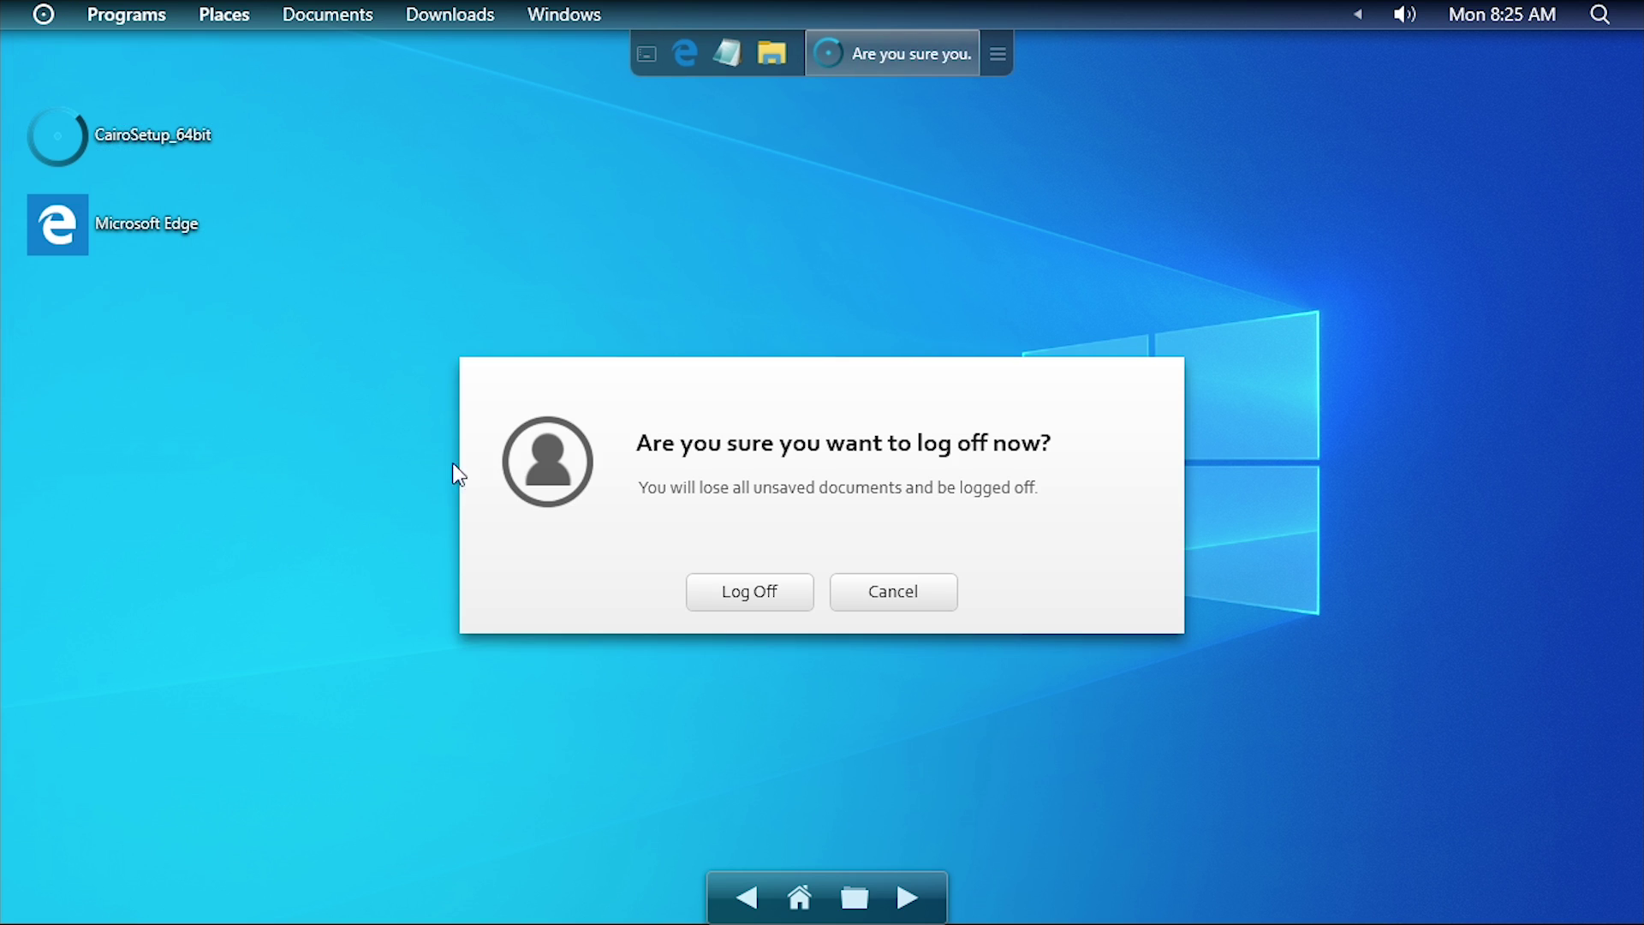
pyautogui.click(730, 589)
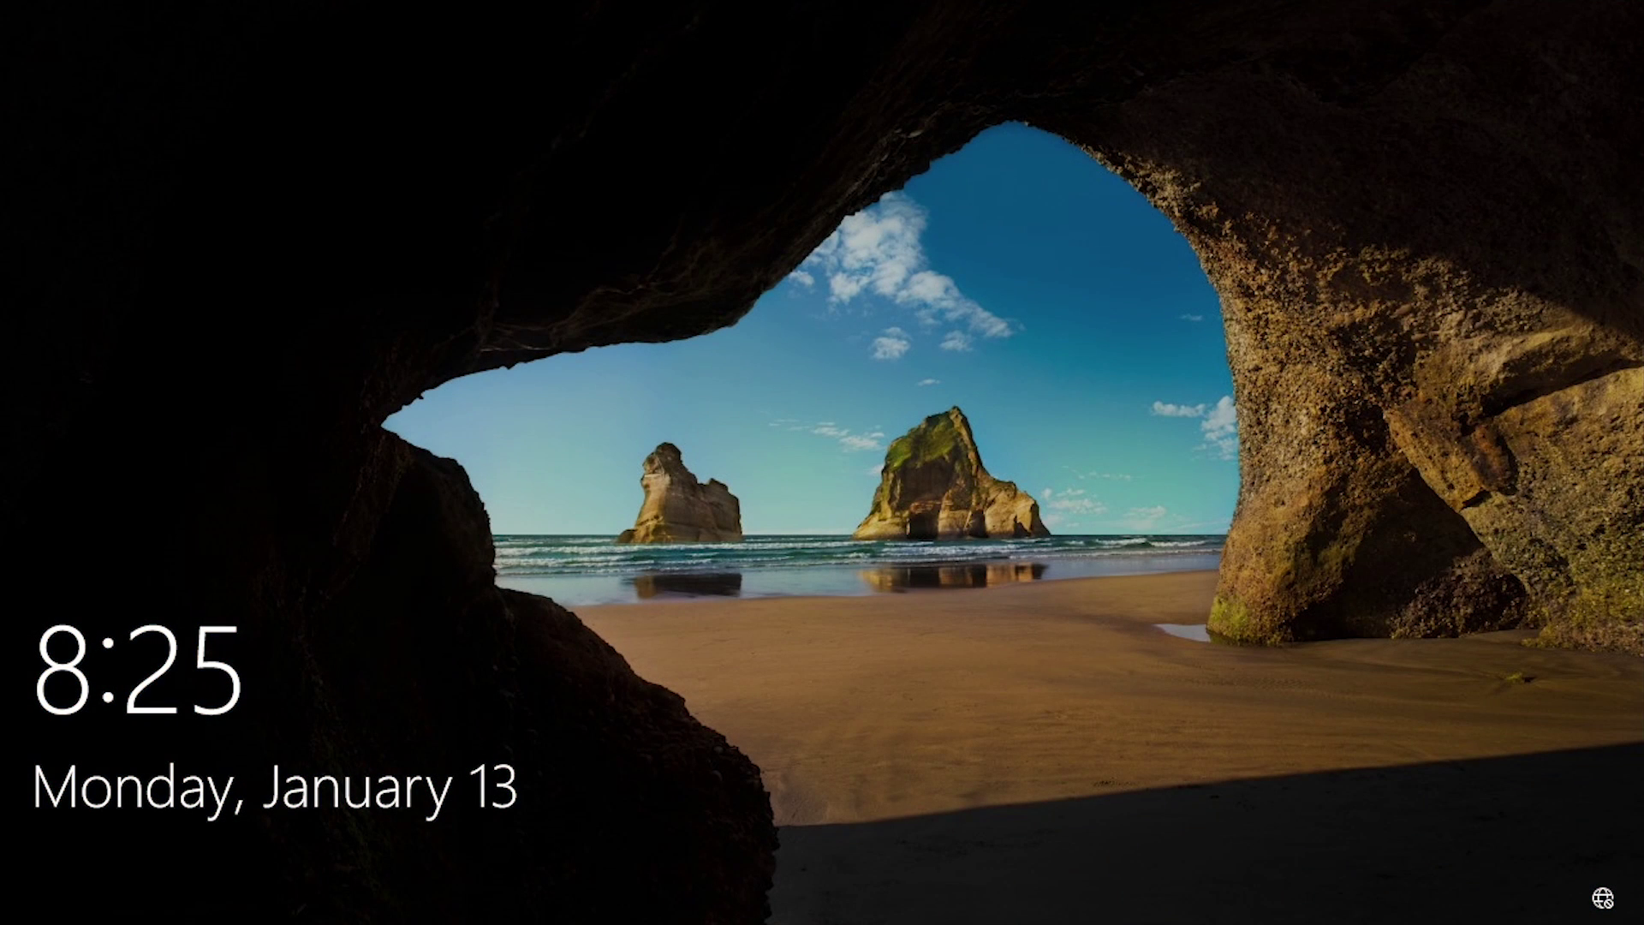
pyautogui.click(831, 625)
pyautogui.press('Return')
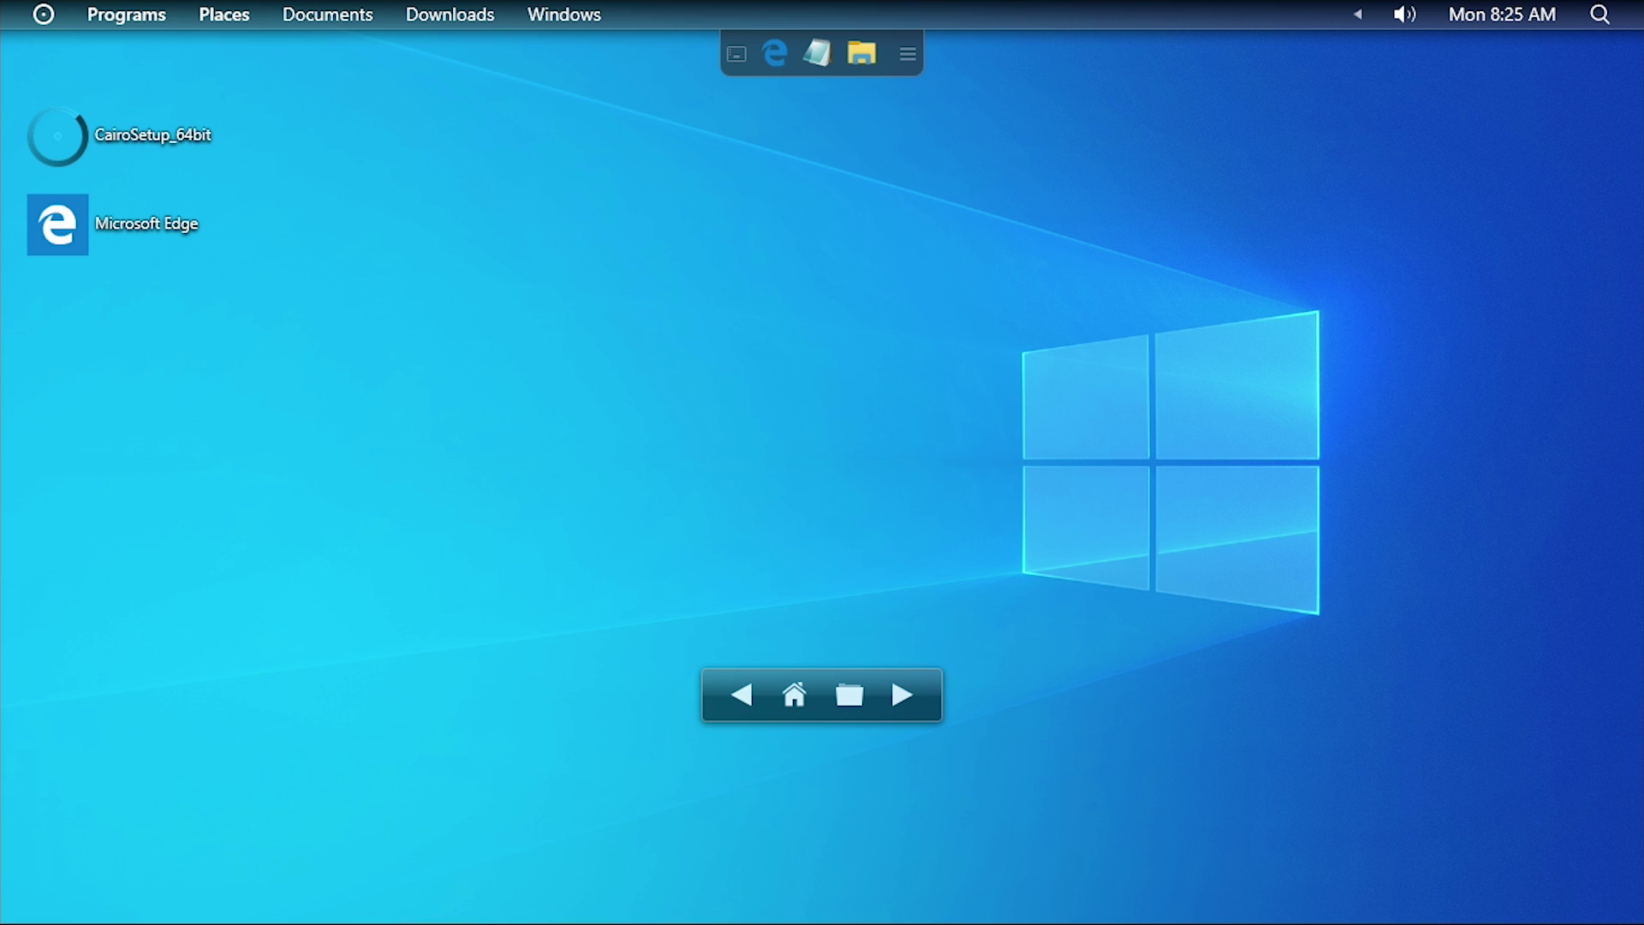
# Open and close the Programs menu repeatedly, and view the Cairo menu.
pyautogui.press('super')
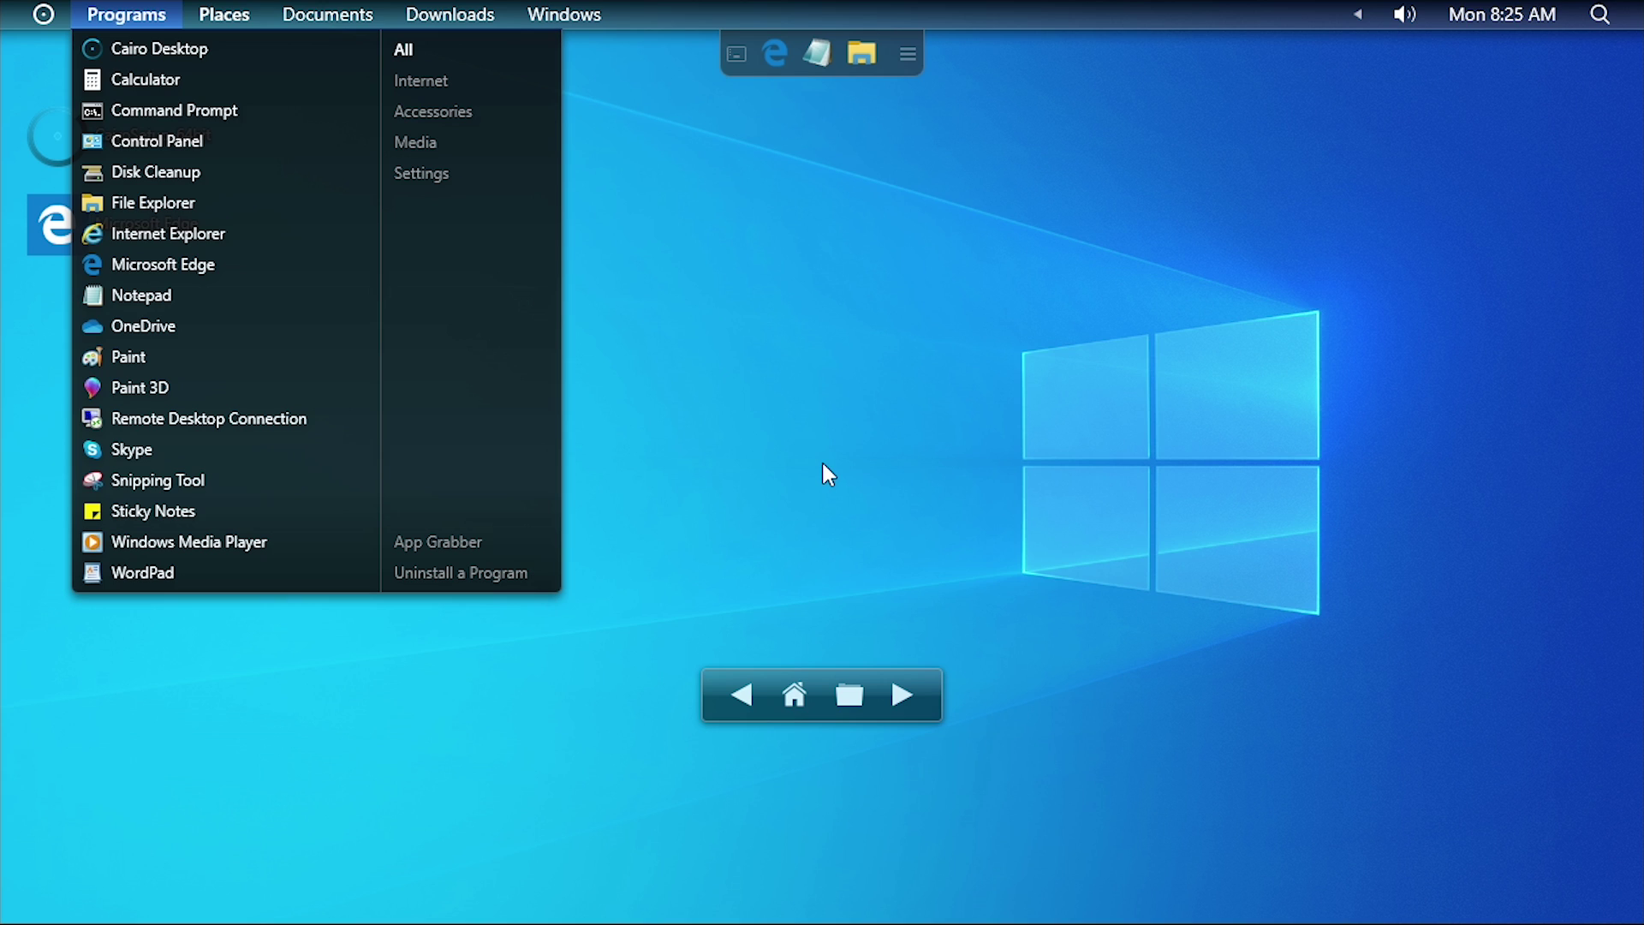
pyautogui.press('super')
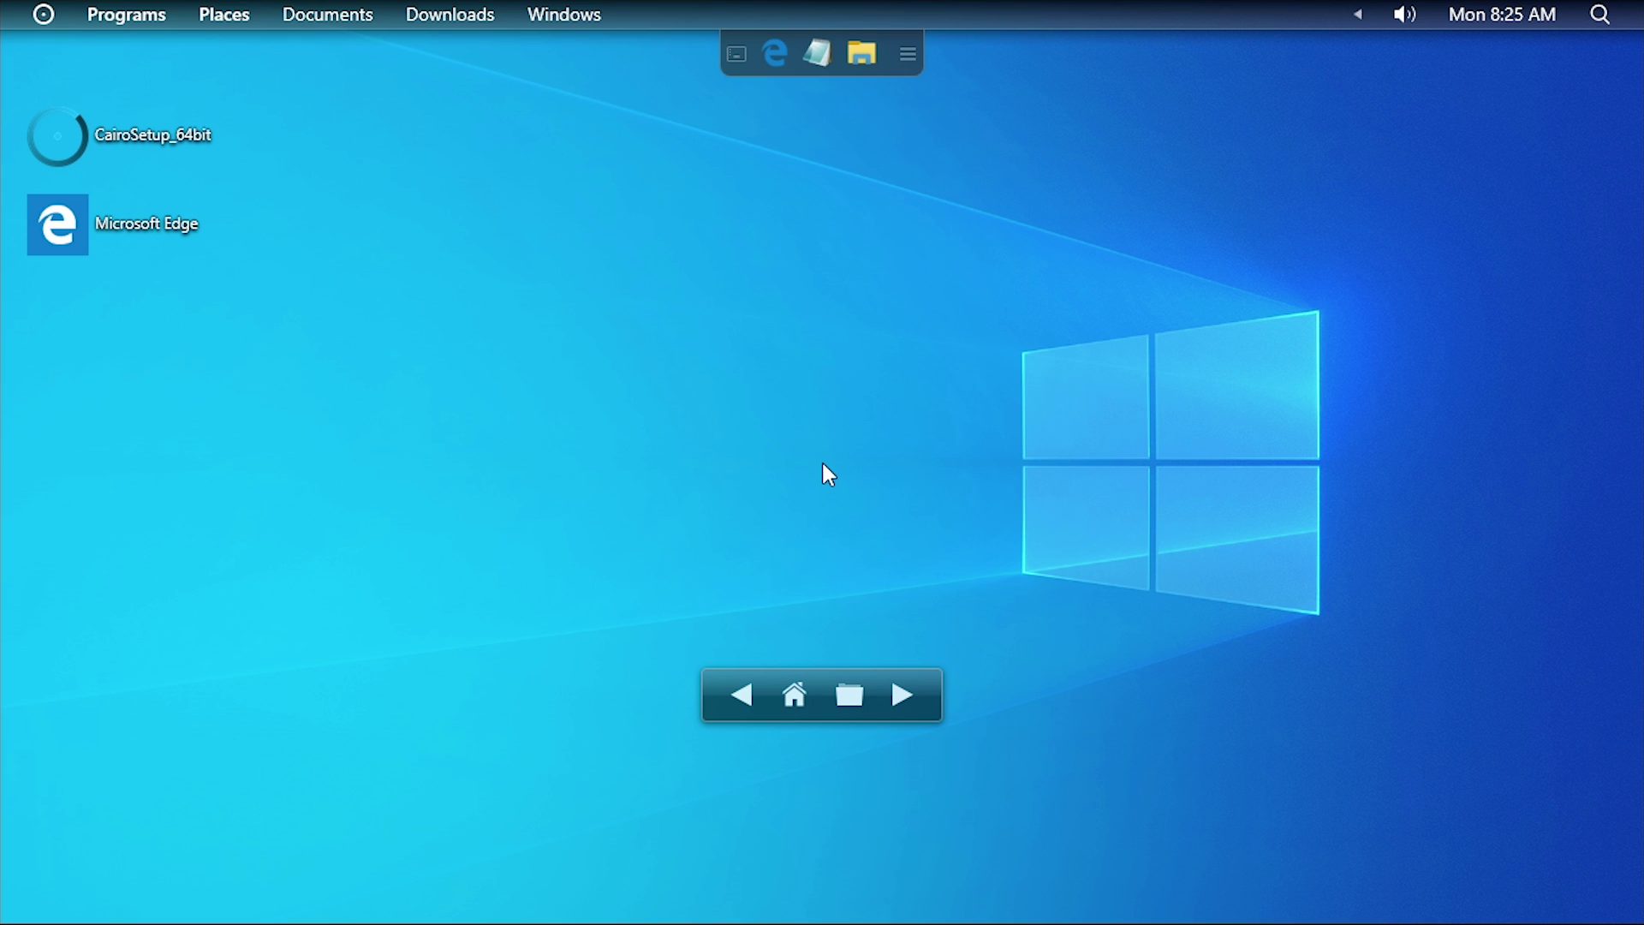
pyautogui.press('super')
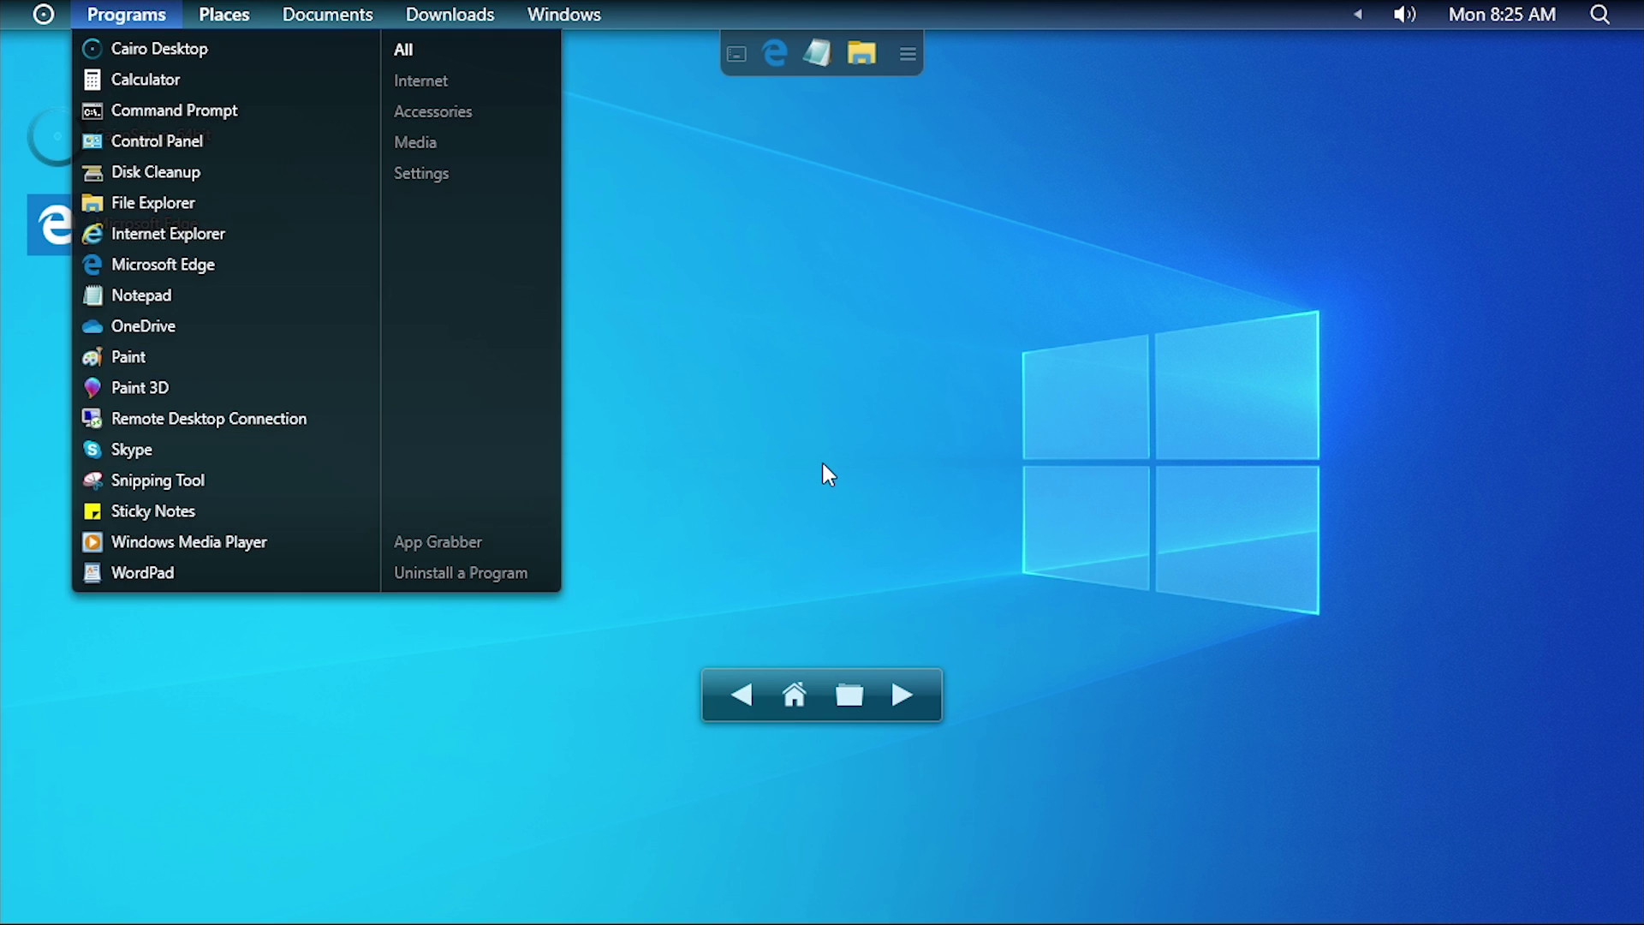
pyautogui.press('super')
pyautogui.press('super')
pyautogui.press('super')
pyautogui.press('super')
pyautogui.press('super')
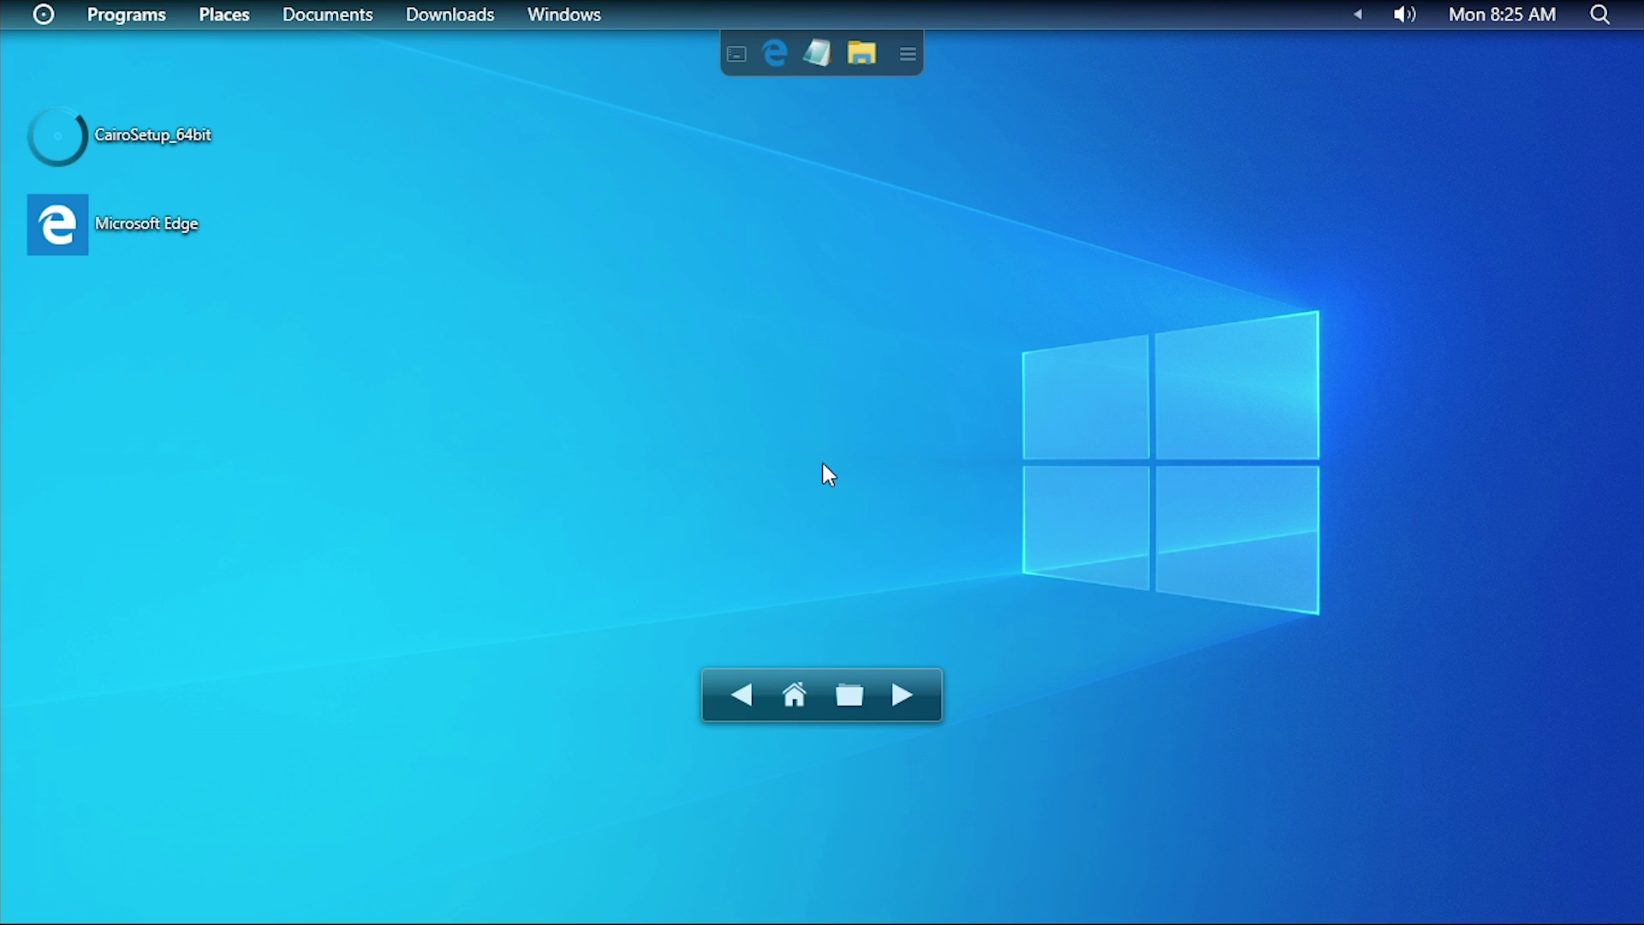
pyautogui.press('super')
pyautogui.press('super')
pyautogui.press('super')
pyautogui.press('super')
pyautogui.press('super')
pyautogui.press('super')
pyautogui.click(43, 15)
pyautogui.click(43, 15)
pyautogui.click(43, 14)
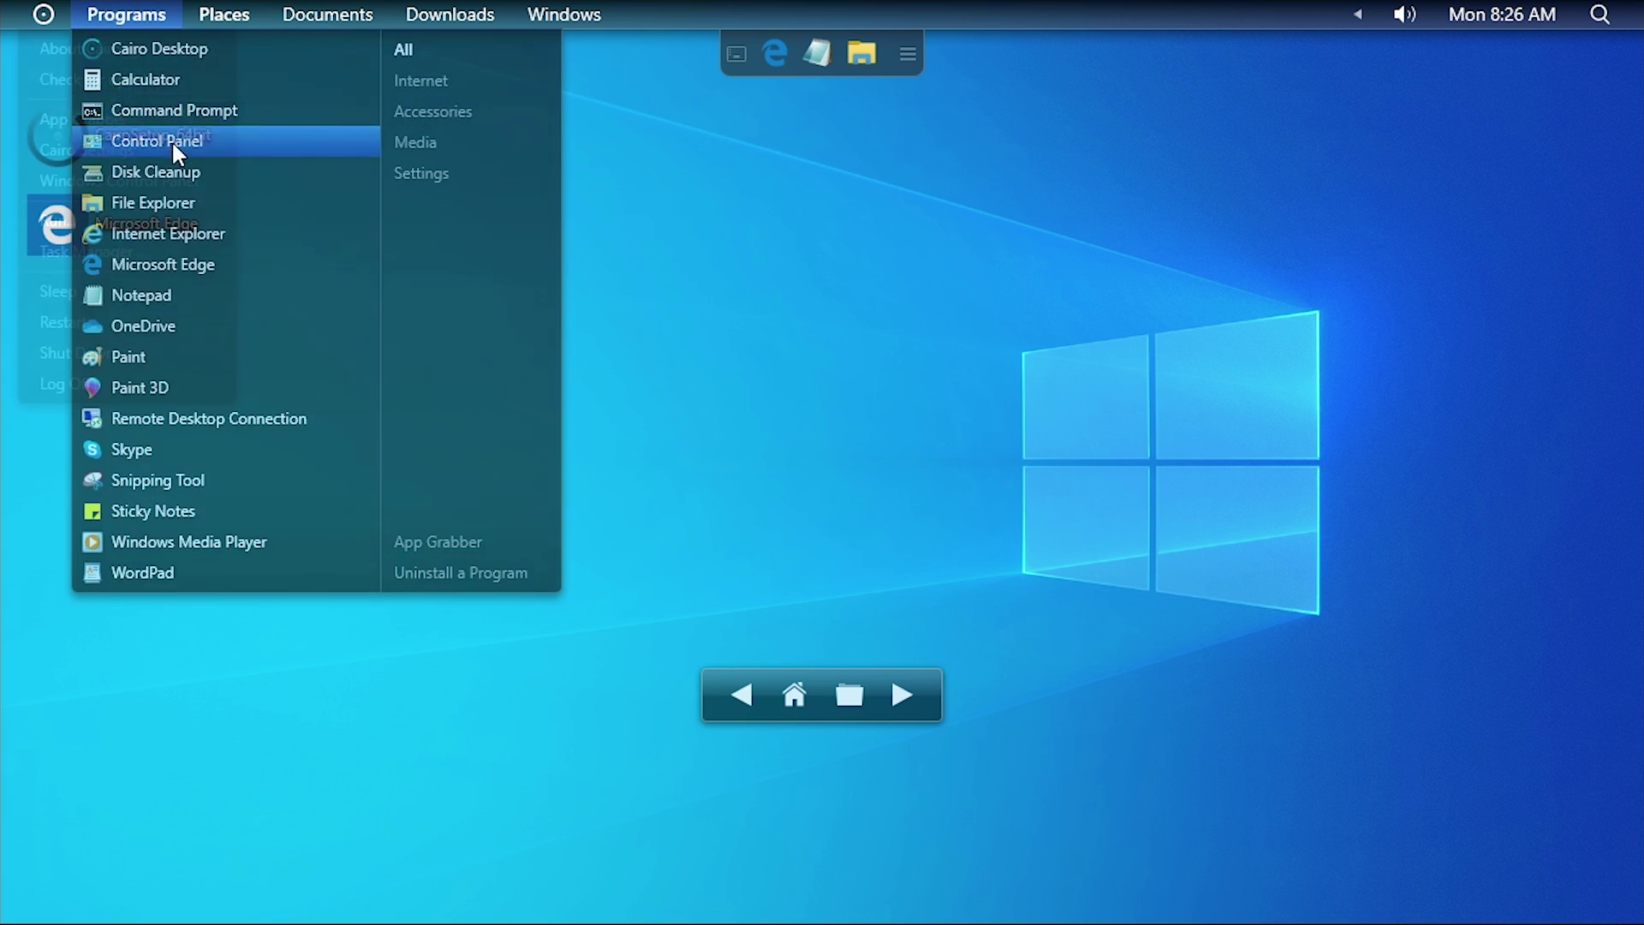
# Set Windows Explorer as the shell in Cairo's advanced settings, logging off immediately and signing back in to apply it.
pyautogui.moveTo(39, 24)
pyautogui.click(84, 150)
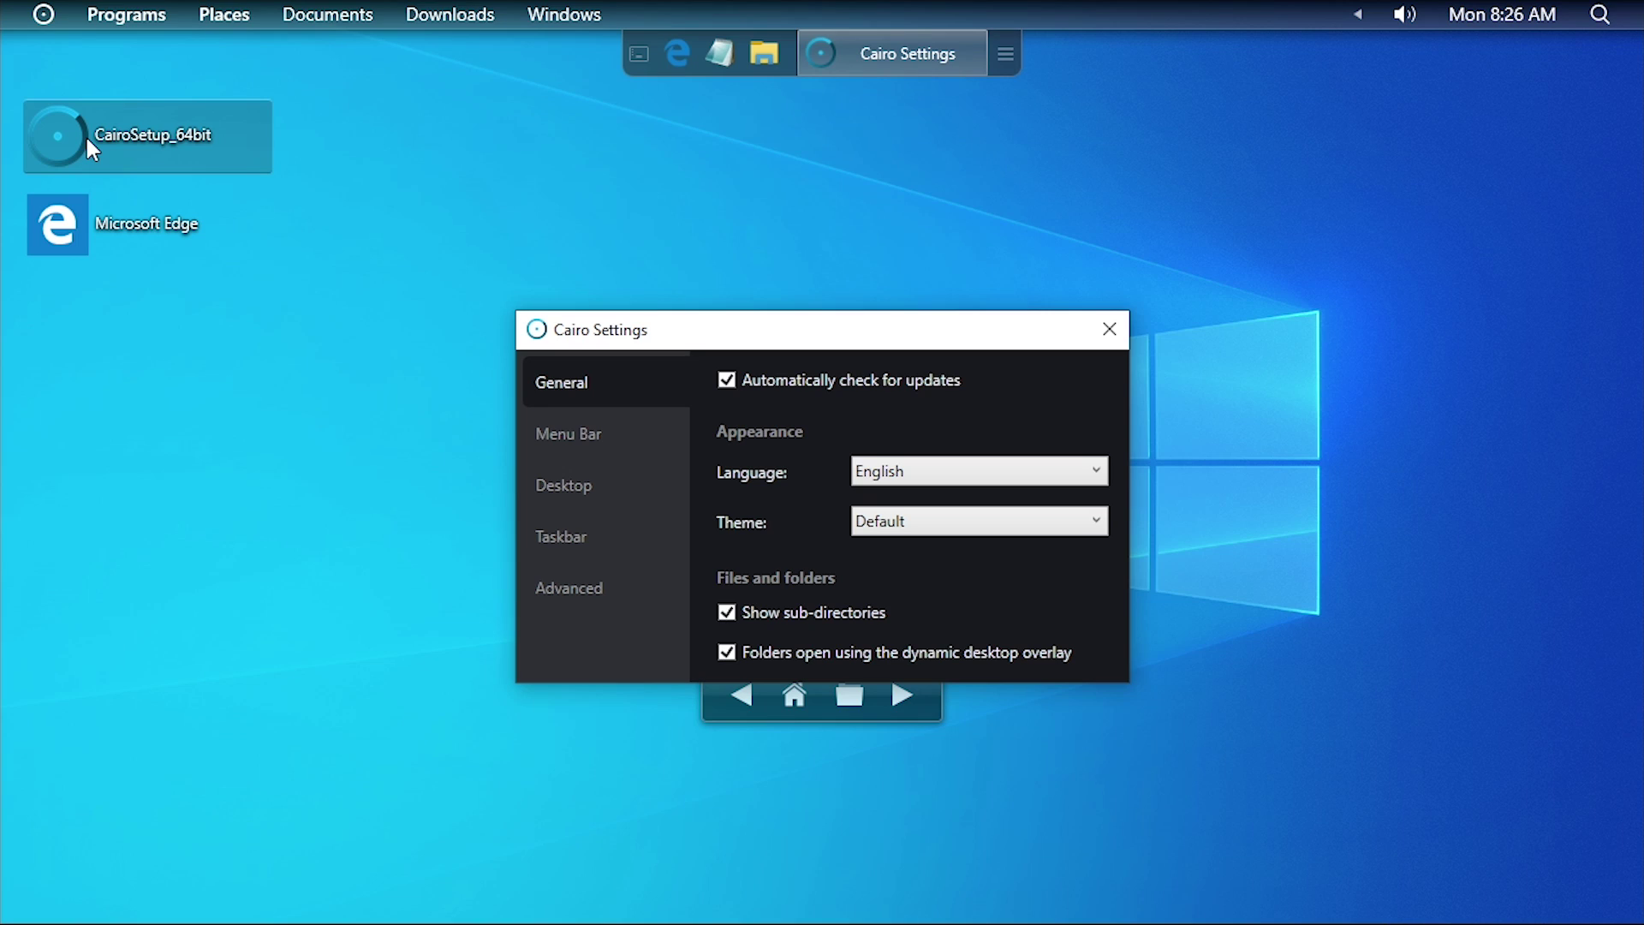
pyautogui.click(574, 599)
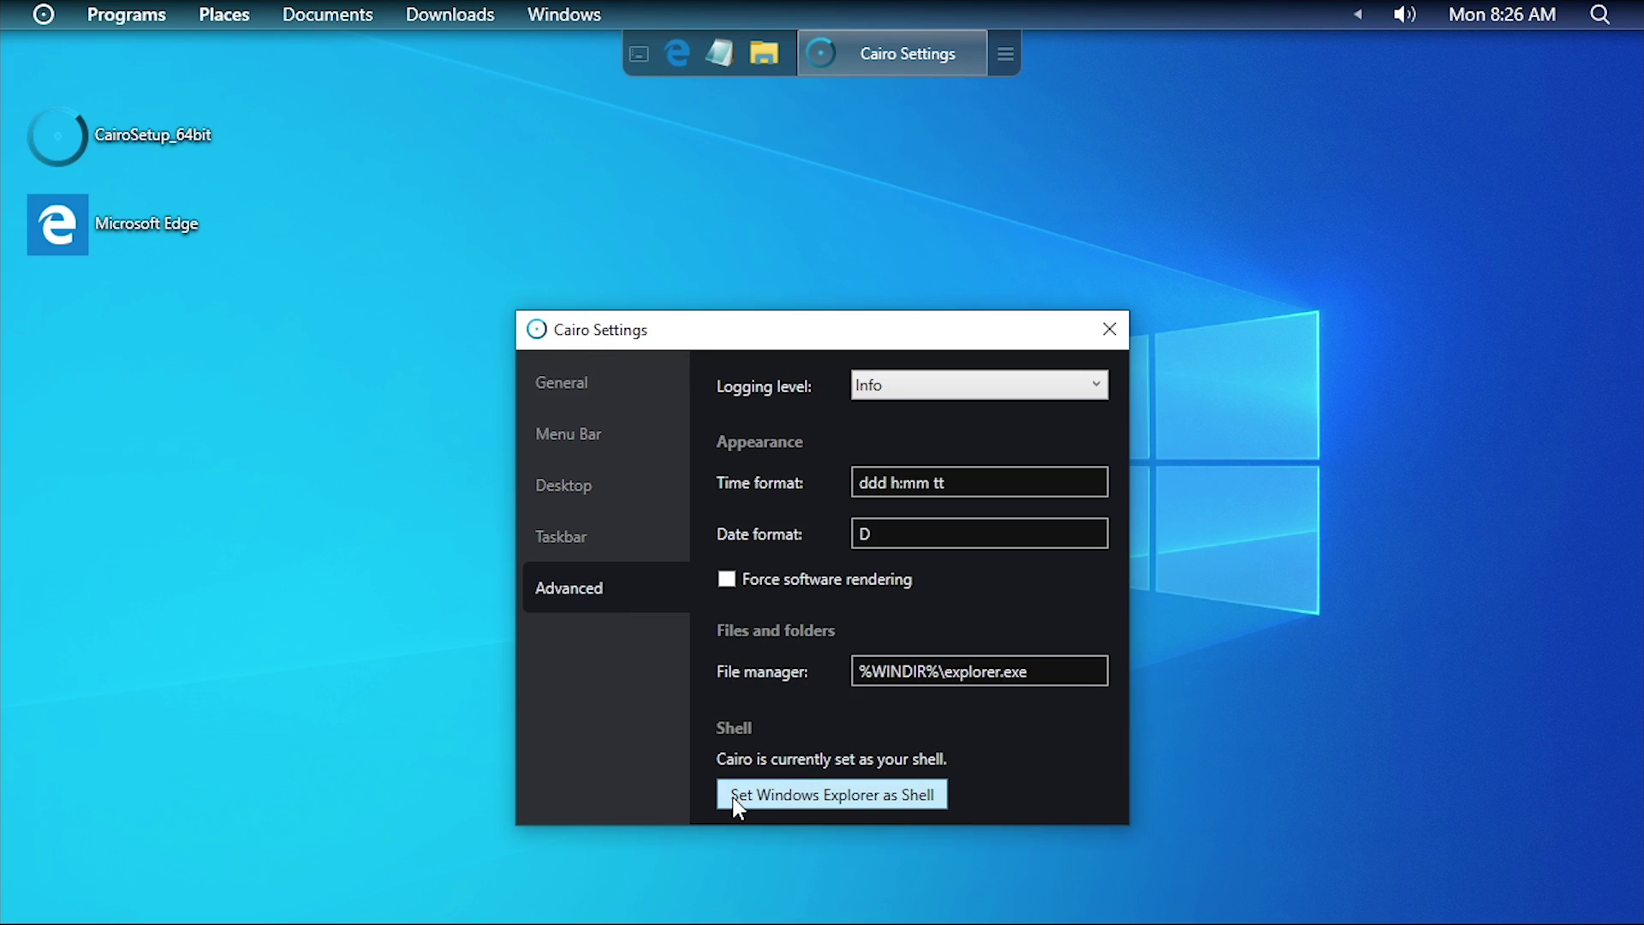
pyautogui.click(851, 791)
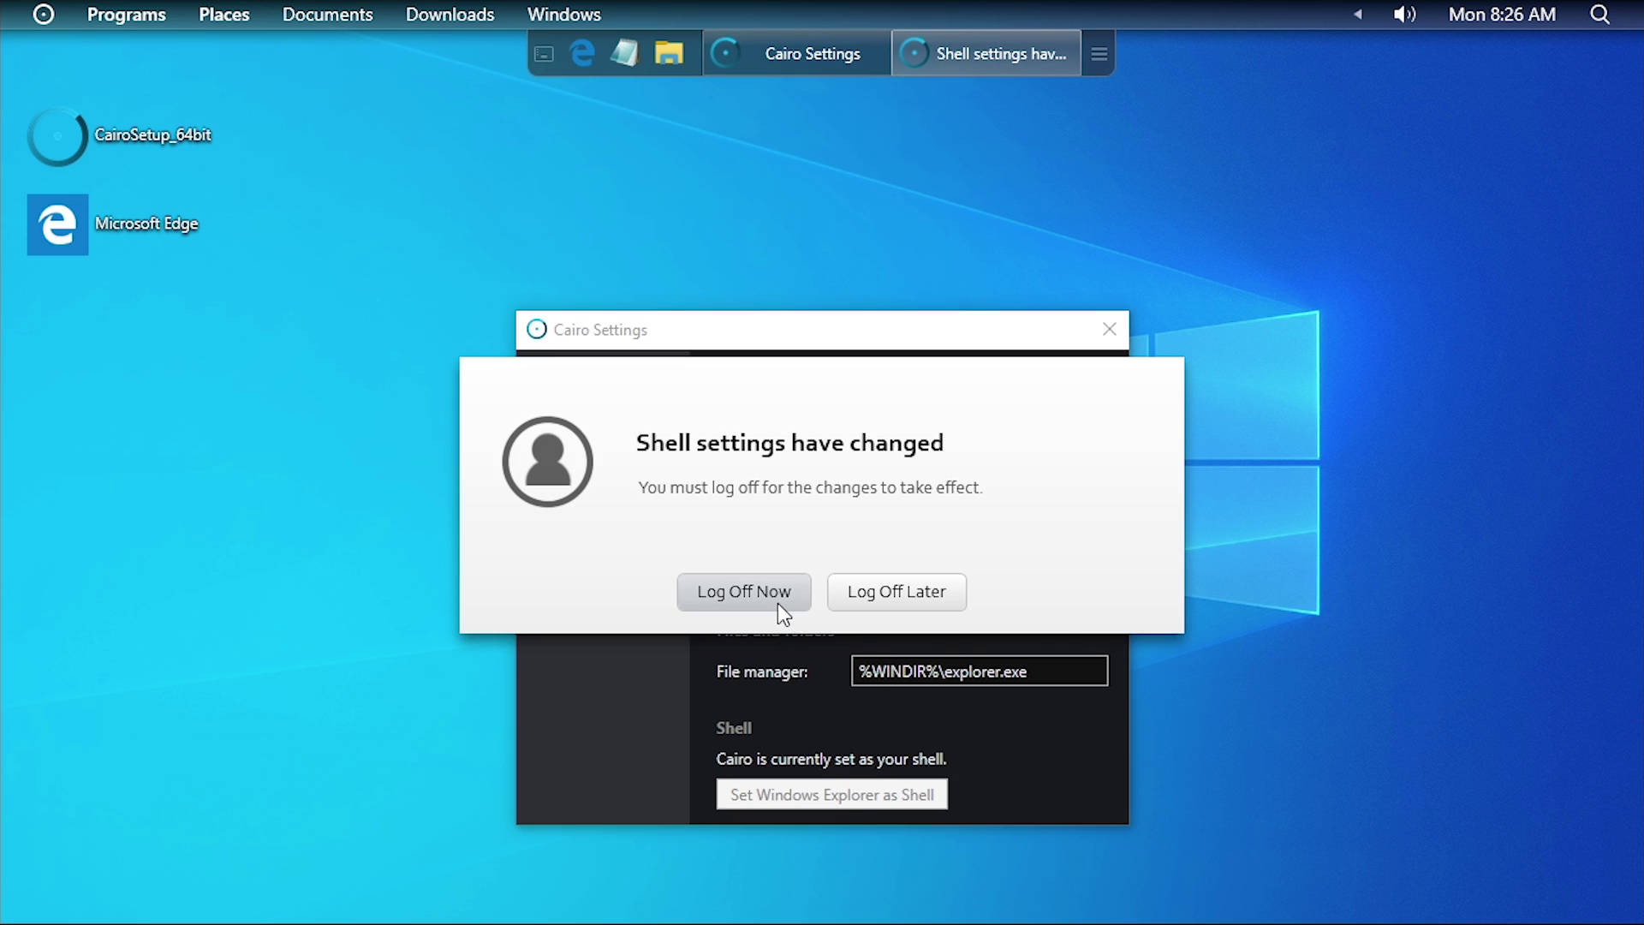
pyautogui.click(777, 603)
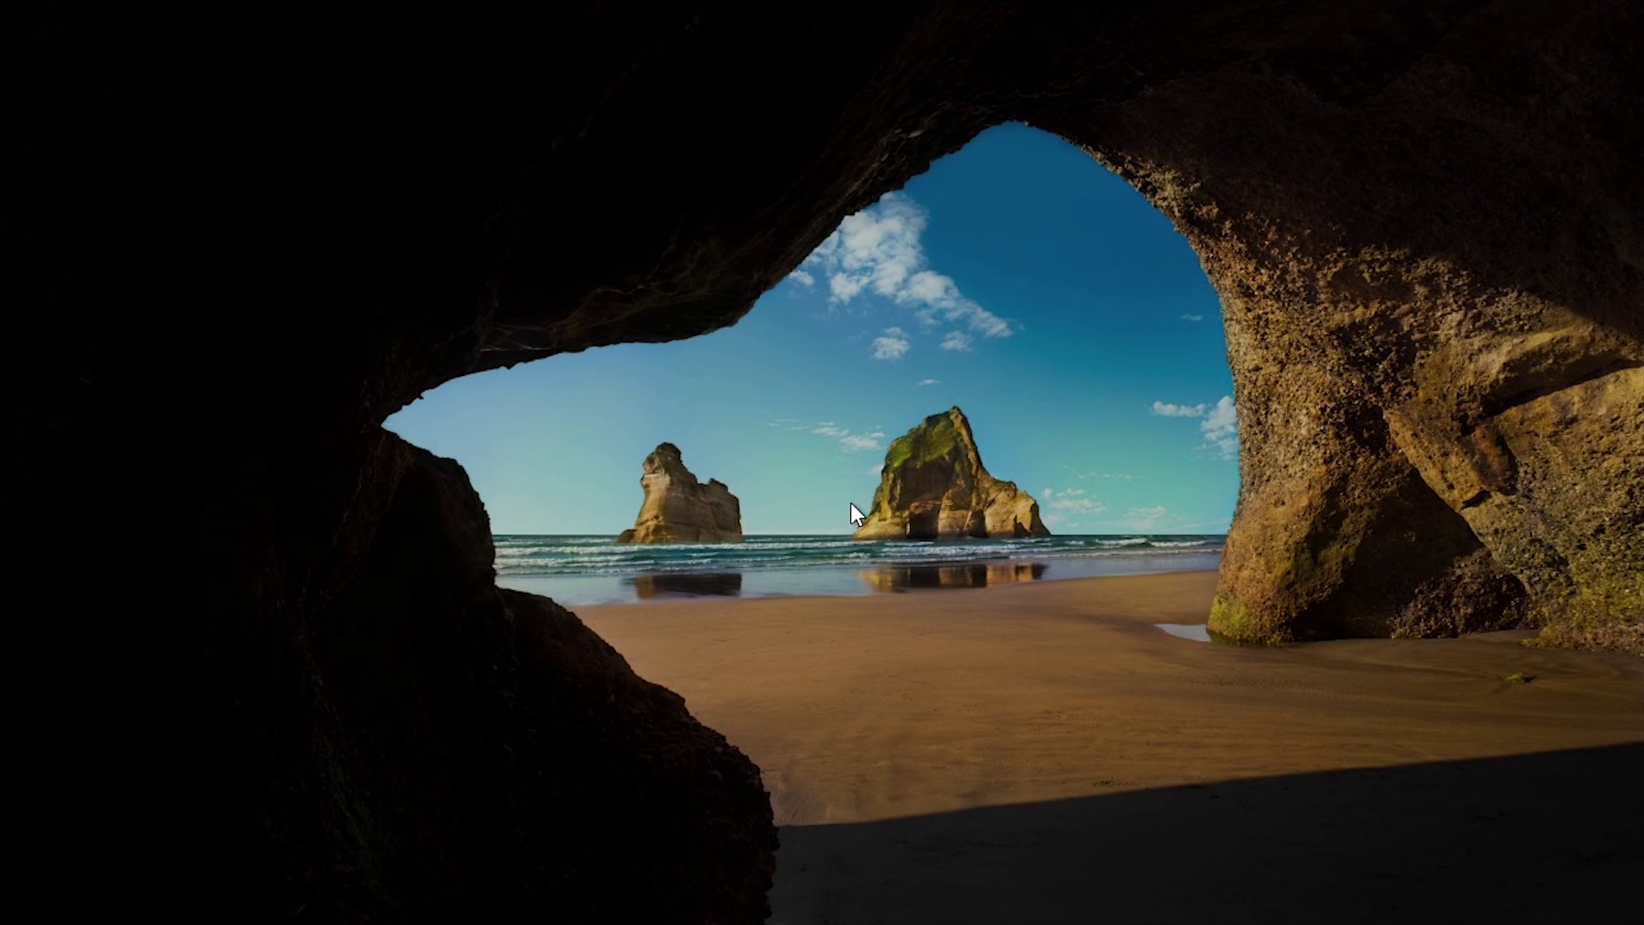
pyautogui.click(850, 501)
pyautogui.press('Return')
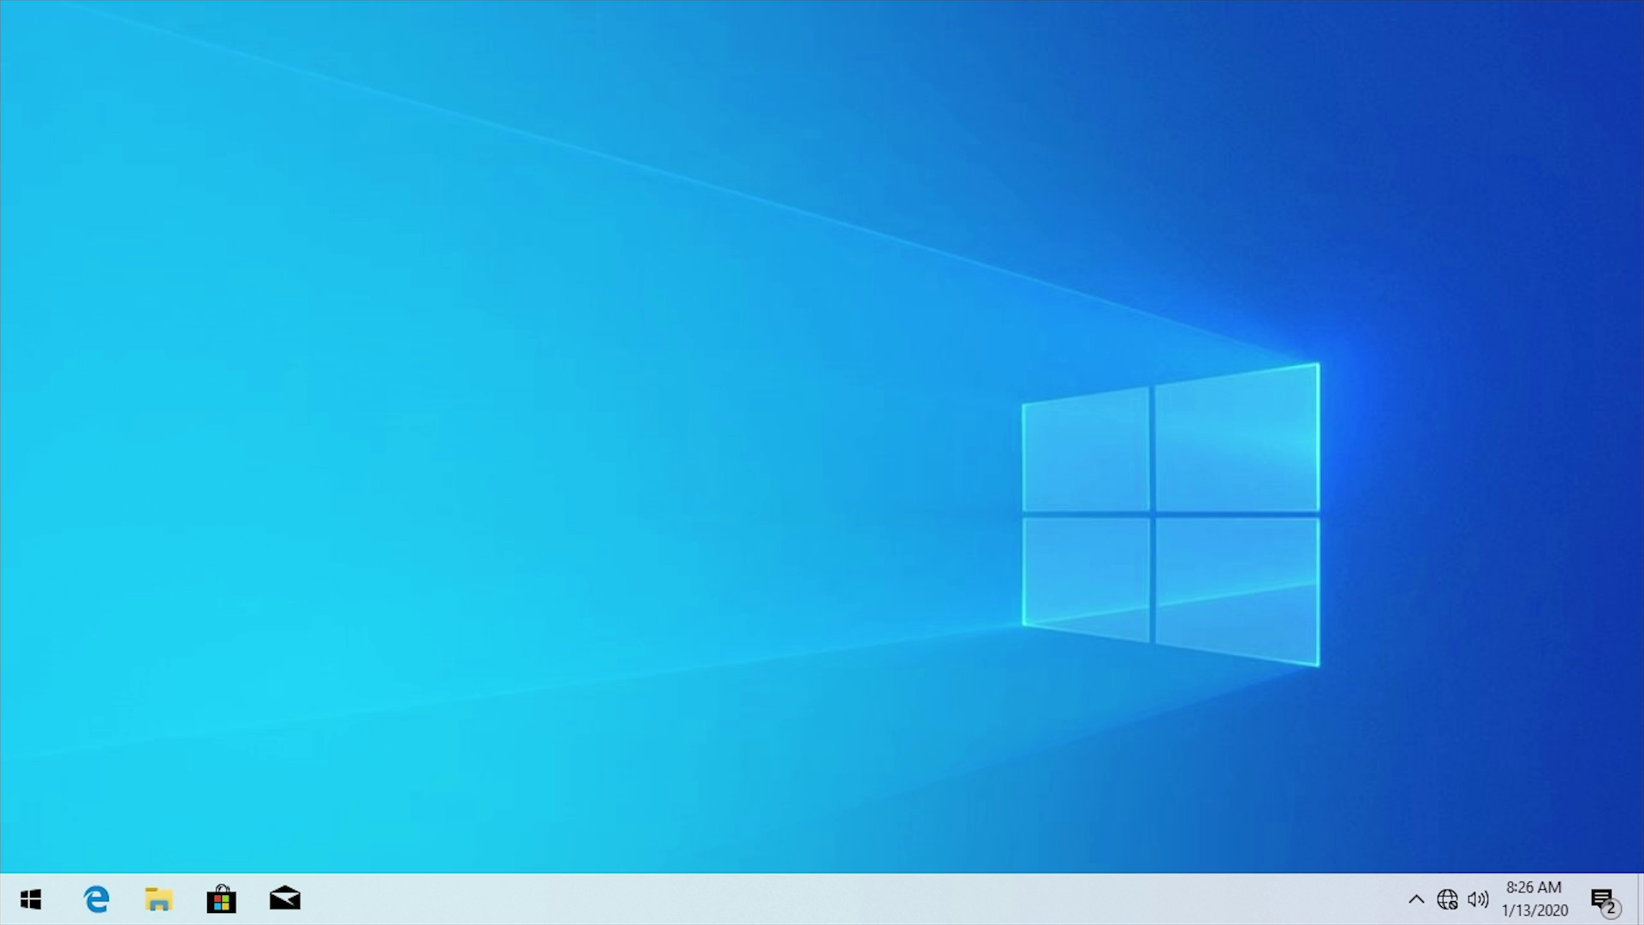
# Show the icons on the Windows desktop and hide them again.
pyautogui.rightClick(112, 133)
pyautogui.click(569, 219)
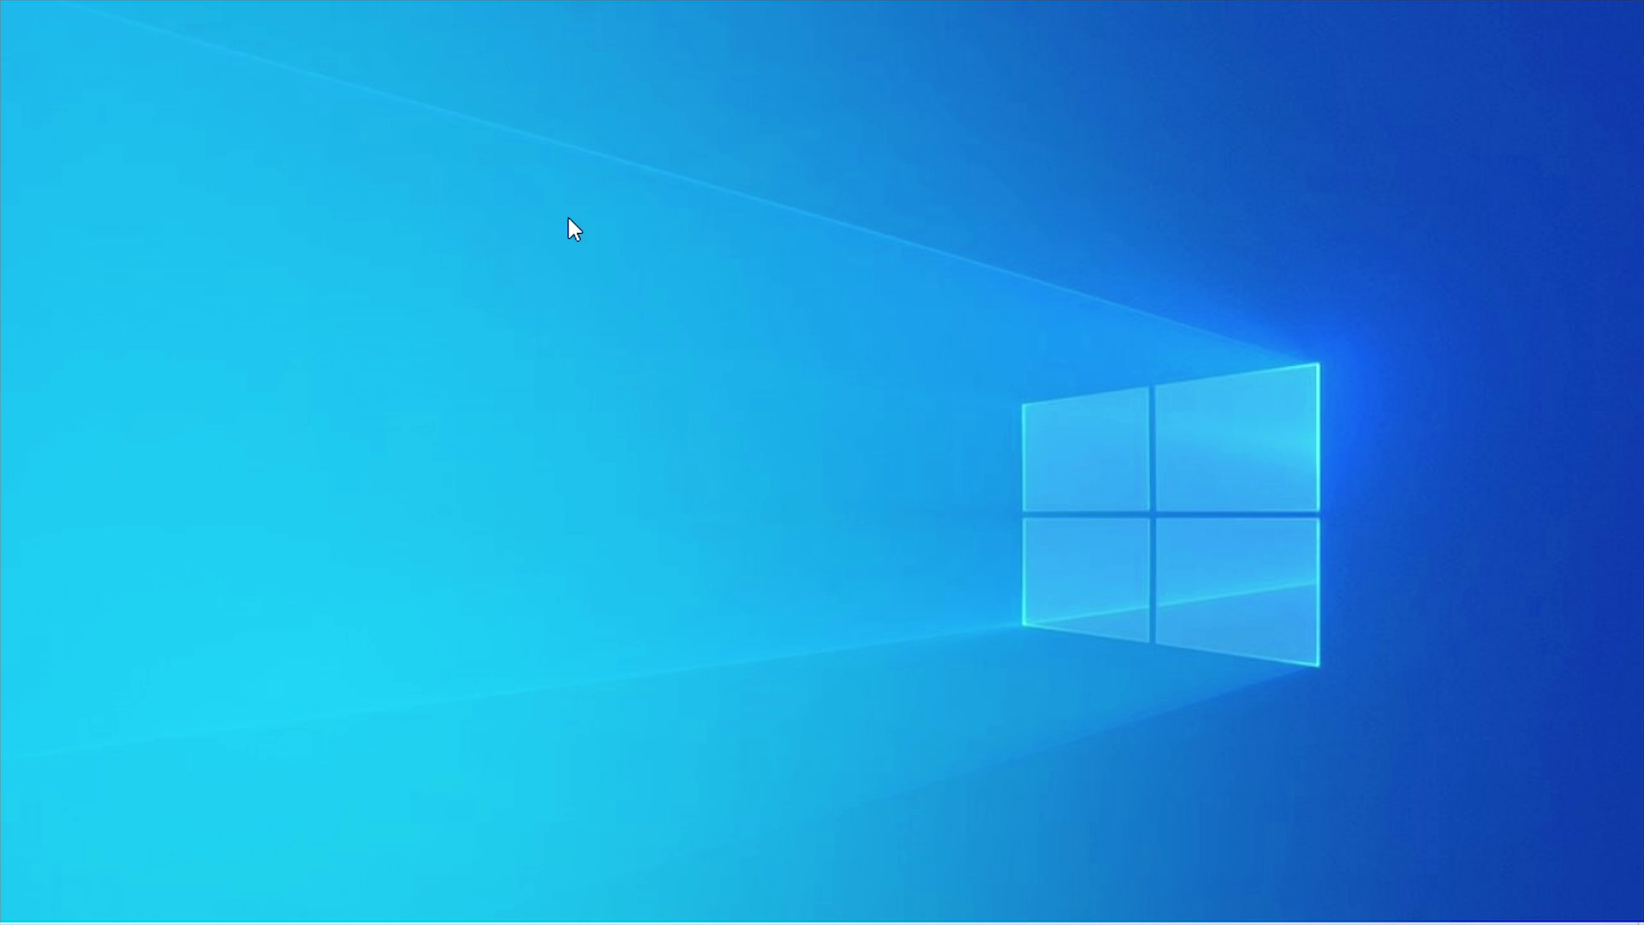
pyautogui.rightClick(140, 146)
pyautogui.moveTo(180, 161)
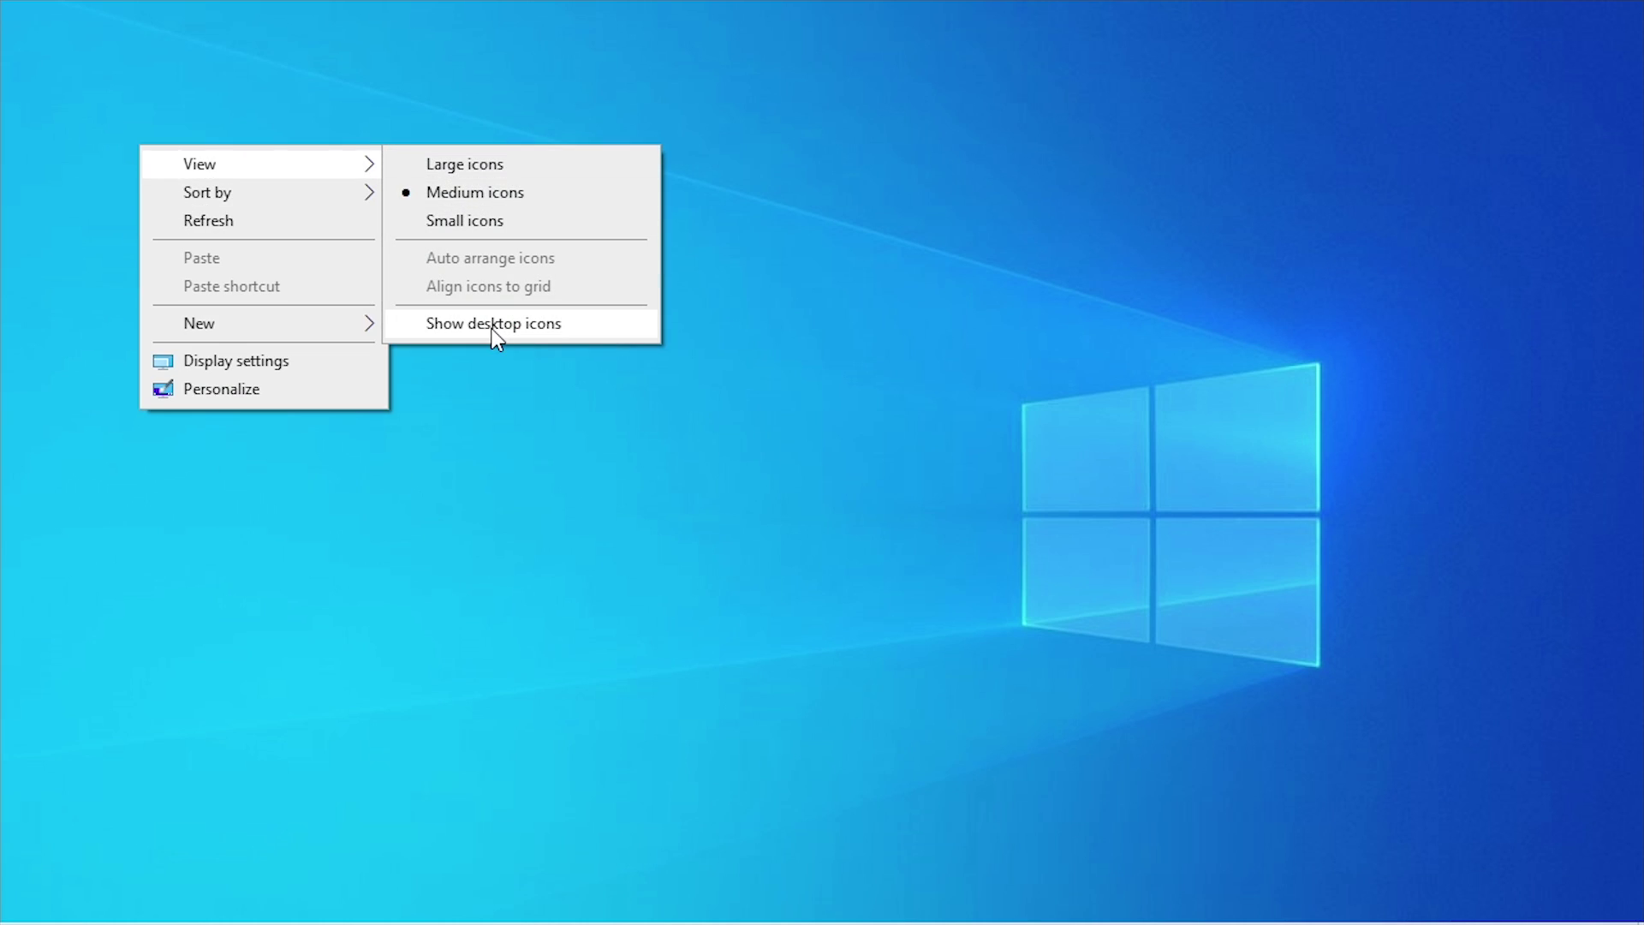
pyautogui.click(493, 325)
pyautogui.rightClick(159, 141)
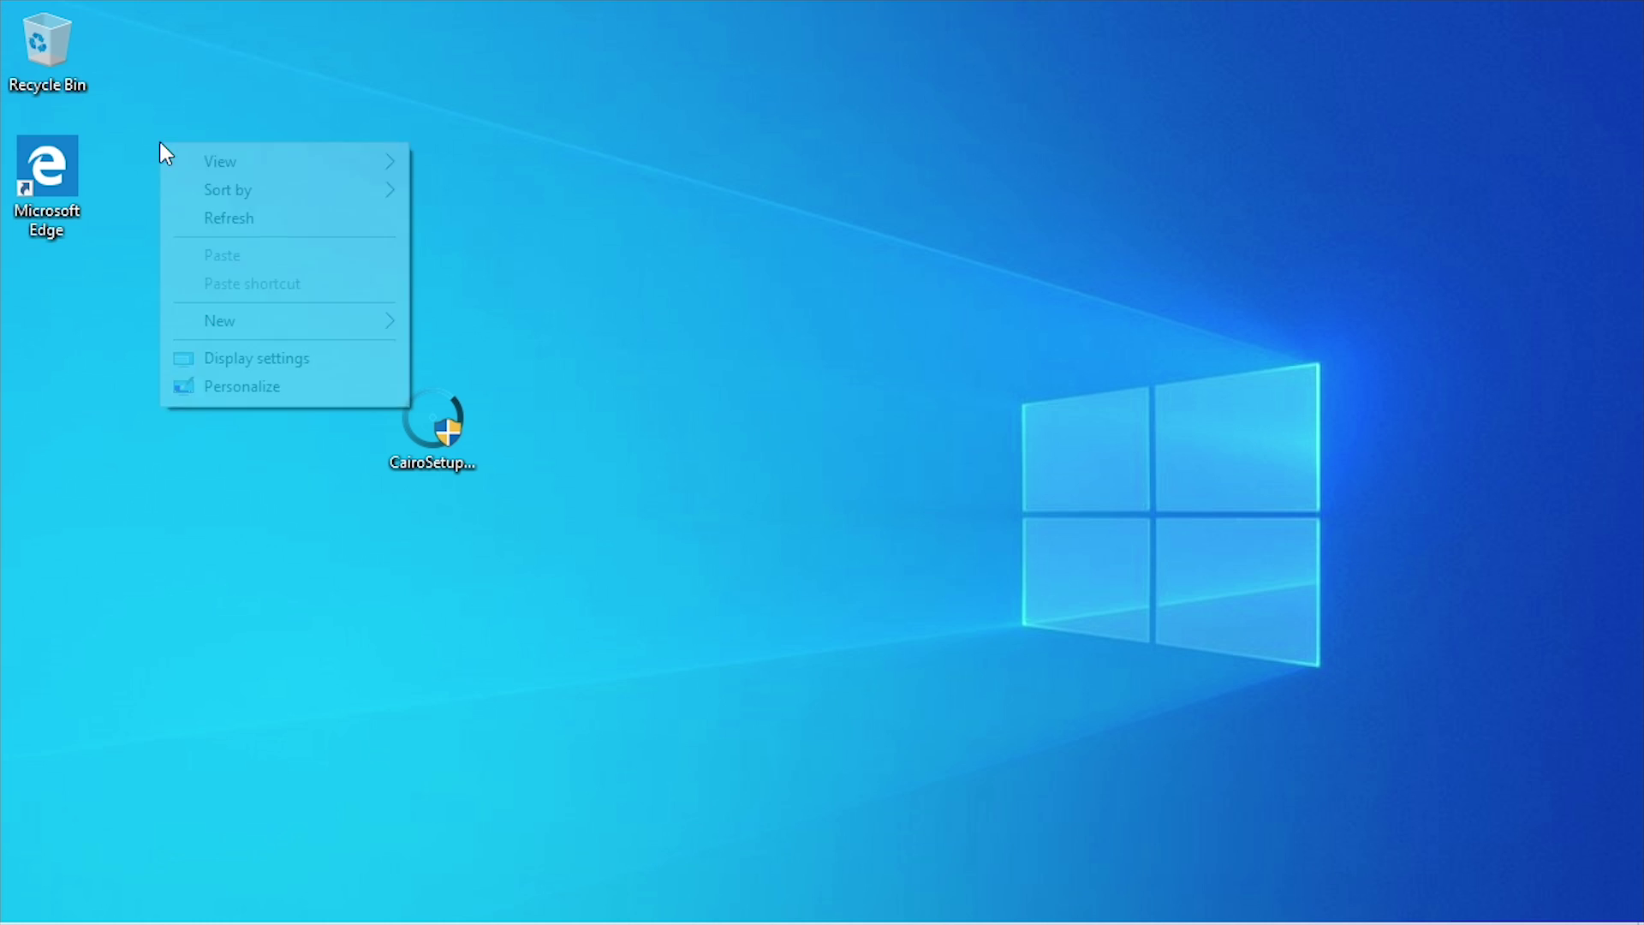
pyautogui.moveTo(197, 165)
pyautogui.click(525, 323)
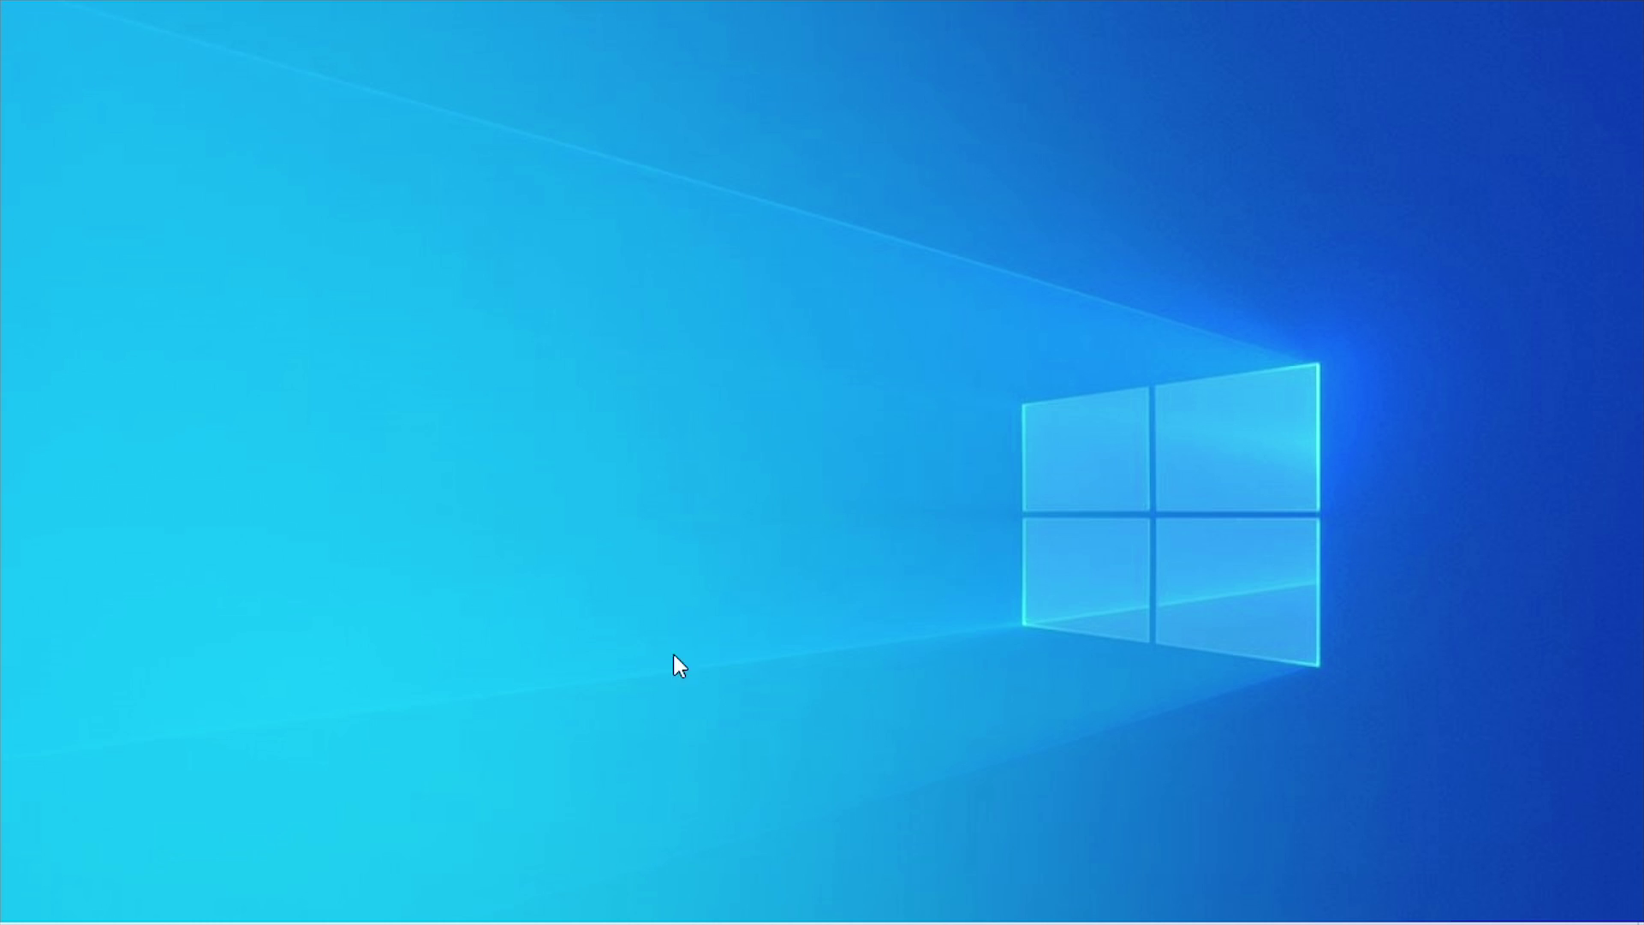
# Launch Cairo Desktop from the Windows Start menu.
pyautogui.moveTo(760, 921)
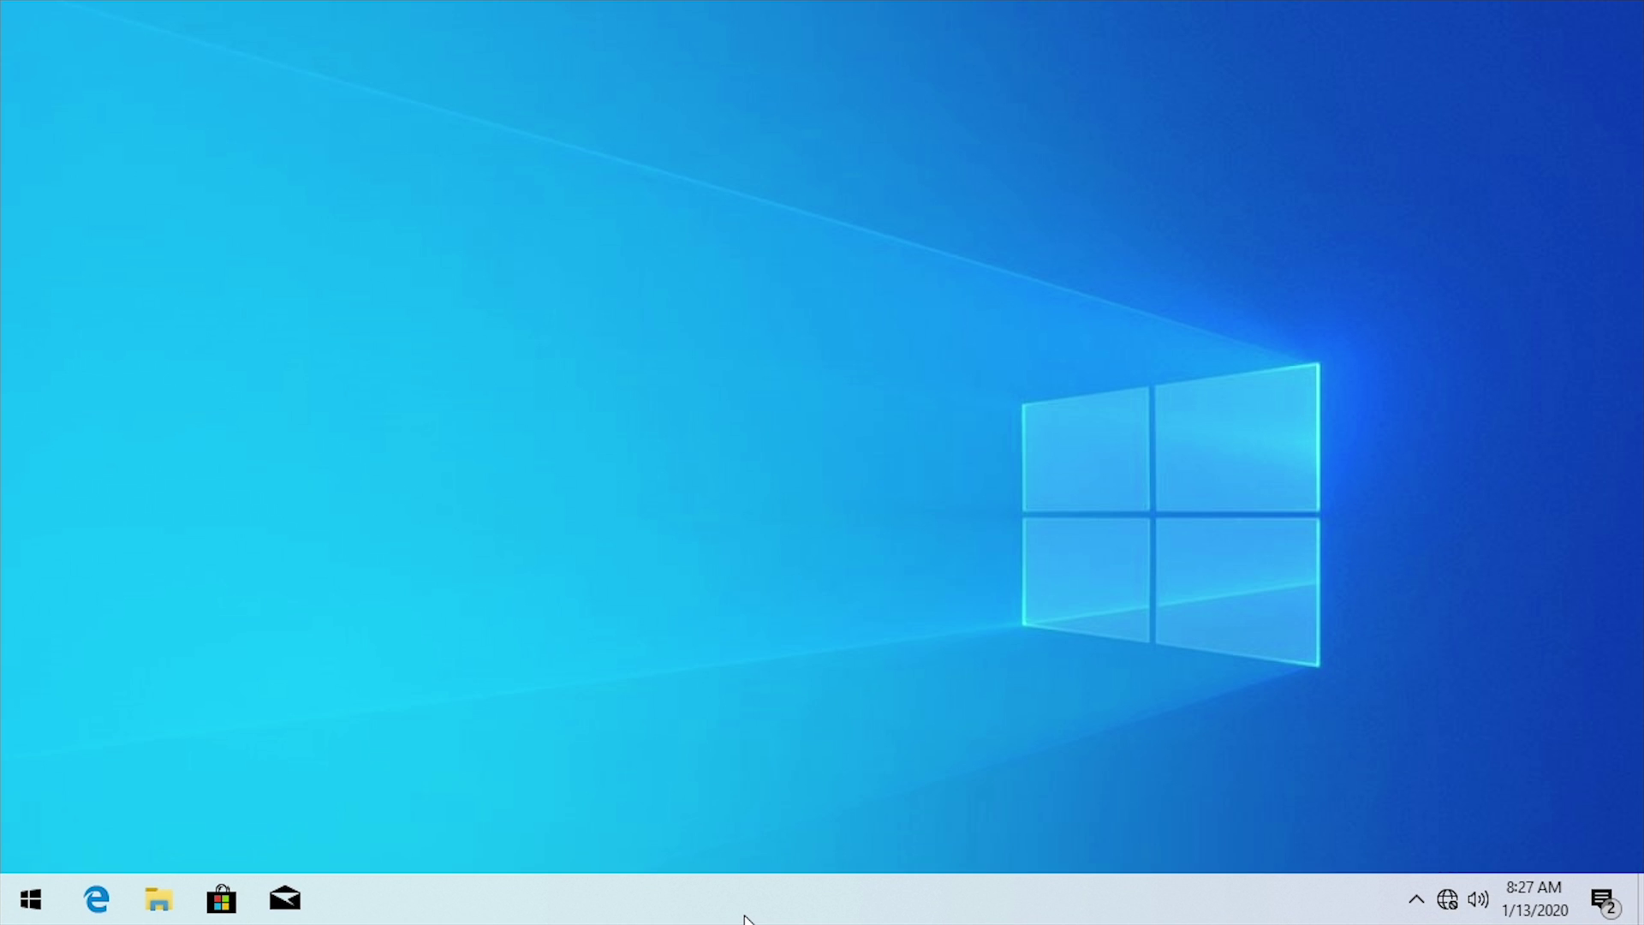
pyautogui.click(41, 911)
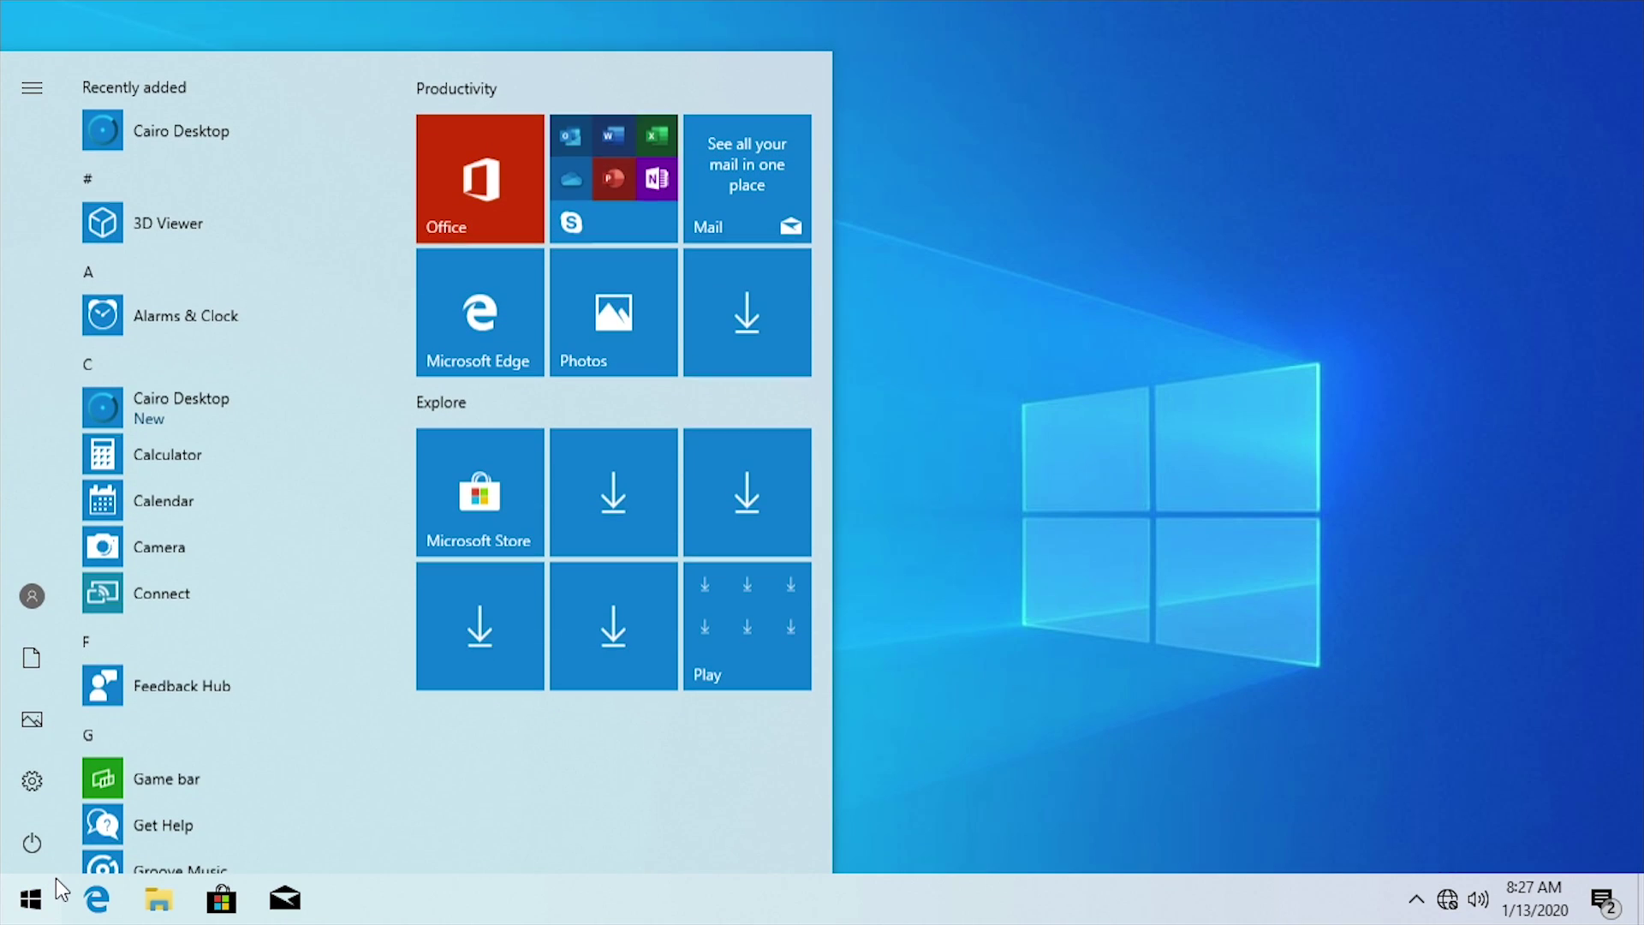
pyautogui.click(214, 406)
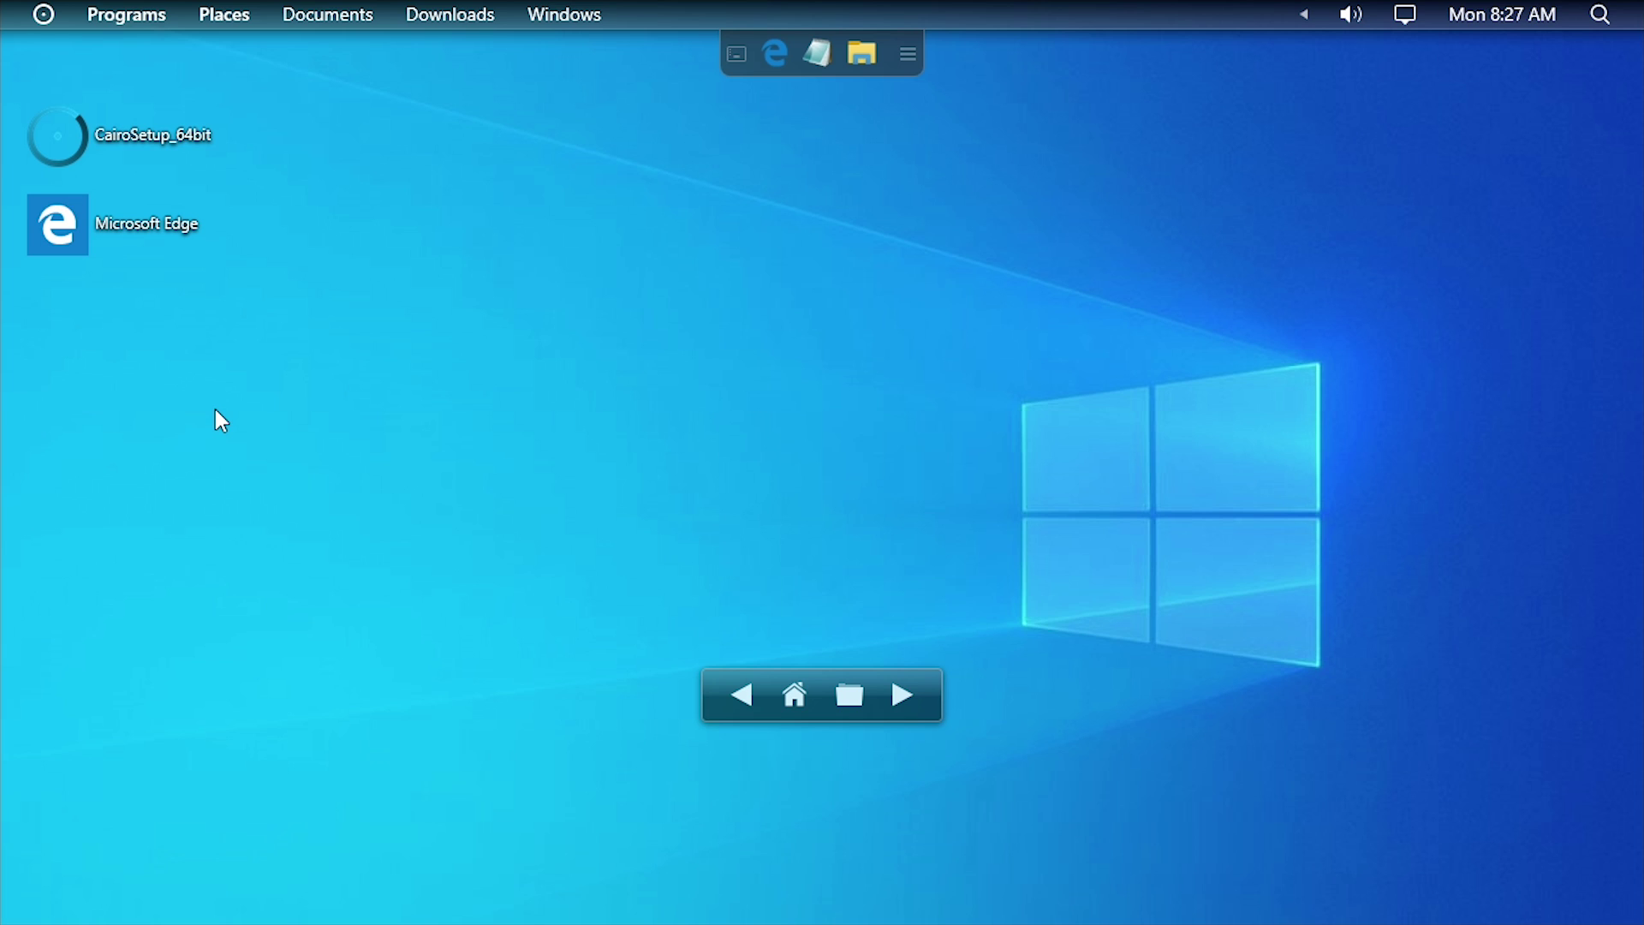
# Check that the Windows Start menu and Run dialog open while Cairo is running, and close the dialog.
pyautogui.press('super')
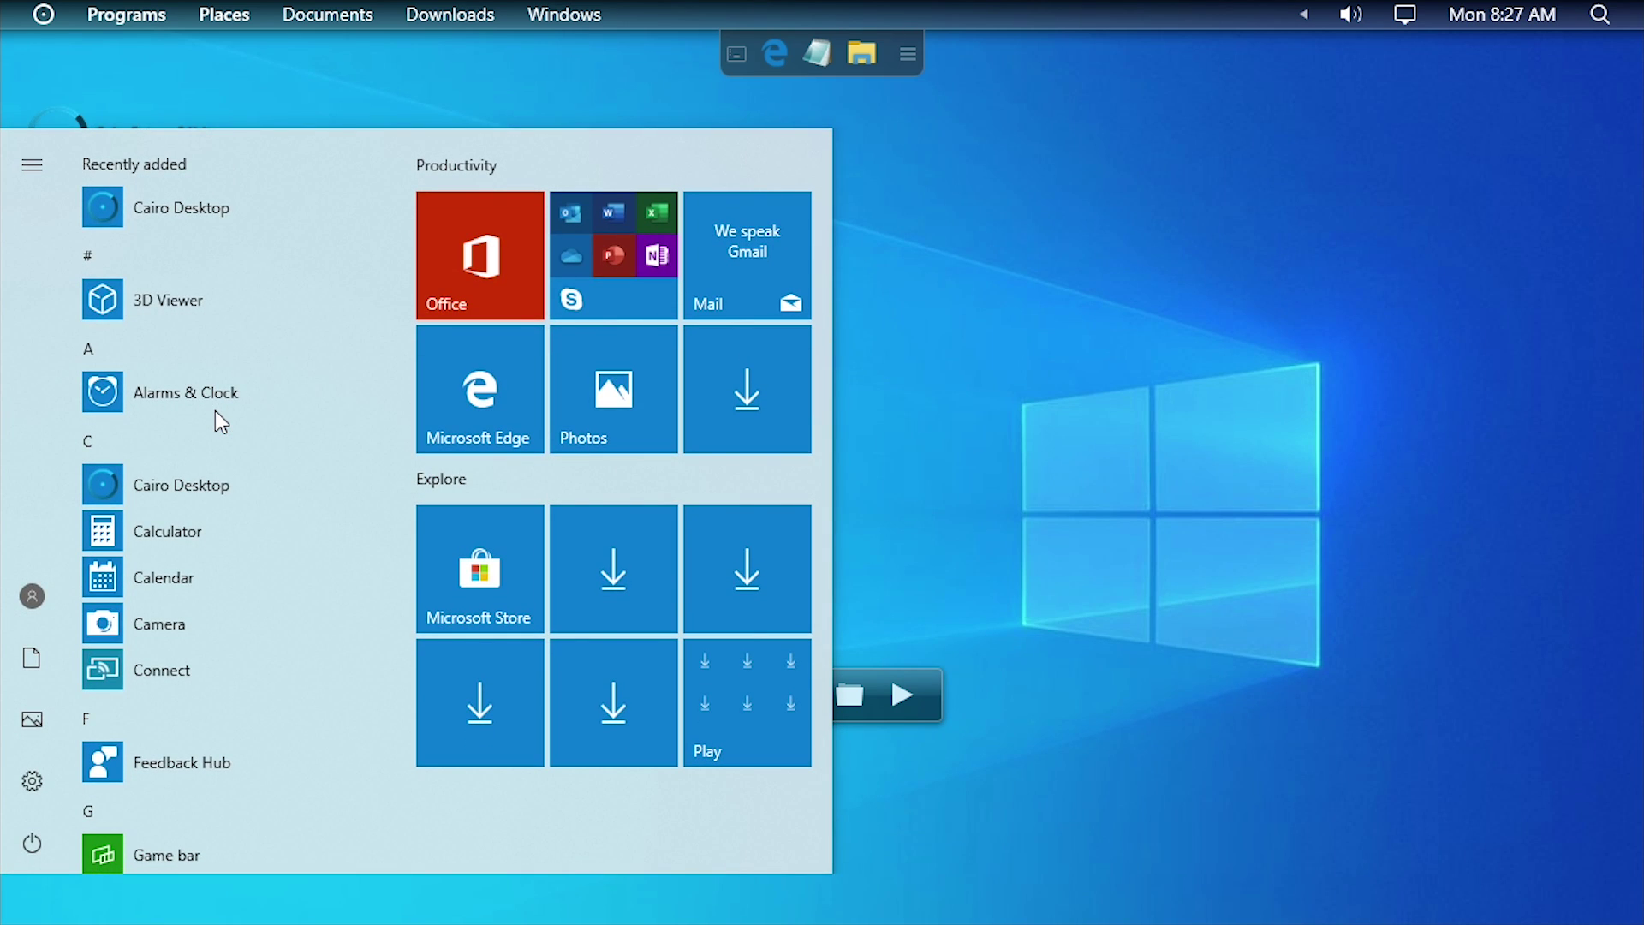
pyautogui.press('super+r')
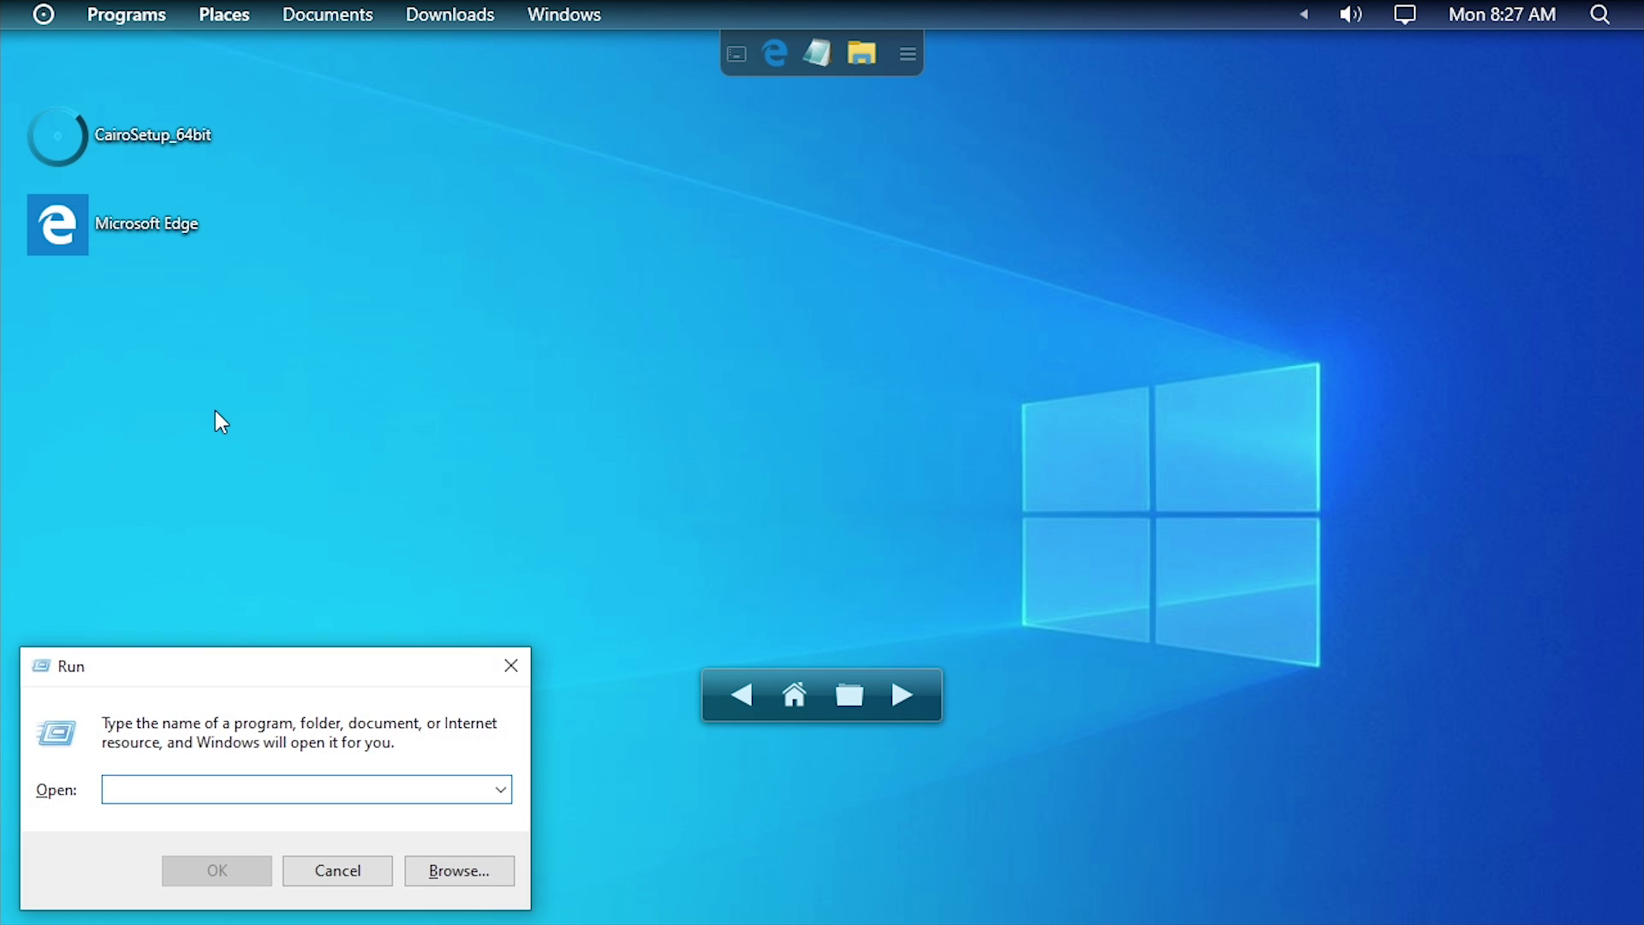
pyautogui.click(510, 667)
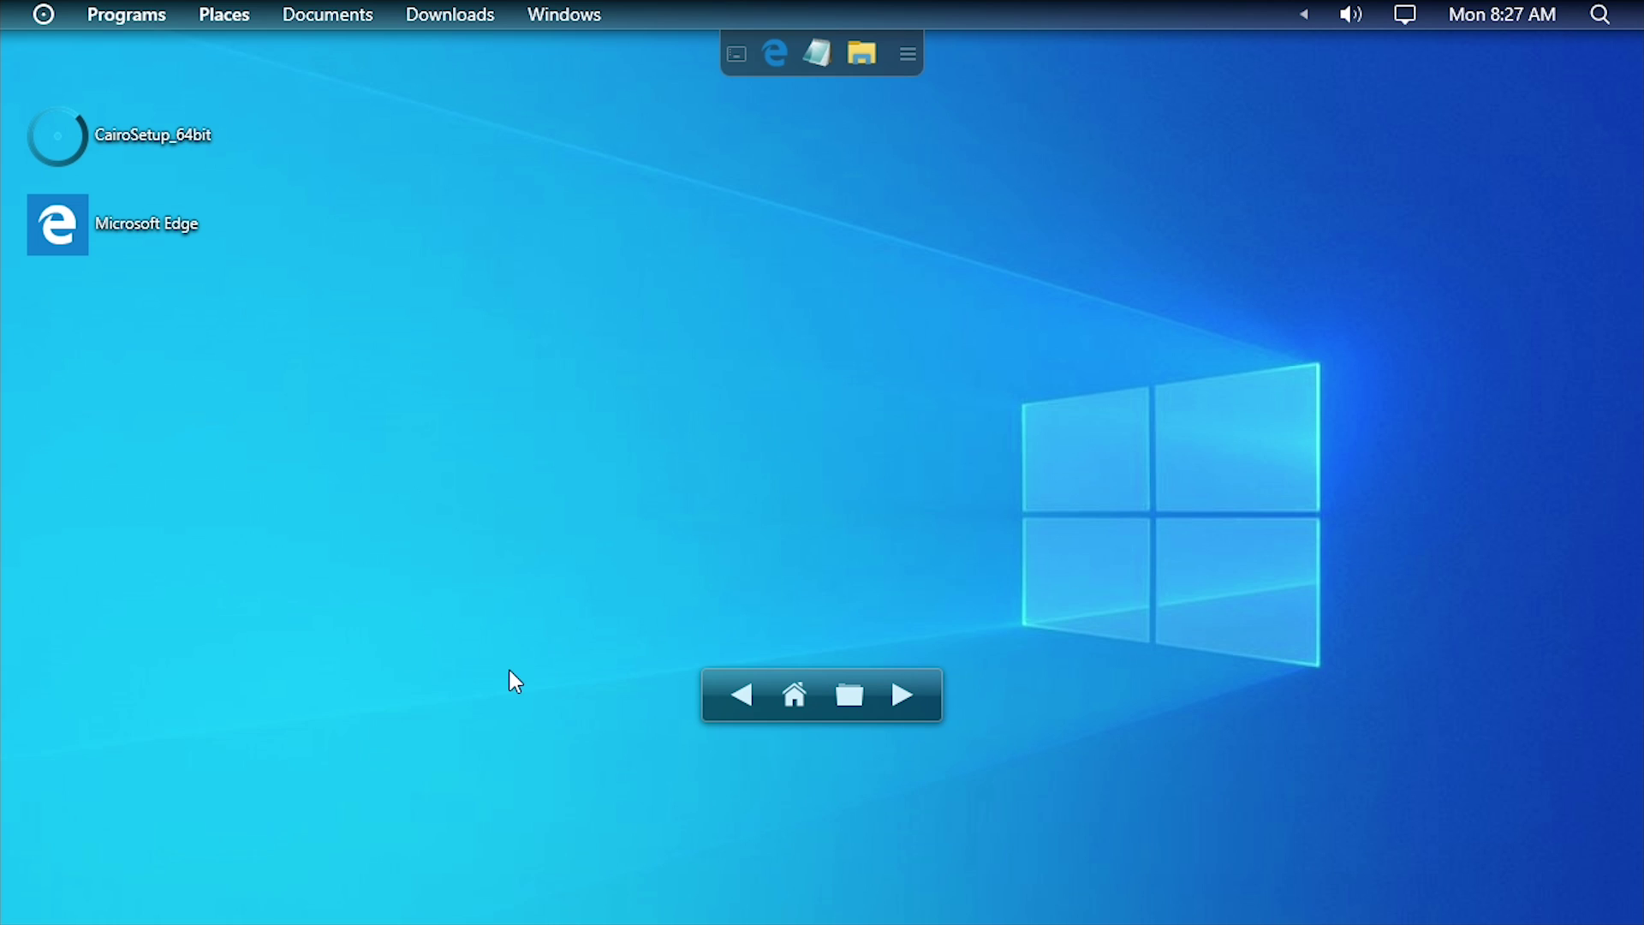